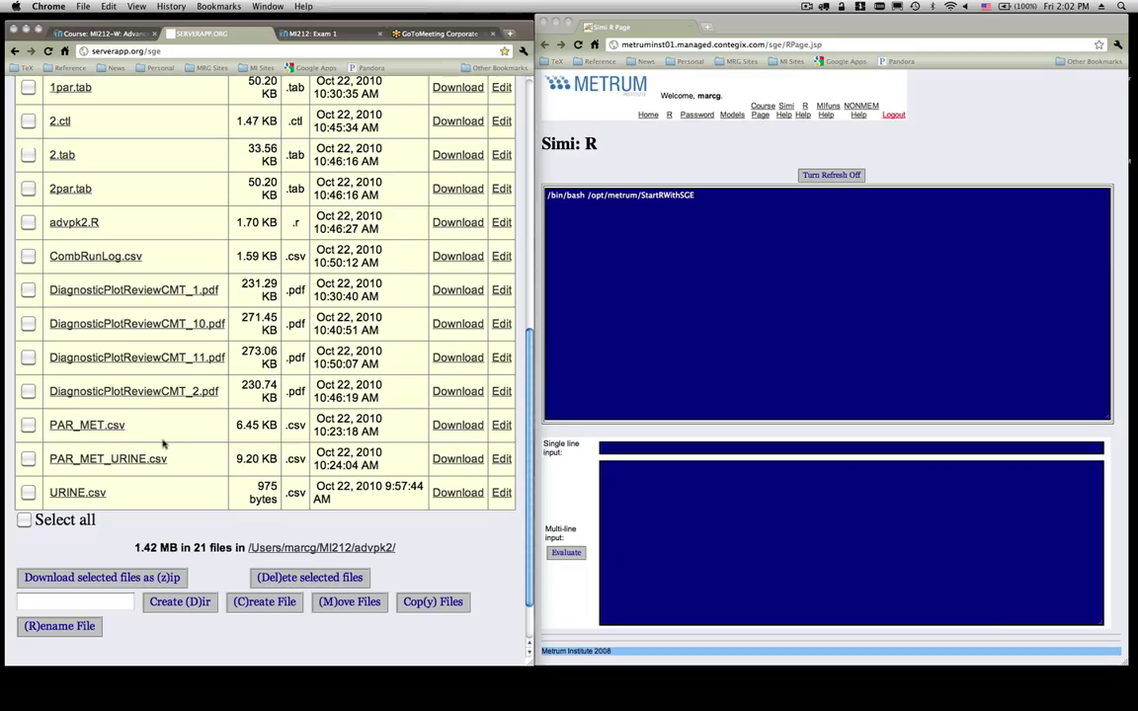
- Open PAR_MET.csv from the advpk2 file list, widen the browser window, and select all the file's text for copying
left_click(90, 426)
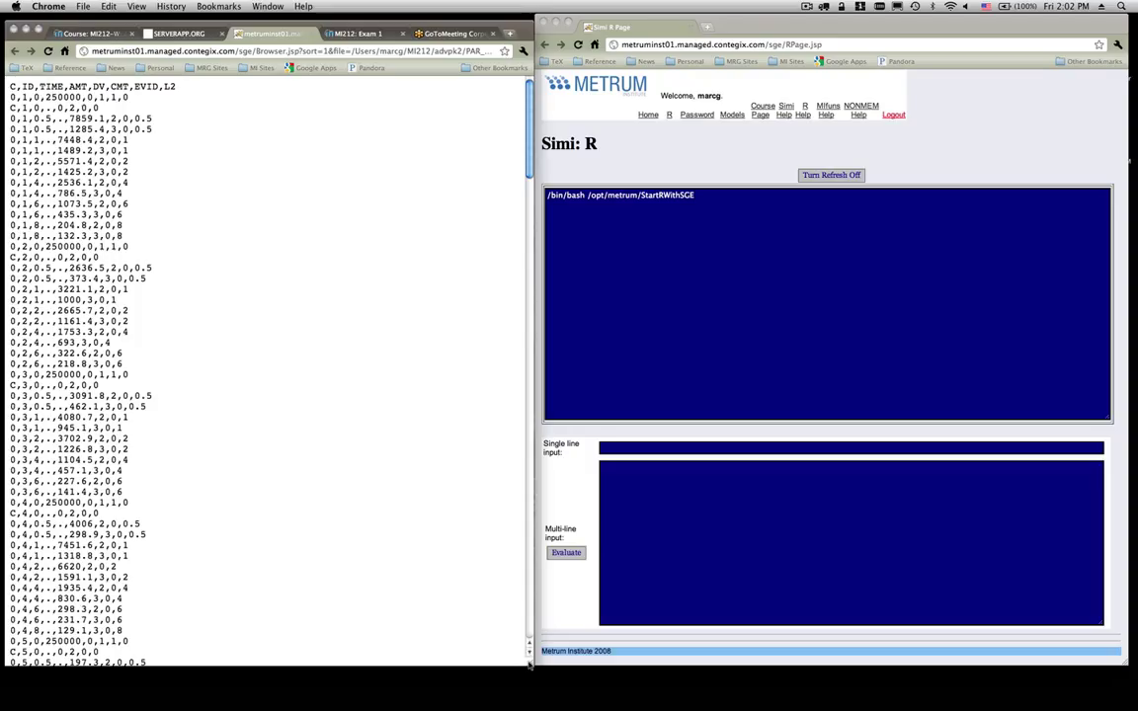
left_click_drag(530, 665, 548, 666)
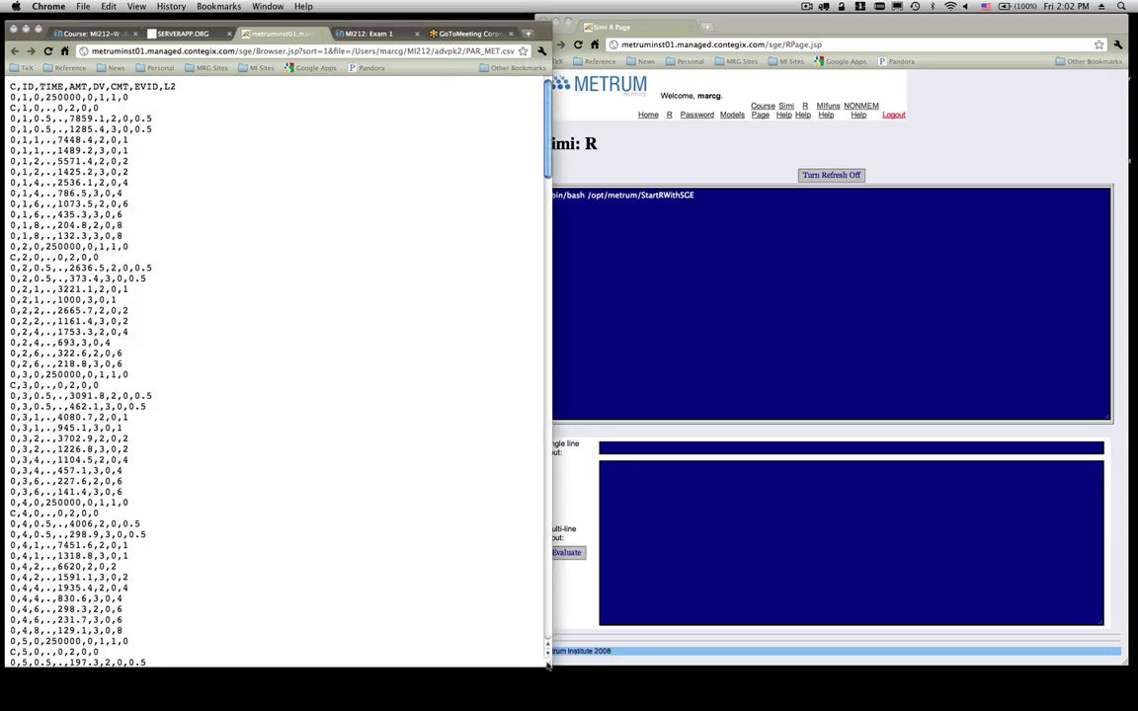
left_click(108, 6)
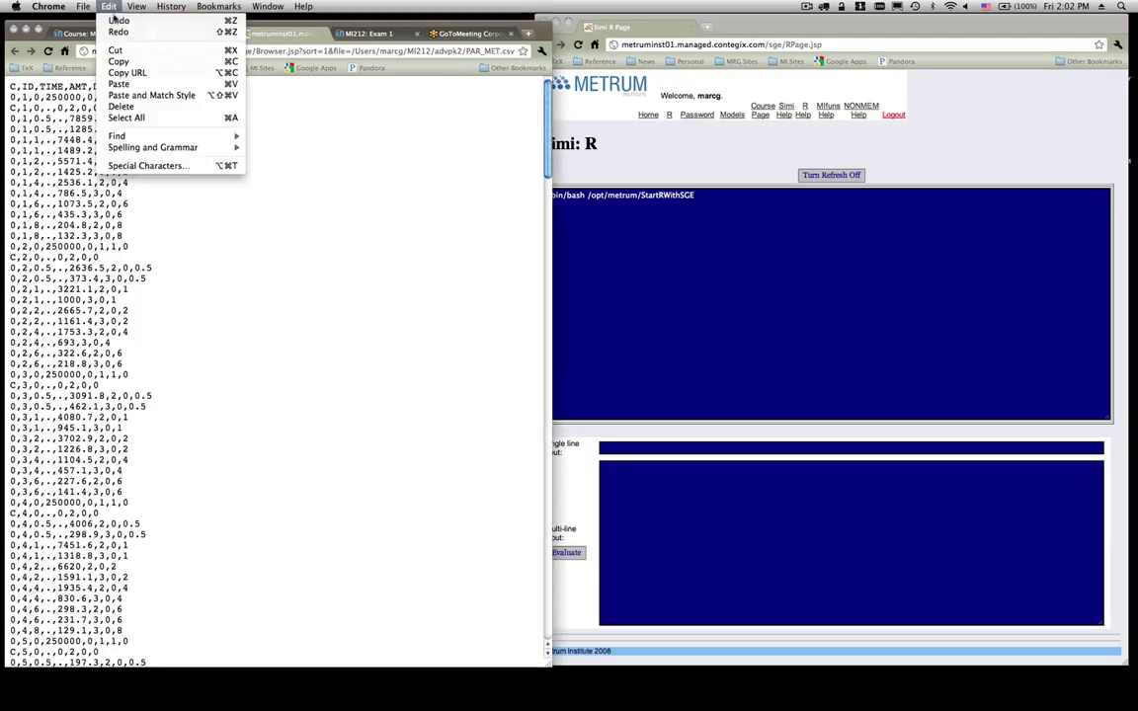
left_click(128, 119)
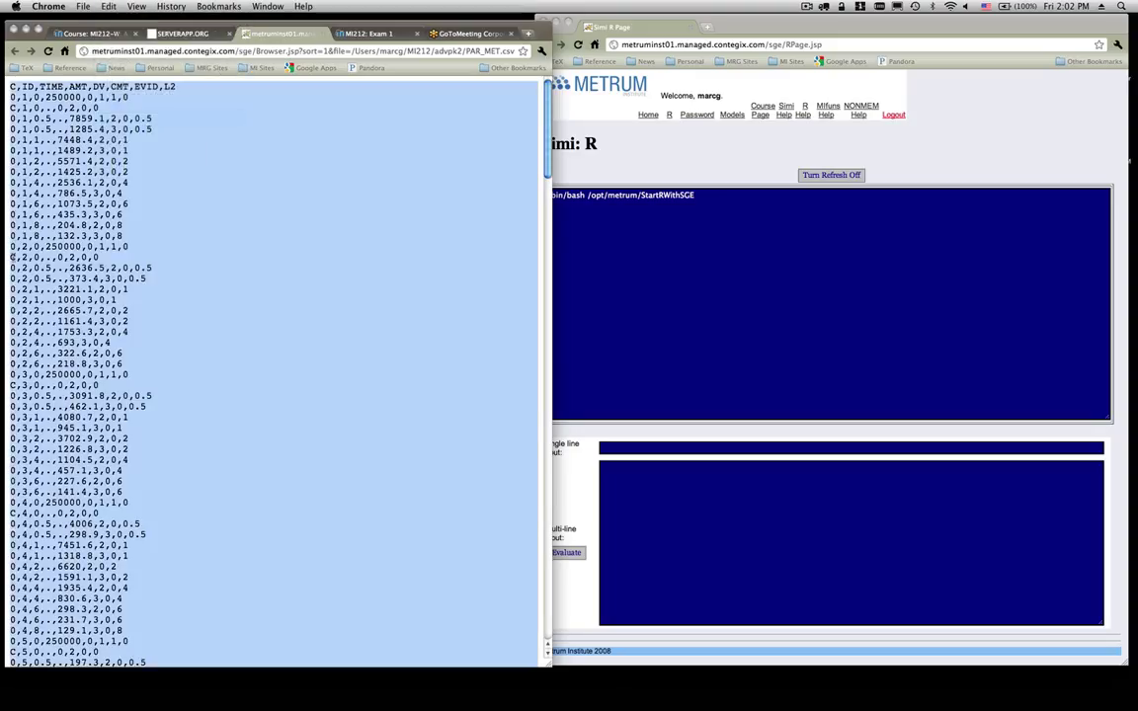
- Switch to Microsoft Excel and display the blank workbook in Normal view
mouse_move(3, 360)
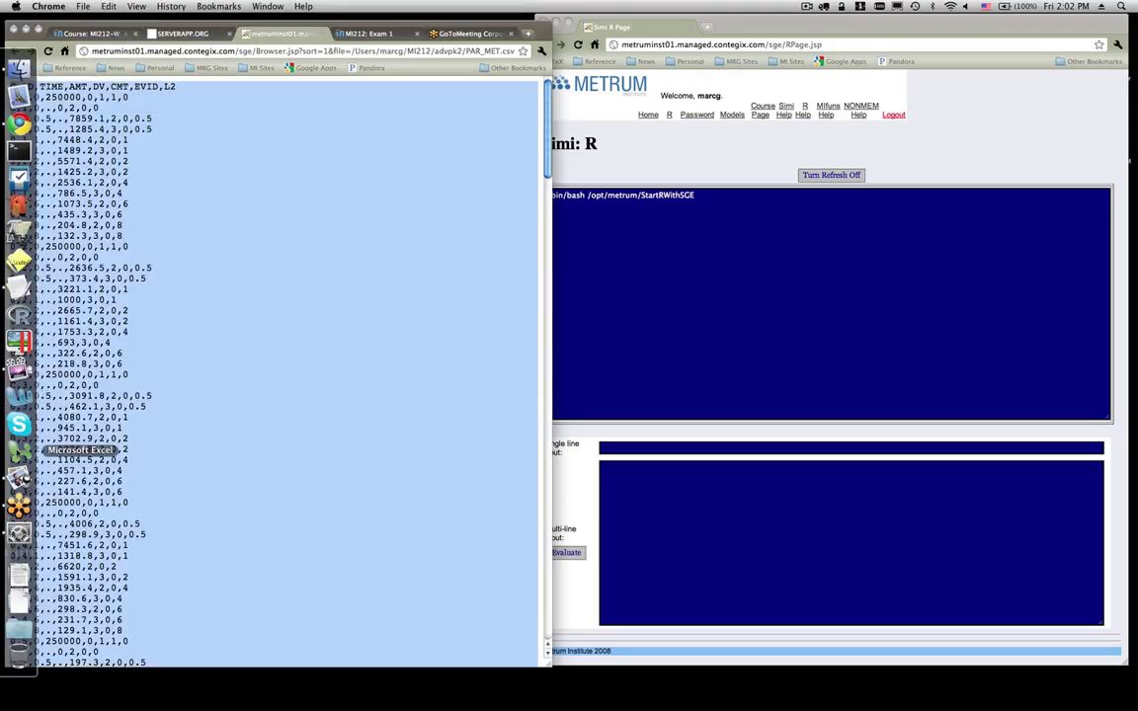
left_click(153, 444)
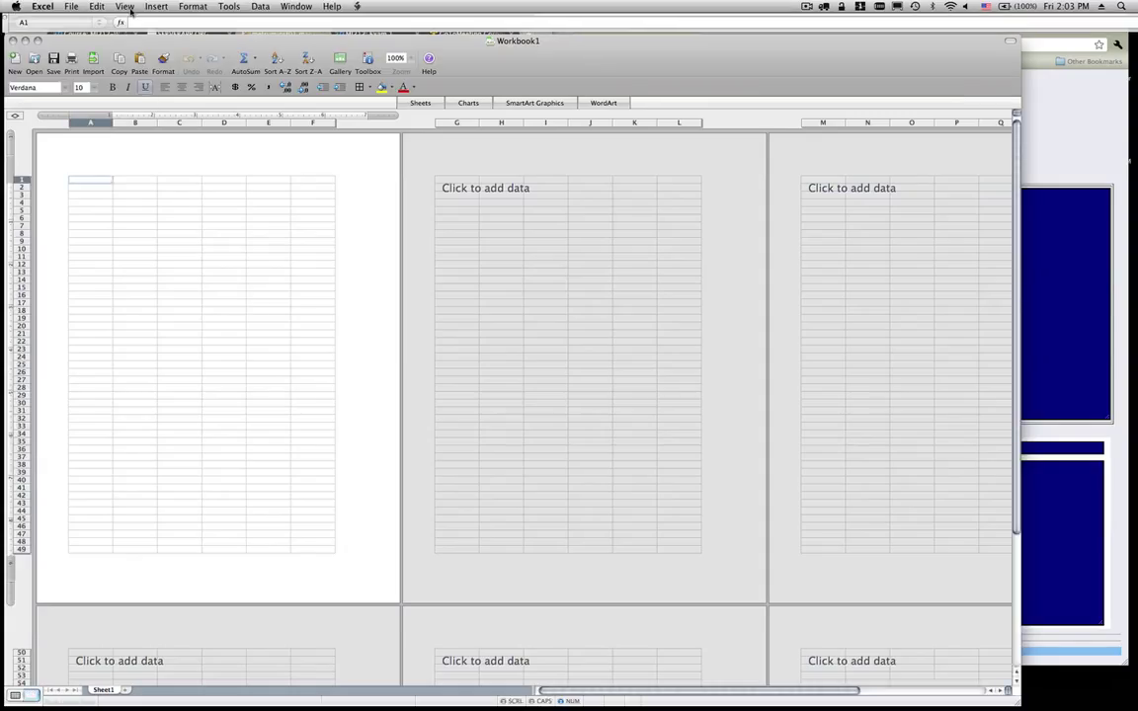
left_click(126, 8)
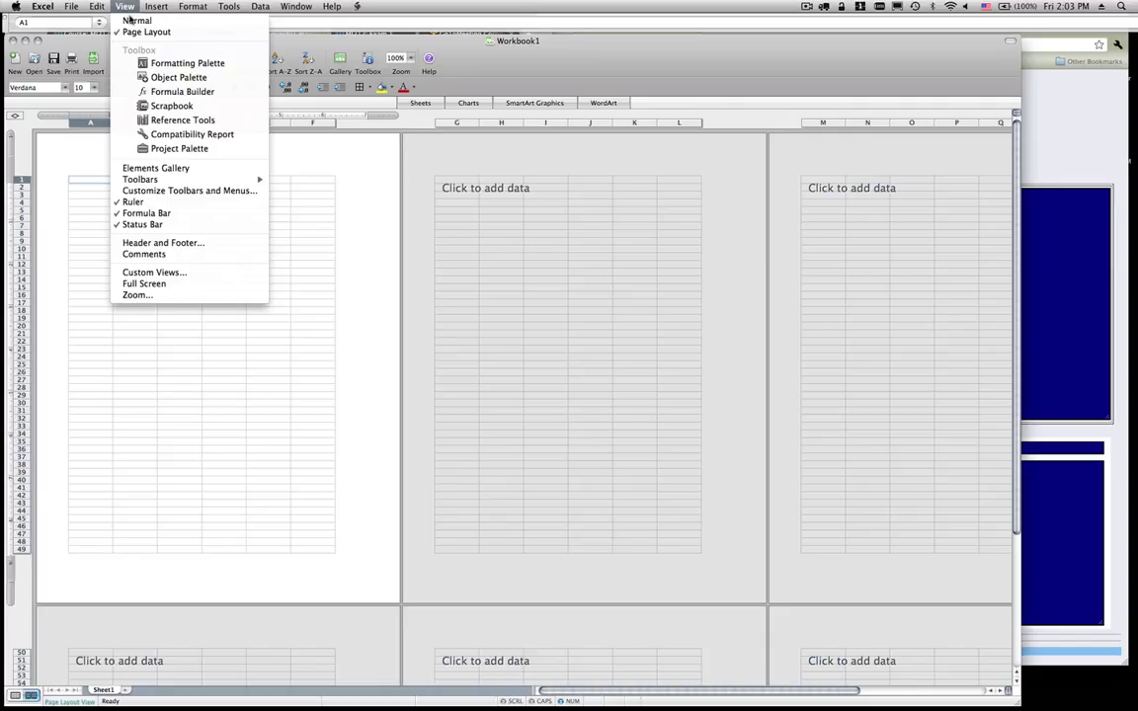
left_click(133, 20)
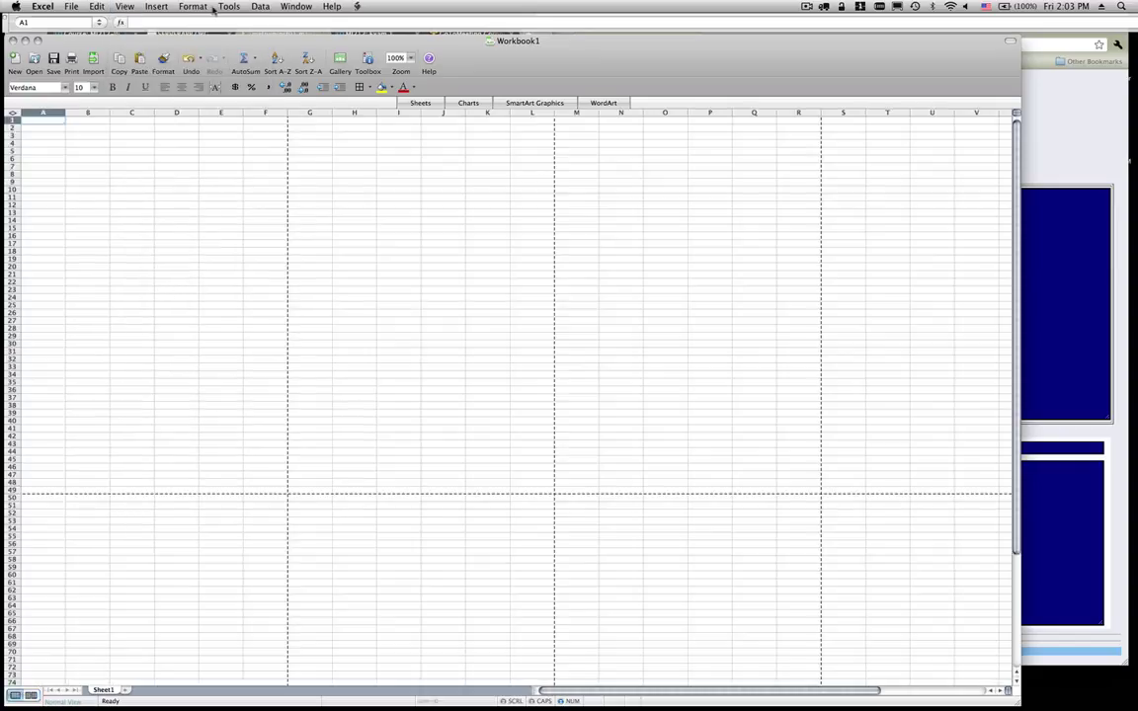
- Set the worksheet magnification to 200% and paste the copied PAR_MET.csv data starting at cell A1
left_click(124, 7)
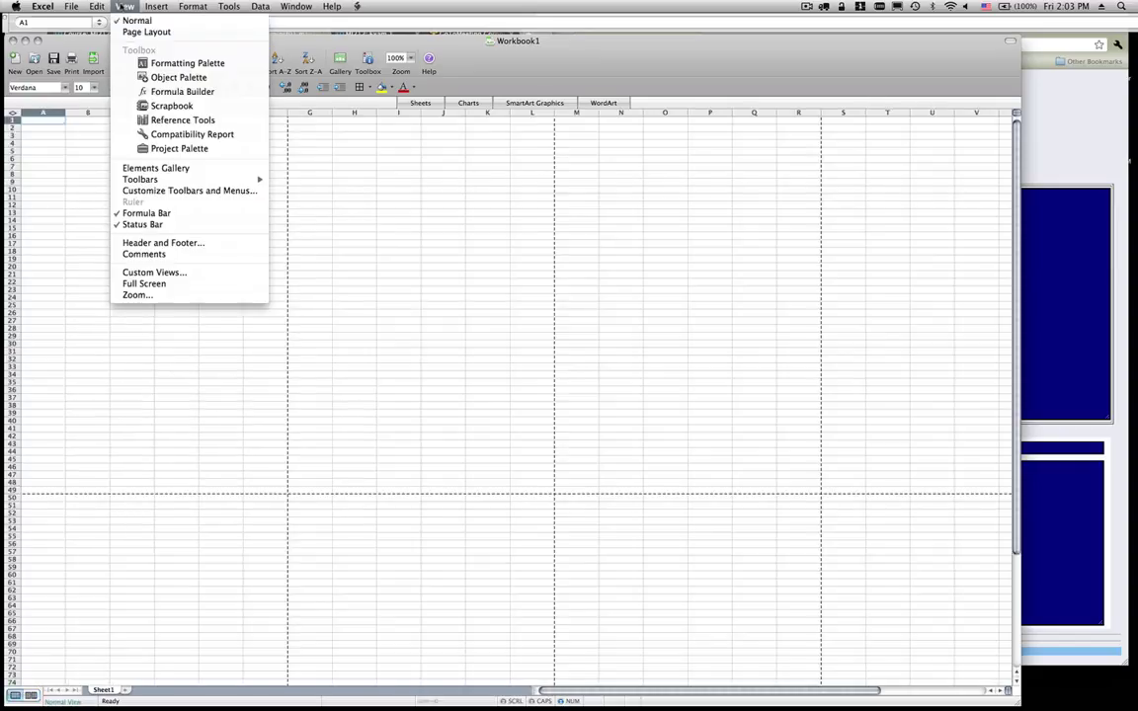
left_click(163, 295)
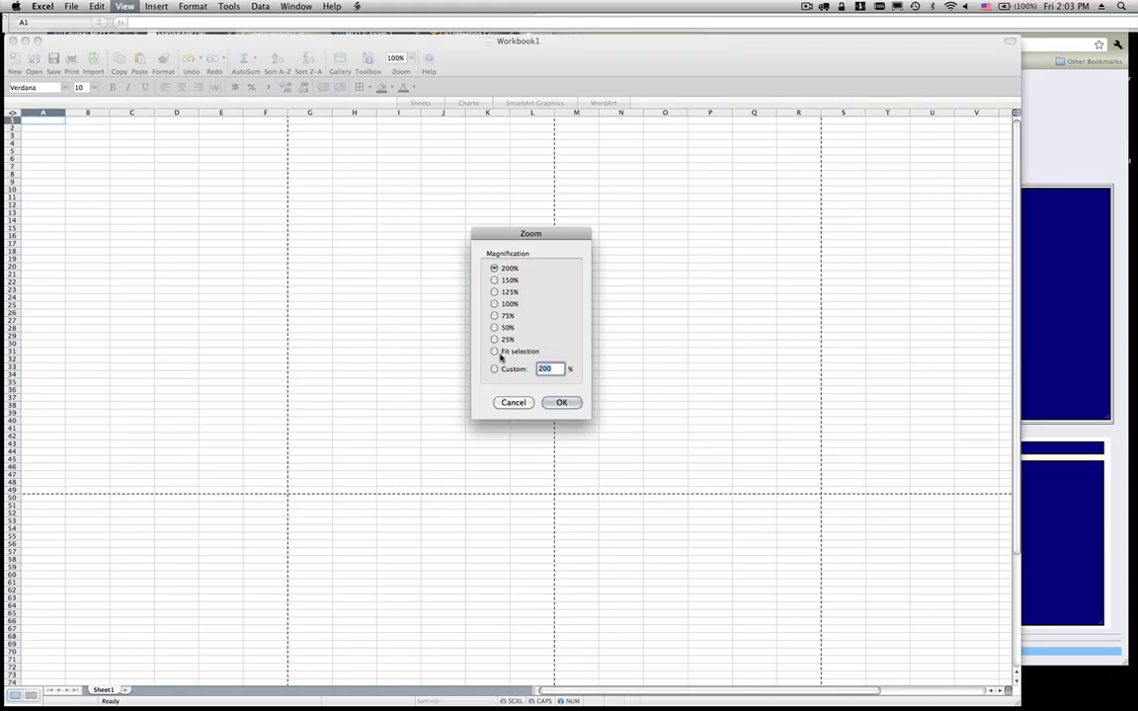
left_click(561, 402)
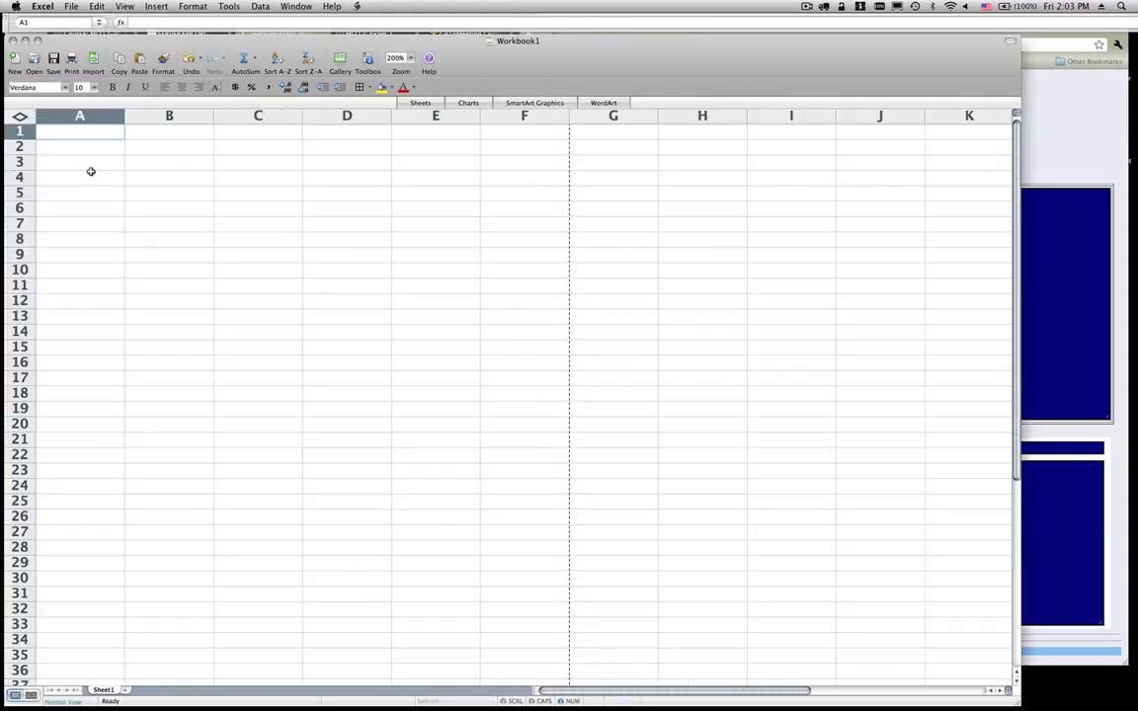
key("super+v")
- Try to split the pasted data into columns with Text to Columns, using only the space as delimiter and treating consecutive delimiters as one
left_click(260, 5)
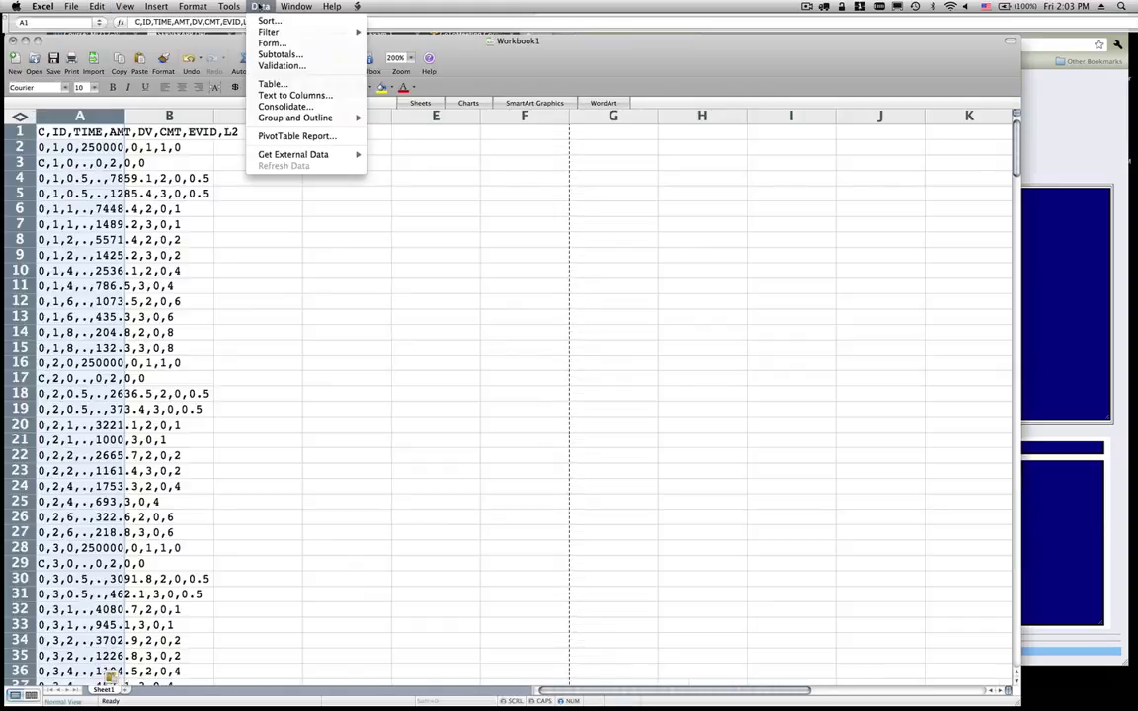
left_click(294, 94)
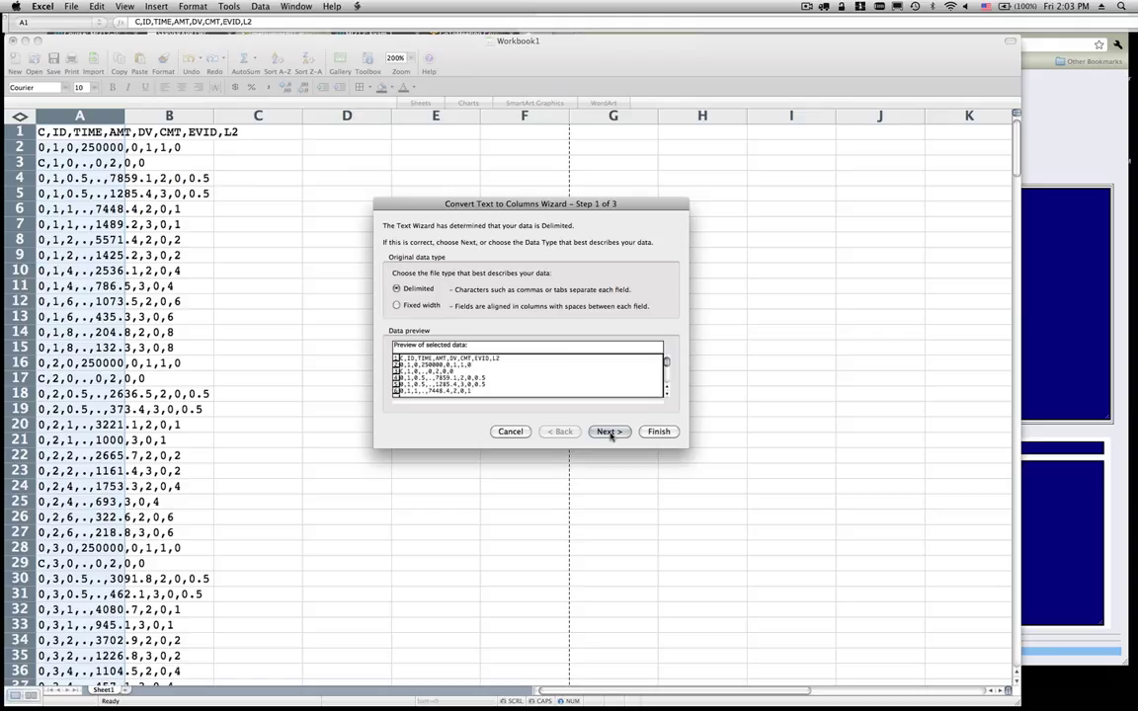
left_click(608, 432)
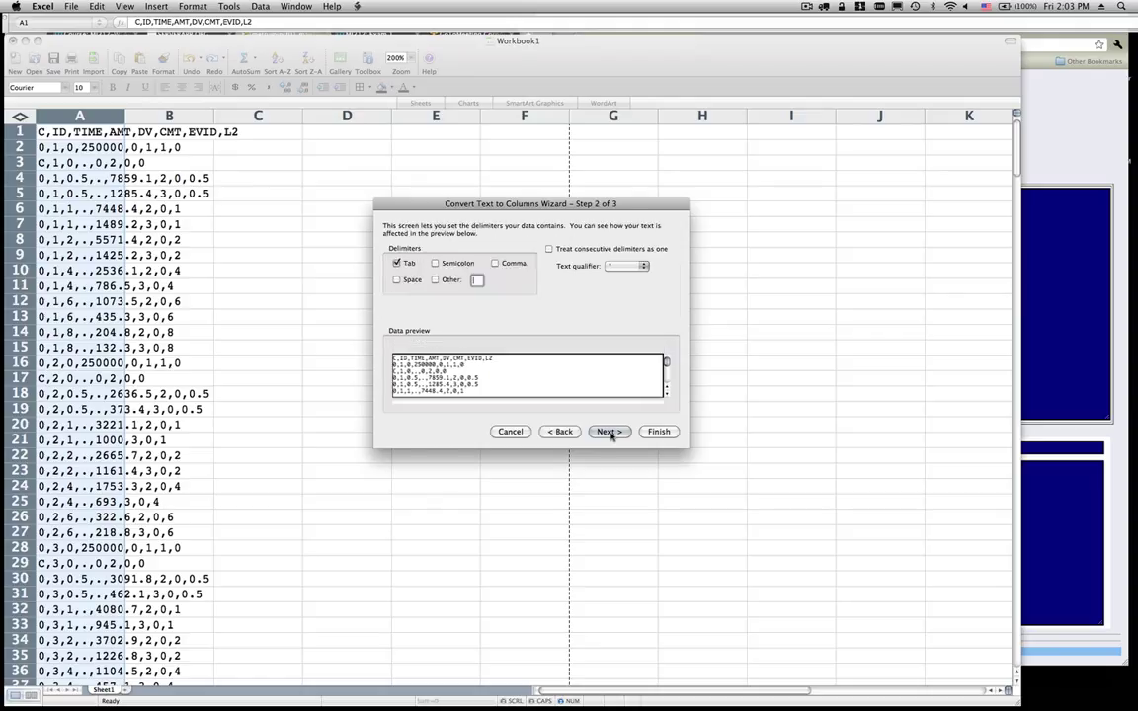
left_click(396, 279)
left_click(396, 263)
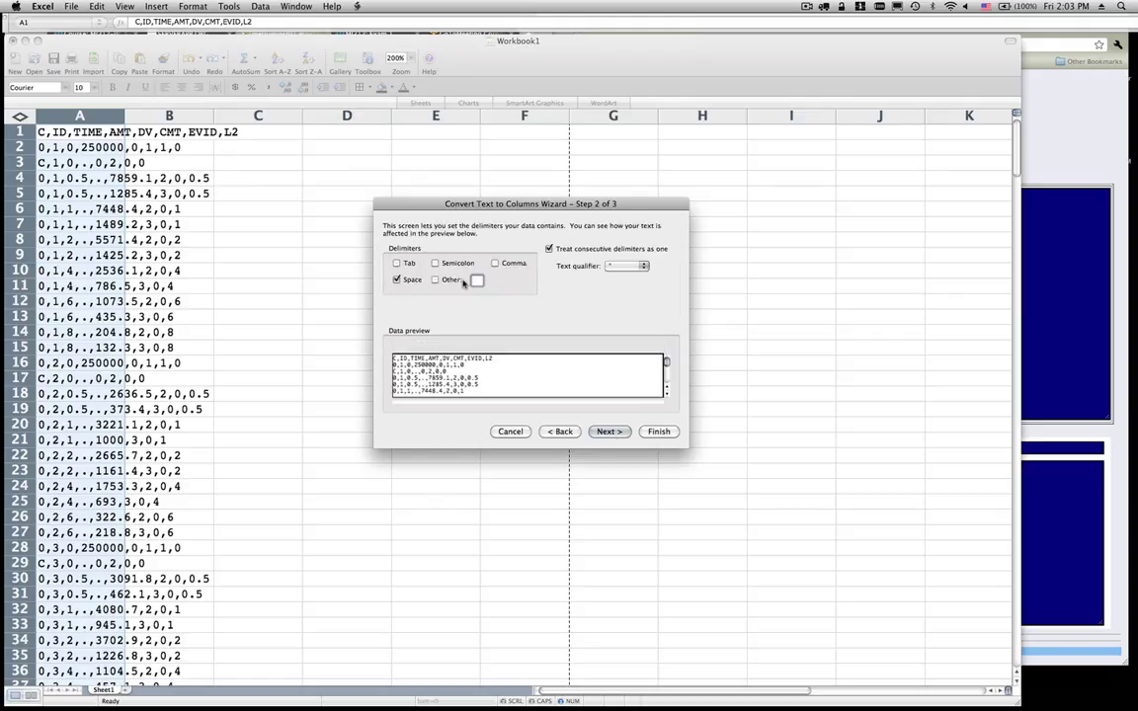
left_click(657, 433)
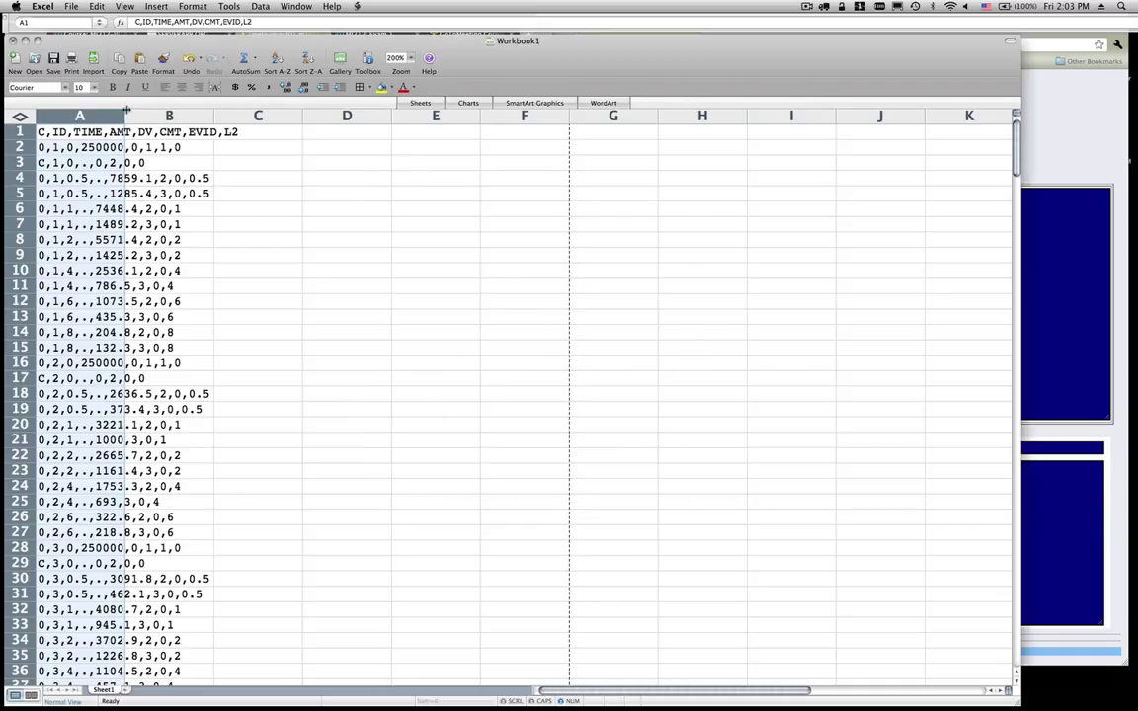
- Split column A with Text to Columns as delimited data, using only the comma as delimiter and not merging consecutive delimiters
left_click(259, 192)
left_click(80, 115)
left_click(260, 7)
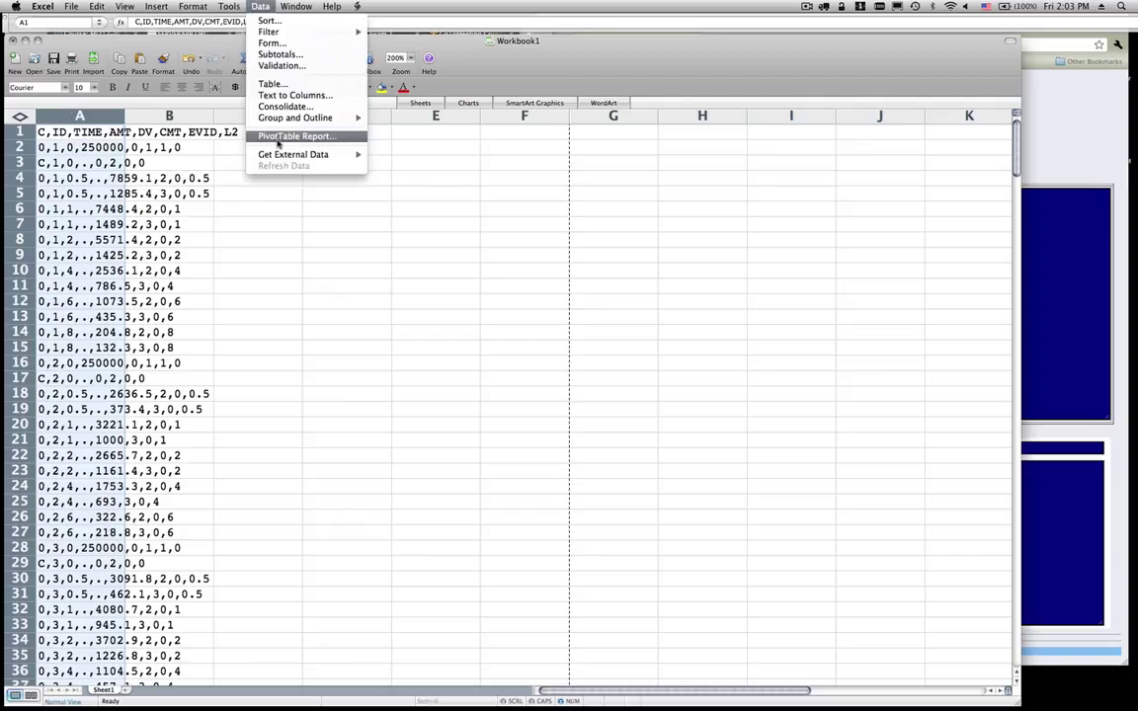
left_click(287, 94)
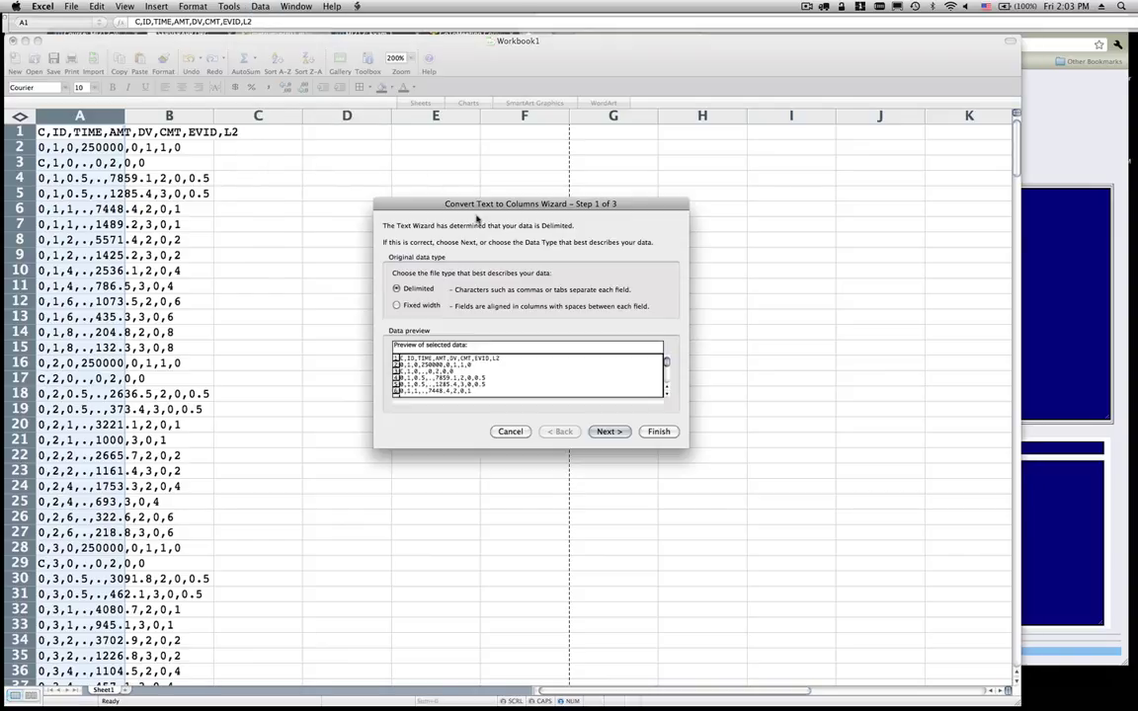
left_click(608, 432)
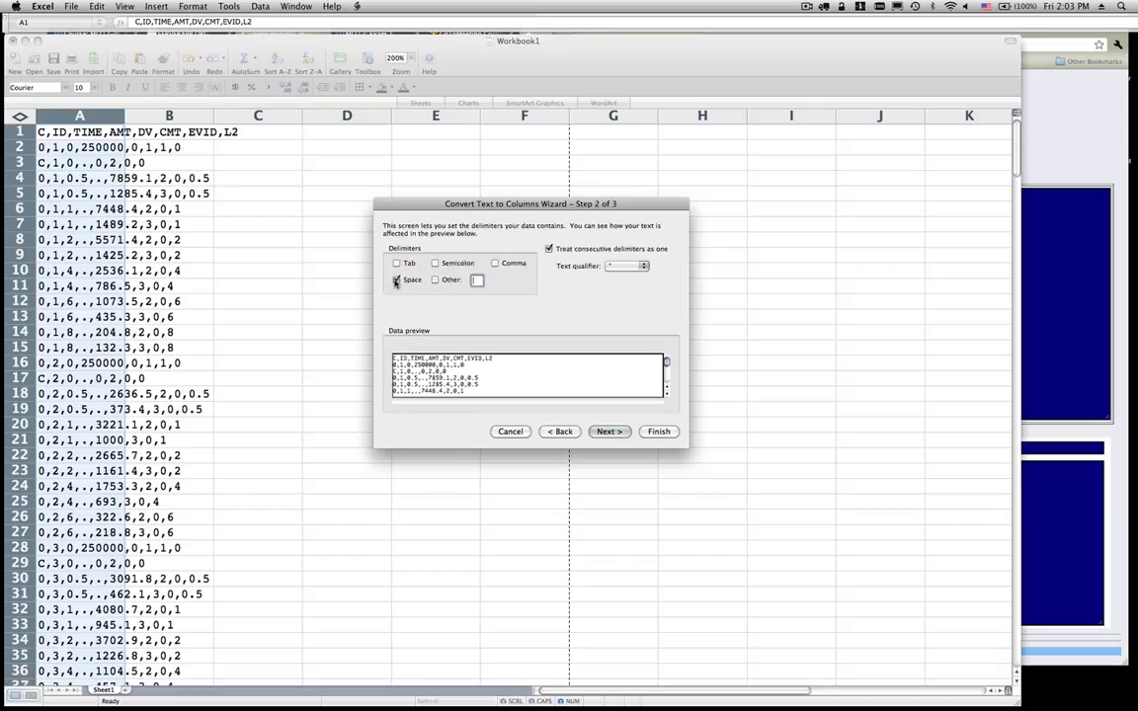
left_click(396, 281)
left_click(496, 263)
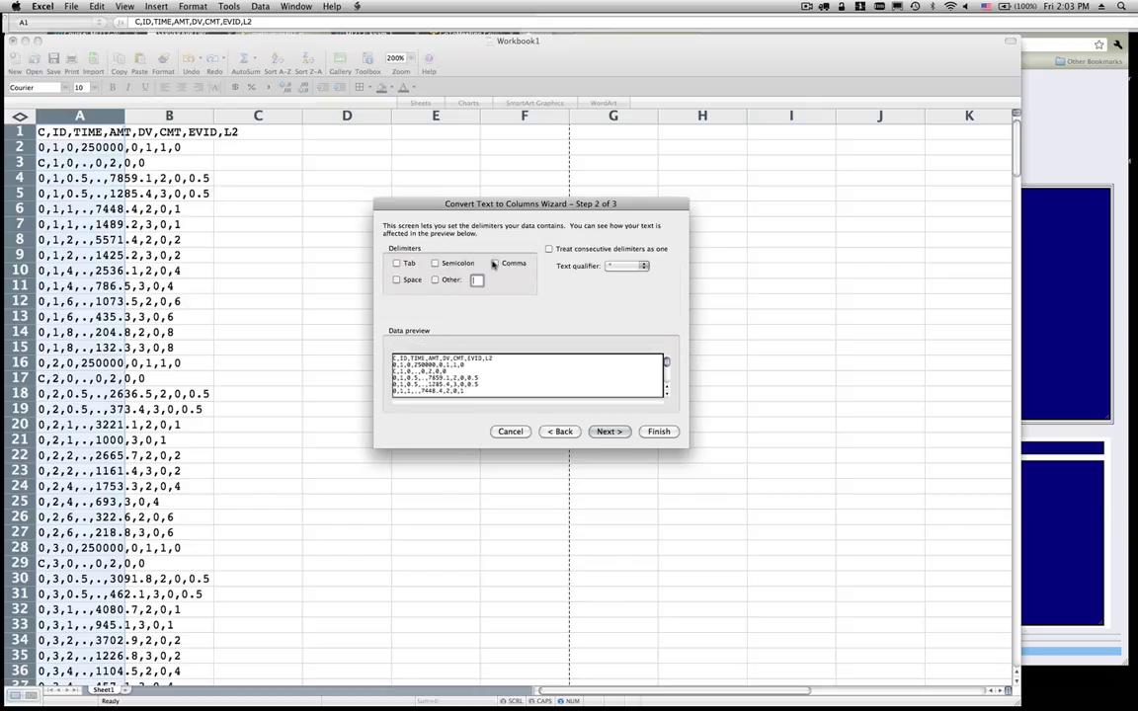
left_click(653, 436)
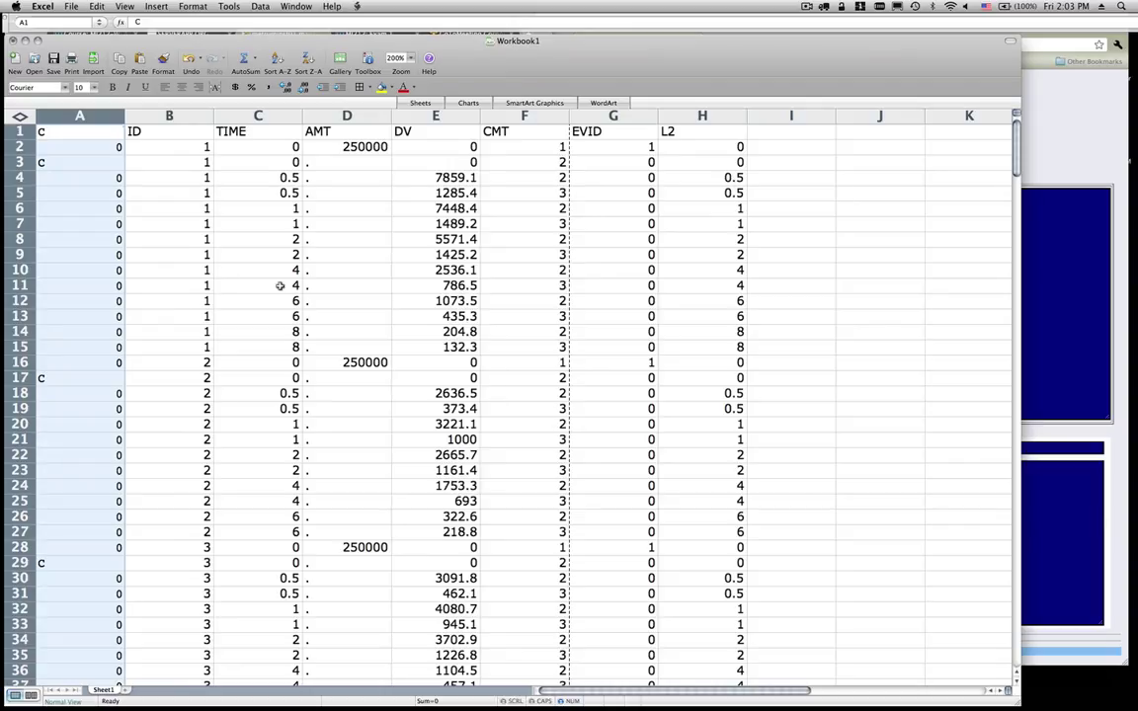
- Examine the column headings from C to EVID and the first dosing record's AMT, DV, CMT and EVID values in row 2
left_click(175, 240)
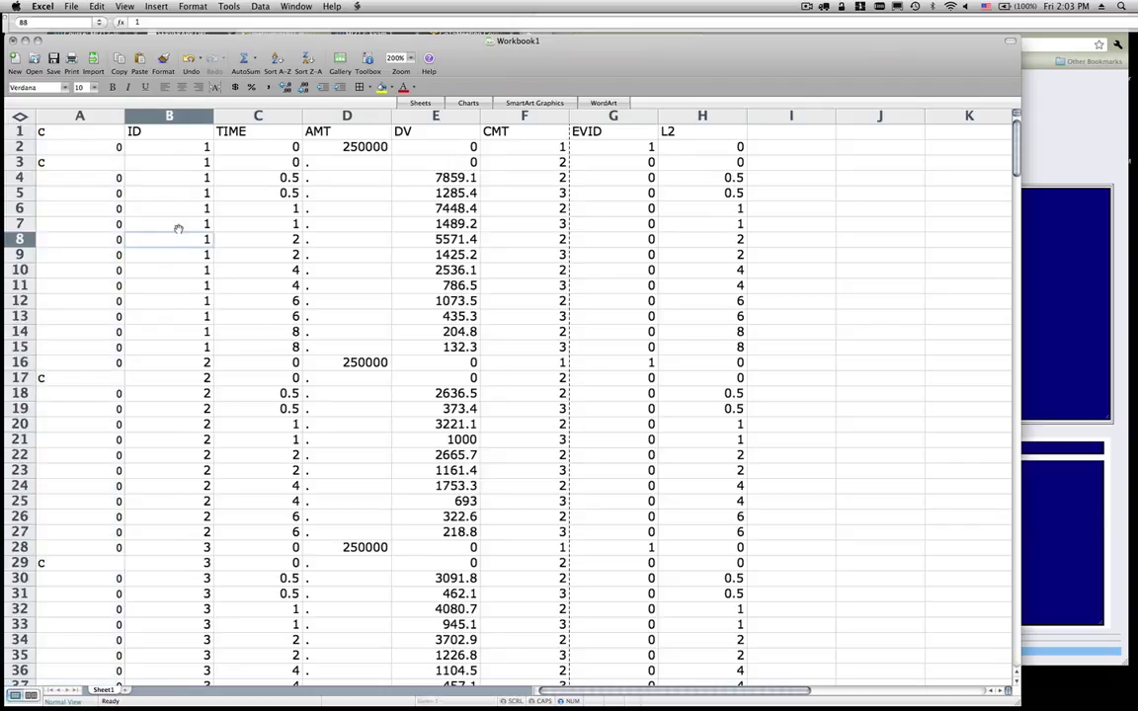
left_click(106, 138)
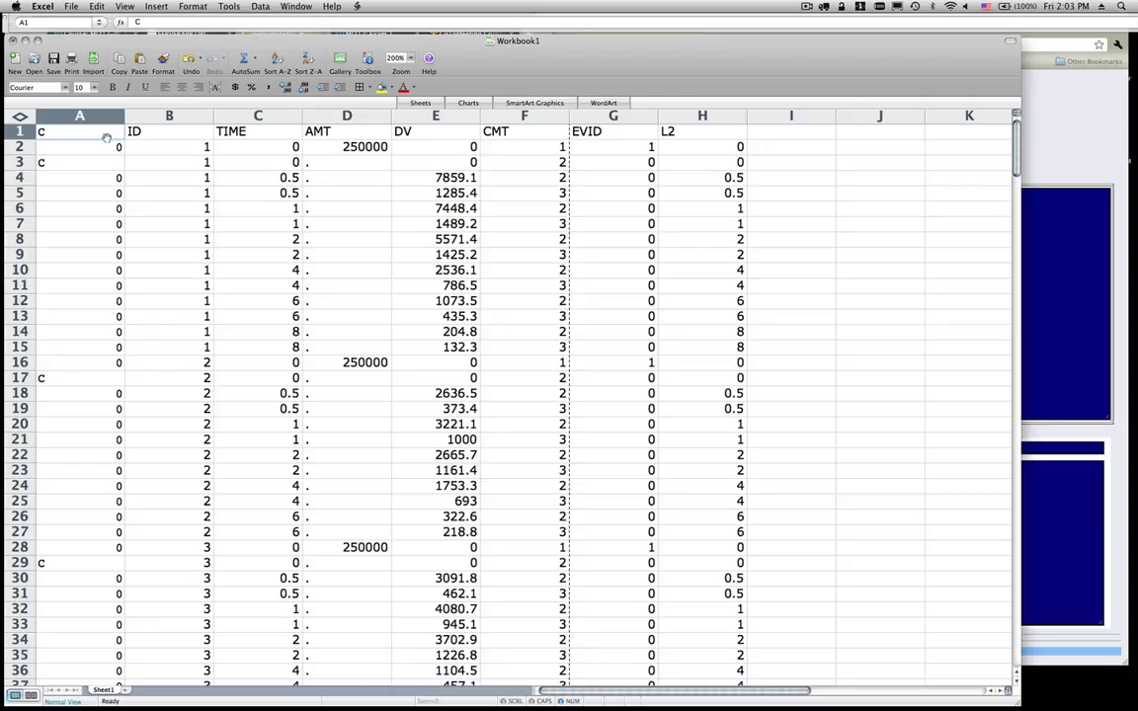
key("Right")
key("Right")
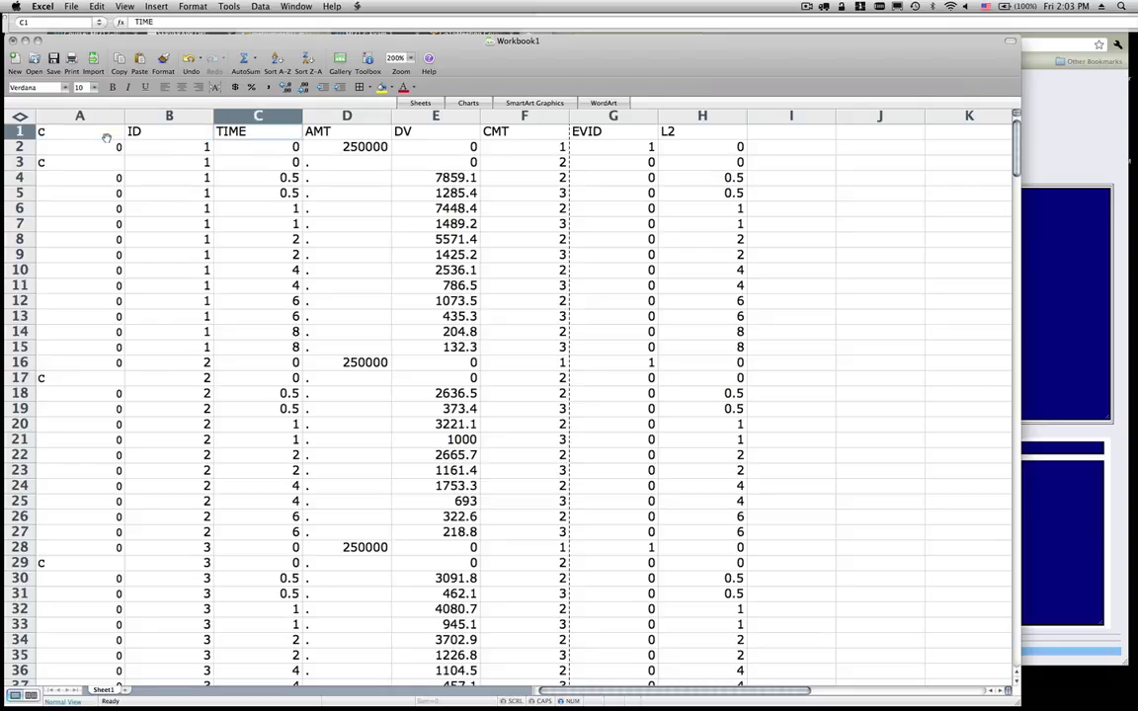
key("Right")
key("Down")
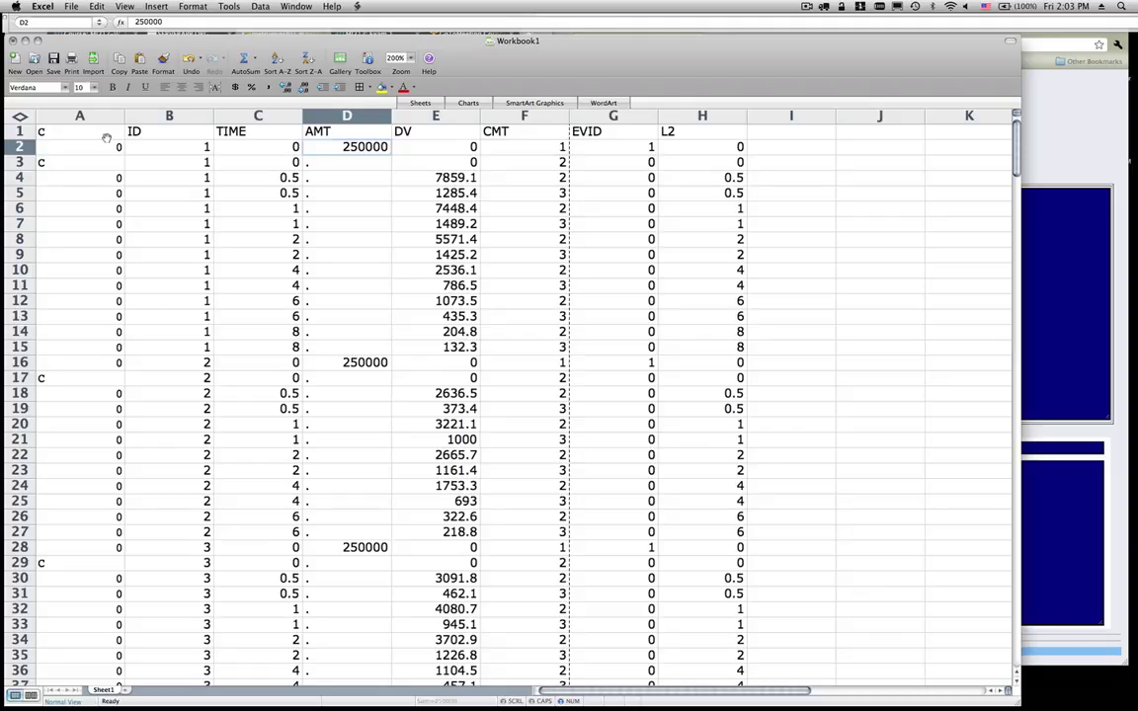
key("Right")
key("Right")
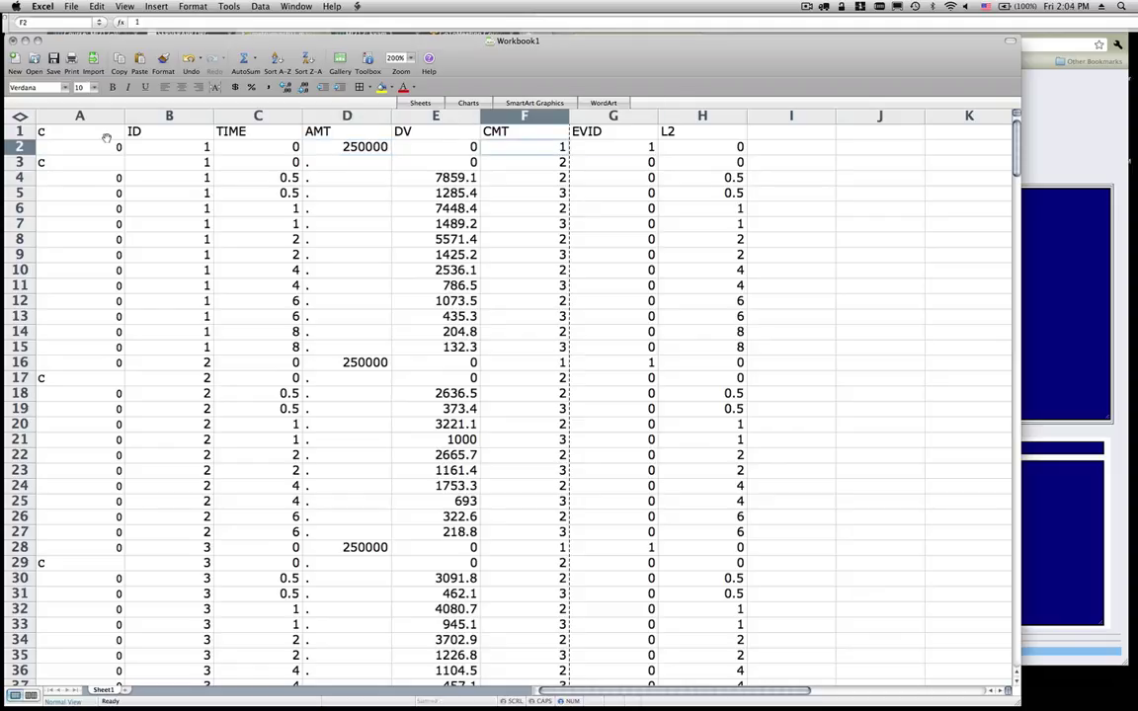
key("Right")
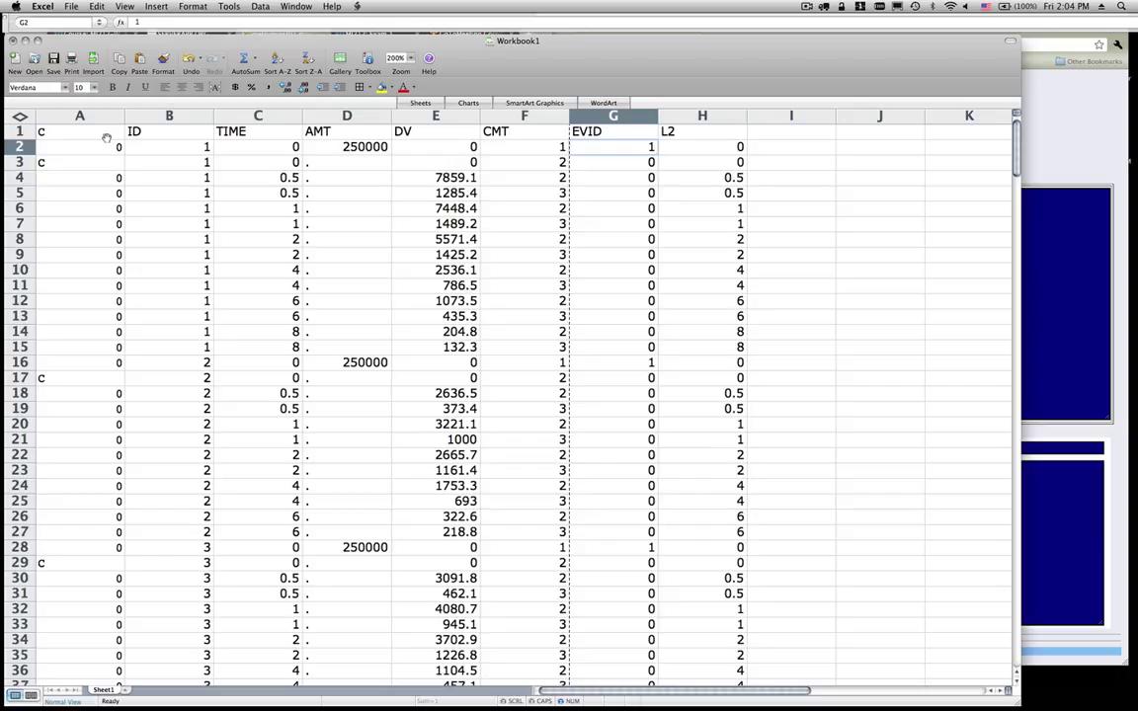
- Examine how the EVID column distinguishes the dosing record from the observation records of the first subject
key("Down")
key("Down")
key("Down")
key("Down")
key("Down")
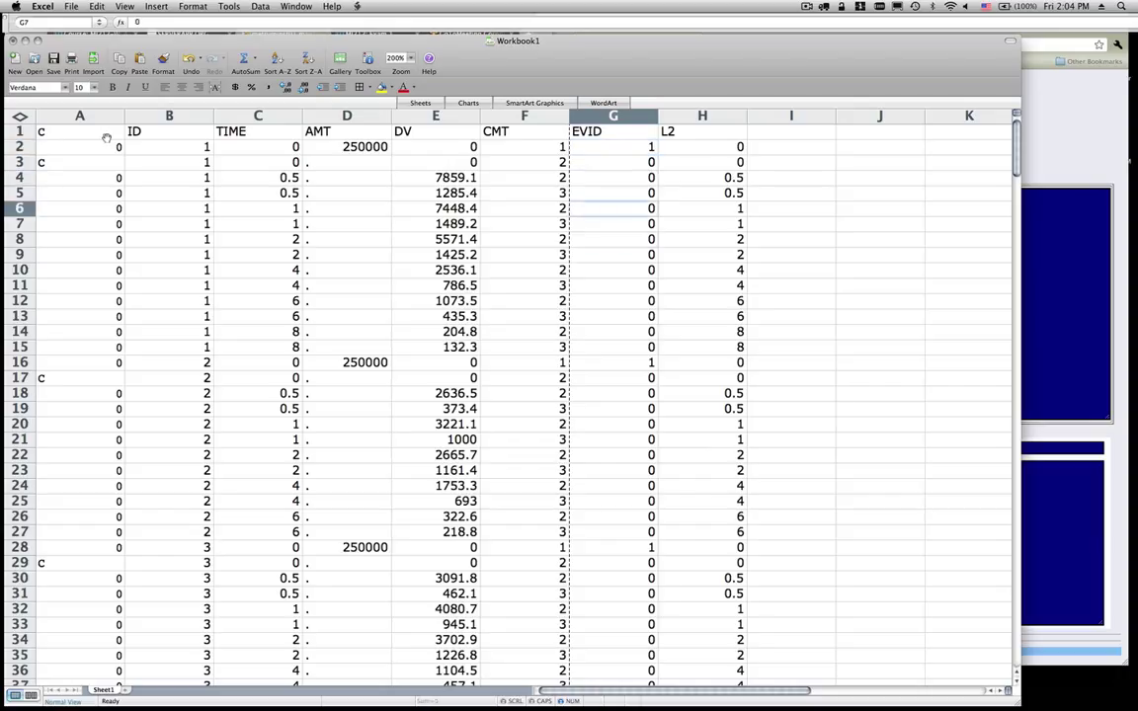
key("Up")
key("Up")
key("Up")
key("Up")
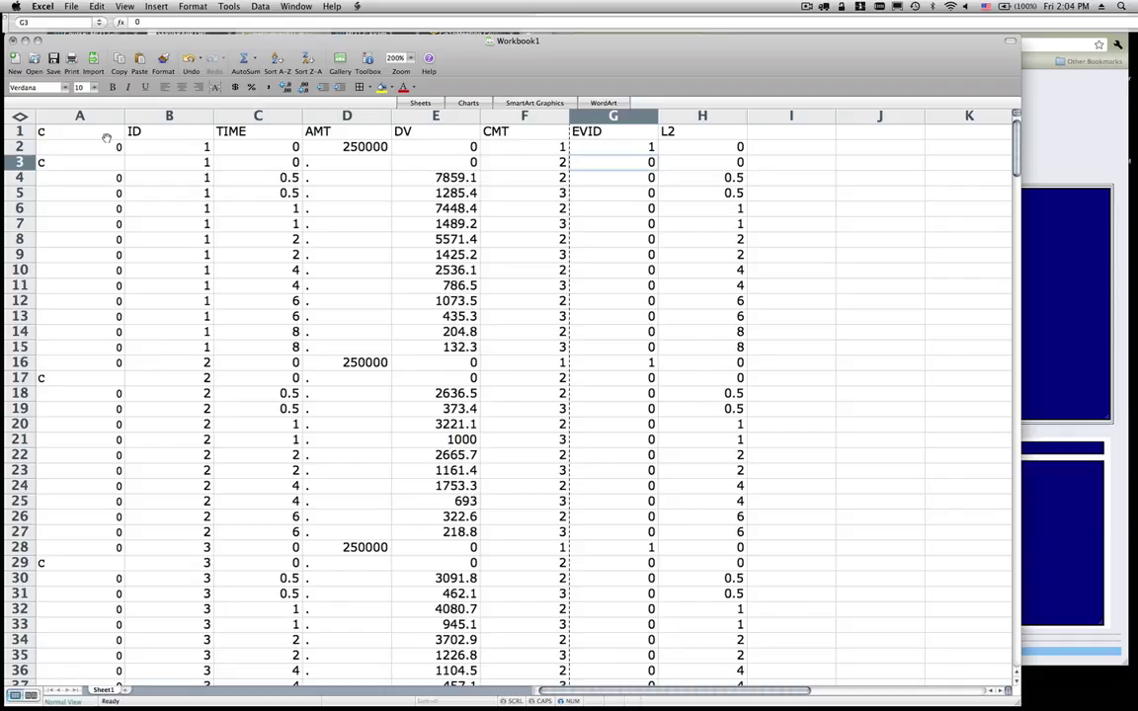
key("Up")
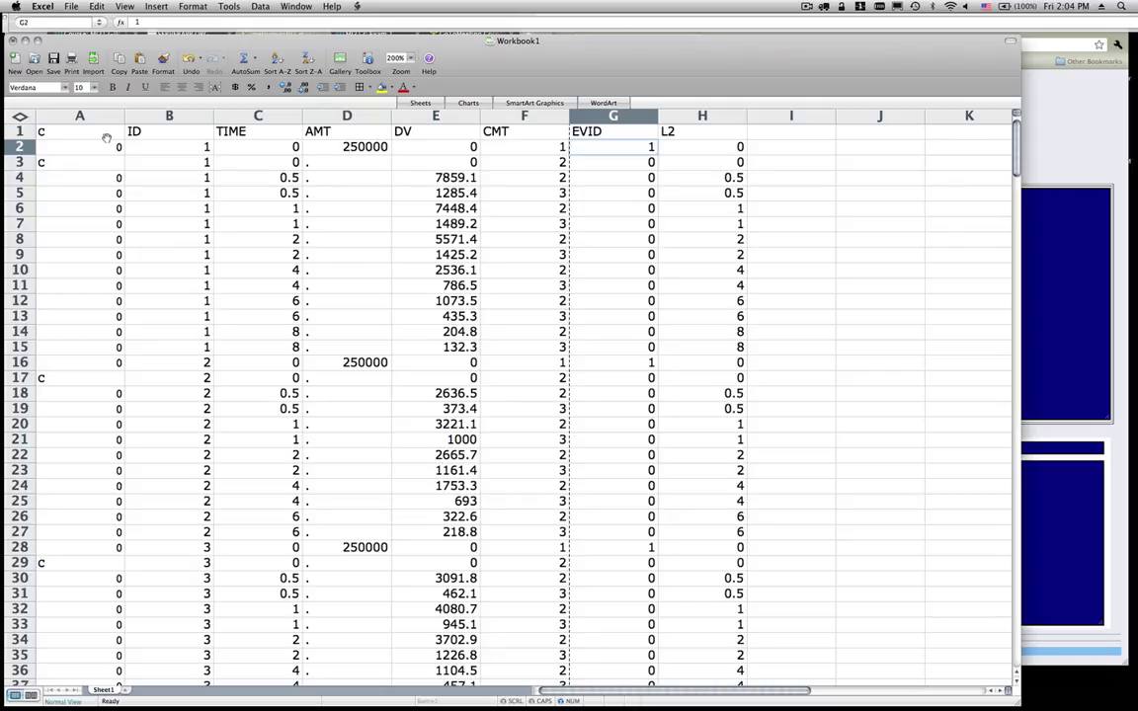
- Examine the L2 column, and compare TIME, DV and CMT of the first subject's paired observations in rows 4 and 5
key("Right")
key("Down")
key("Down")
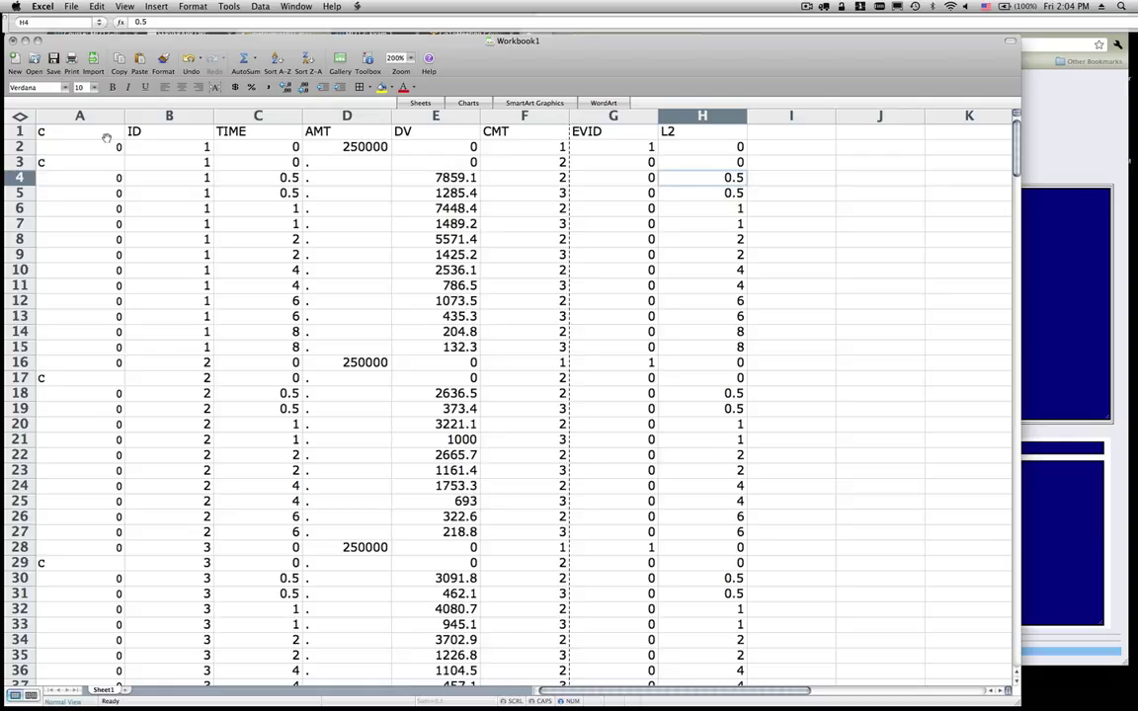
key("Left")
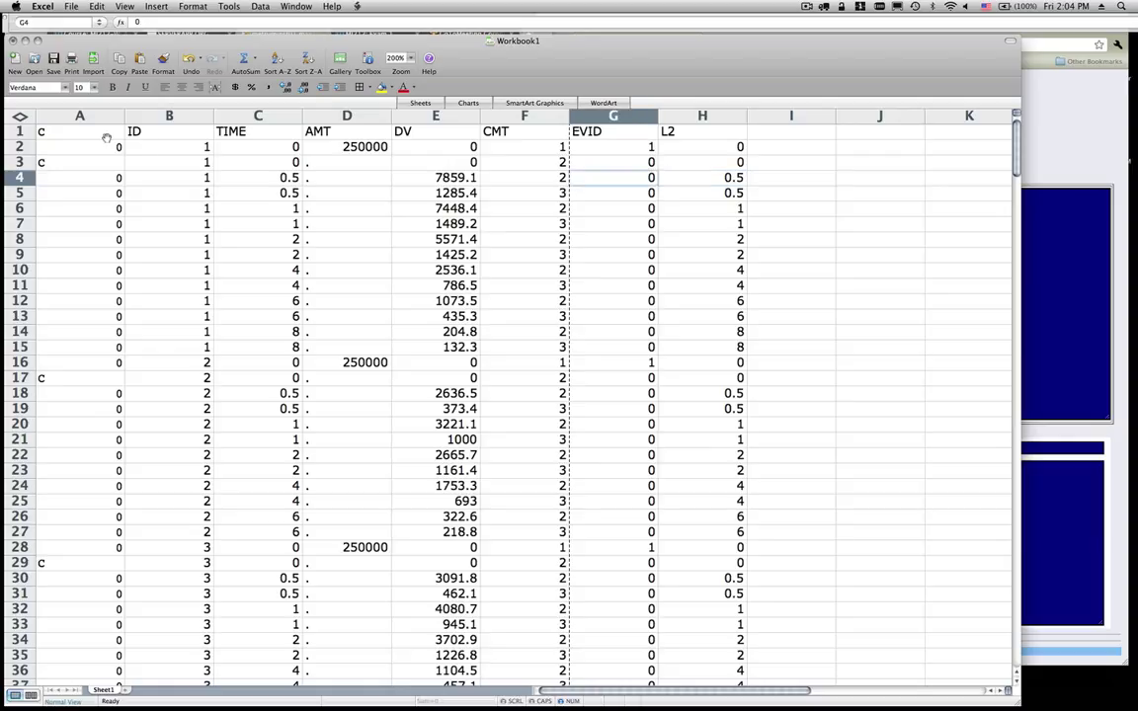
left_click(251, 180)
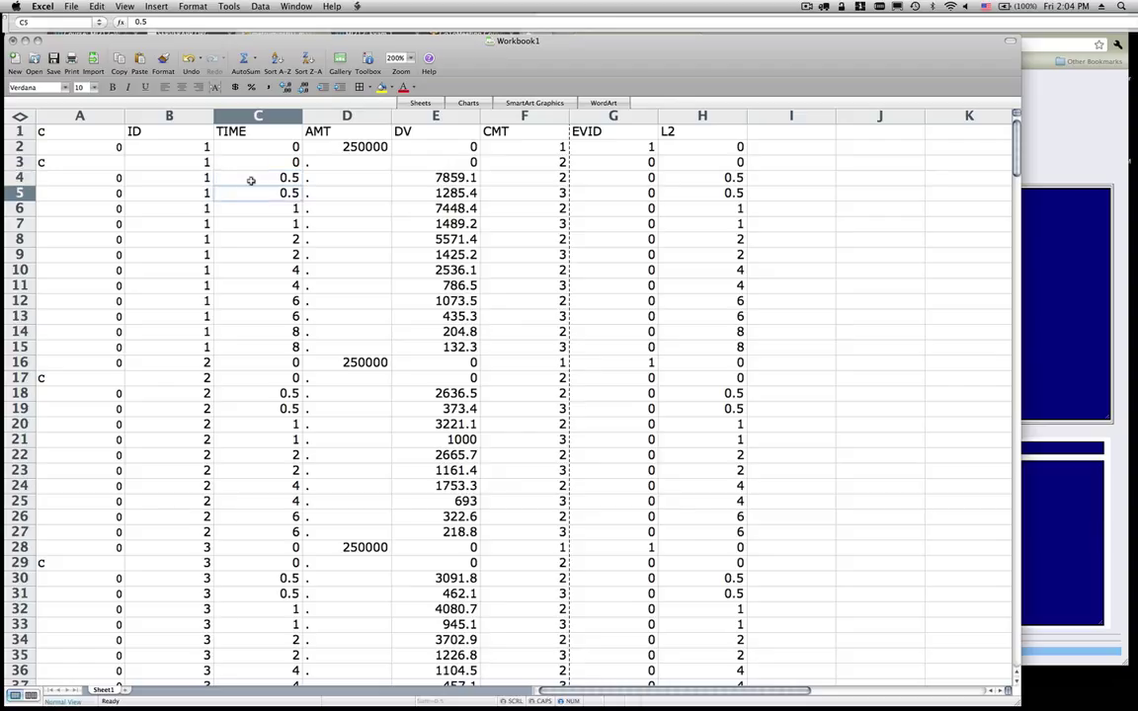
key("Right")
key("Right")
key("Right")
key("Right")
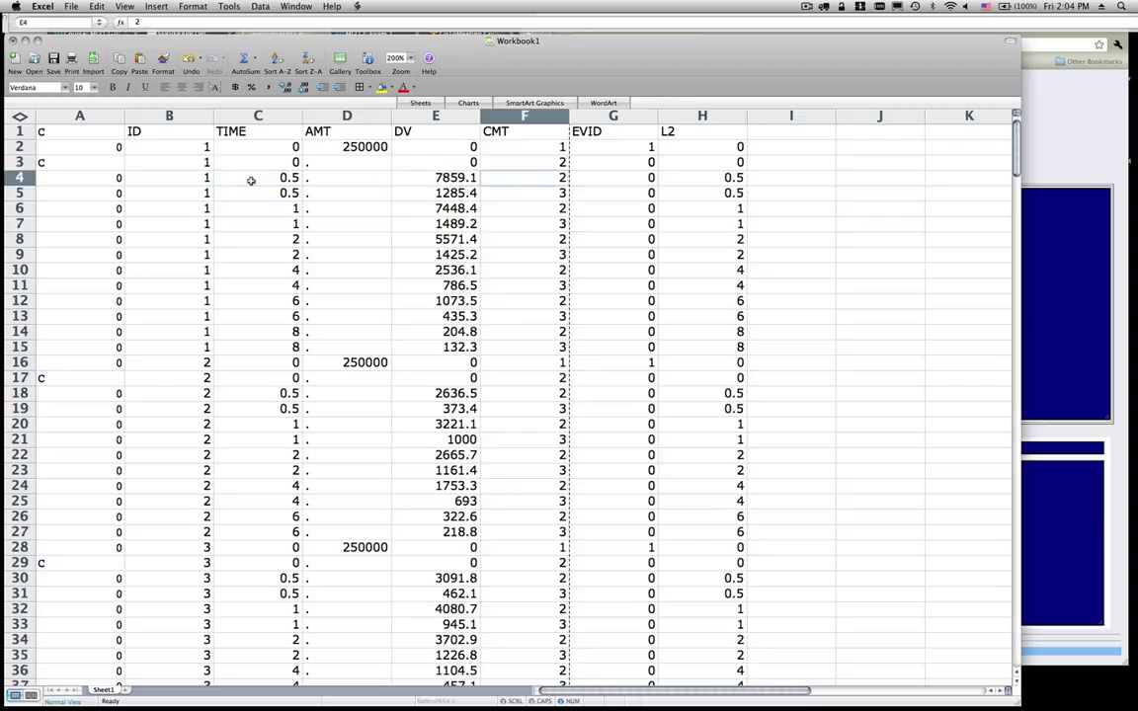
key("Left")
key("Down")
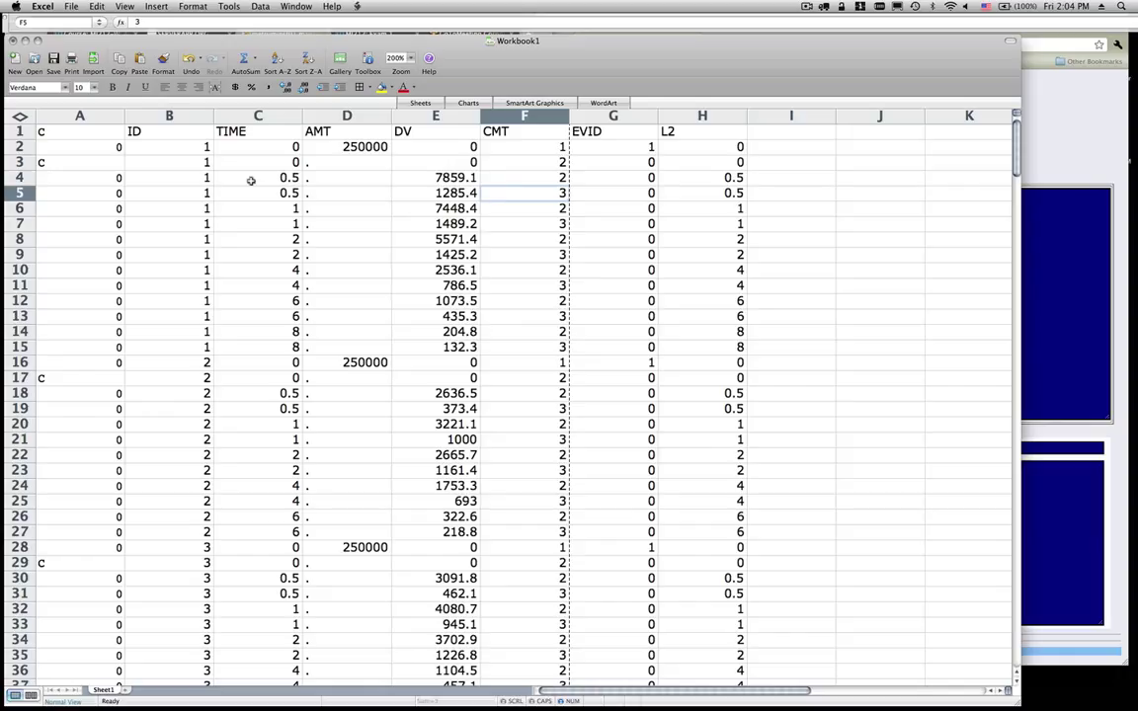
- Compare the CMT values down the first subject's remaining observation rows with the L2 column
key("Down")
key("Down")
key("Down")
key("Down")
key("Down")
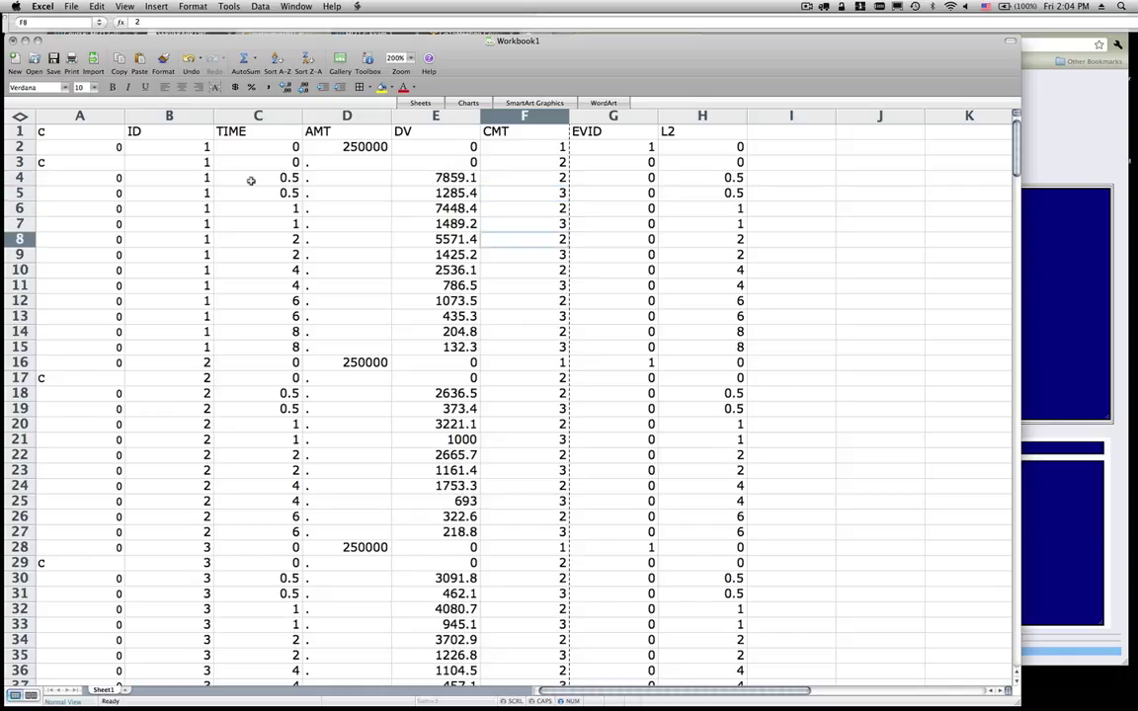
key("Down")
key("Down")
key("Down")
key("Down")
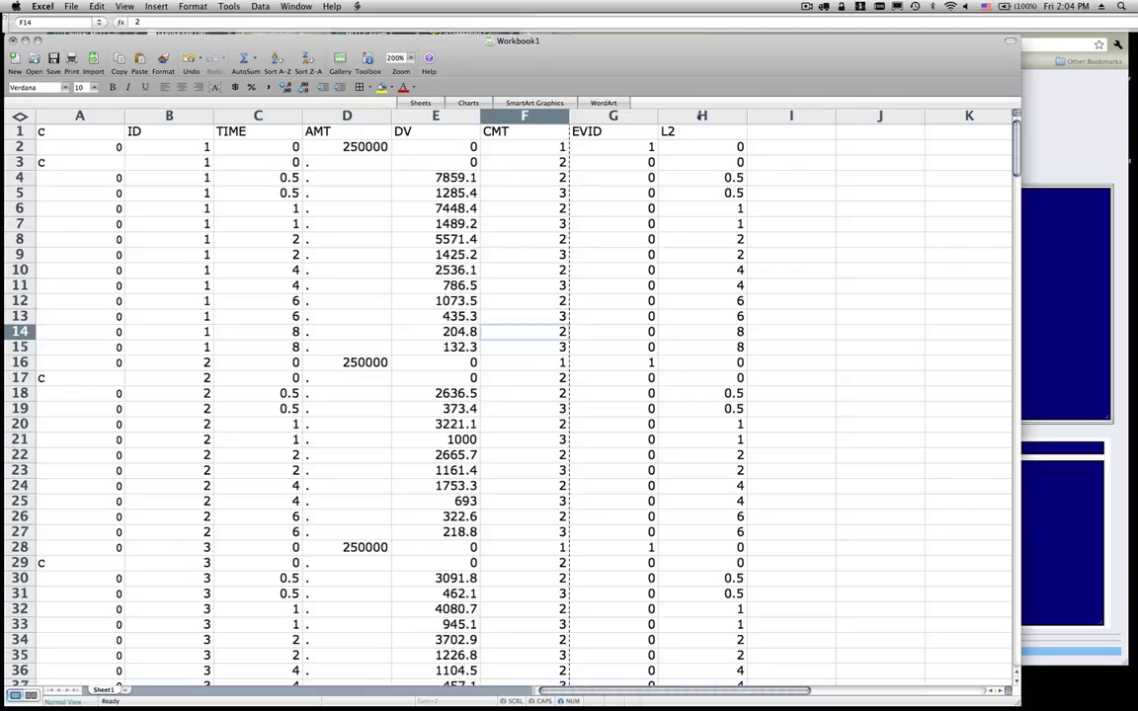
left_click(701, 116)
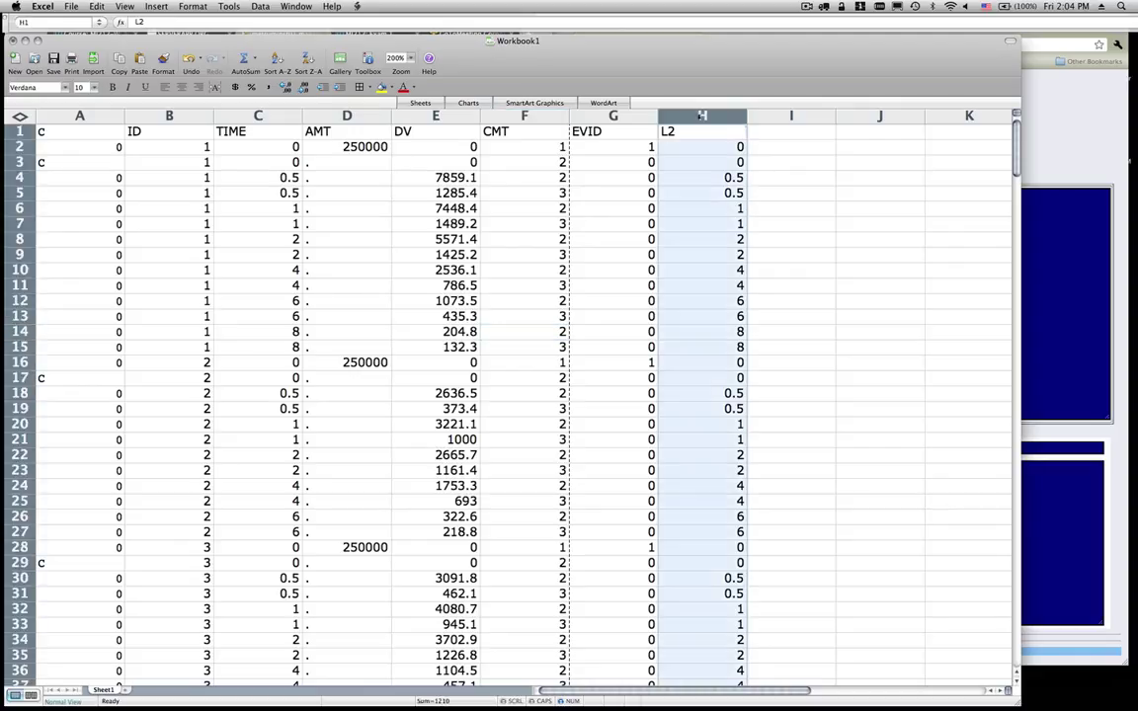
left_click(685, 132)
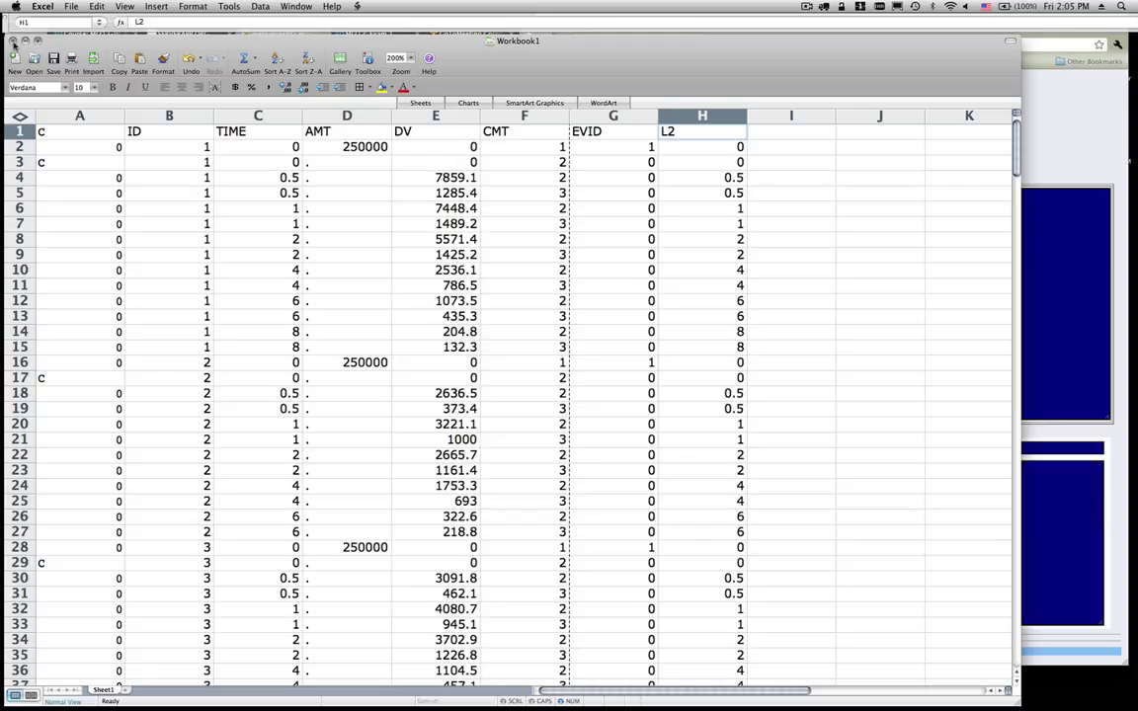
- Close Workbook1 without saving, and close the PAR_MET.csv page in Chrome to return to the file list
left_click(13, 43)
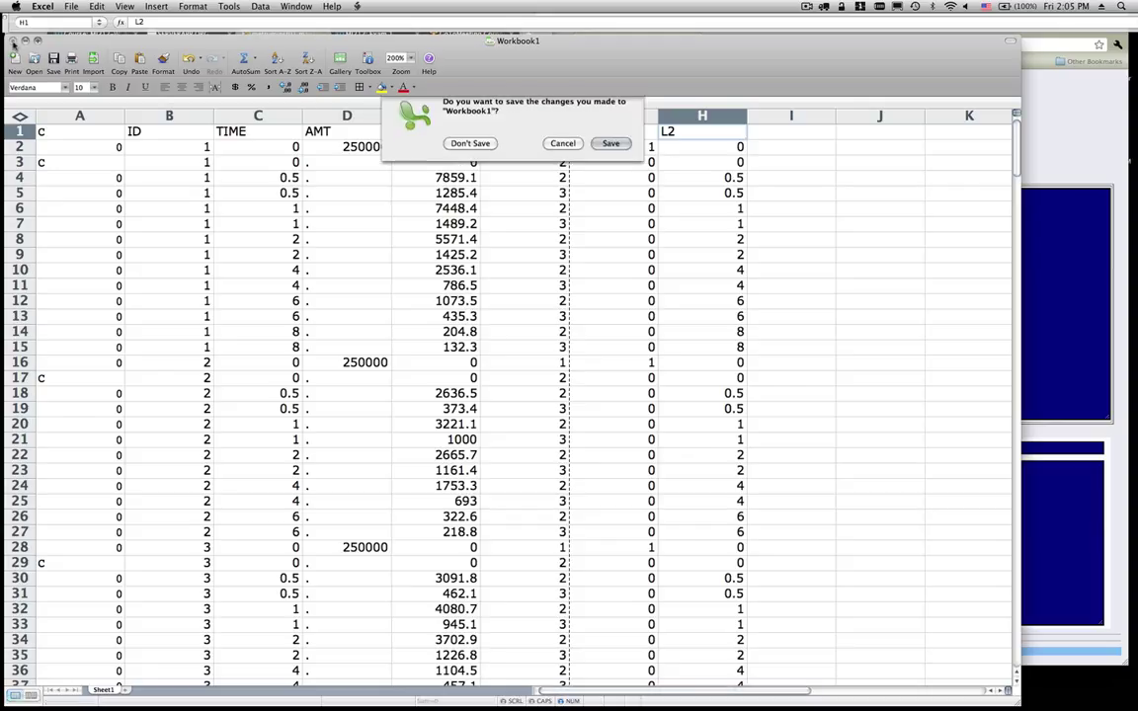
left_click(480, 147)
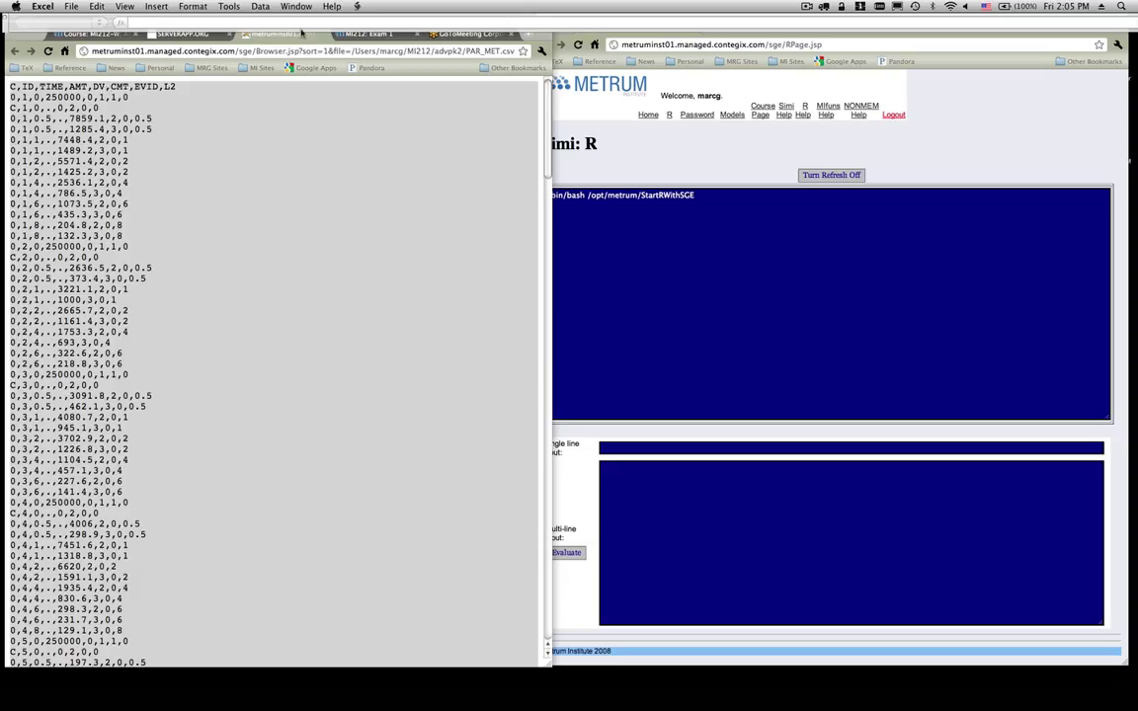
left_click(335, 143)
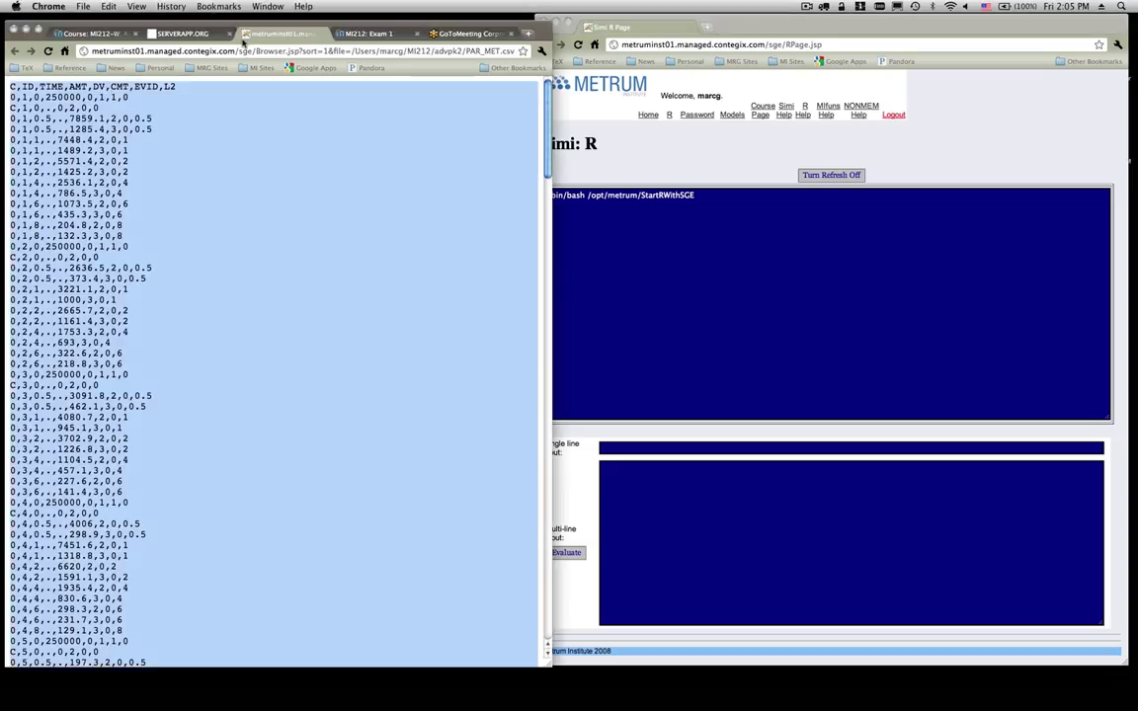
left_click(324, 34)
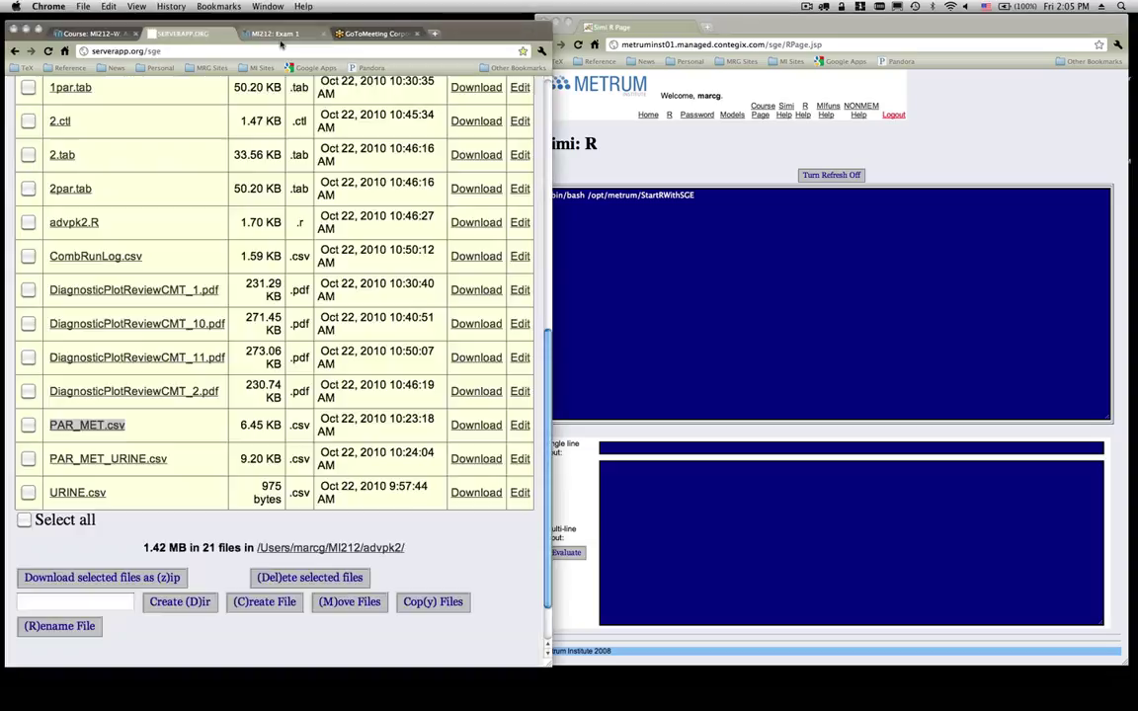
- Open 1.ctl for editing in a separate tab and enlarge the page one zoom level
scroll(220, 144, "up", 5)
scroll(220, 144, "up", 3)
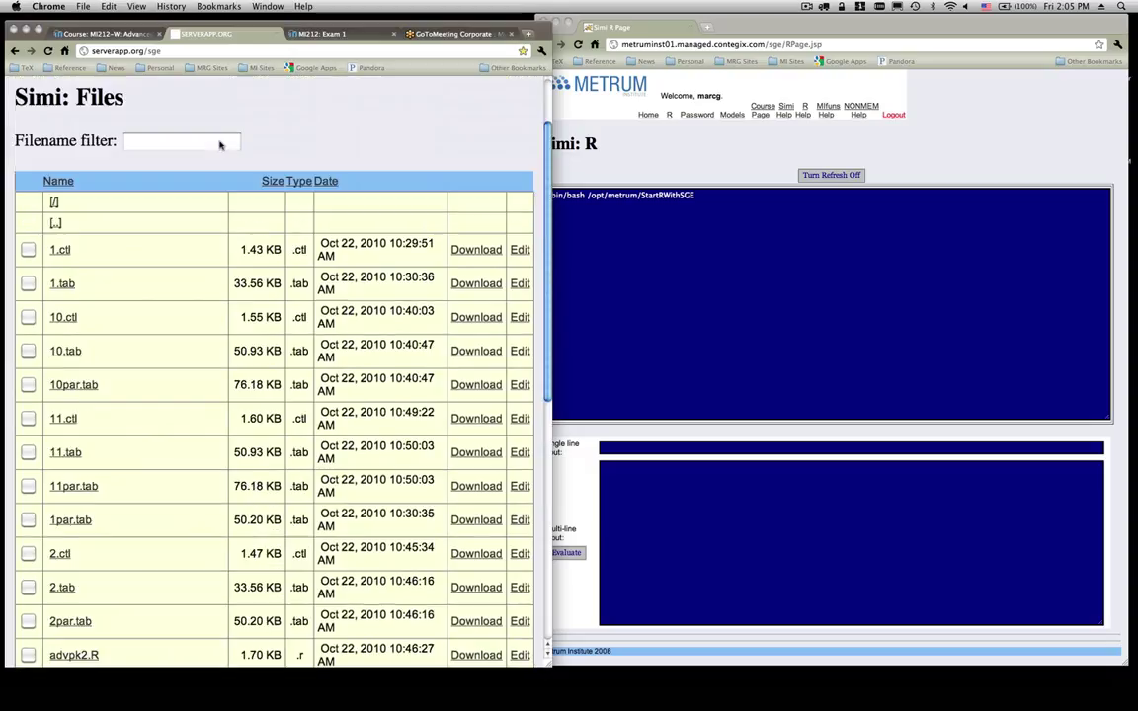
left_click(520, 251, "super")
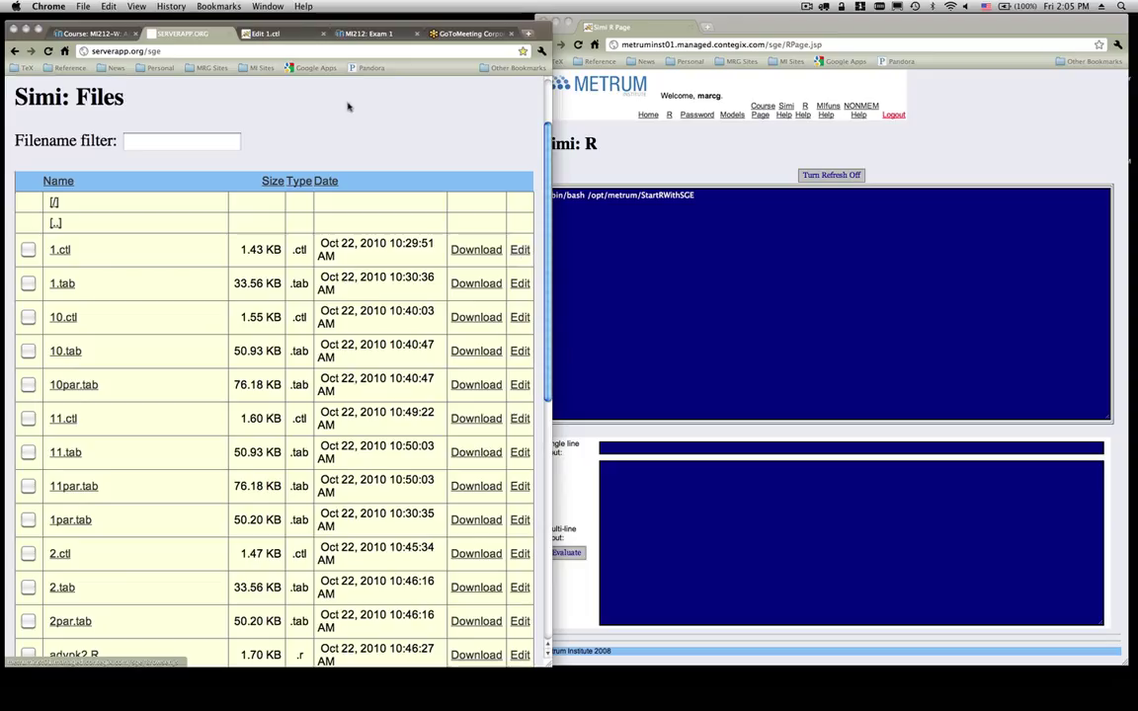
left_click(286, 35)
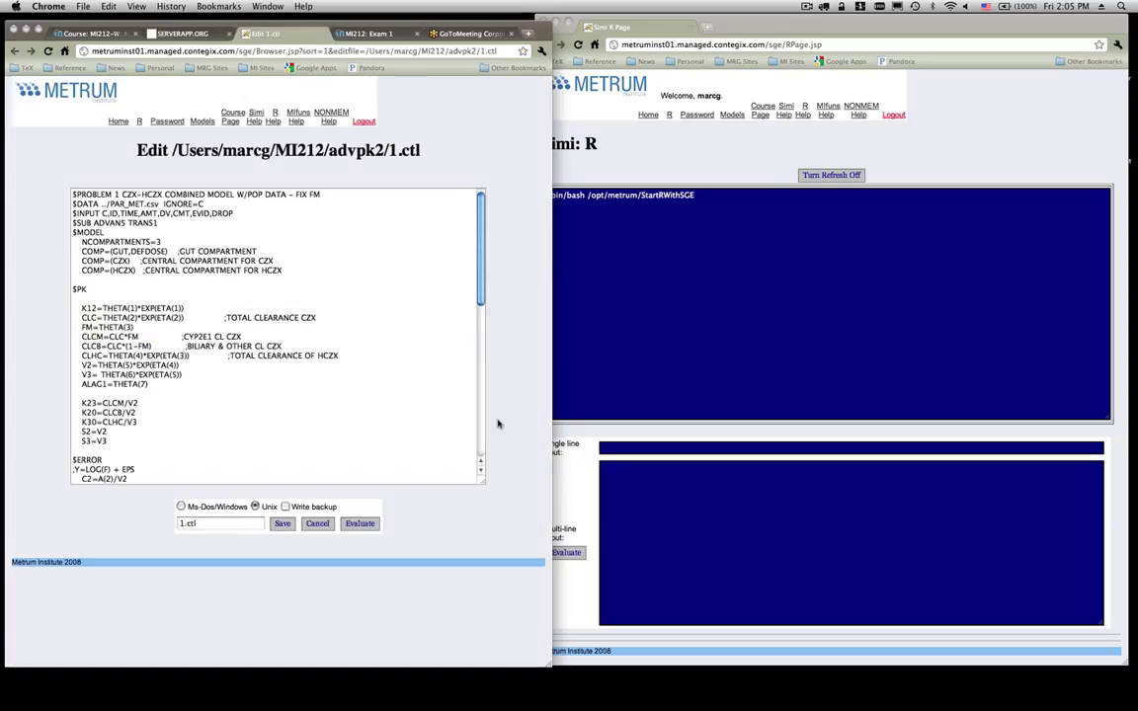
key("super+equal")
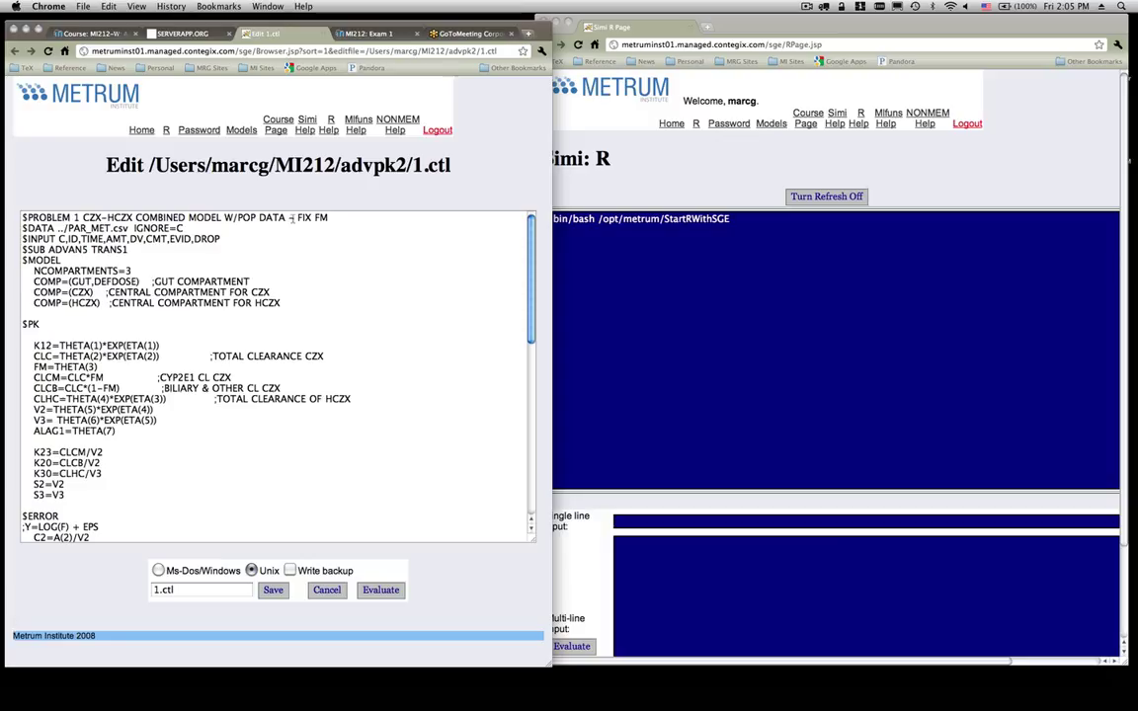
- Examine the $PROBLEM title's FIX FM note, the $INPUT column list and the $MODEL compartments in 1.ctl
left_click_drag(295, 217, 328, 217)
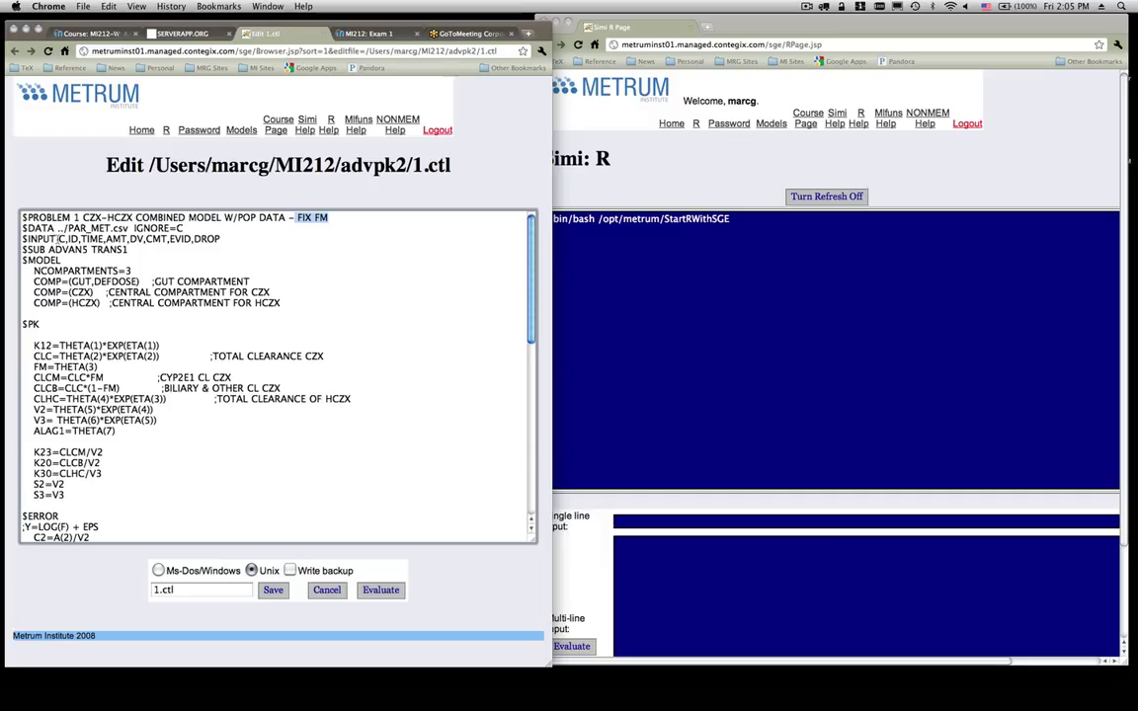
left_click_drag(57, 239, 237, 242)
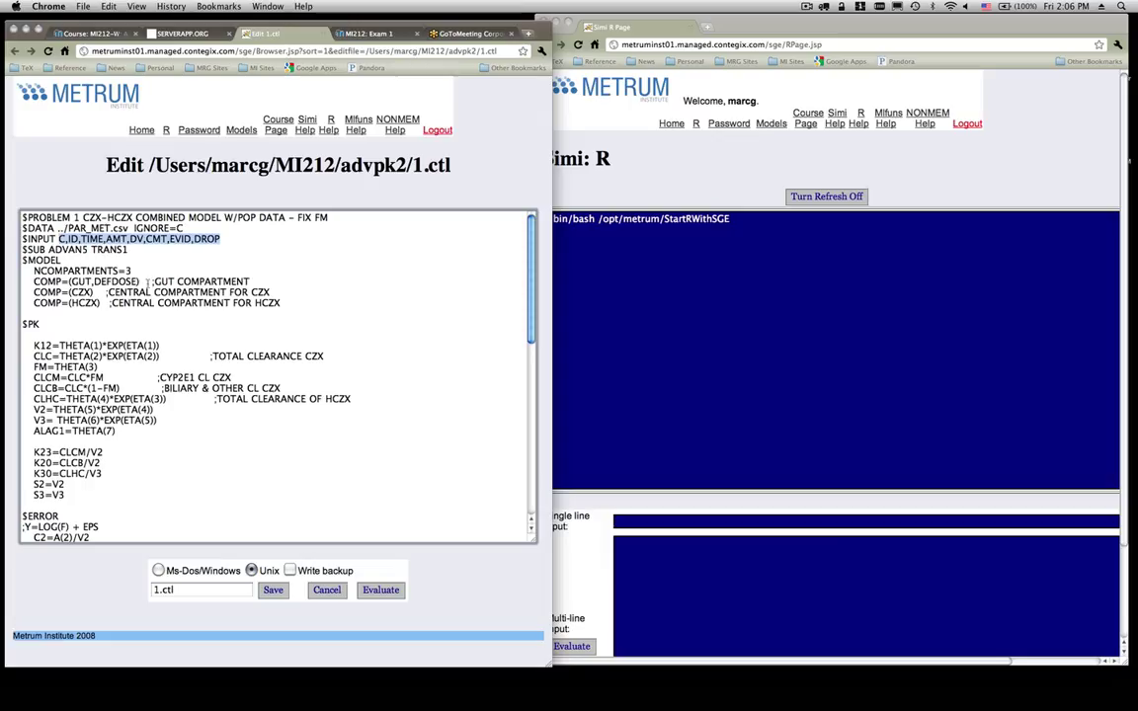
left_click(129, 238)
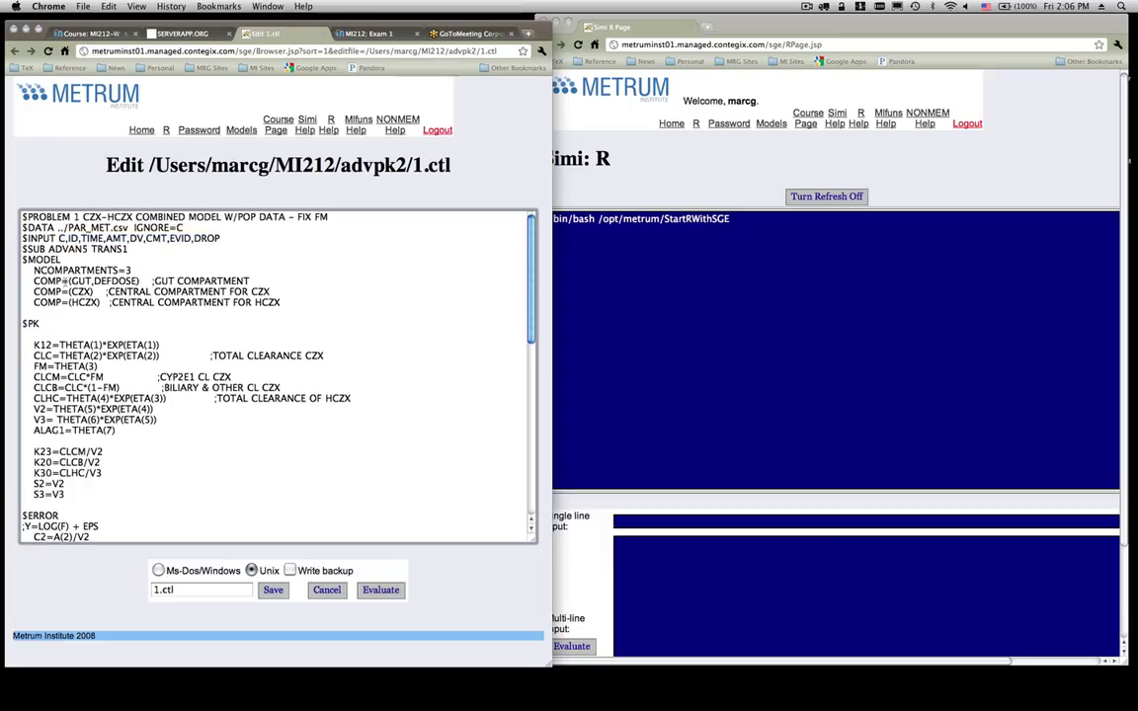
left_click(62, 259)
- Examine the $PK block of 1.ctl, highlighting the K12 definition and the rate constants K23, K20 and K30
scroll(57, 345, "down", 2)
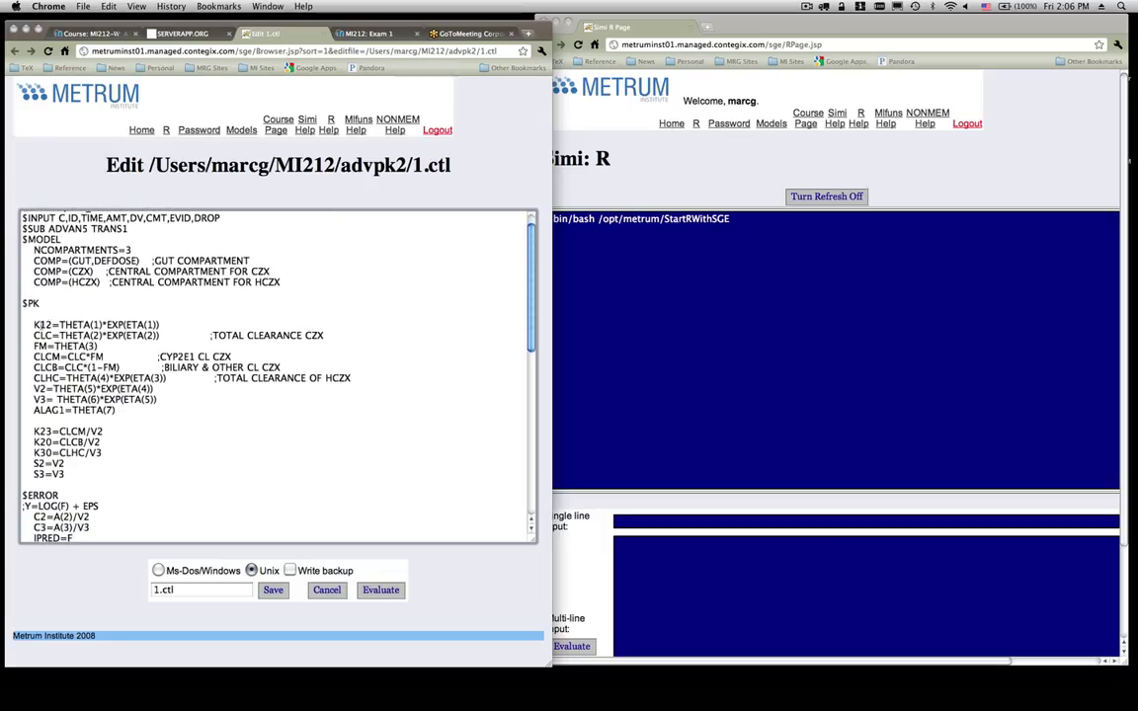
left_click_drag(34, 324, 173, 329)
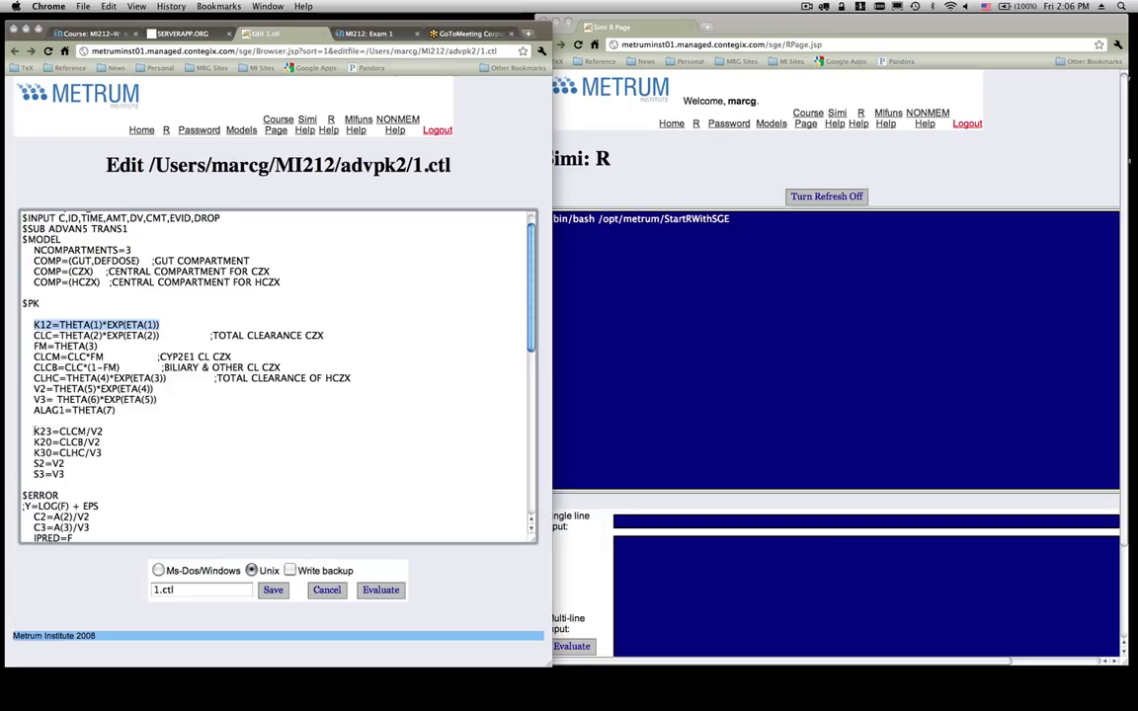
left_click_drag(34, 425, 102, 452)
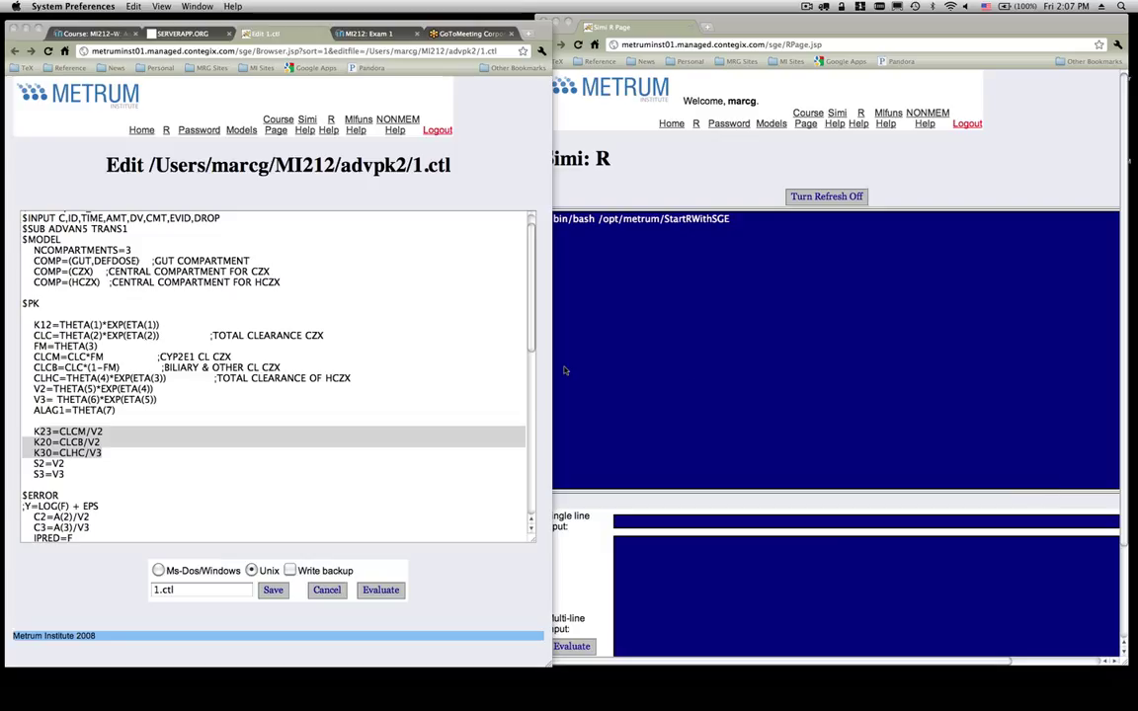
left_click(218, 420)
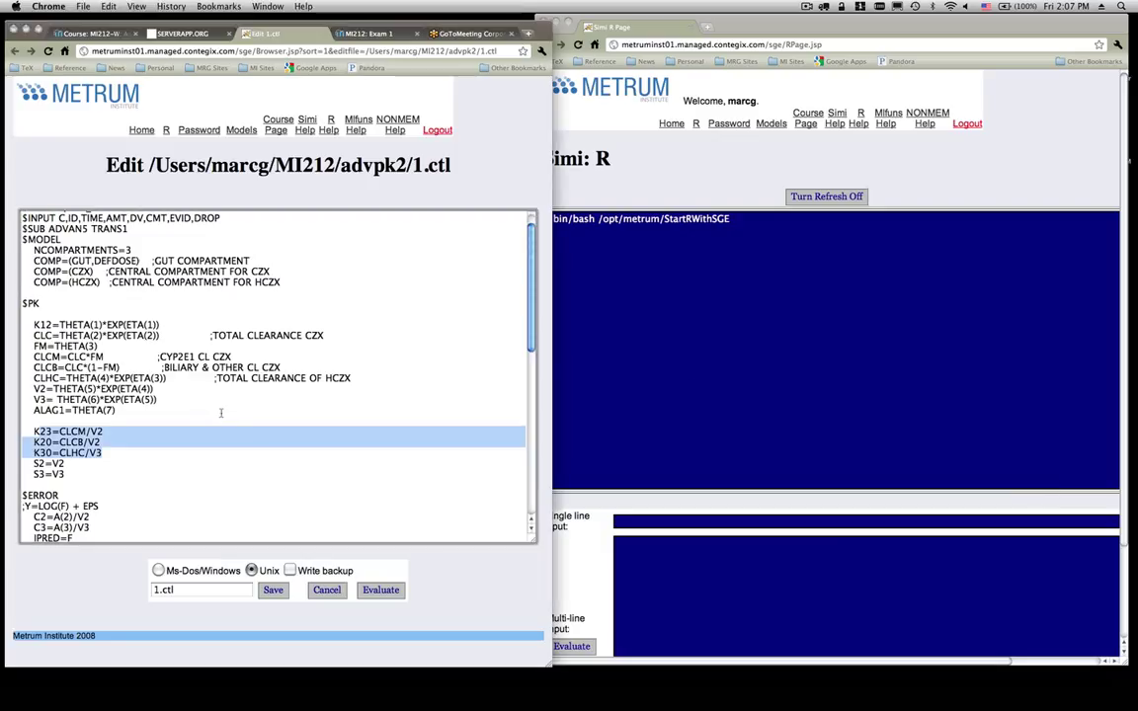
scroll(221, 412, "down", 1)
scroll(222, 412, "down", 1)
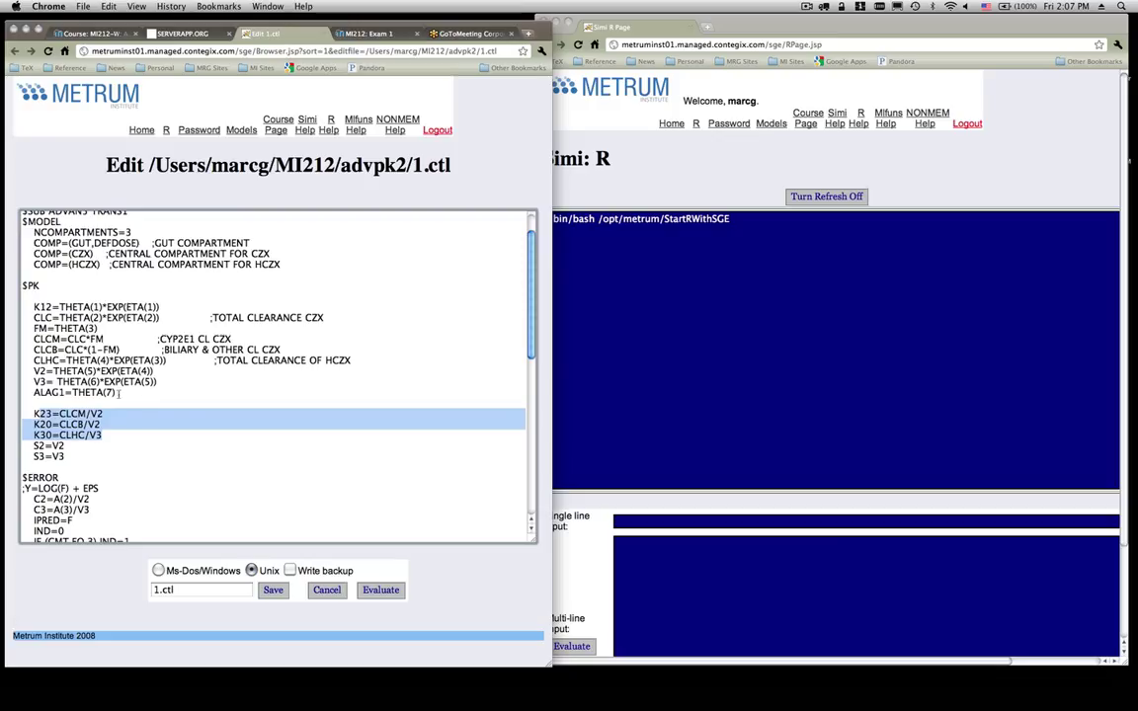
left_click(109, 355)
- Examine the $ERROR block, highlighting the C2 and C3 concentrations and the Y3, Y1 and combined Y equations
scroll(173, 399, "down", 7)
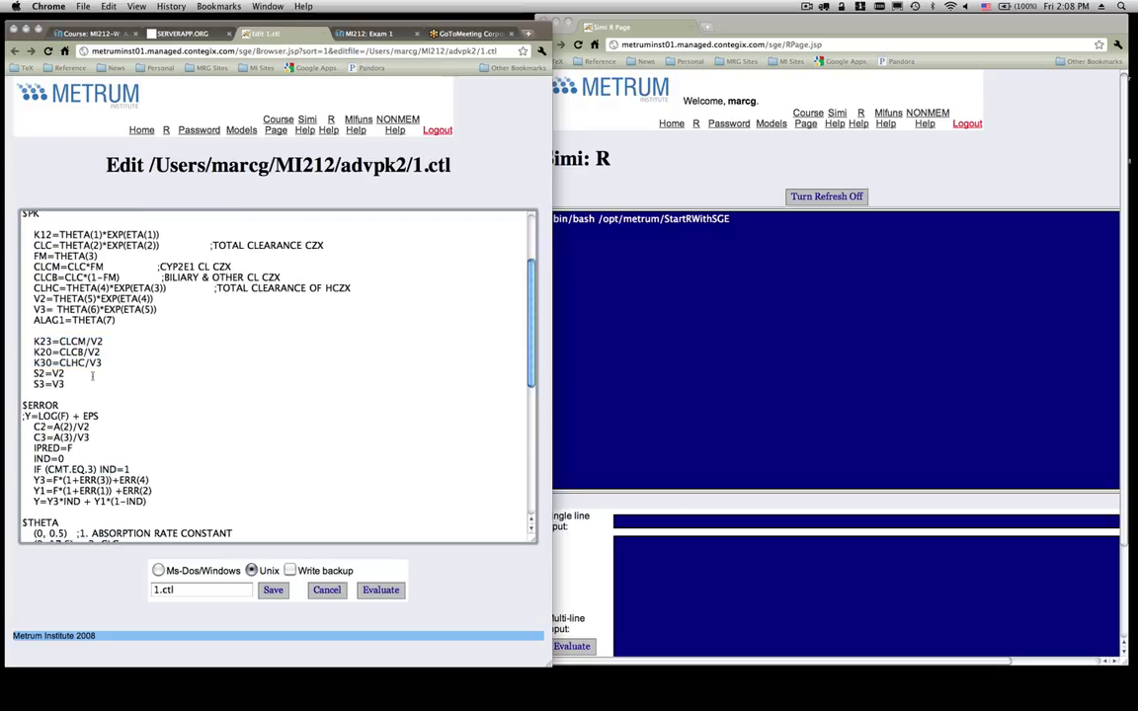
scroll(79, 358, "down", 9)
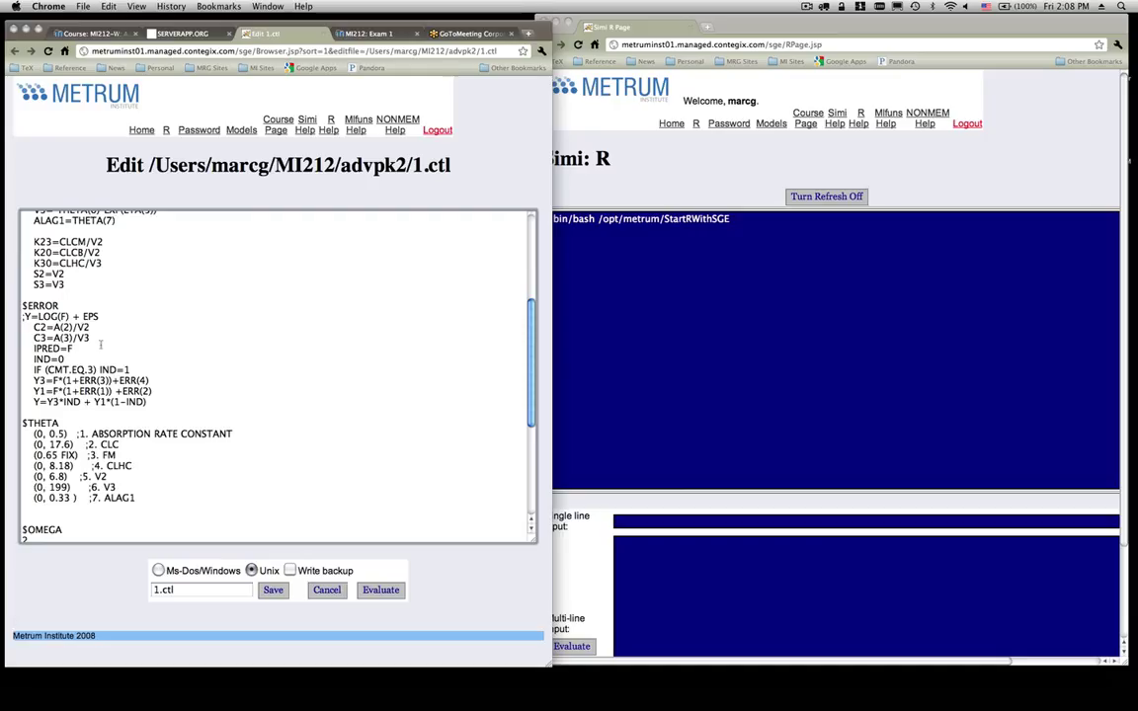
left_click_drag(34, 327, 89, 337)
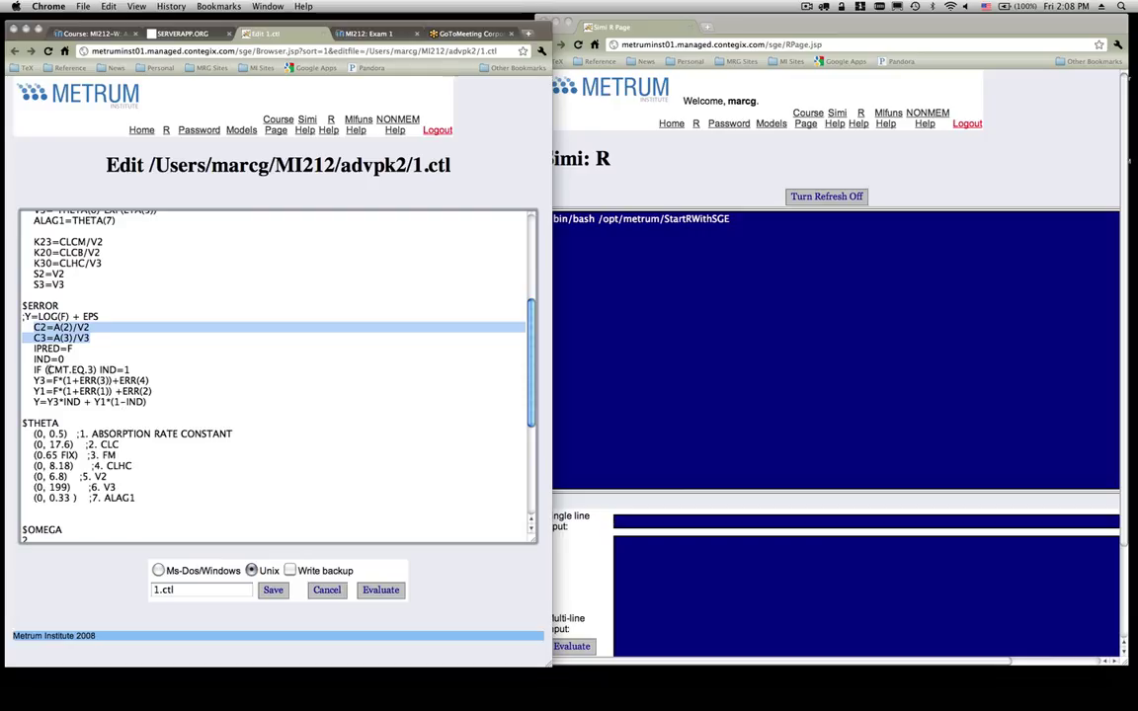
left_click(61, 359)
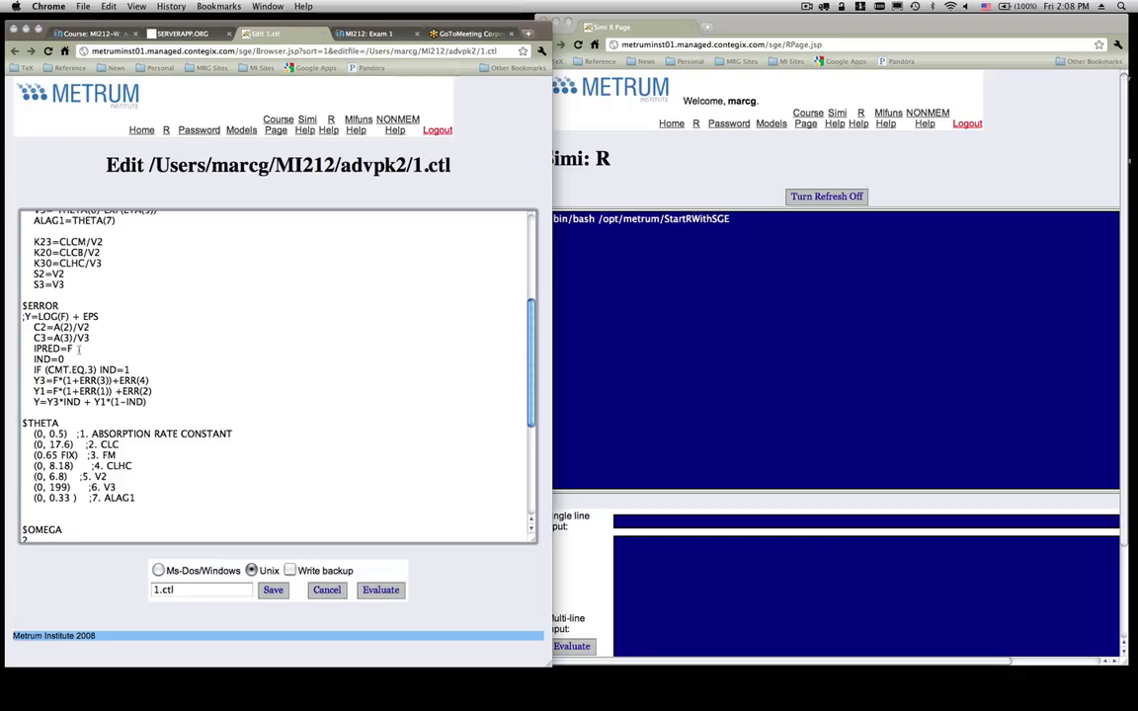
left_click_drag(34, 380, 163, 380)
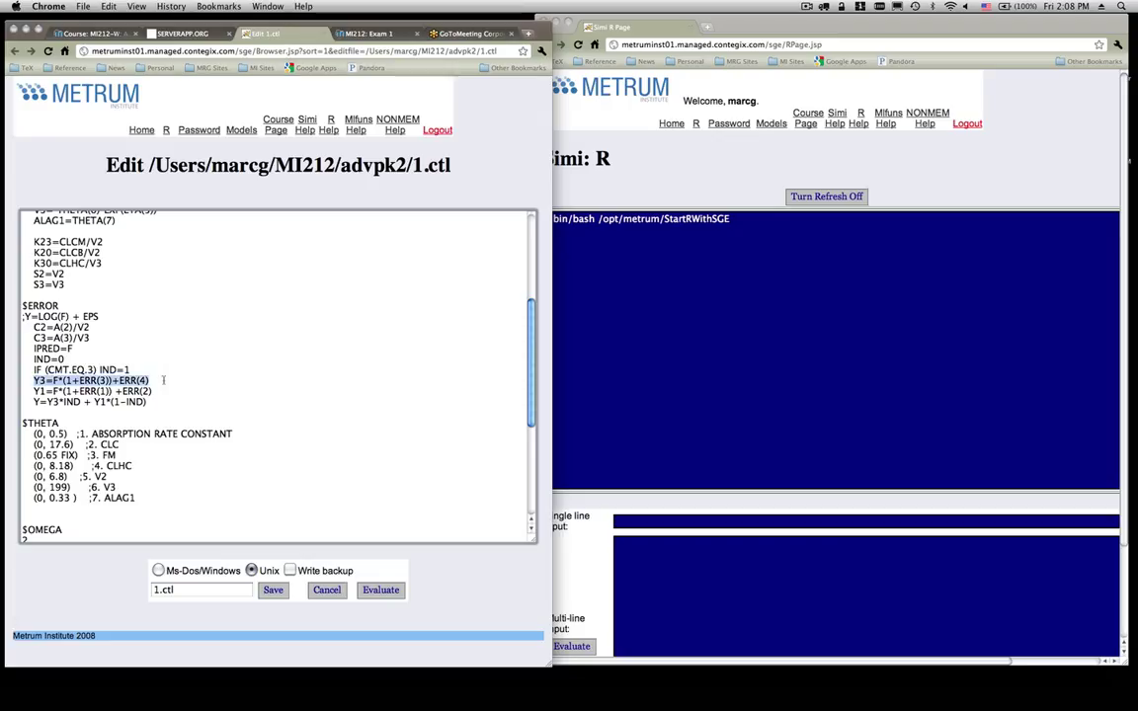
left_click_drag(33, 391, 162, 397)
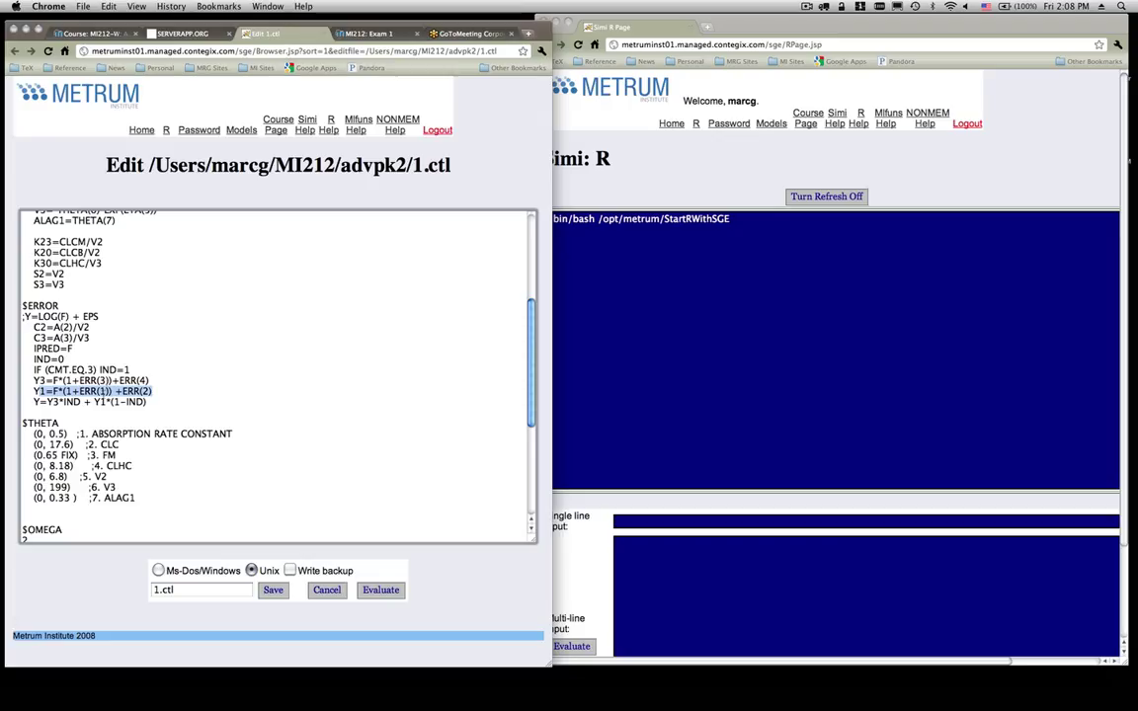
left_click(39, 402)
left_click_drag(37, 402, 169, 410)
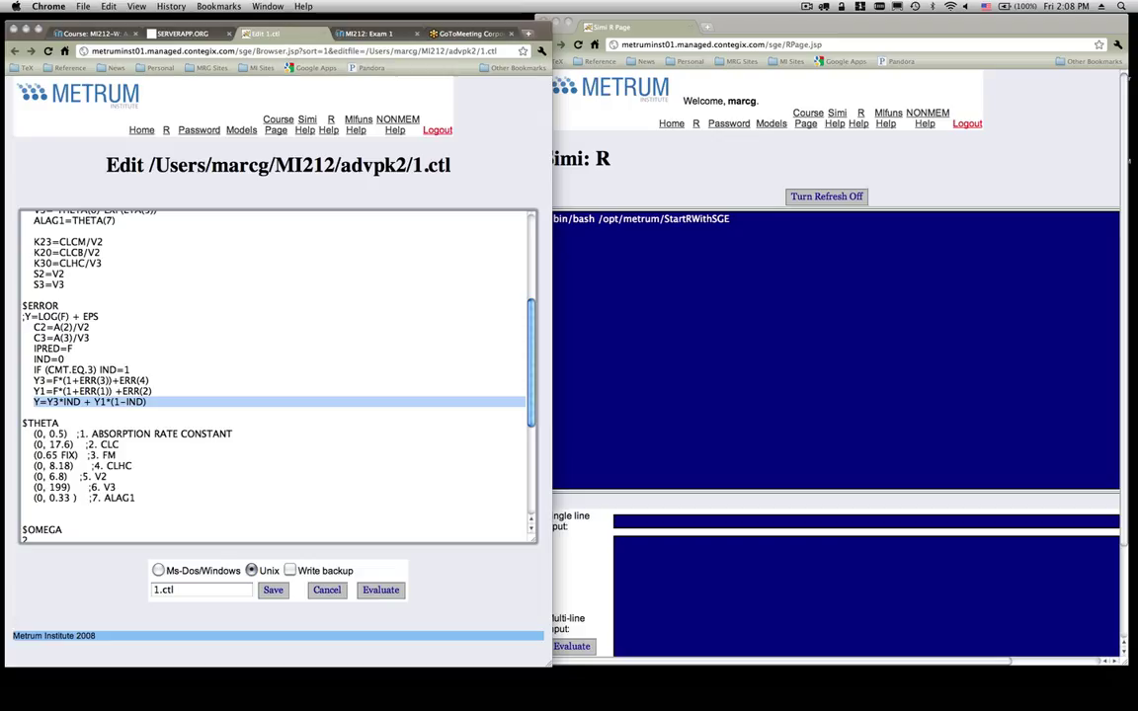
key("super+Tab")
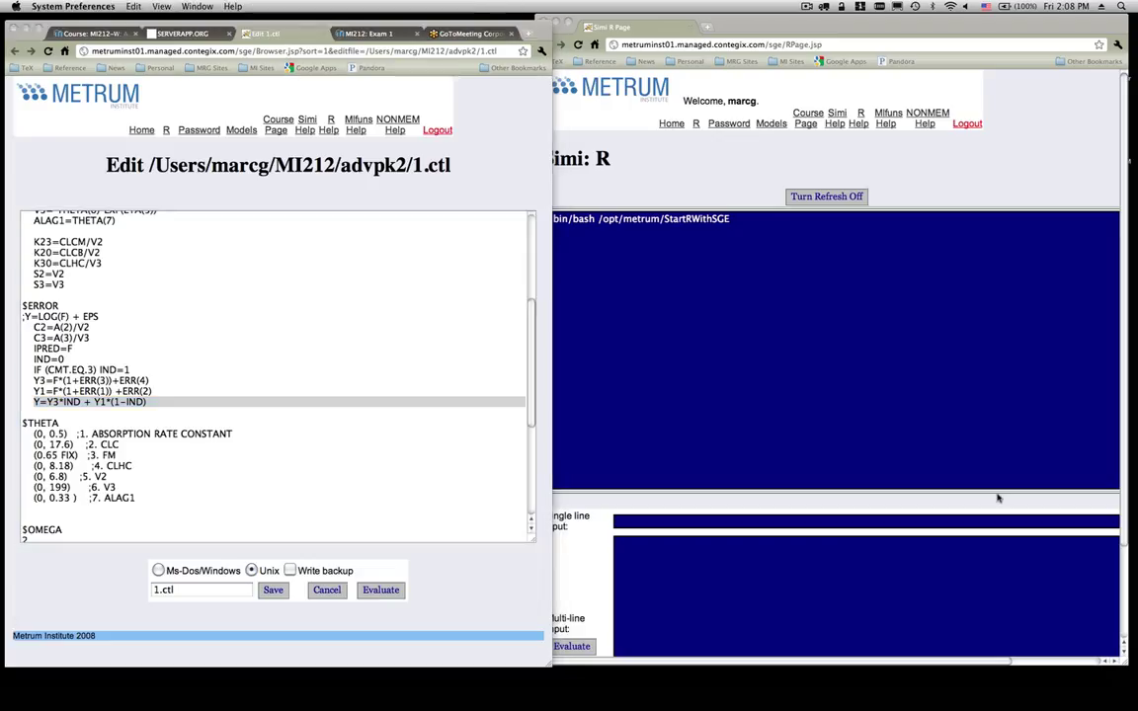
key("super+Tab")
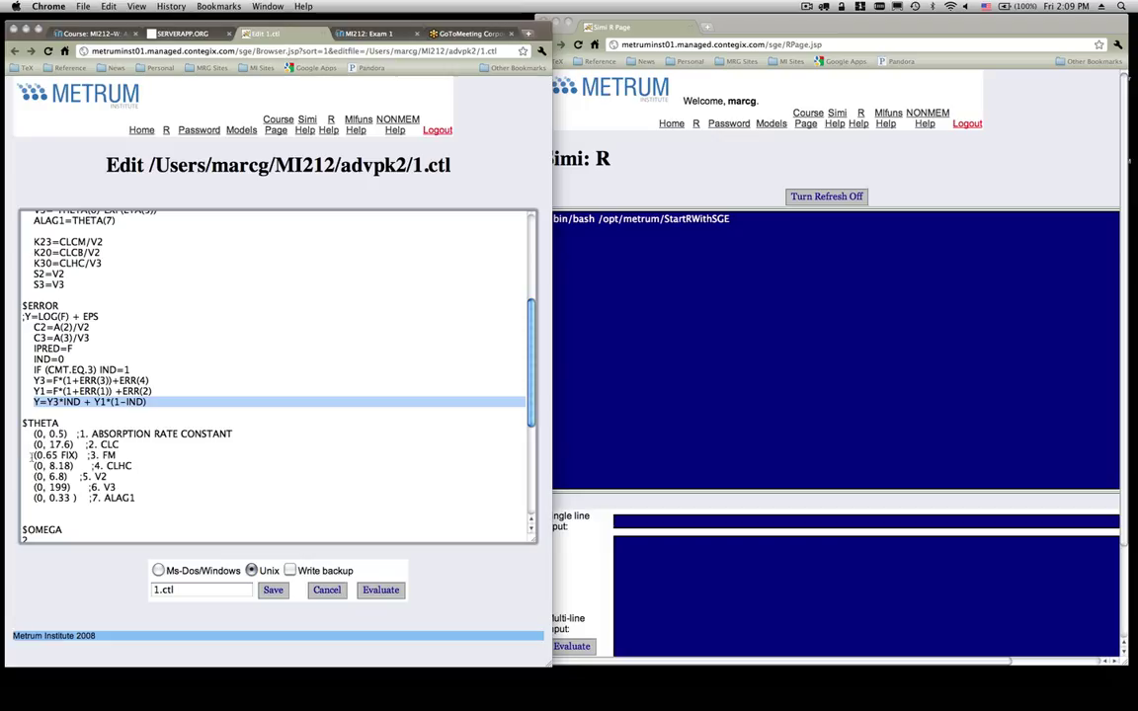
- Examine the fixed FM estimate in $THETA, and the $OMEGA, $SIGMA, $ESTIMATION and $TABLE records at the end of 1.ctl
left_click_drag(33, 455, 78, 455)
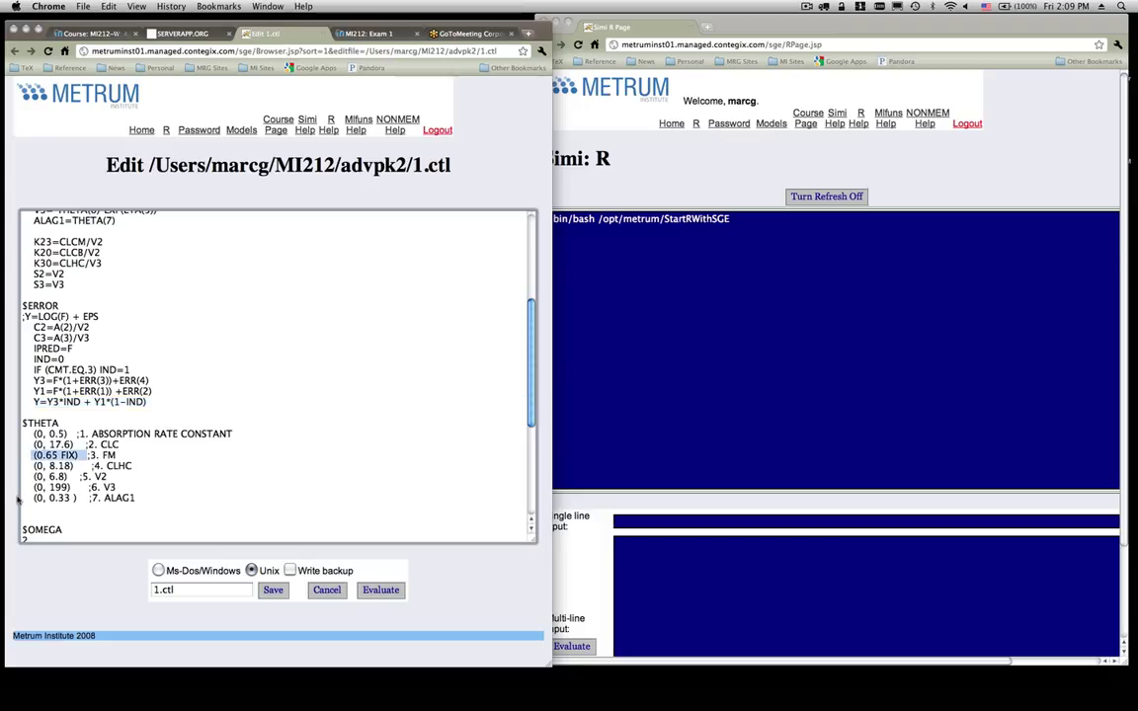
scroll(35, 496, "down", 5)
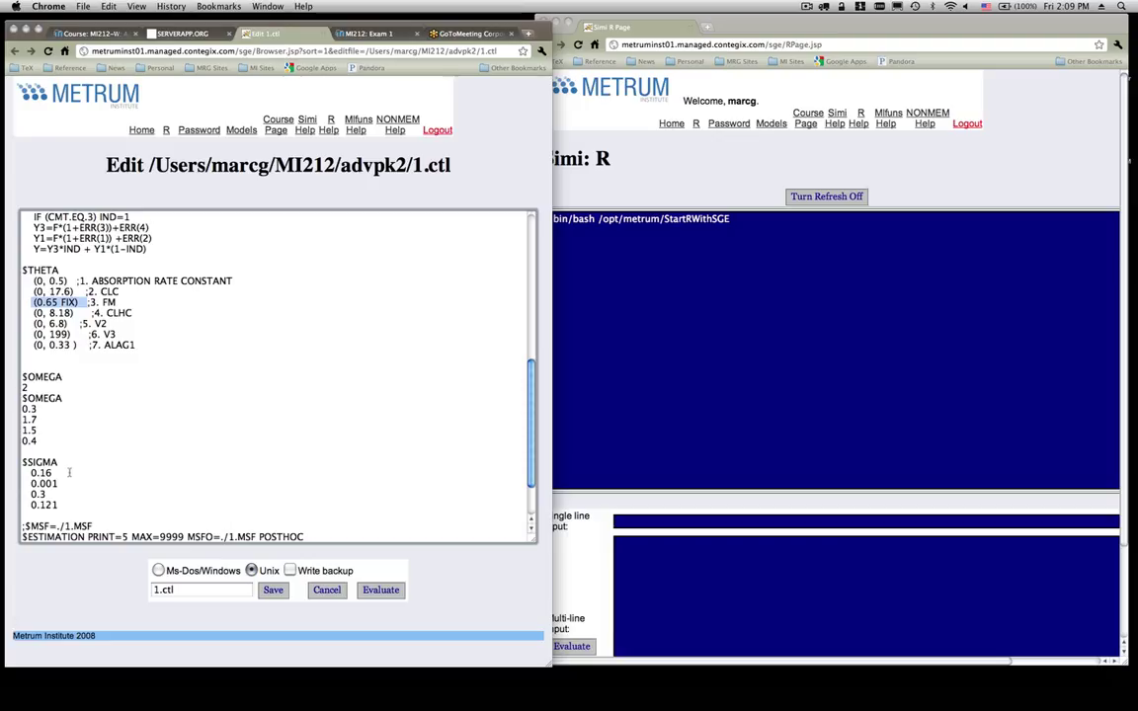
scroll(83, 507, "down", 5)
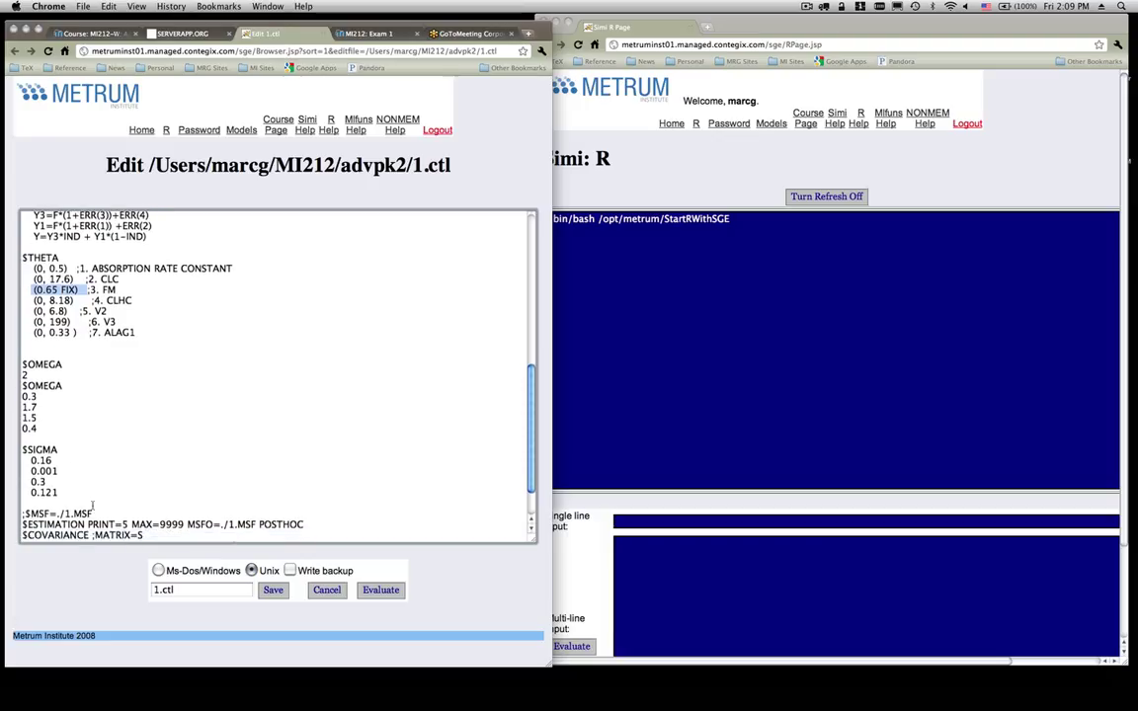
scroll(95, 501, "down", 1)
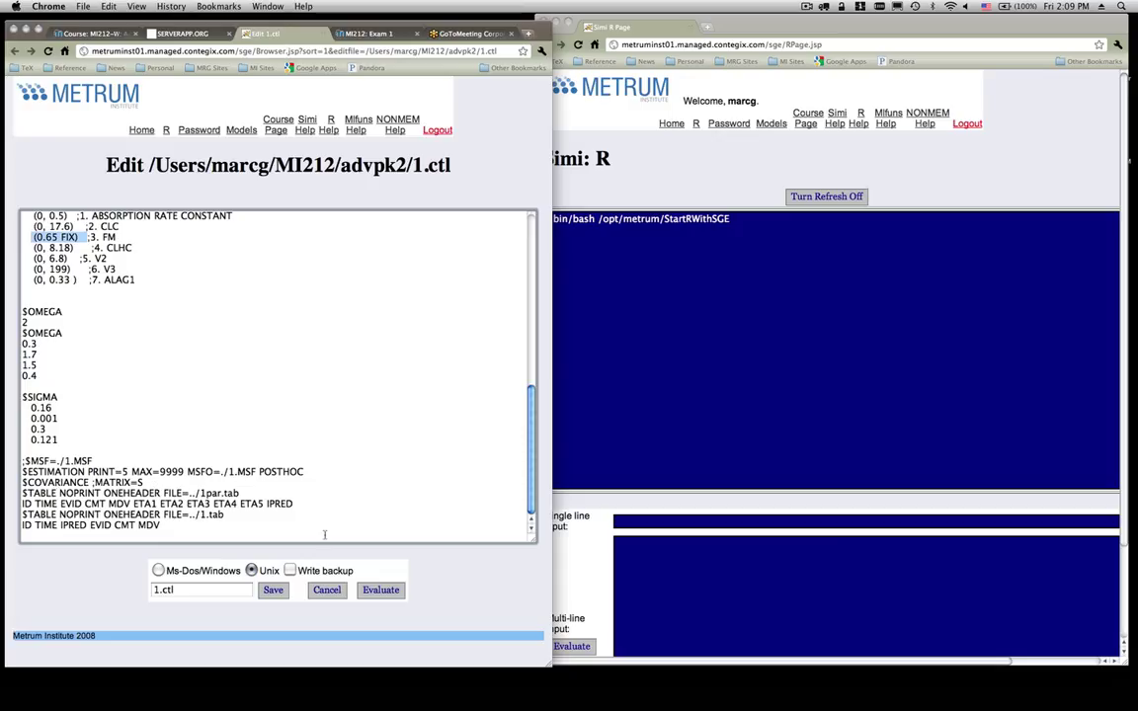
- Save 1.ctl, close its editor and go to the end of the advpk2 file list
left_click(273, 590)
left_click(322, 35)
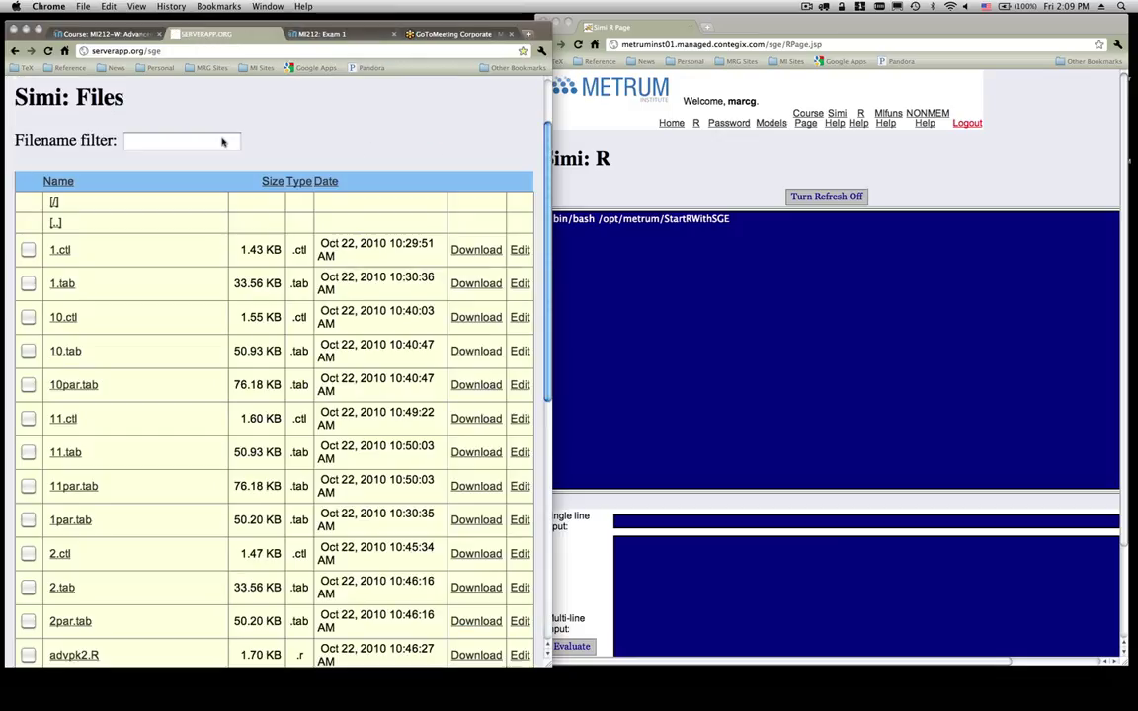
scroll(200, 371, "down", 5)
scroll(200, 370, "down", 5)
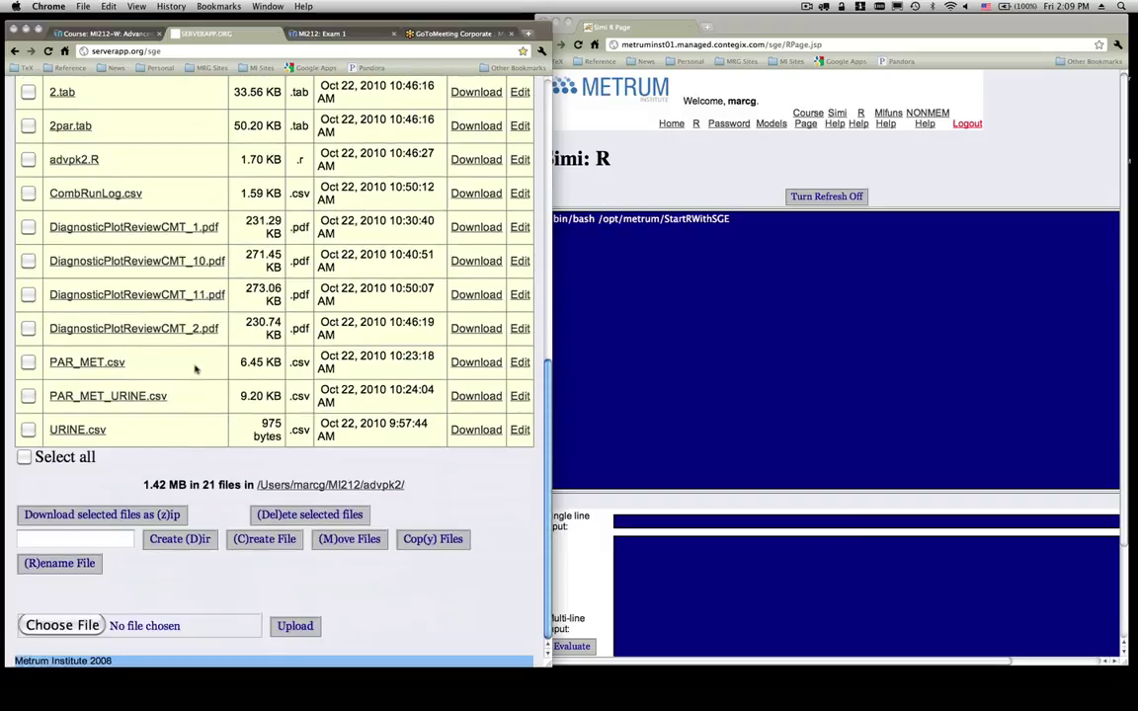
- Open the advpk2.R script from the advpk2 file list for editing, keeping the file list open
scroll(195, 371, "up", 5)
left_click(69, 361)
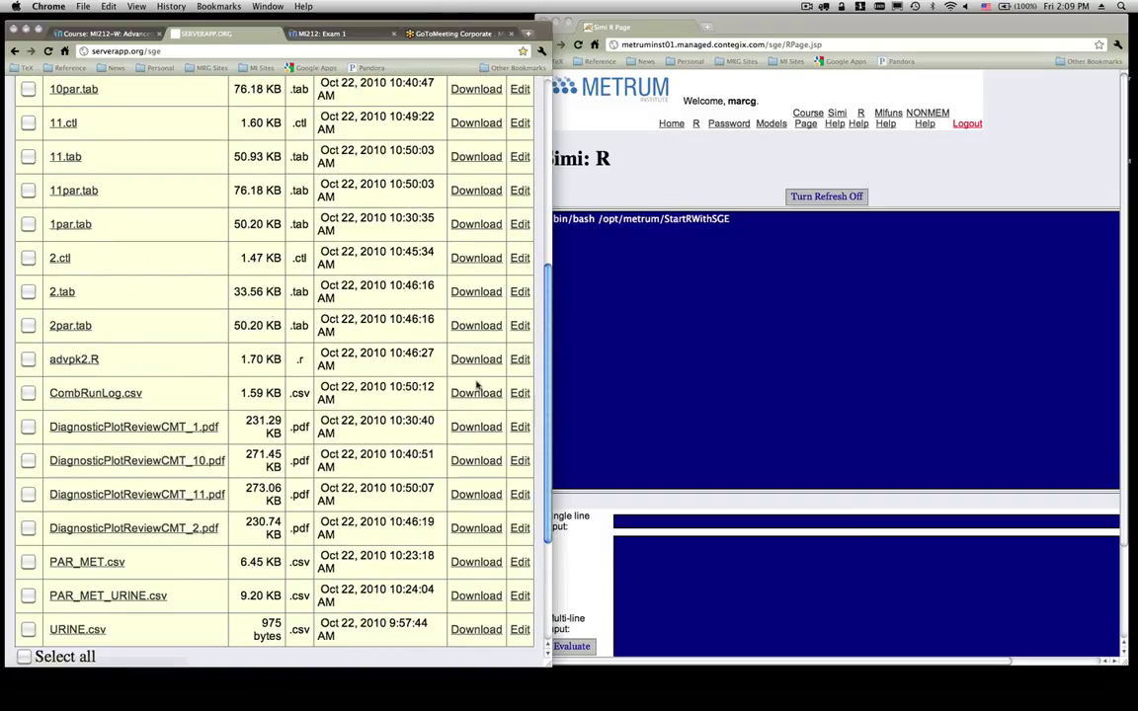
left_click(519, 360, "super")
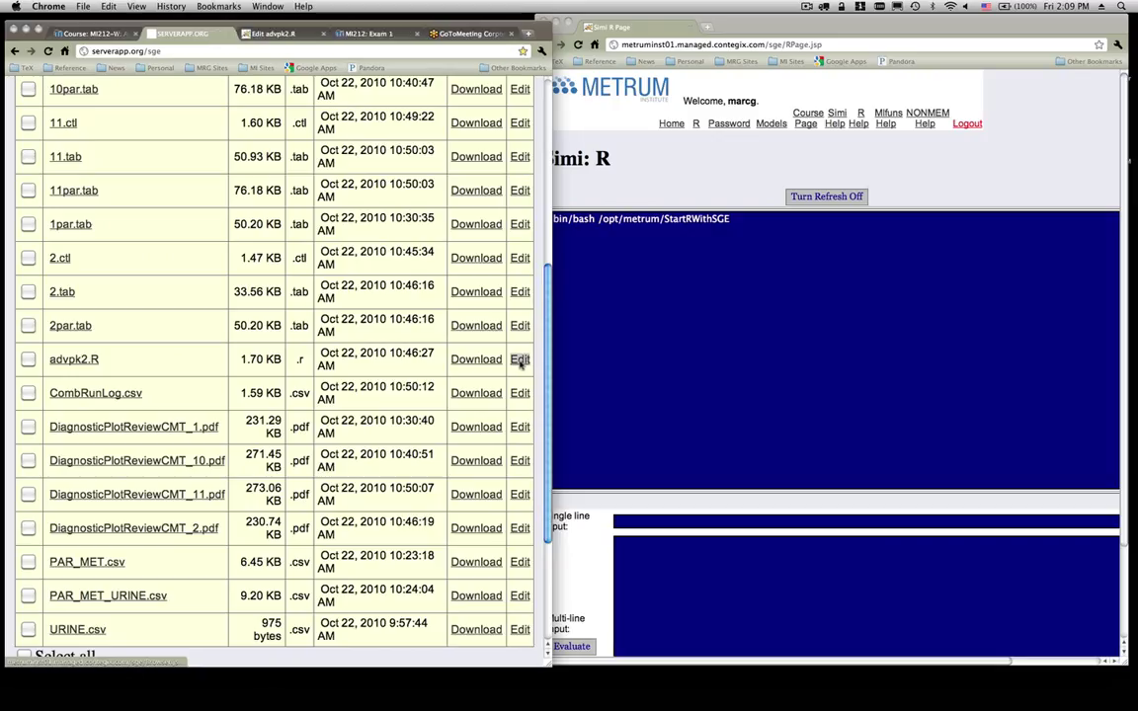
left_click(282, 36)
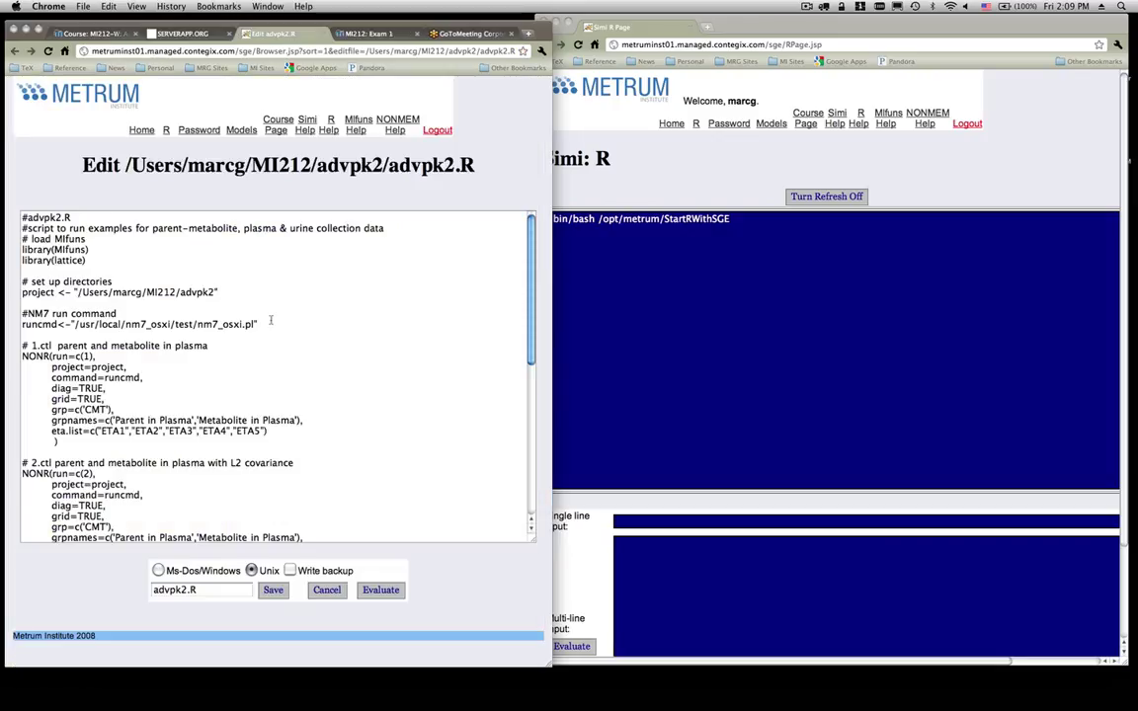
- Evaluate the opening lines of advpk2.R that load the MIfuns and lattice libraries, and move the R console window clear of the editor
left_click(101, 263)
left_click_drag(101, 263, 4, 178)
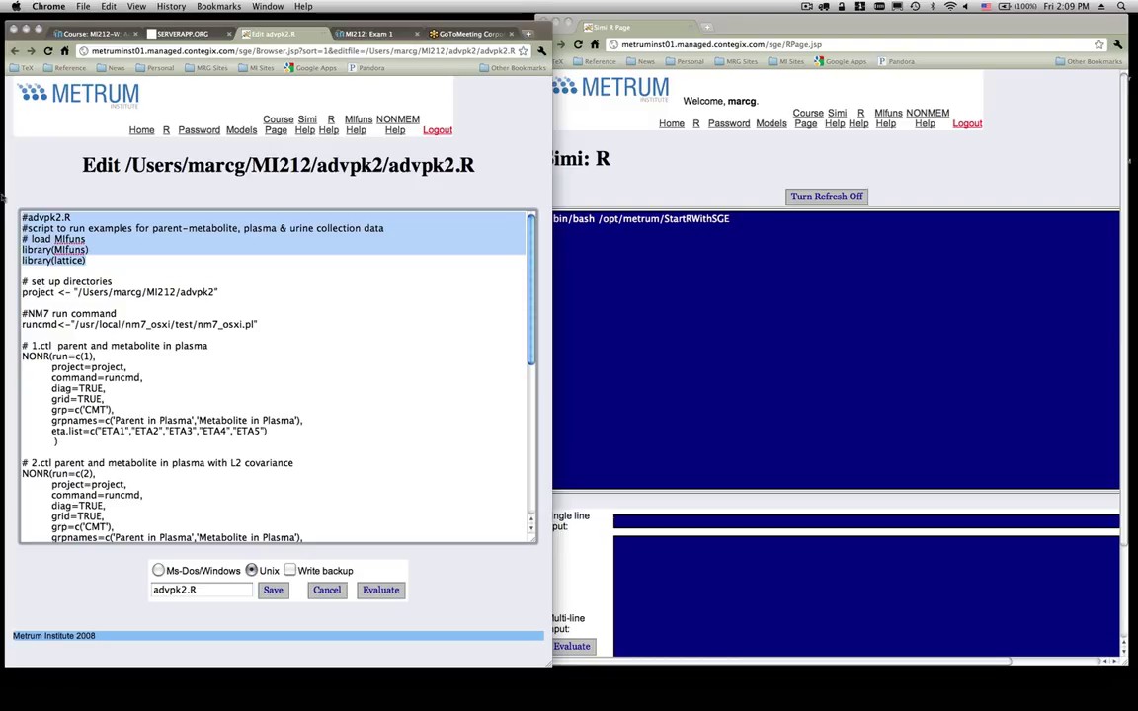
left_click(386, 592)
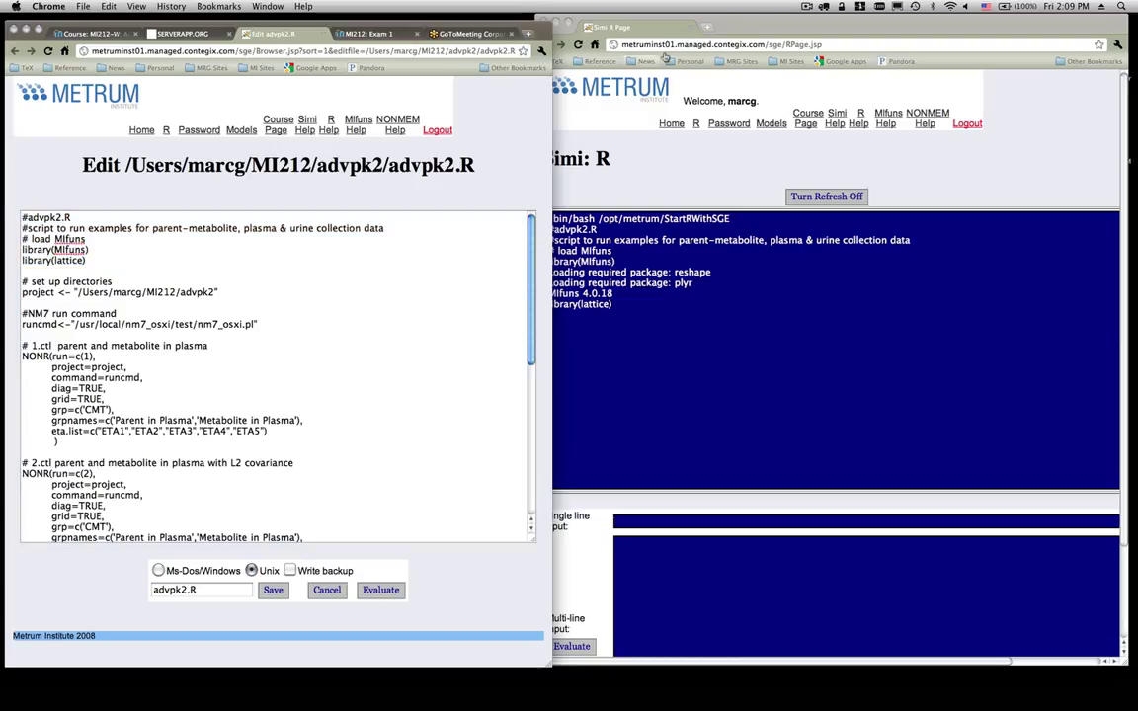
left_click_drag(659, 18, 698, 20)
left_click_drag(772, 22, 761, 22)
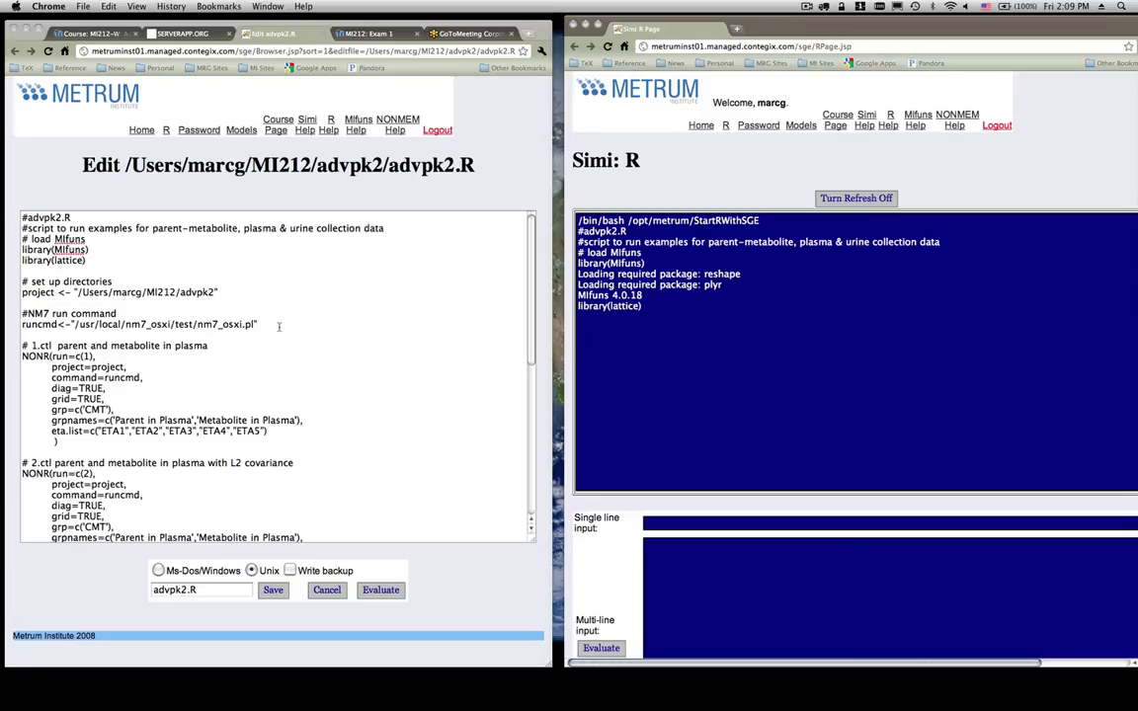
- Evaluate the lines of advpk2.R that set the project directory and the NM7 run command
left_click(251, 296)
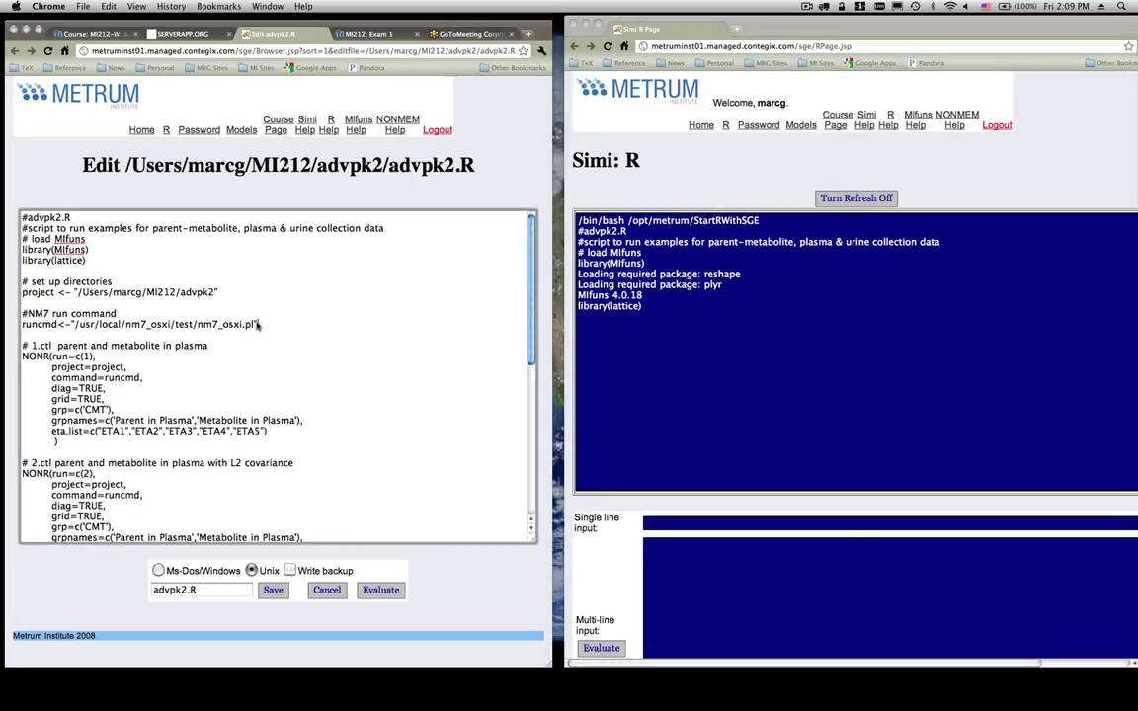
left_click_drag(255, 325, 23, 283)
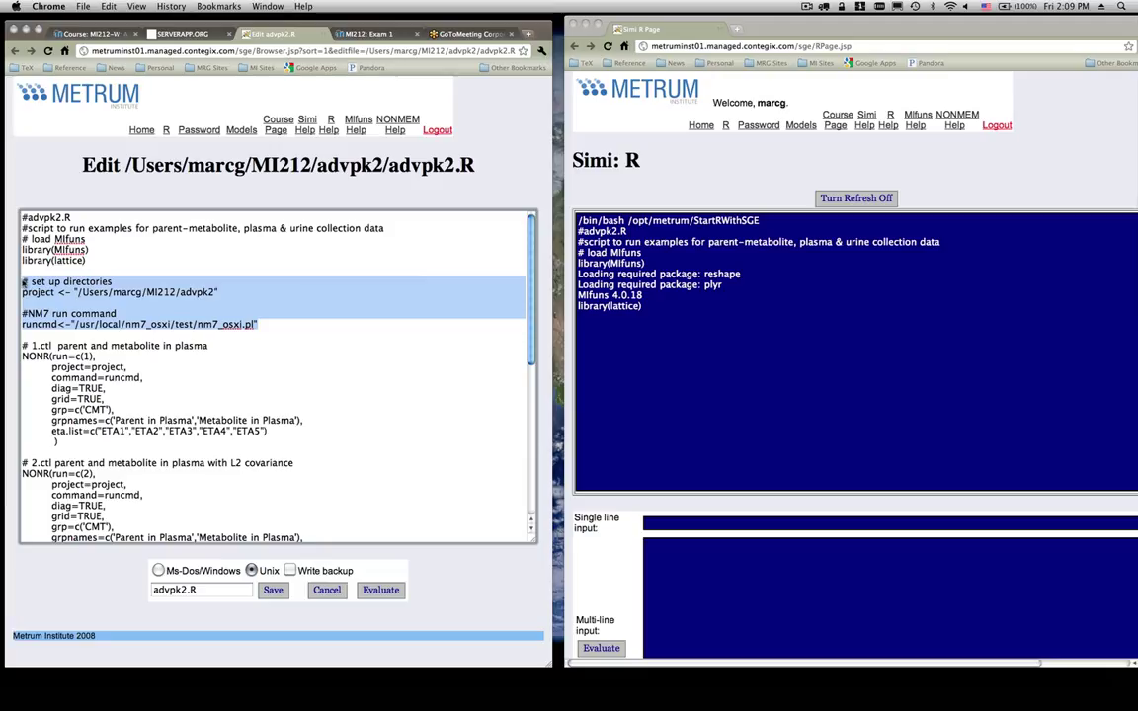
left_click(377, 597)
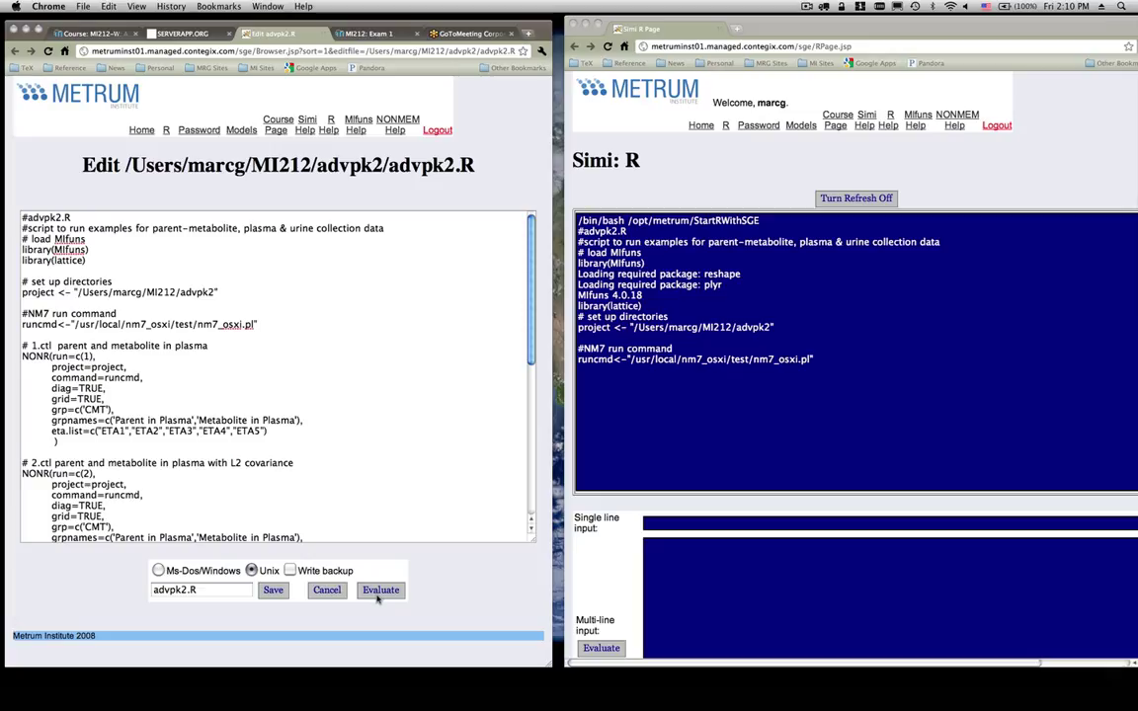
- Review the run, grp and grpnames arguments of the NONR call for 1.ctl, and evaluate the whole call to execute run 1
left_click(159, 391)
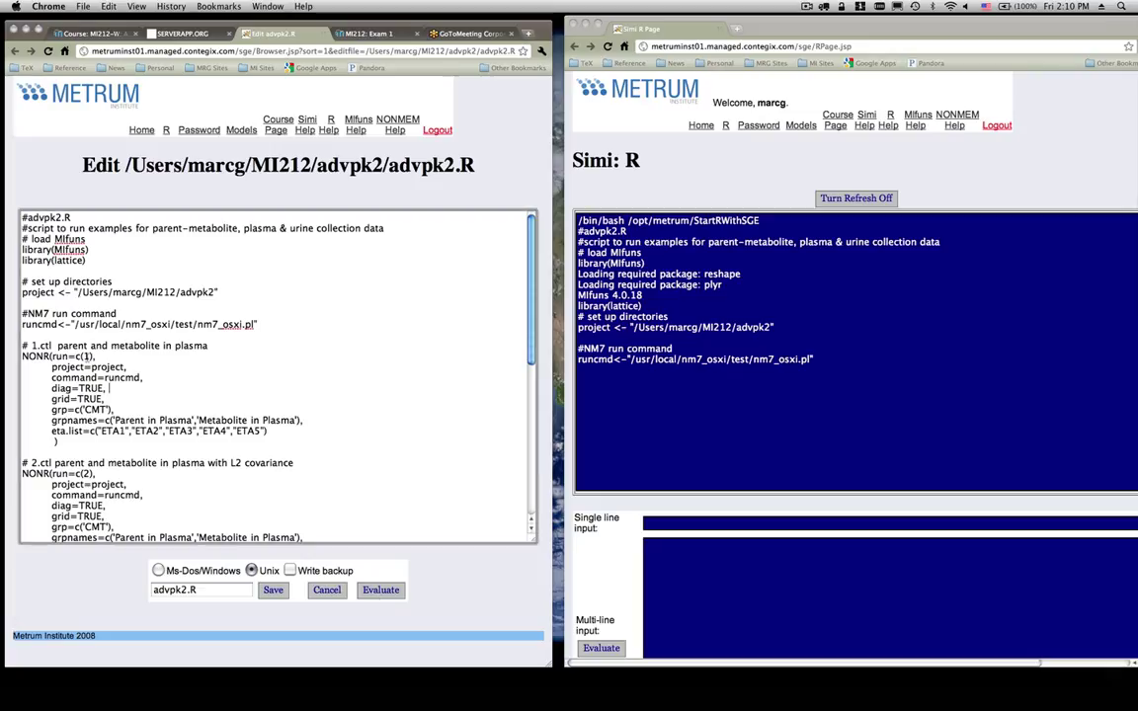
double_click(86, 356)
left_click(52, 408)
left_click_drag(53, 409, 117, 410)
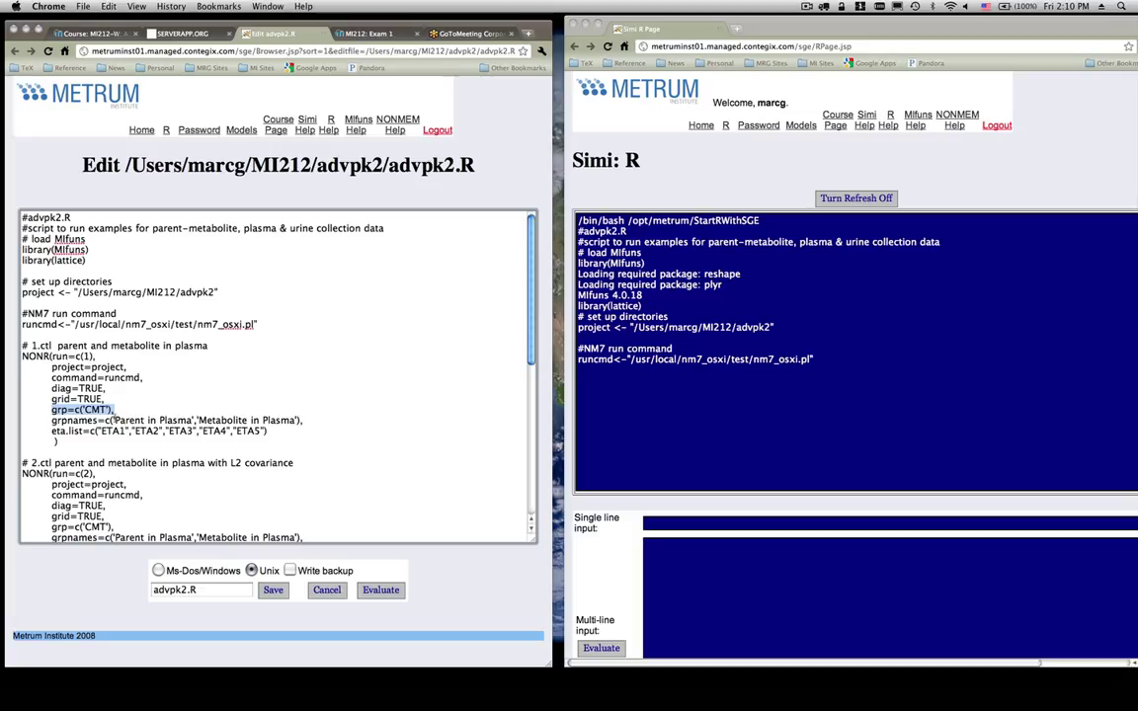
left_click_drag(114, 420, 294, 420)
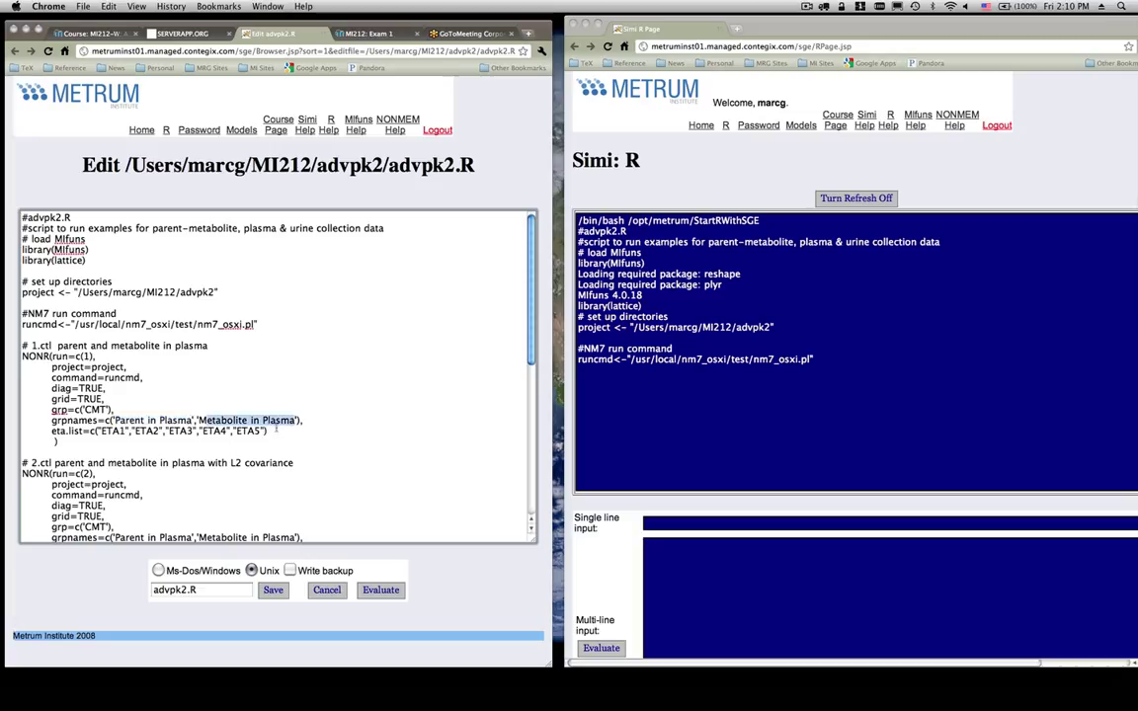
left_click_drag(73, 441, 24, 360)
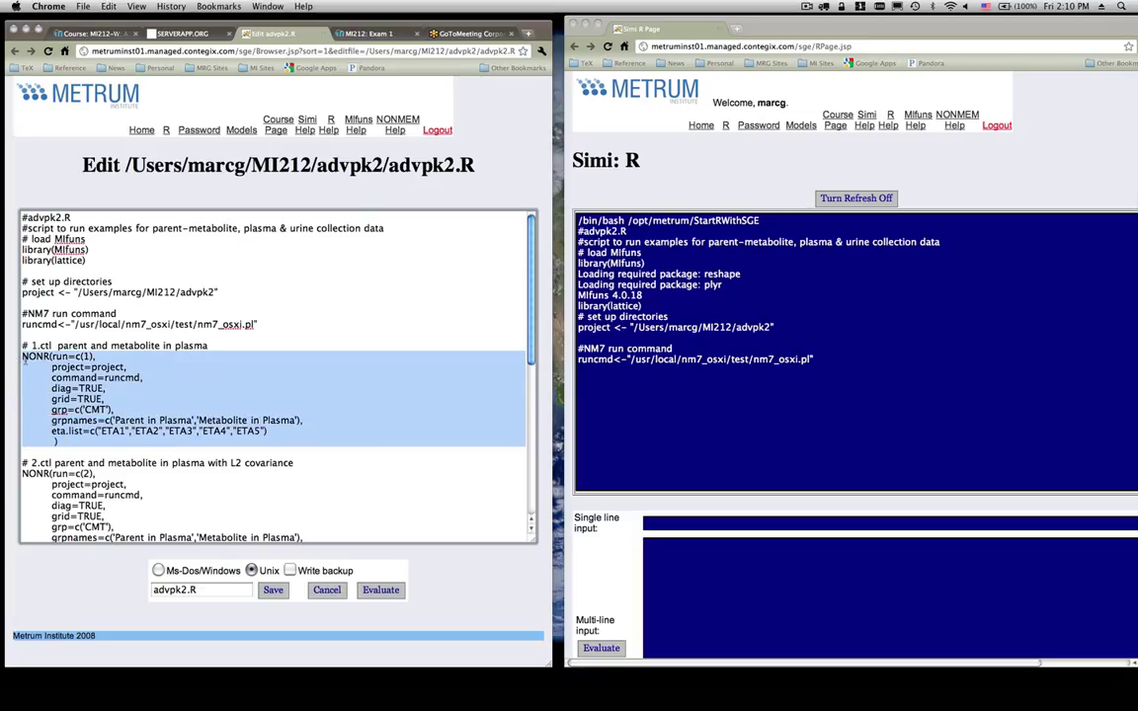
left_click(382, 592)
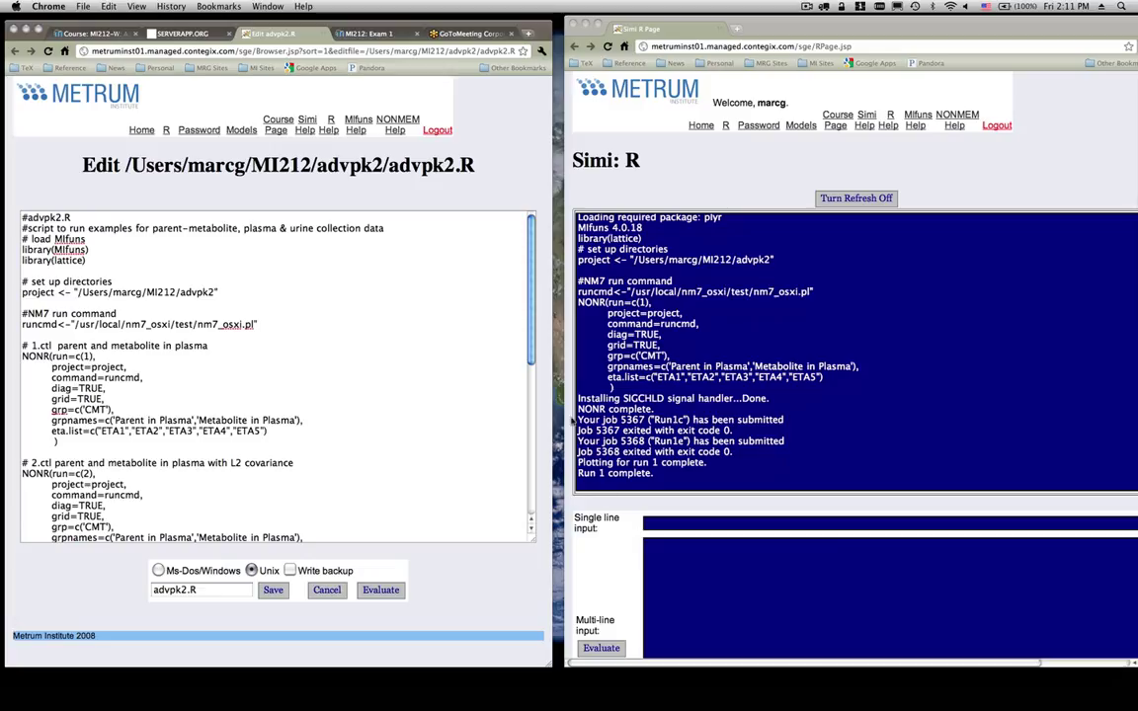
- Reload the advpk2 directory listing by way of its parent folder, and open the 1.lst output file in subfolder 1
left_click(183, 33)
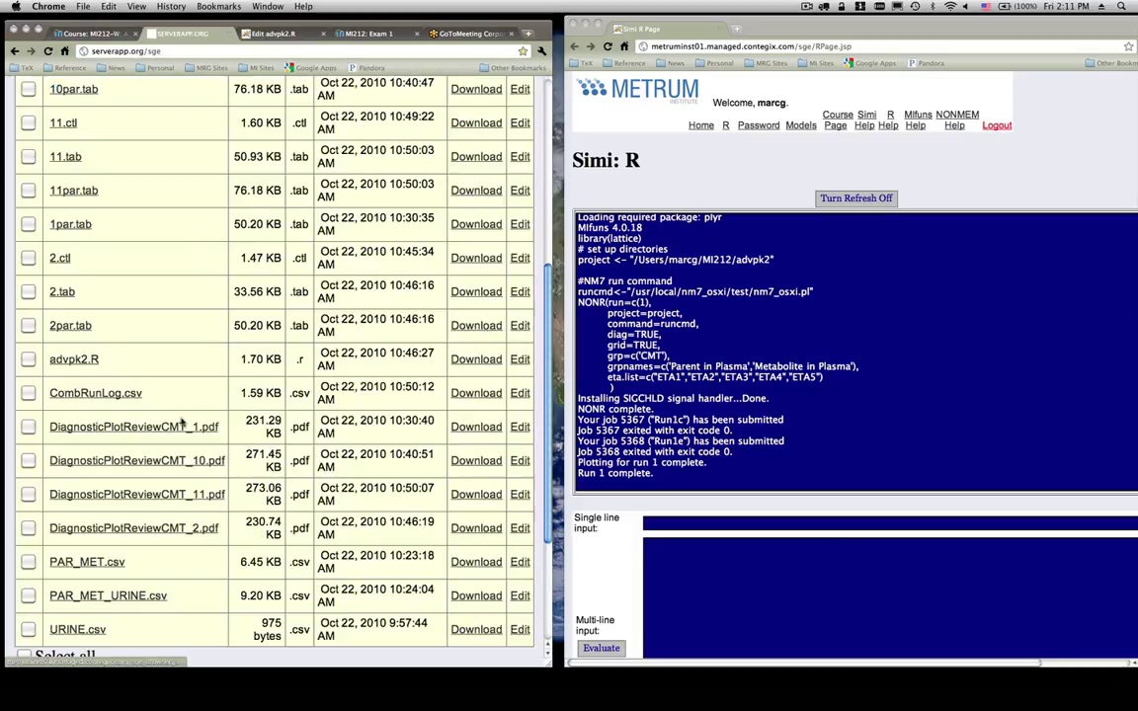
left_click(147, 432)
scroll(138, 395, "up", 5)
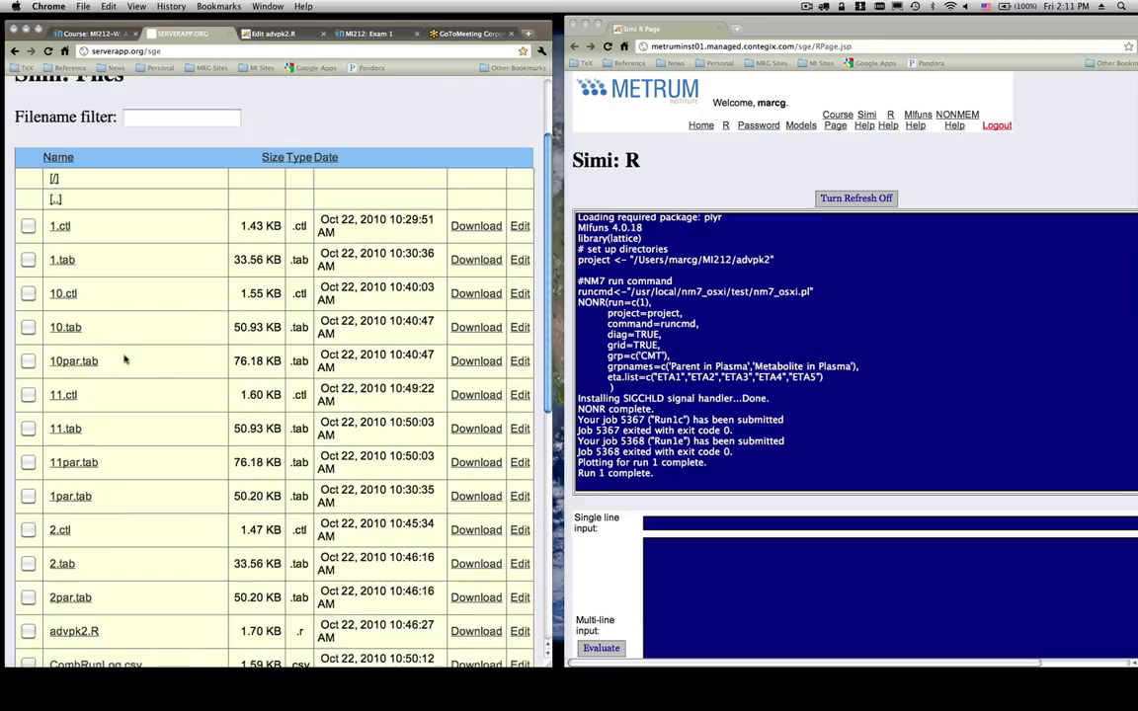
left_click(55, 199)
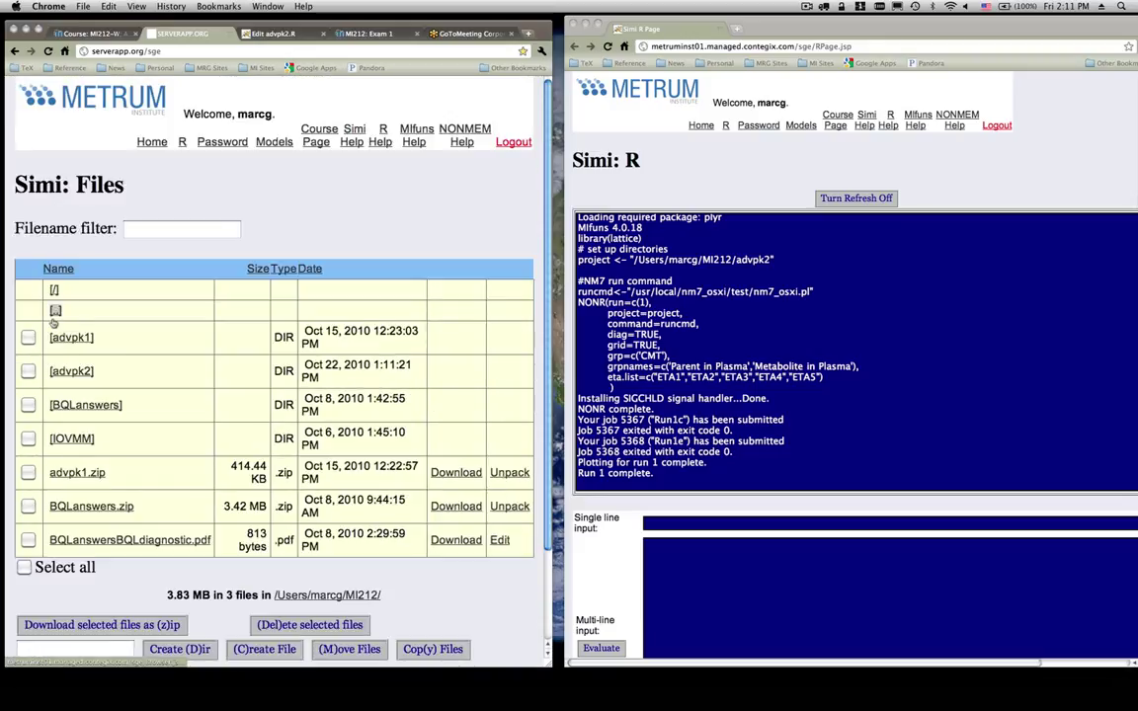
left_click(61, 371)
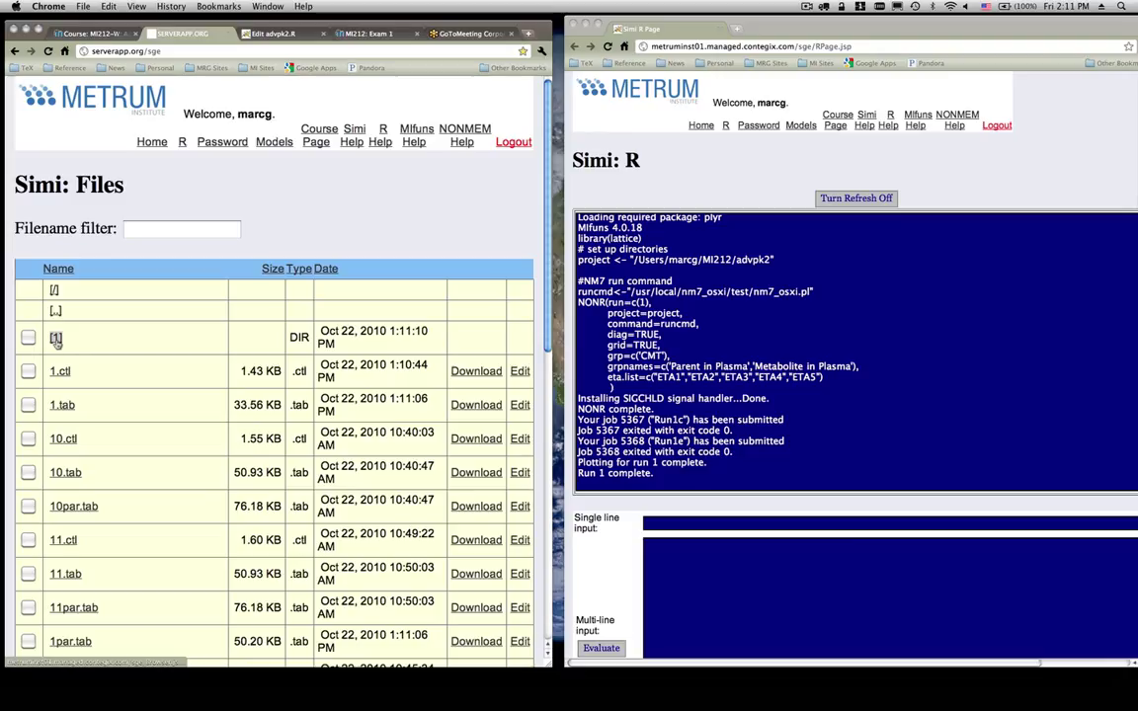
left_click(56, 338)
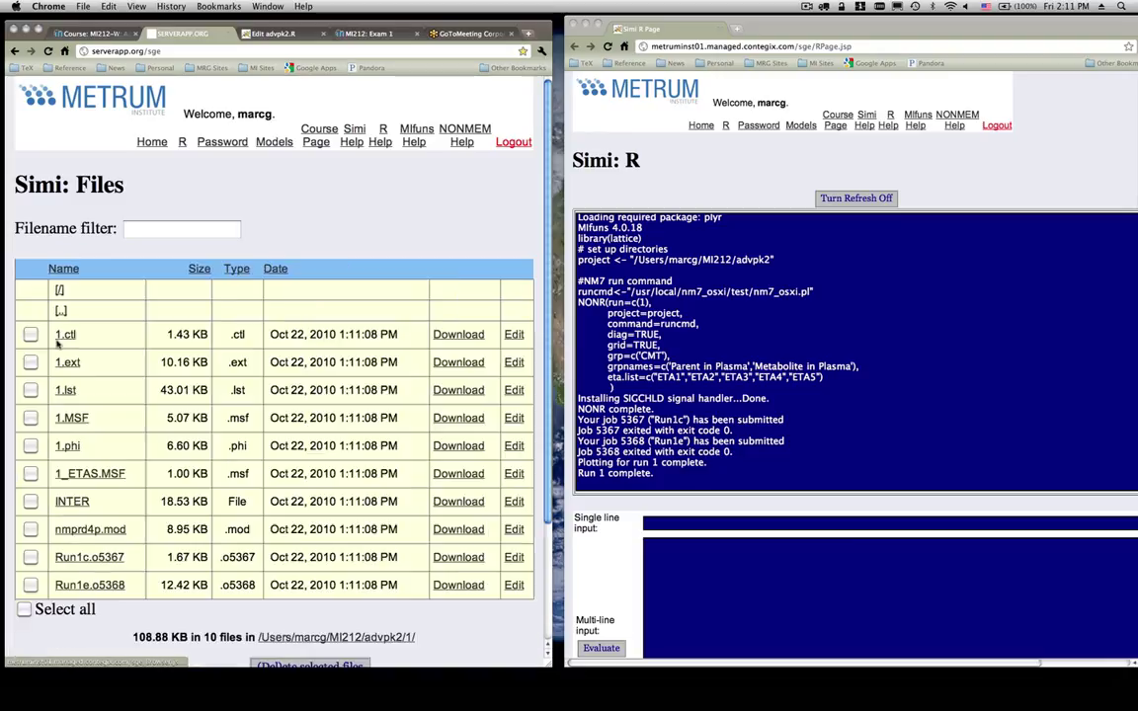
left_click(65, 391)
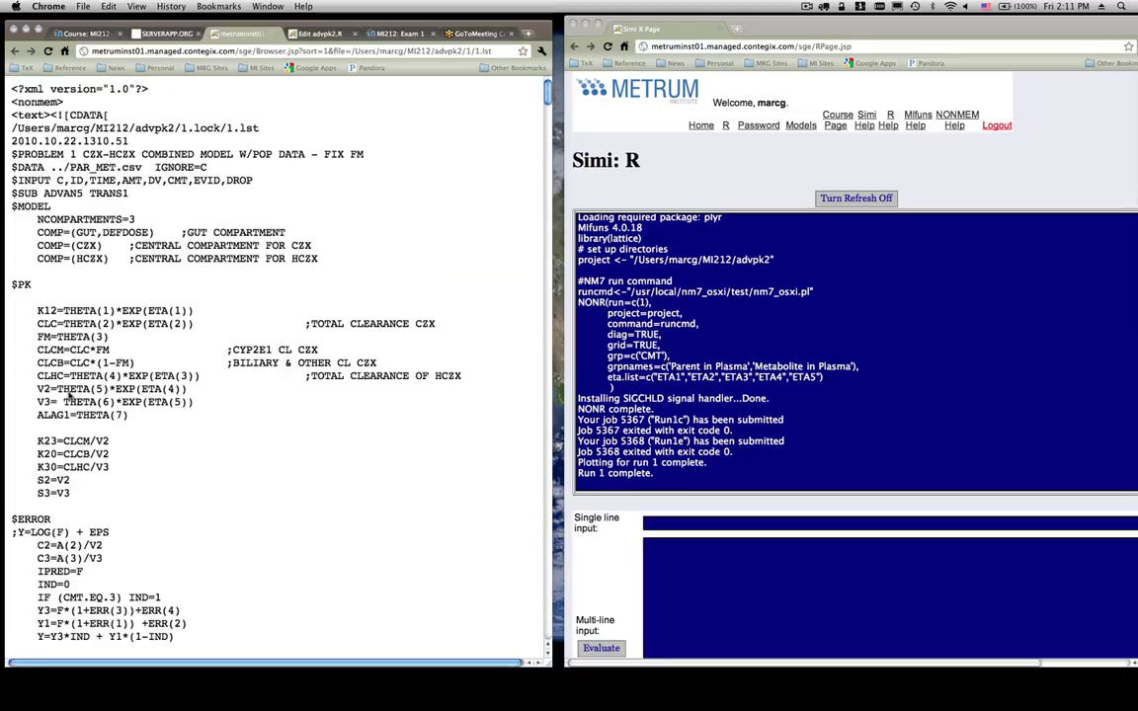
- Skim 1.lst through the echoed control stream and problem setup as far as the First Order search monitoring
scroll(129, 374, "down", 15)
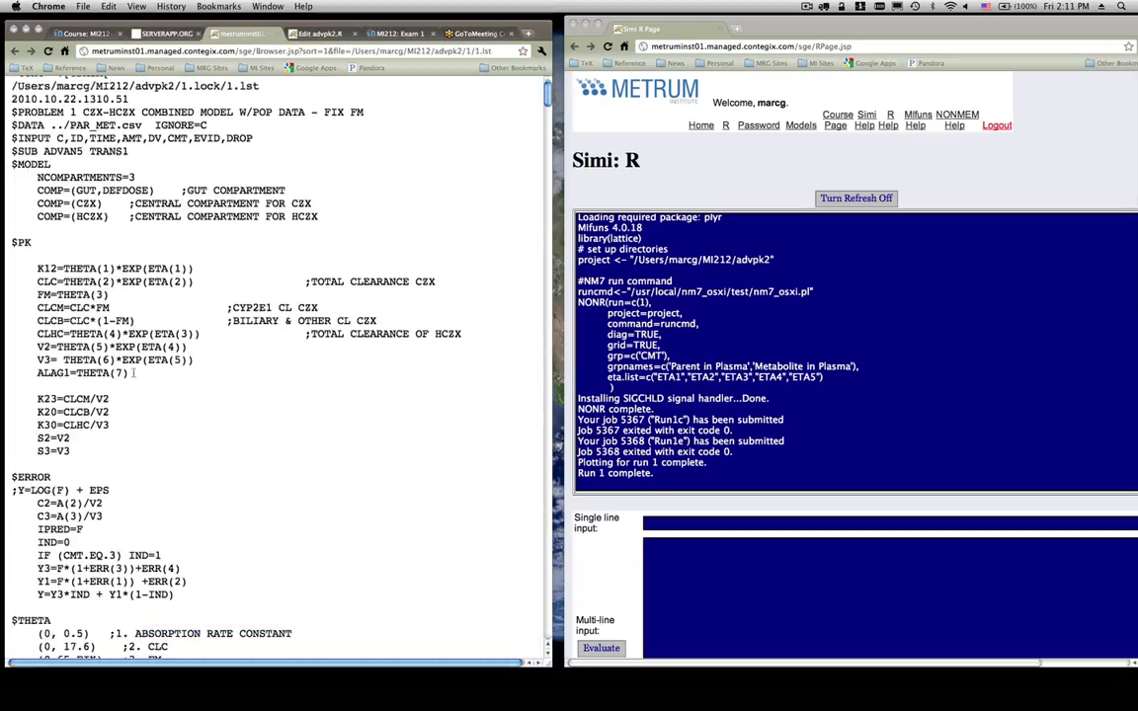
scroll(134, 375, "down", 20)
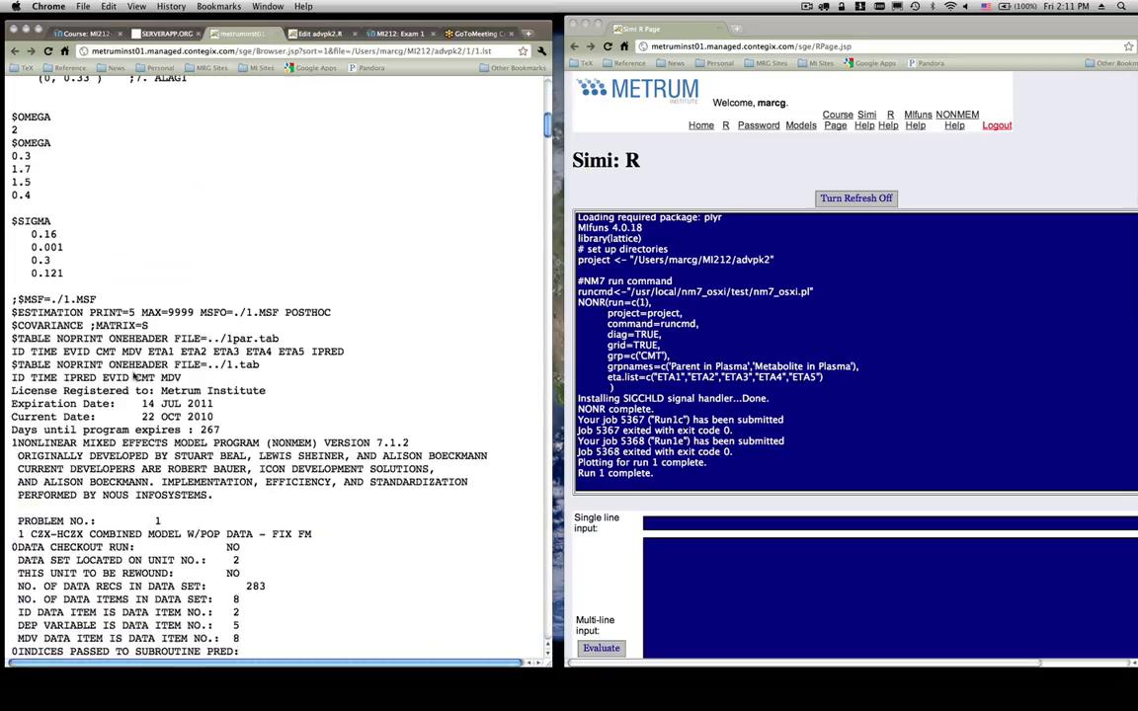
scroll(135, 375, "down", 20)
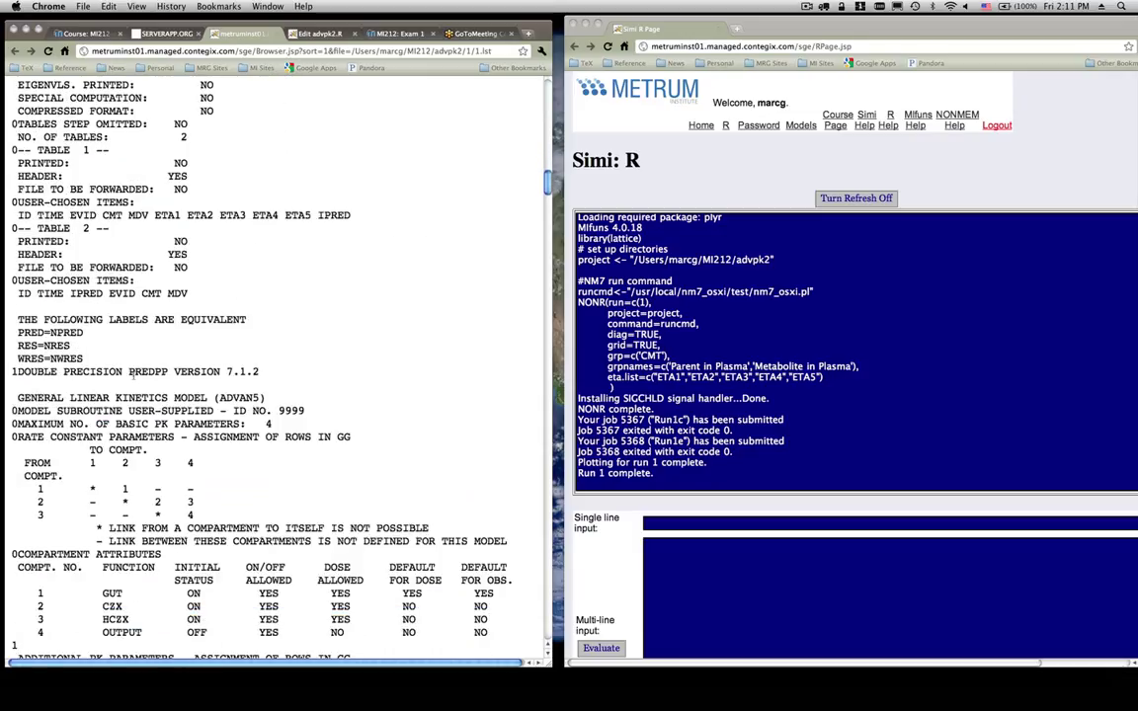
scroll(134, 376, "down", 4)
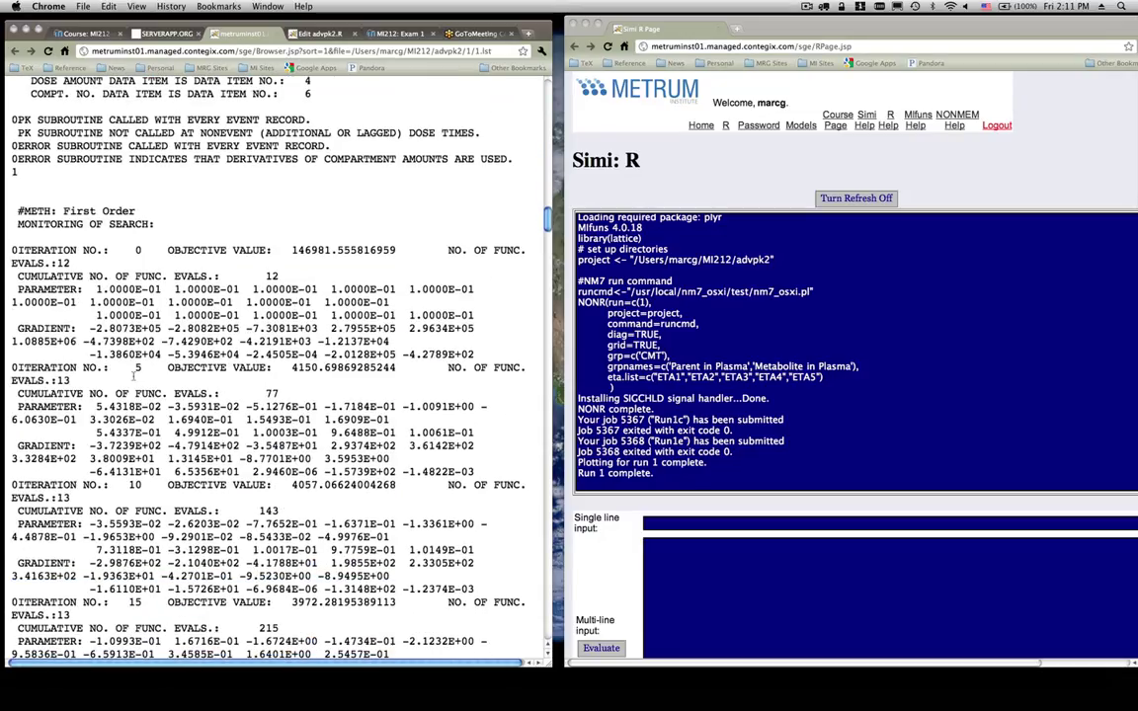
- Examine the objective values and gradients across the search iterations in 1.lst, down to the #TERM termination block
scroll(134, 376, "down", 1)
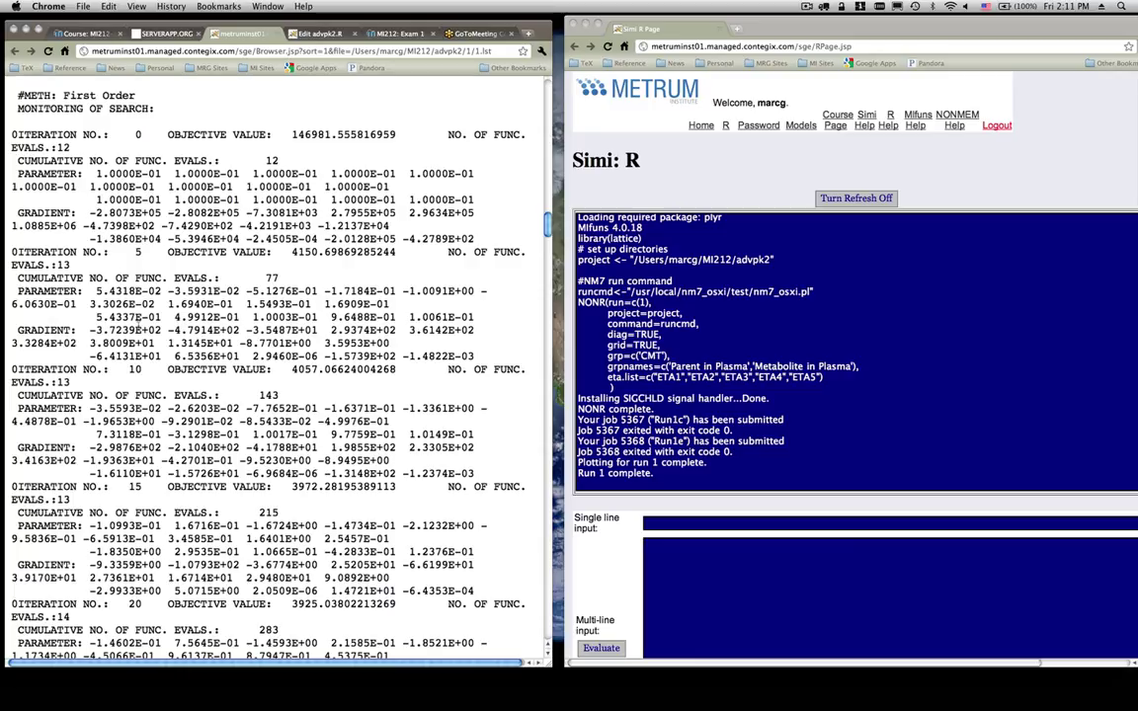
scroll(136, 324, "down", 10)
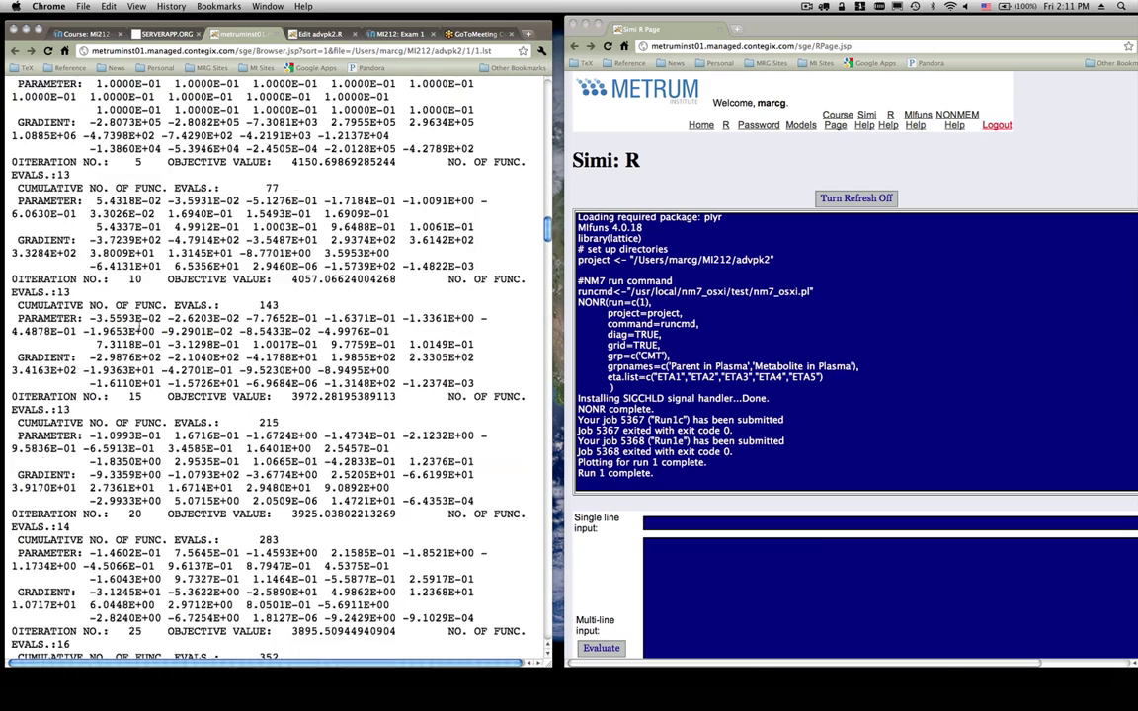
scroll(135, 323, "down", 15)
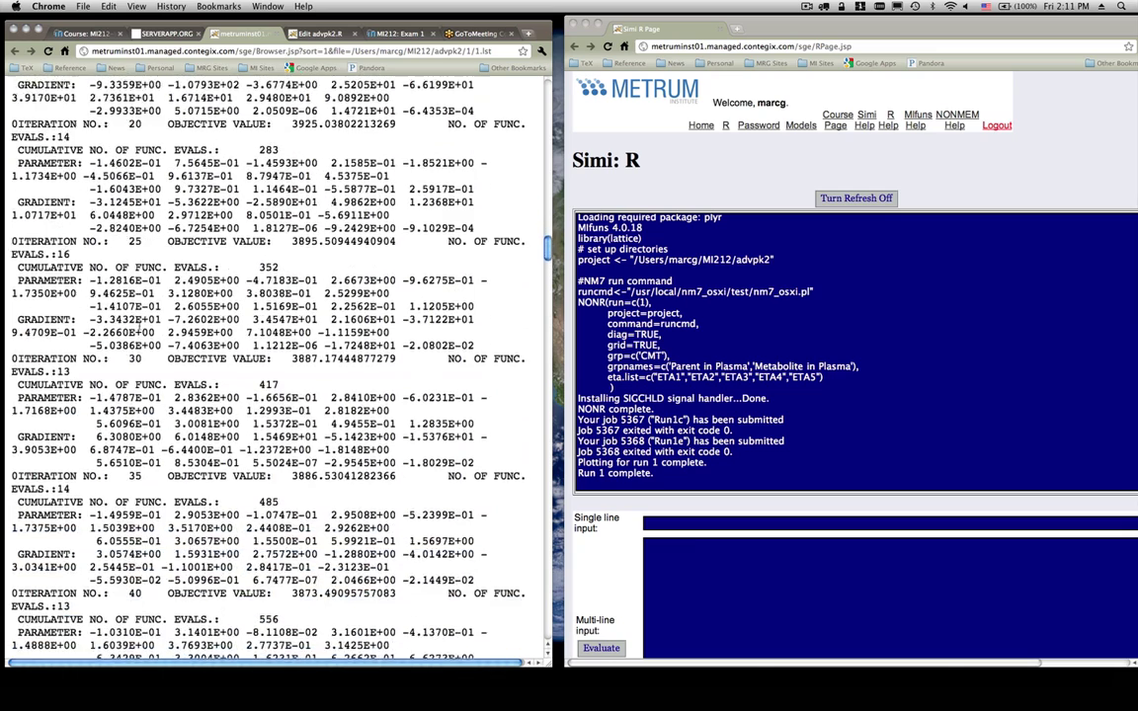
scroll(140, 321, "down", 9)
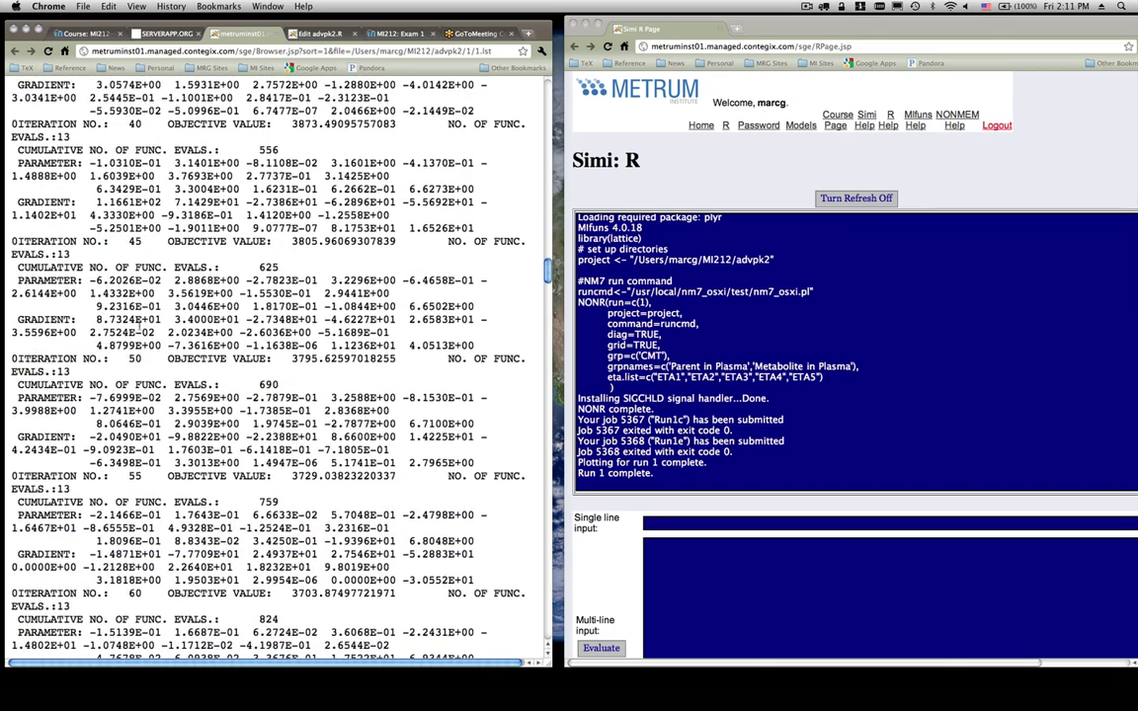
scroll(139, 322, "down", 18)
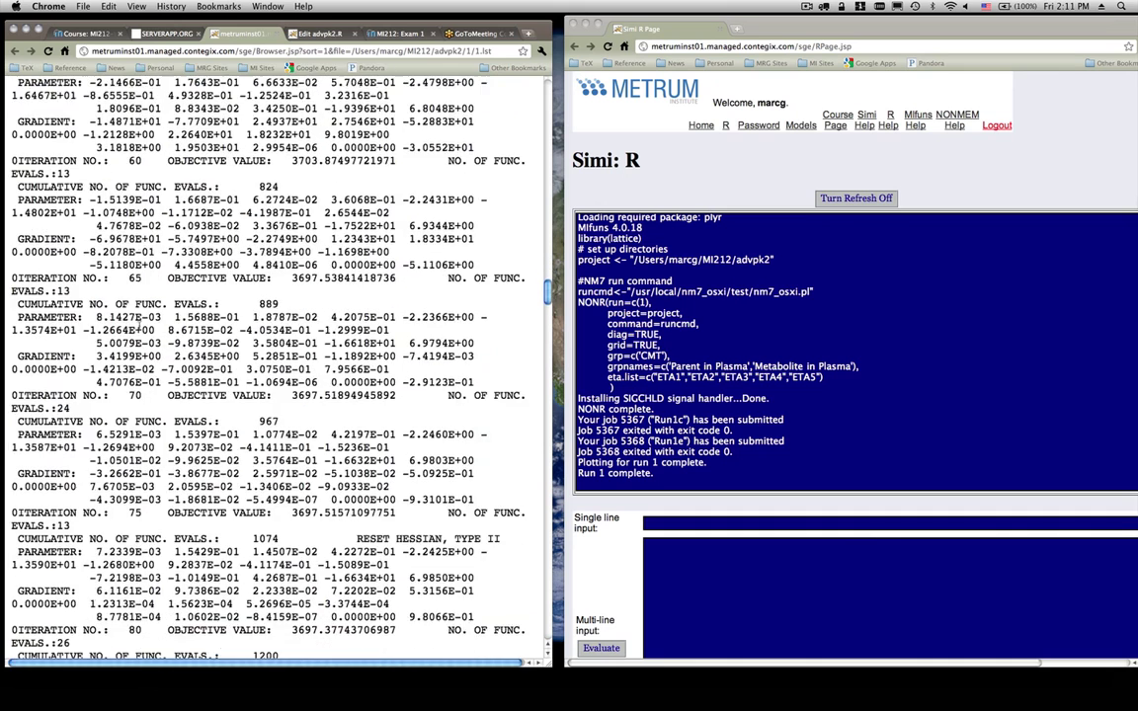
scroll(139, 328, "down", 18)
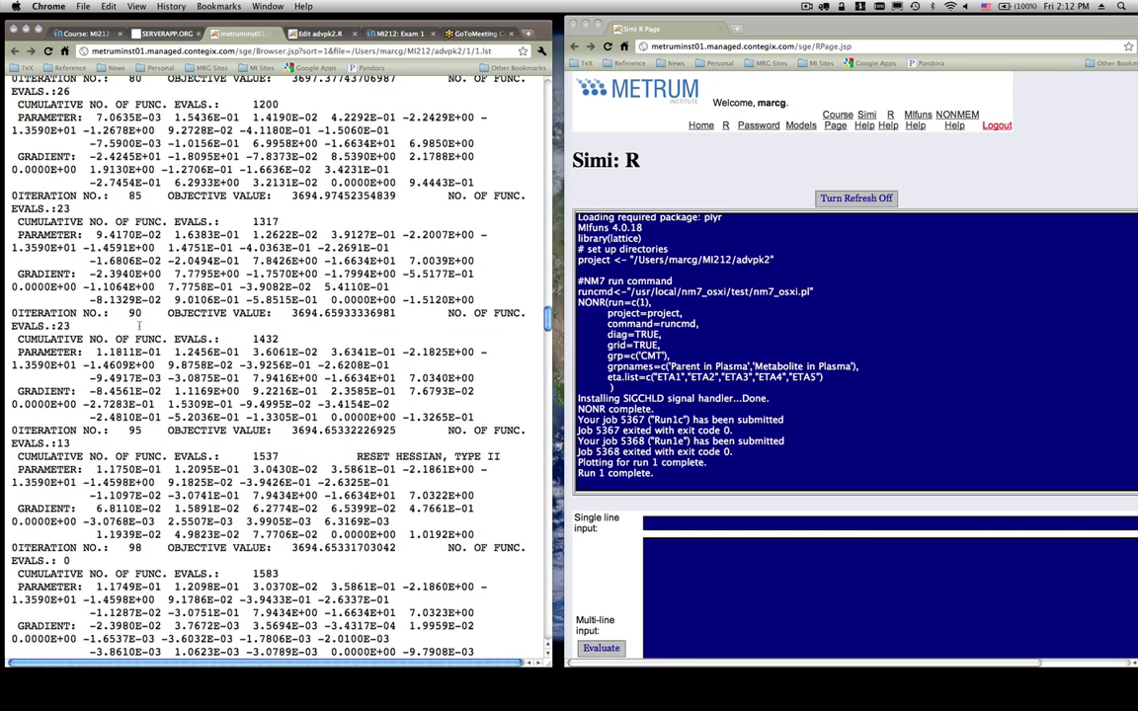
scroll(139, 325, "down", 7)
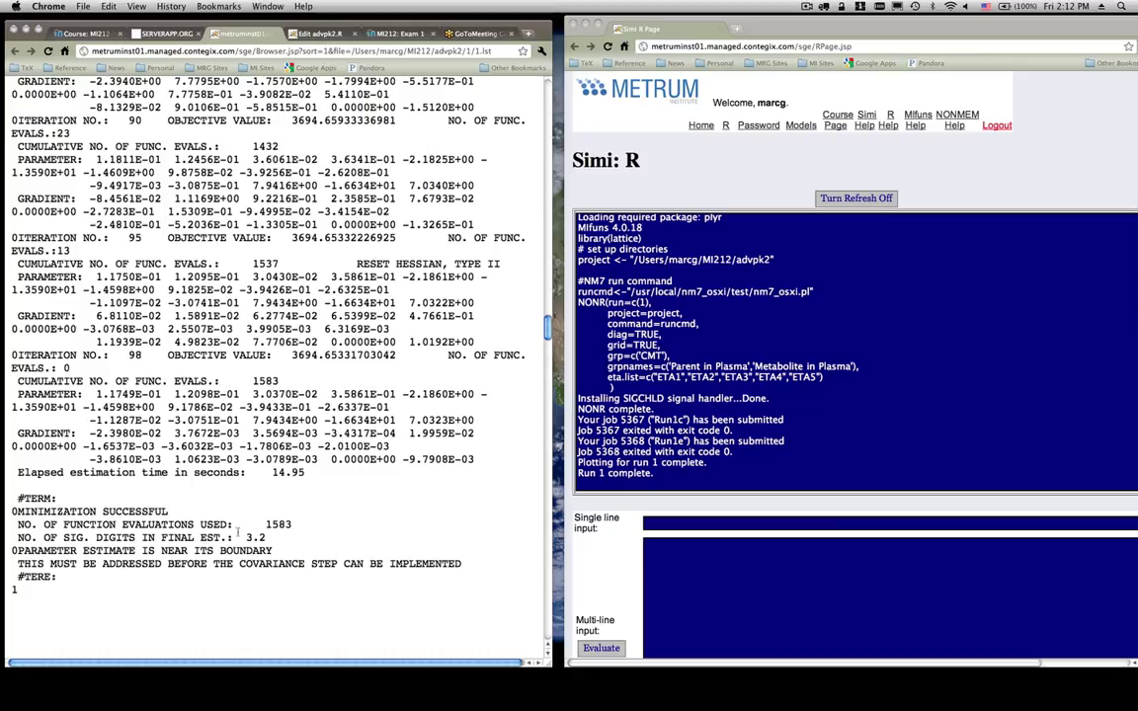
- Trace the gradient rows in 1.lst backwards from the final iteration to about iteration 55
scroll(348, 516, "up", 7)
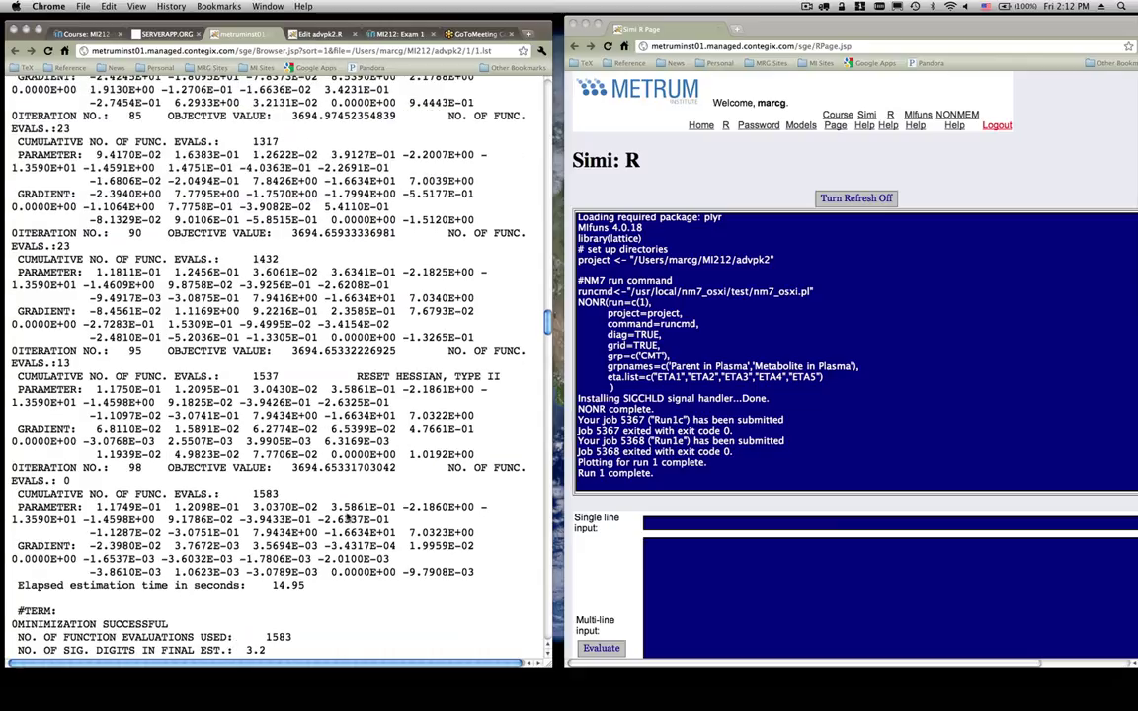
scroll(347, 519, "up", 5)
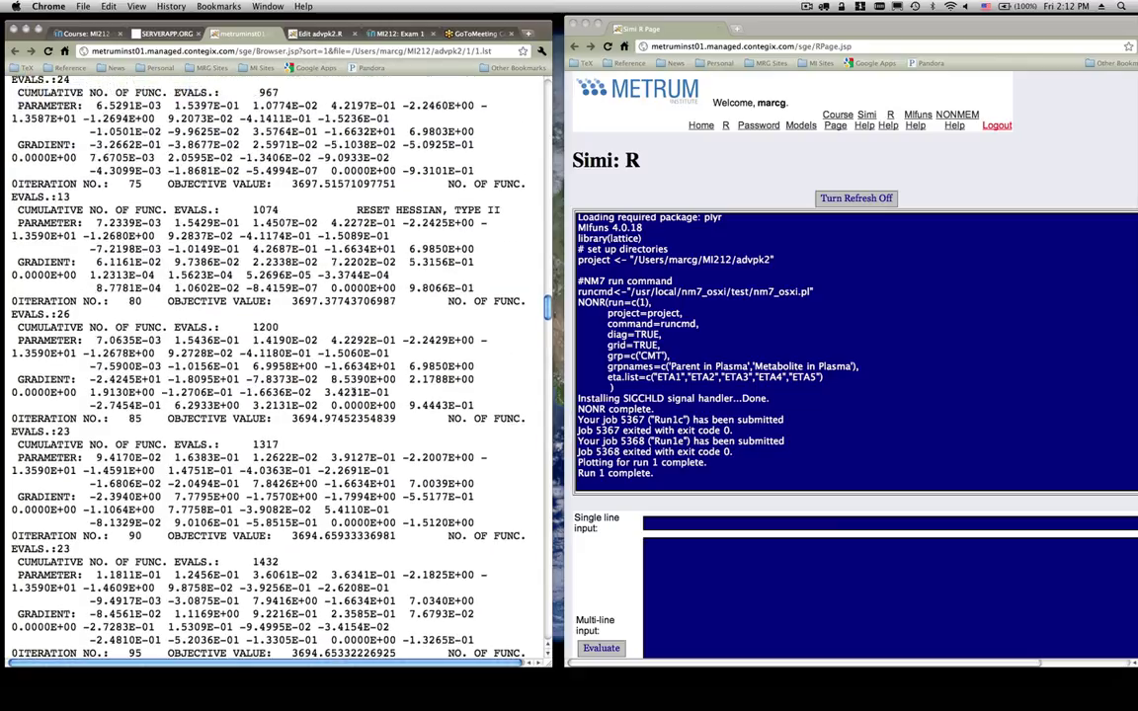
scroll(363, 361, "up", 4)
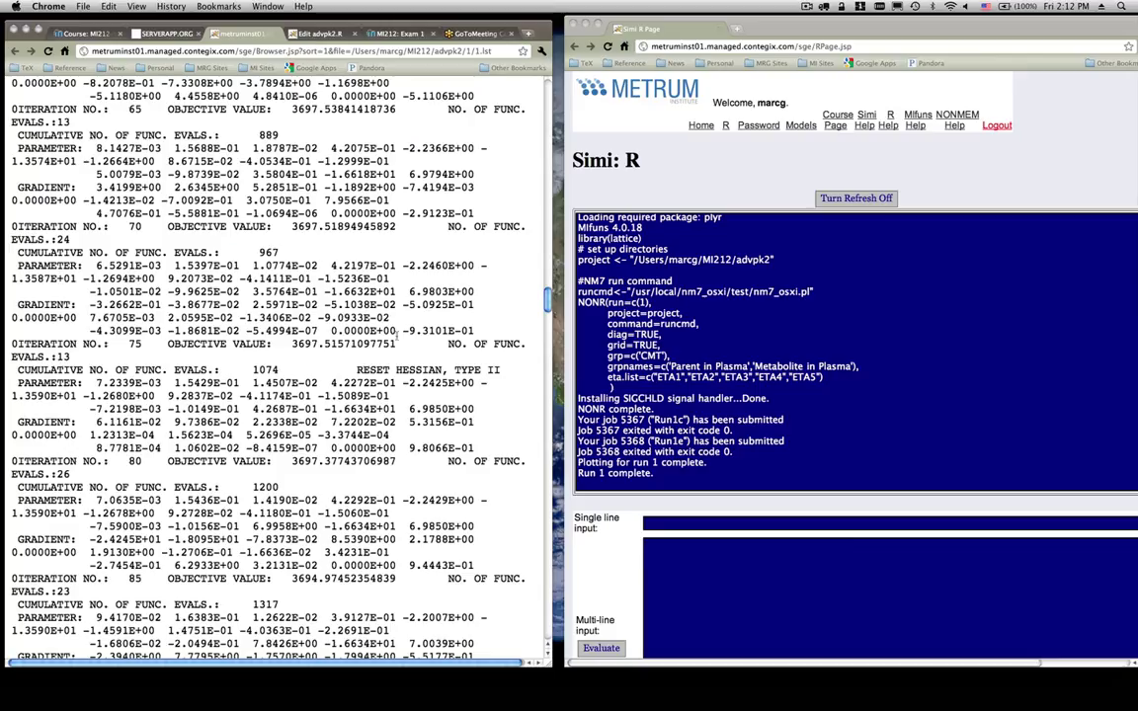
scroll(397, 337, "up", 7)
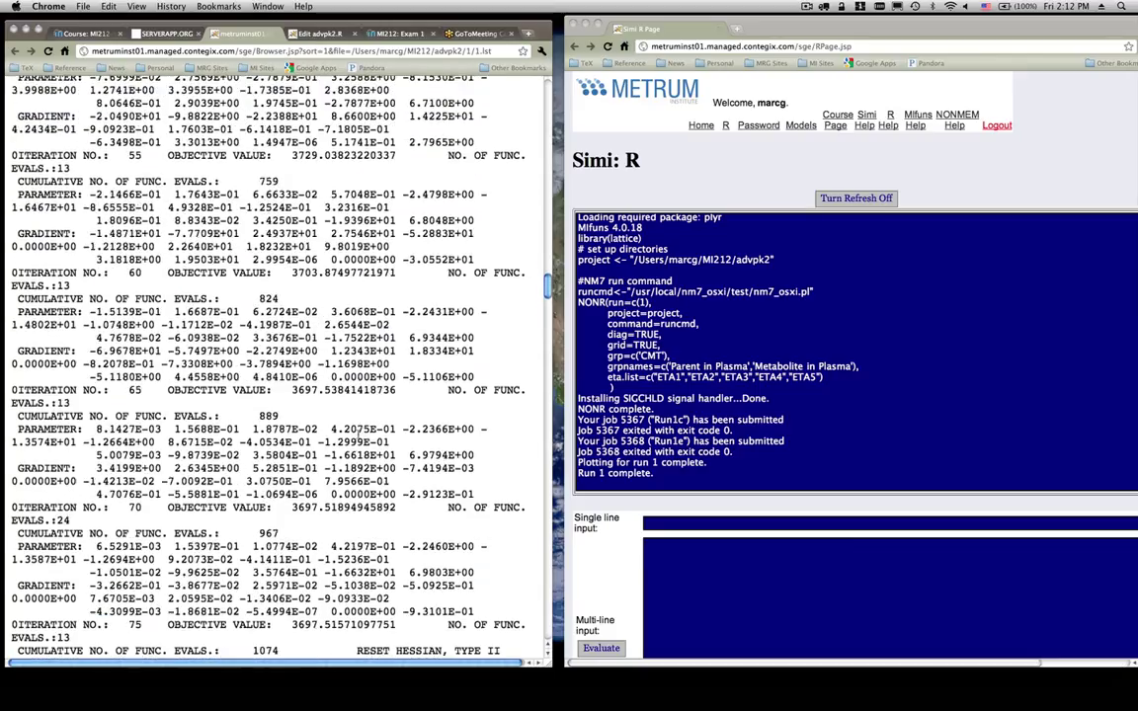
- Highlight the 0.0000E+00 gradient at iteration 55 in 1.lst, and the THETA row with TH 1 and TH 2 in the final estimates
scroll(361, 431, "up", 4)
left_click_drag(331, 409, 395, 408)
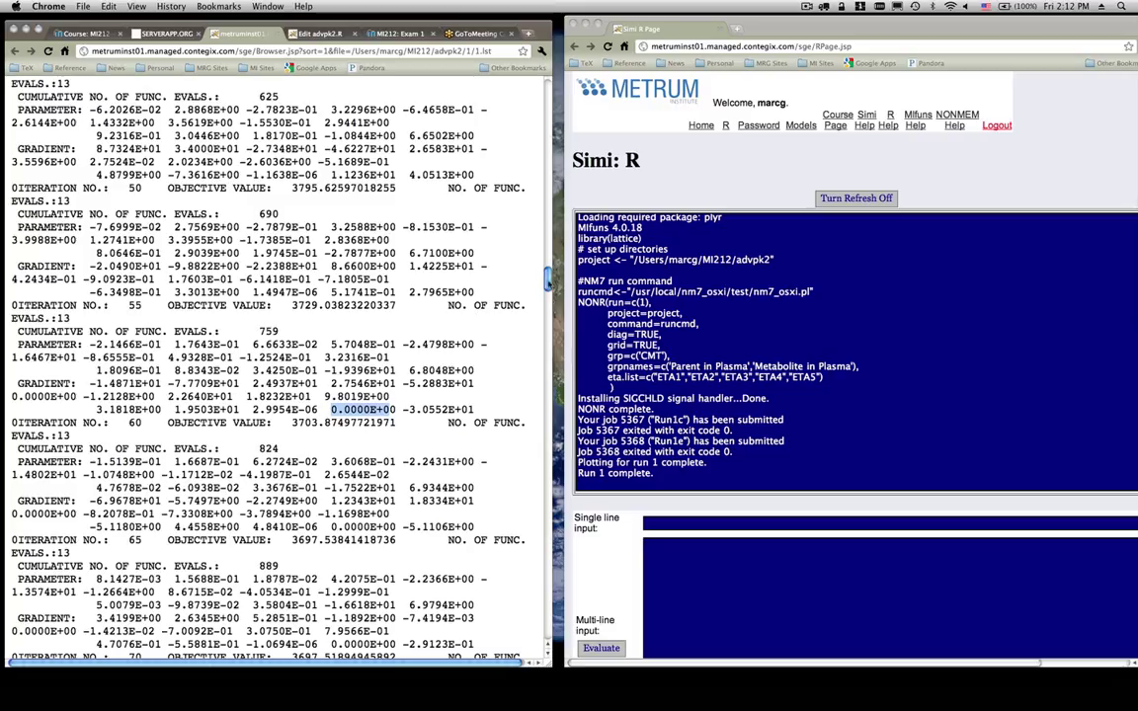
left_click_drag(548, 282, 548, 384)
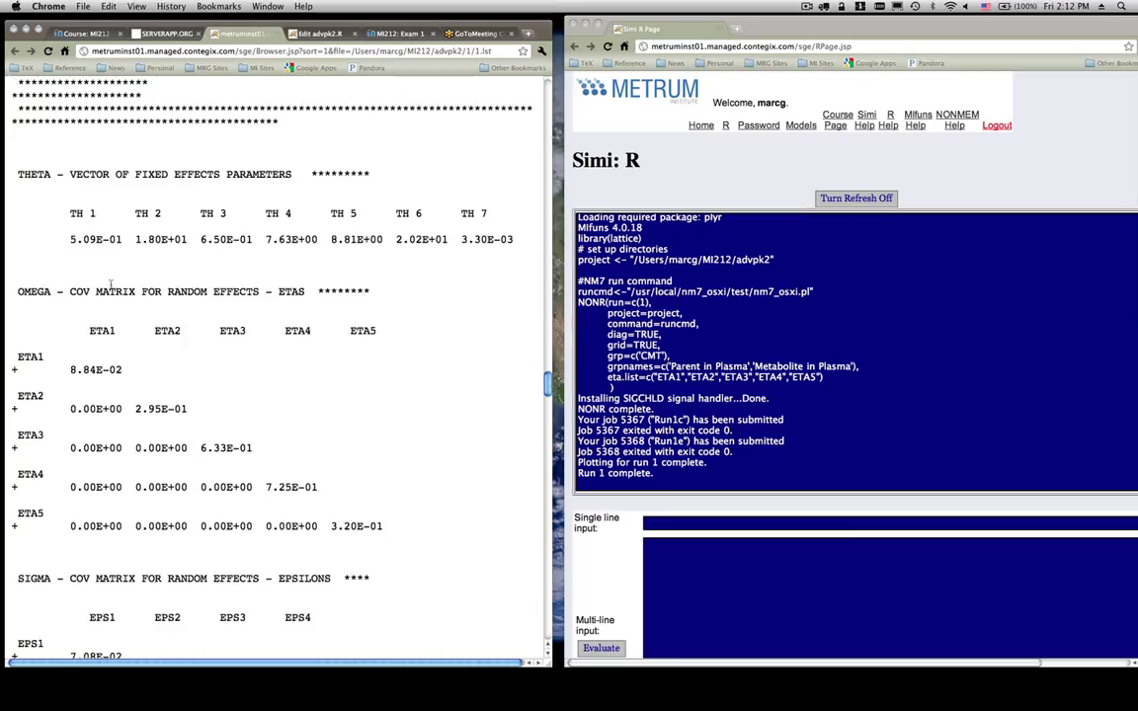
left_click_drag(66, 239, 334, 255)
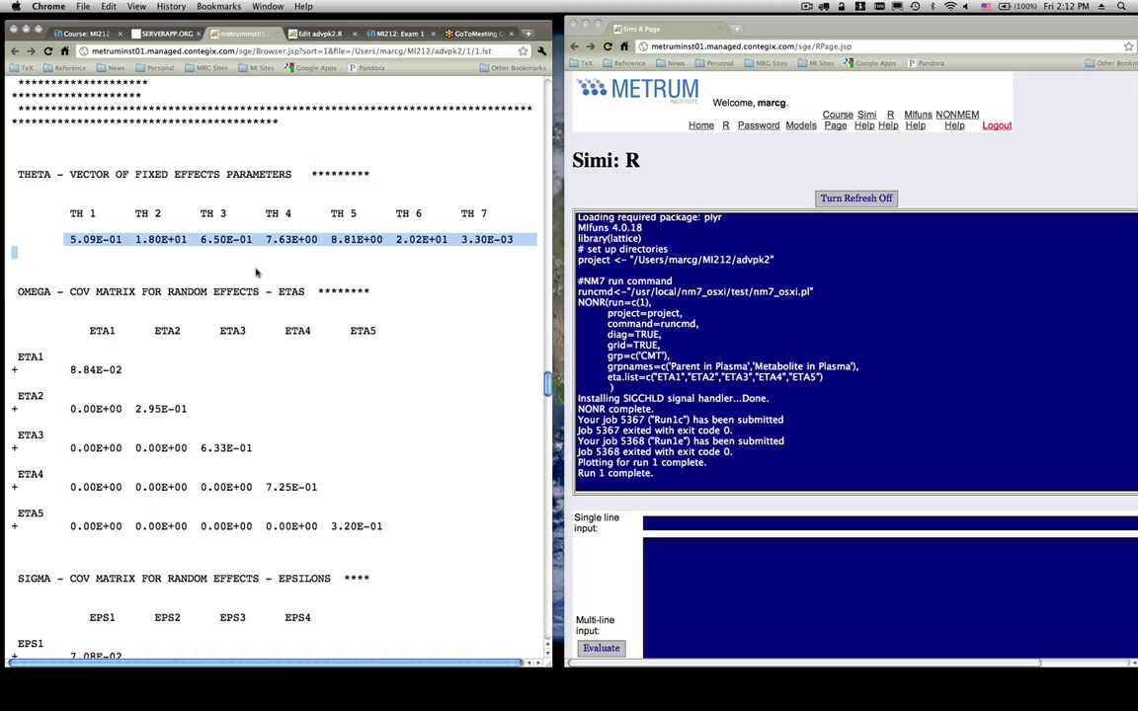
left_click(83, 249)
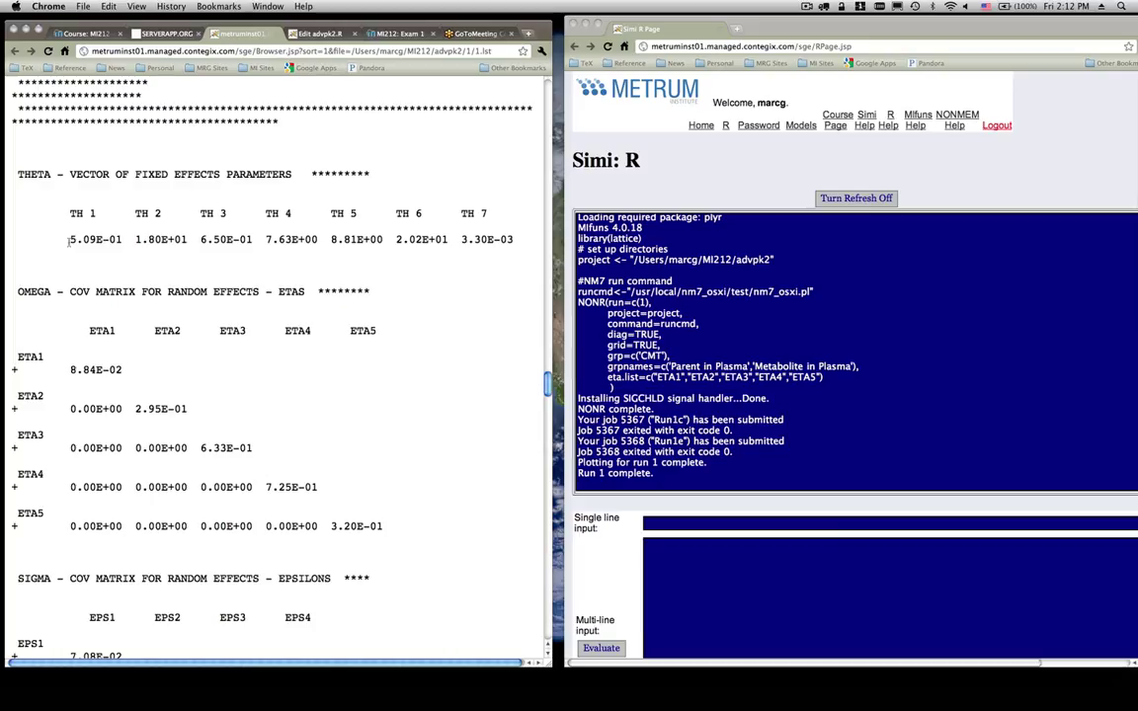
left_click_drag(67, 239, 129, 247)
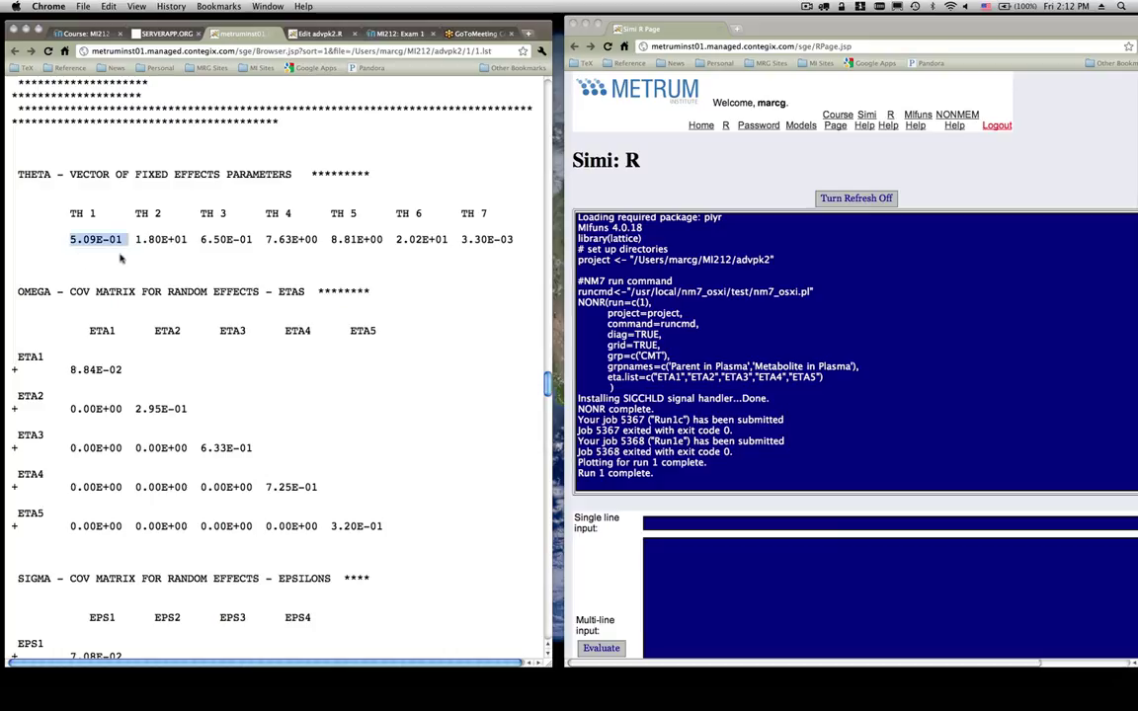
left_click_drag(123, 243, 188, 239)
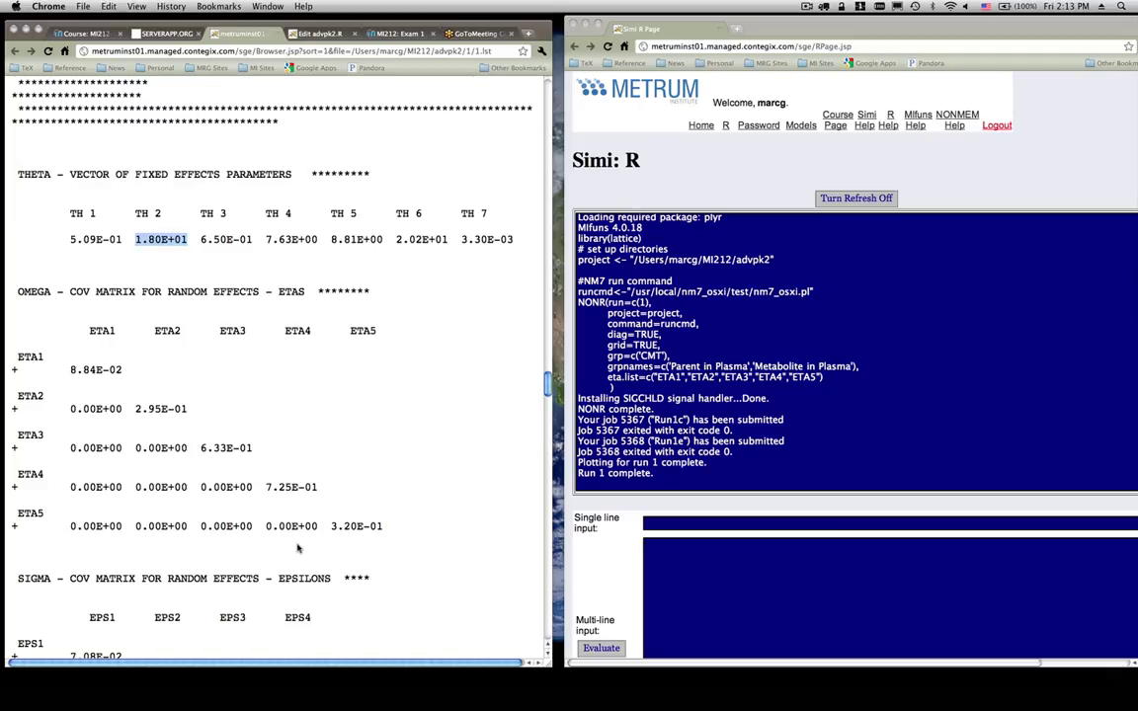
- Examine the final OMEGA and SIGMA matrices in 1.lst, highlighting the ETA1 to ETA5 entries and the EPS3 variance
scroll(325, 469, "down", 5)
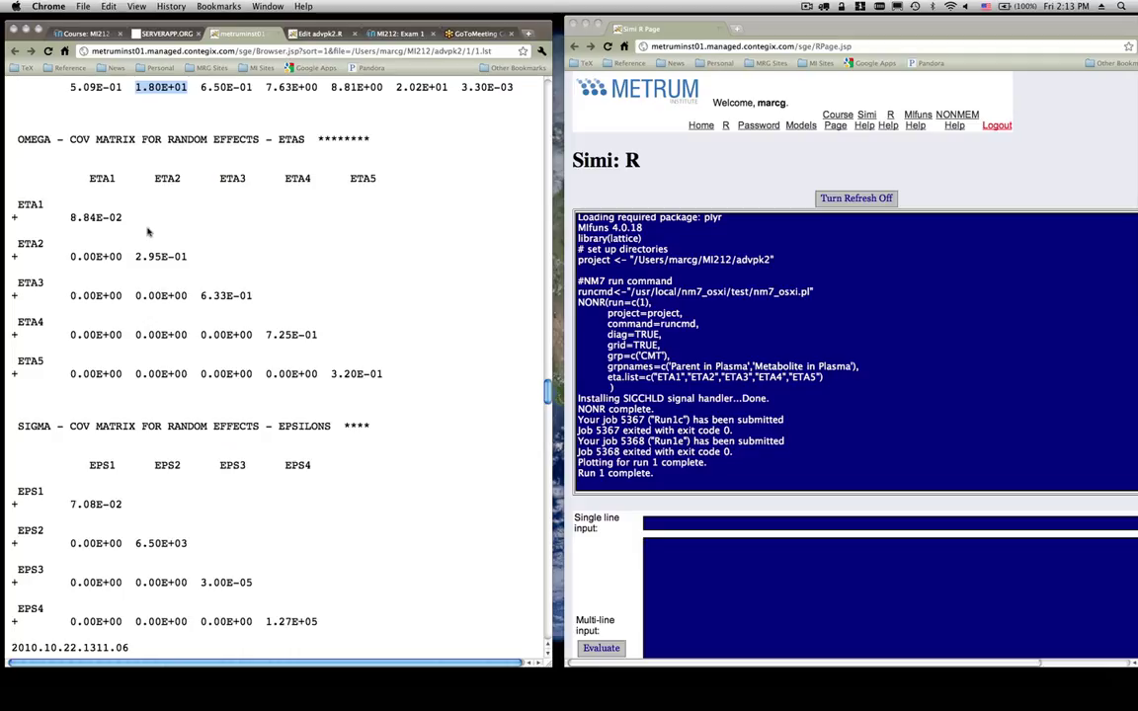
left_click_drag(72, 217, 379, 387)
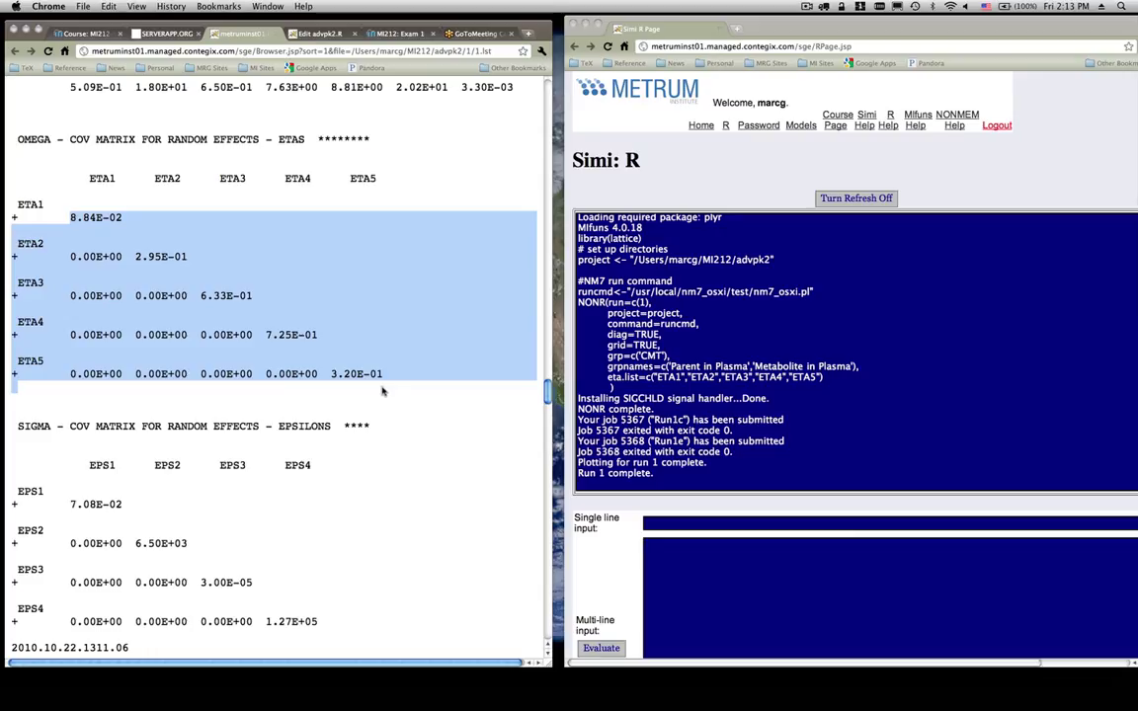
scroll(381, 389, "down", 3)
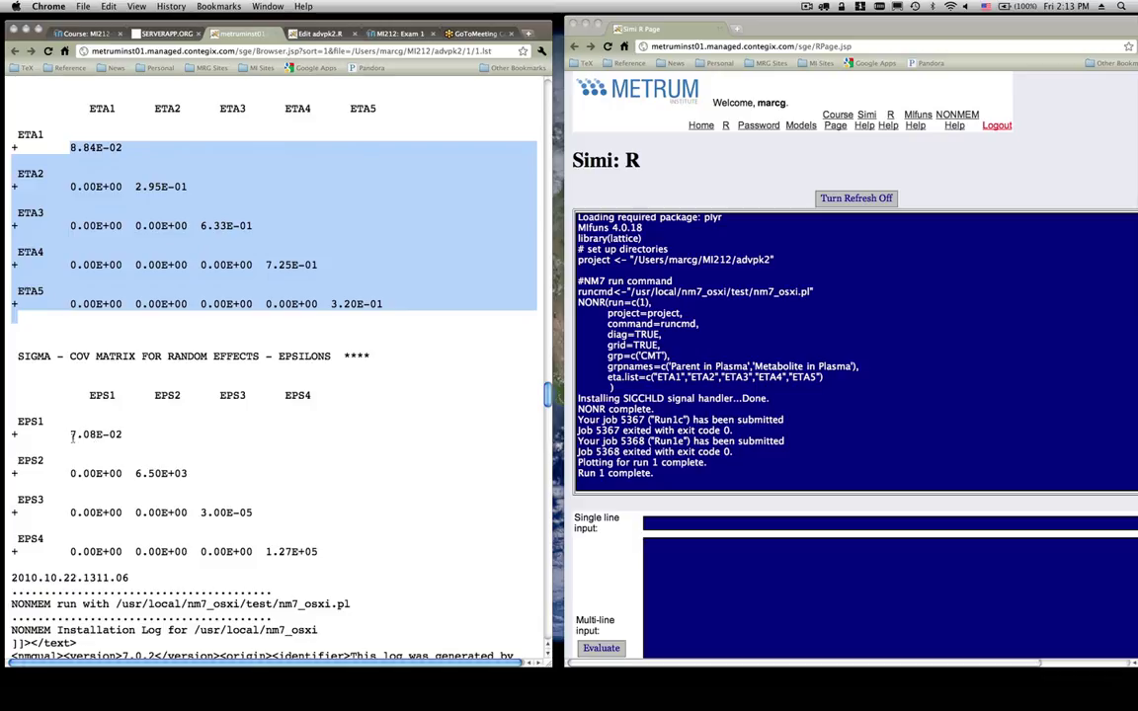
double_click(76, 434)
left_click(146, 476)
mouse_move(145, 475)
left_mouse_down()
mouse_move(228, 482)
mouse_move(153, 479)
left_mouse_up()
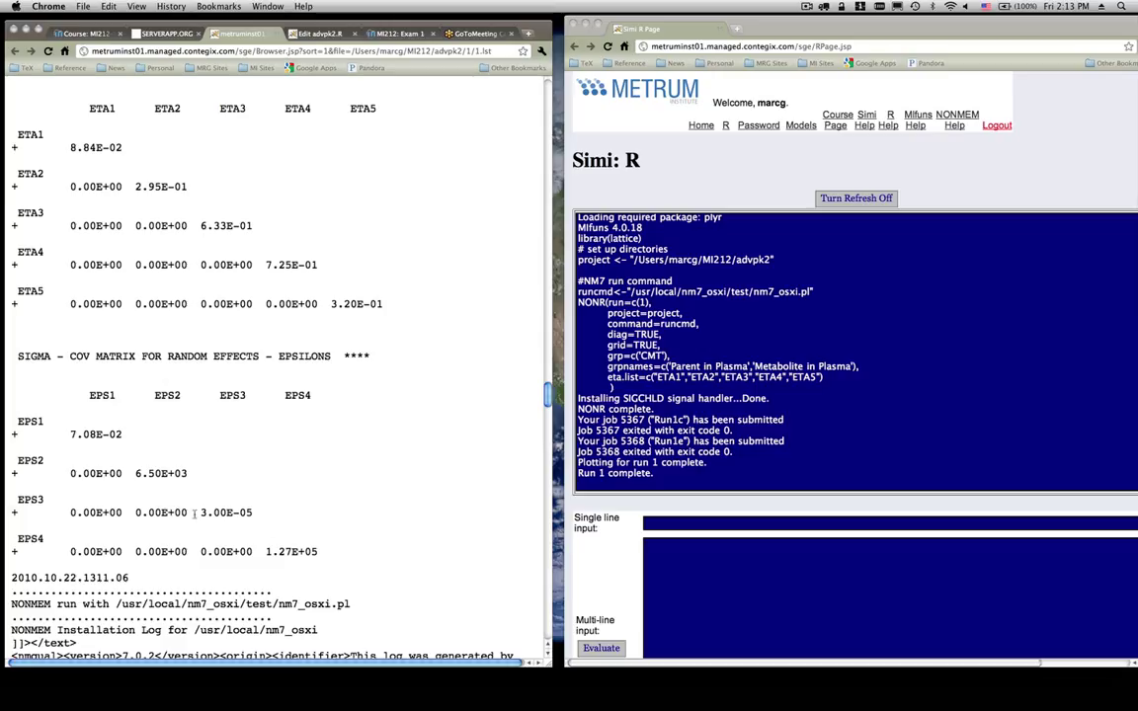
left_click_drag(198, 513, 269, 512)
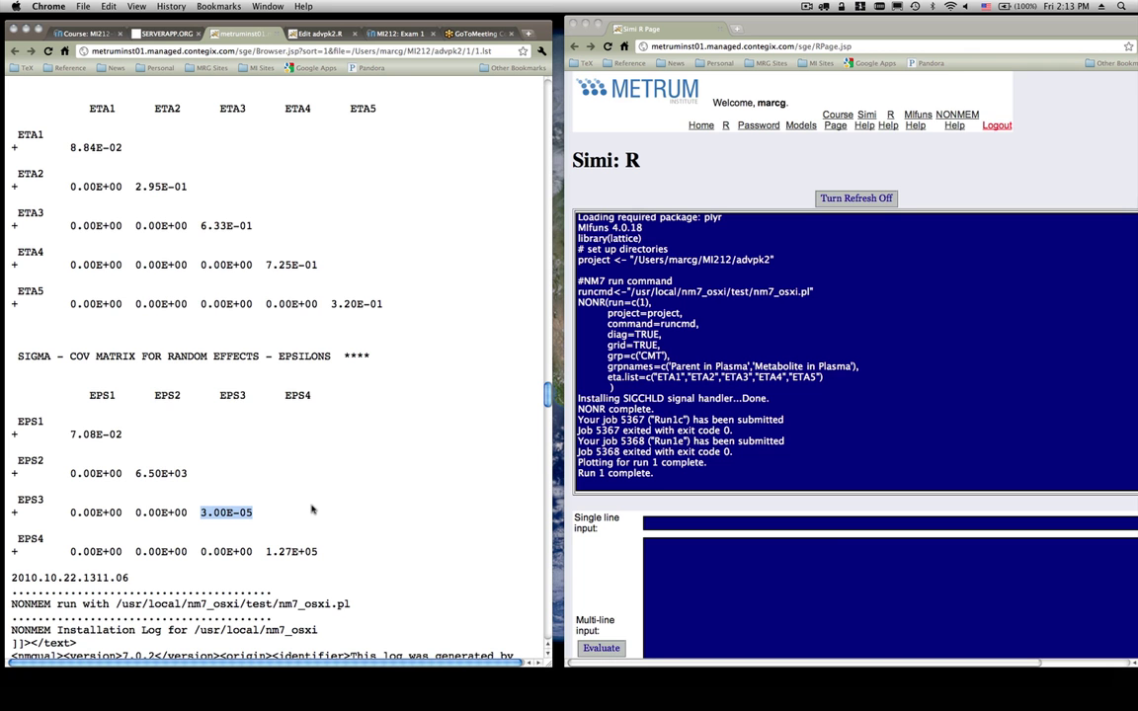
- Go back to the echoed control stream in 1.lst and highlight the Y3=F*(1+ERR(3))+ERR(4) line of the $ERROR block
scroll(311, 509, "up", 15)
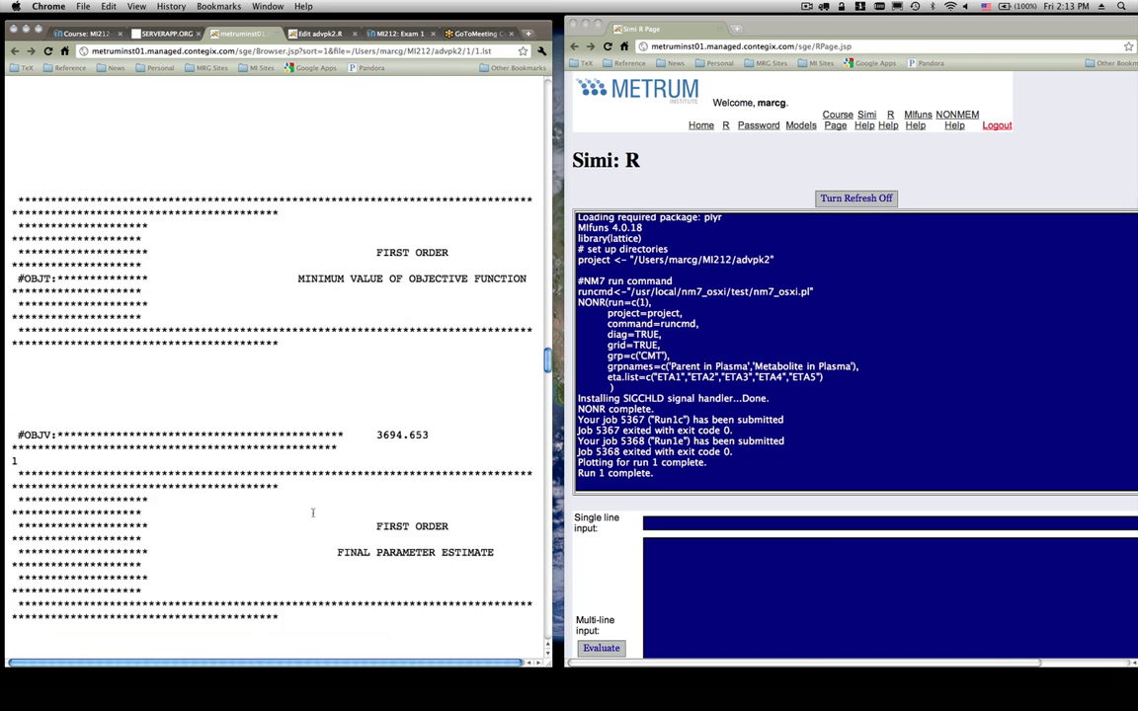
scroll(314, 515, "up", 20)
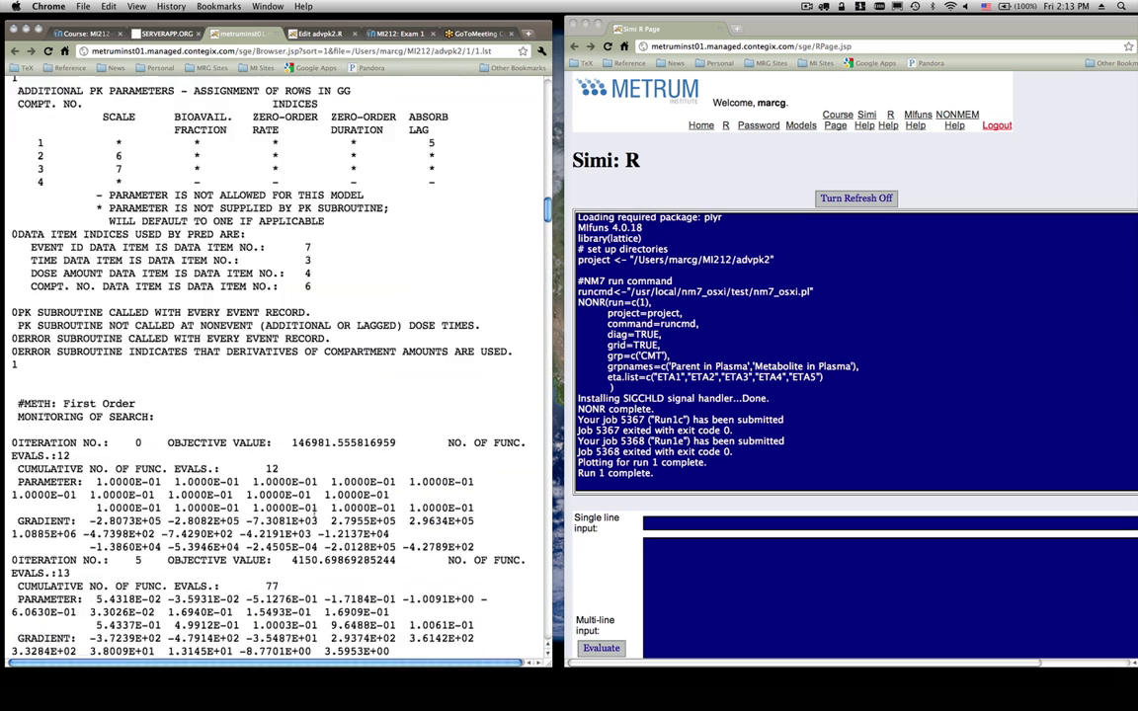
scroll(314, 516, "up", 20)
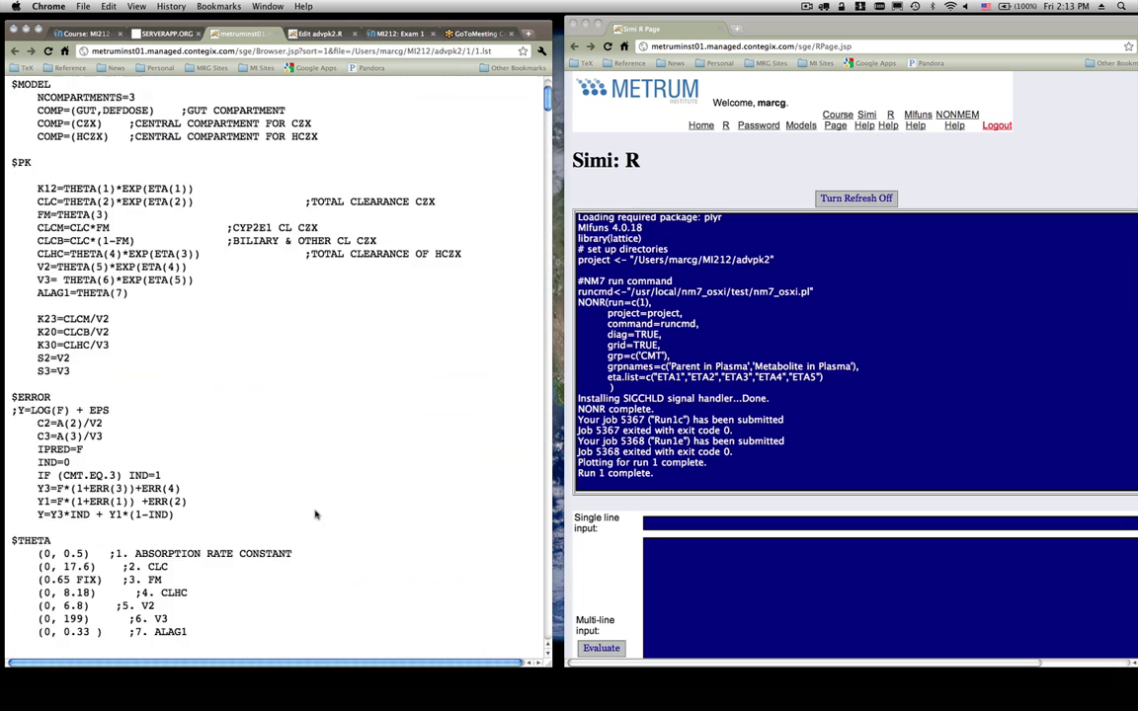
scroll(315, 513, "down", 12)
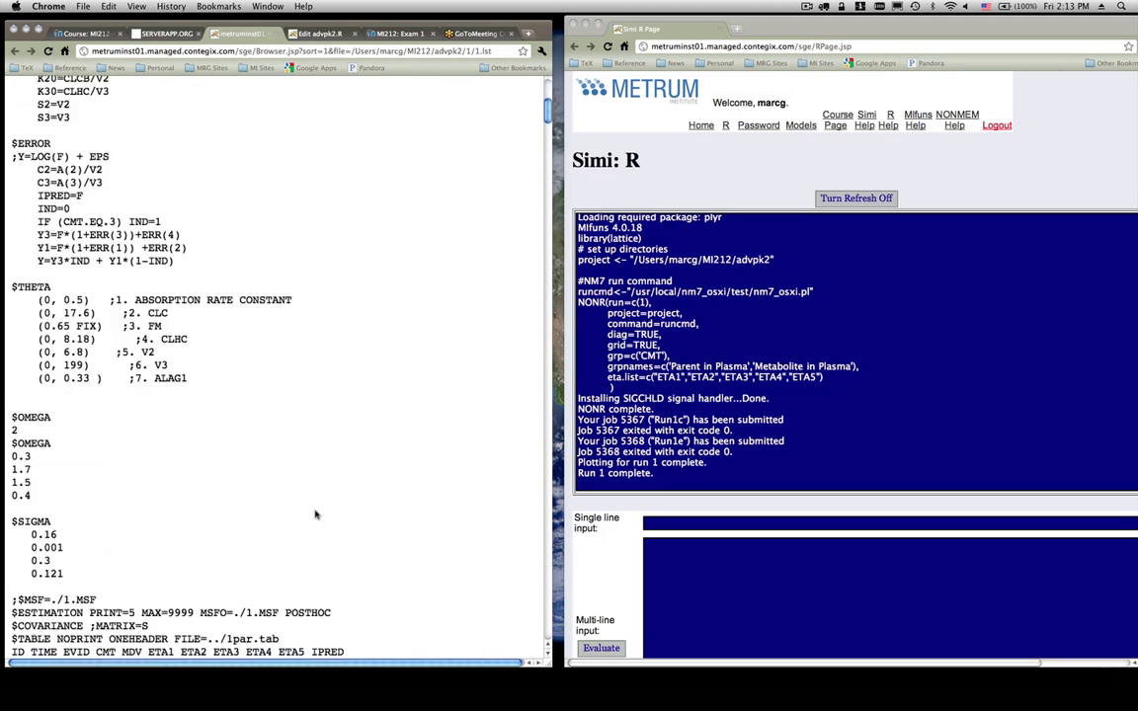
scroll(315, 514, "up", 3)
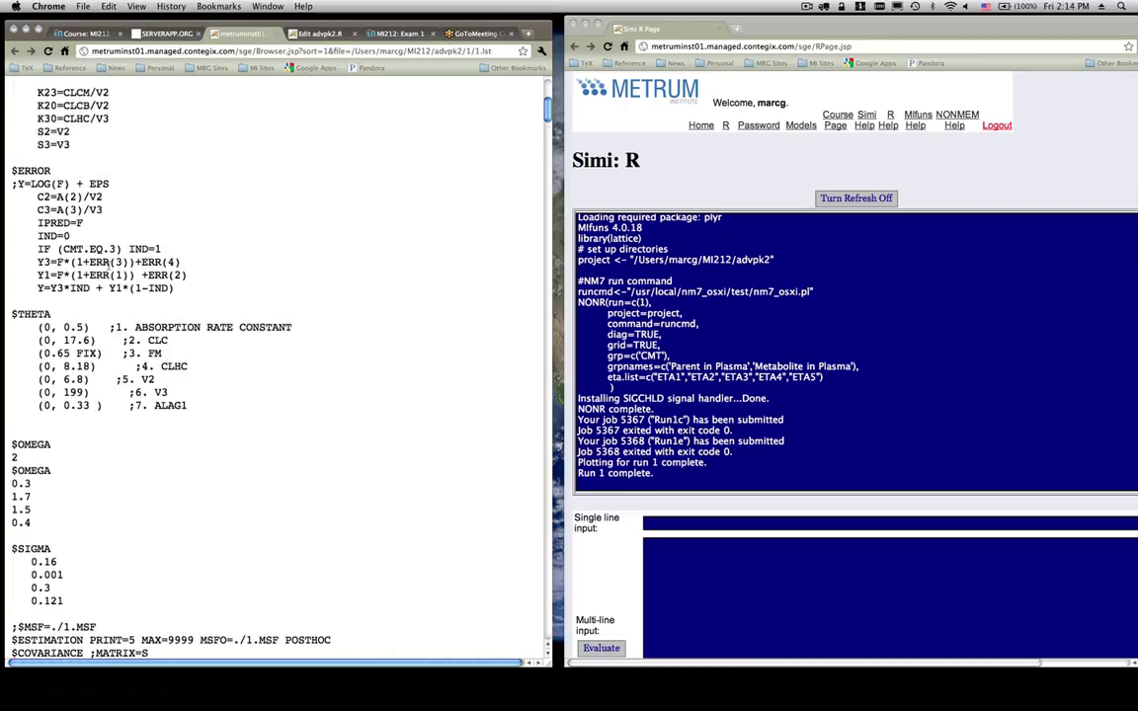
left_click_drag(36, 261, 180, 261)
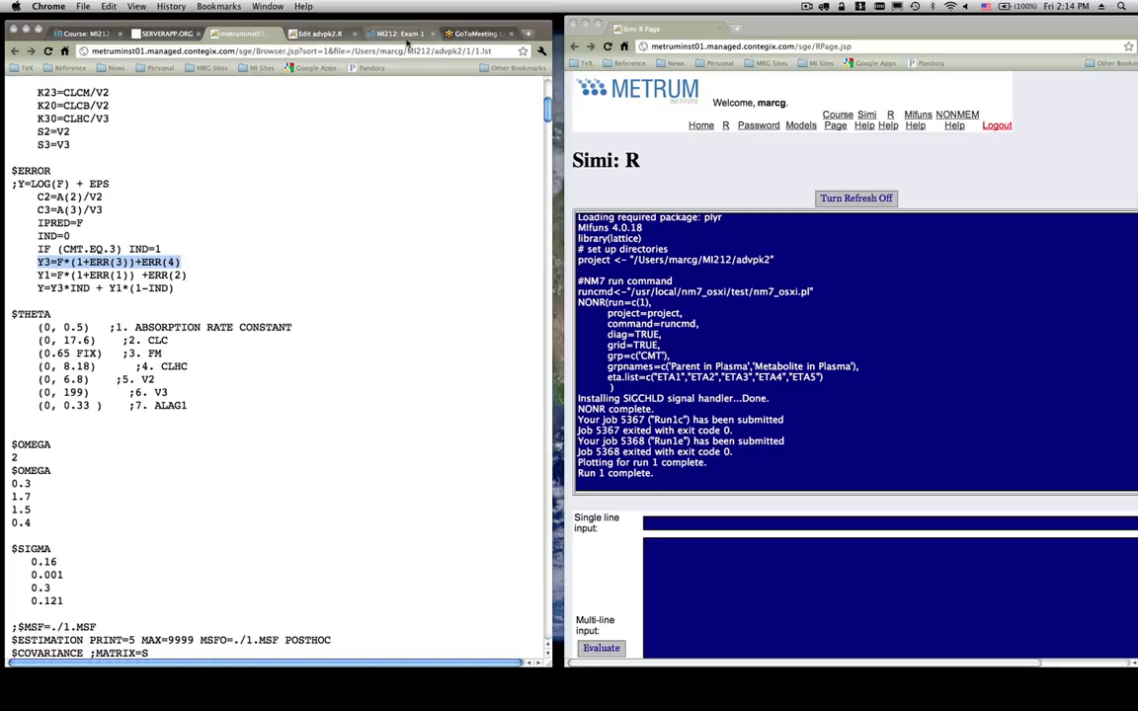
- Close the 1.lst output and open DiagnosticPlotReviewCMT_1.pdf from the parent advpk2 folder
left_click(162, 34)
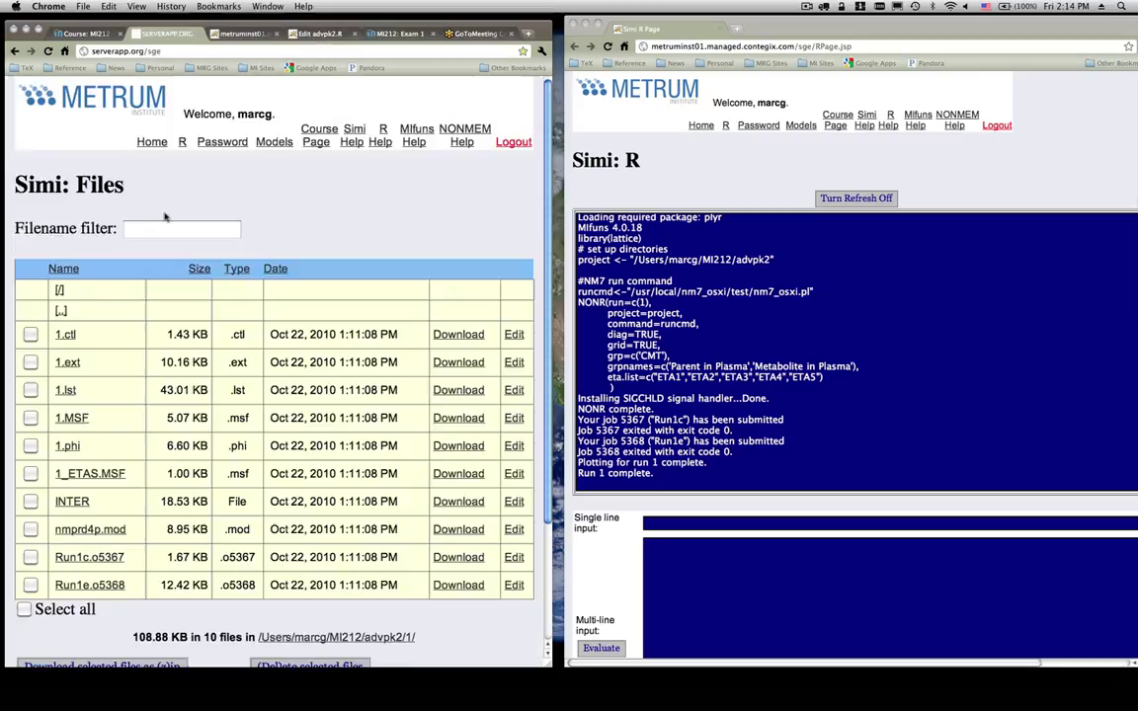
left_click(277, 33)
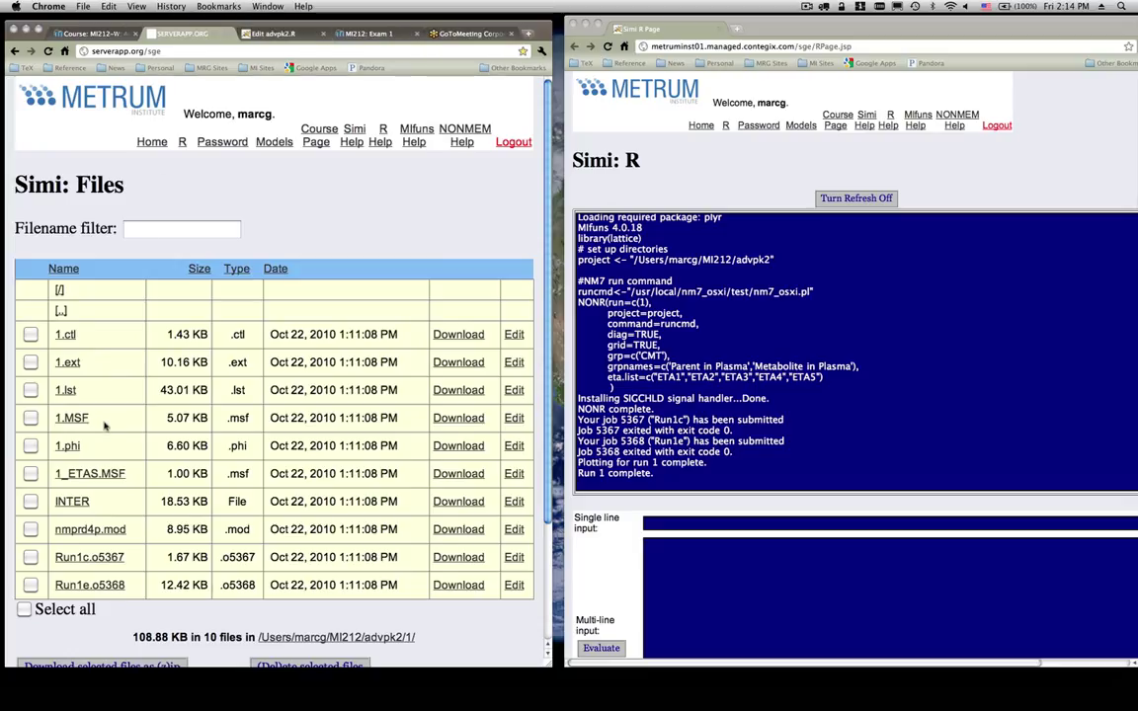
scroll(96, 385, "down", 3)
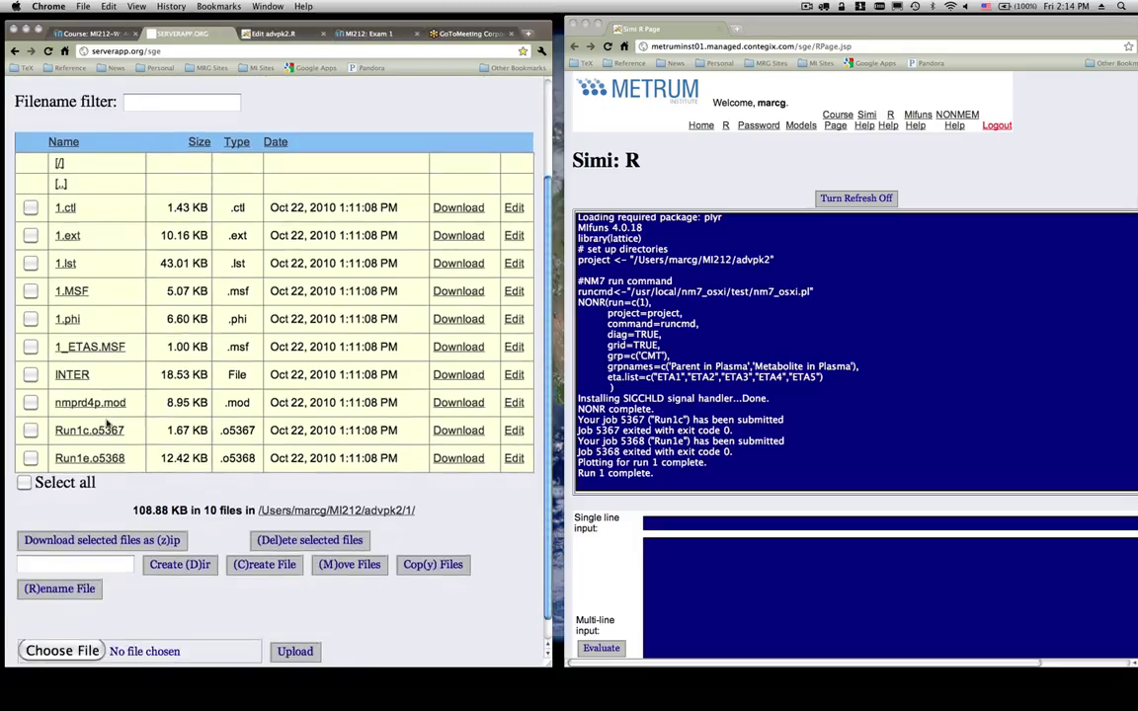
left_click(60, 184)
scroll(134, 388, "down", 10)
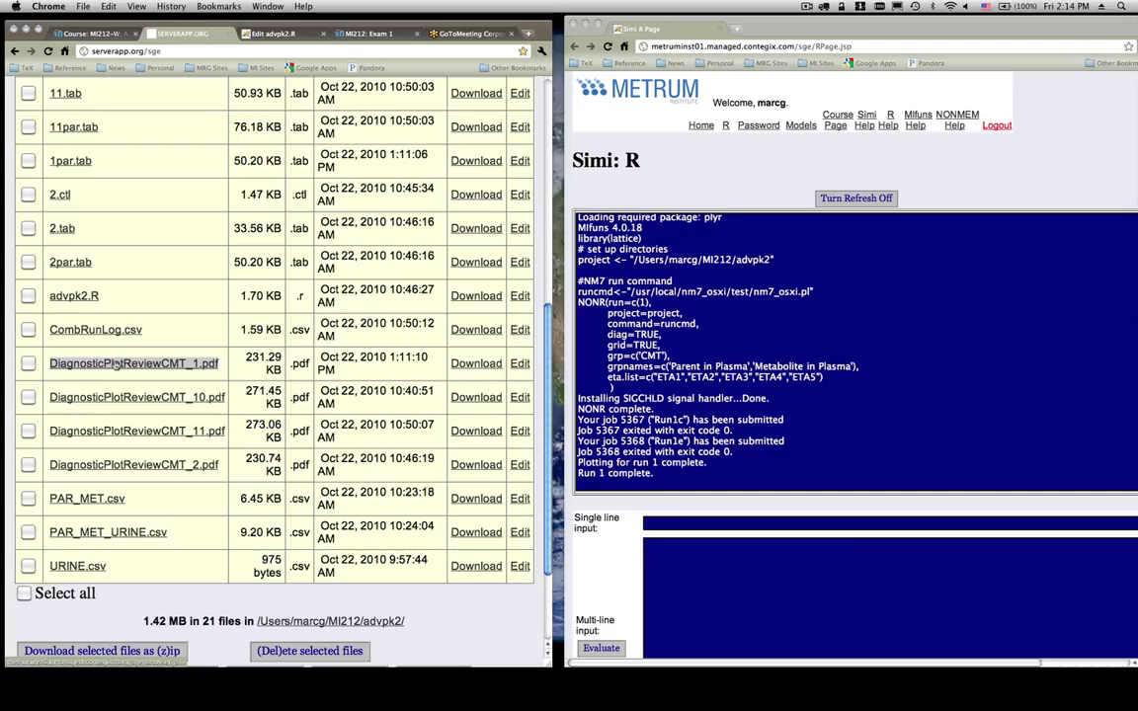
left_click(113, 366)
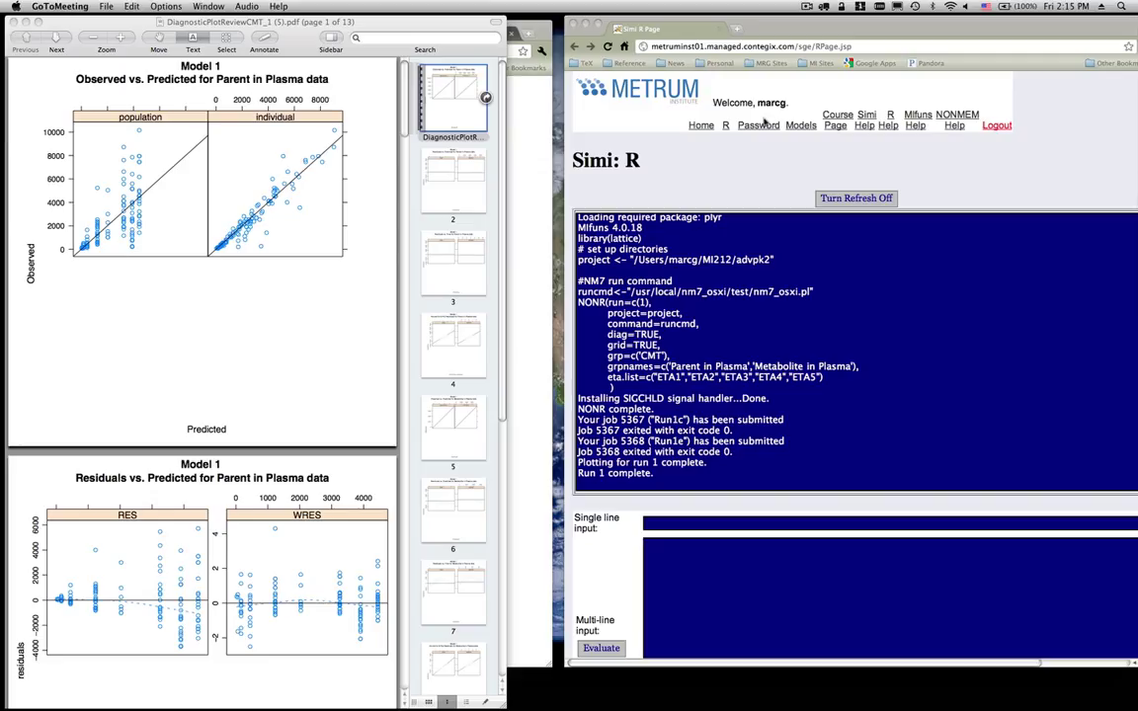
- Switch back to the advpk2 file listing in Chrome and open the 1.ctl control stream
left_click(524, 143)
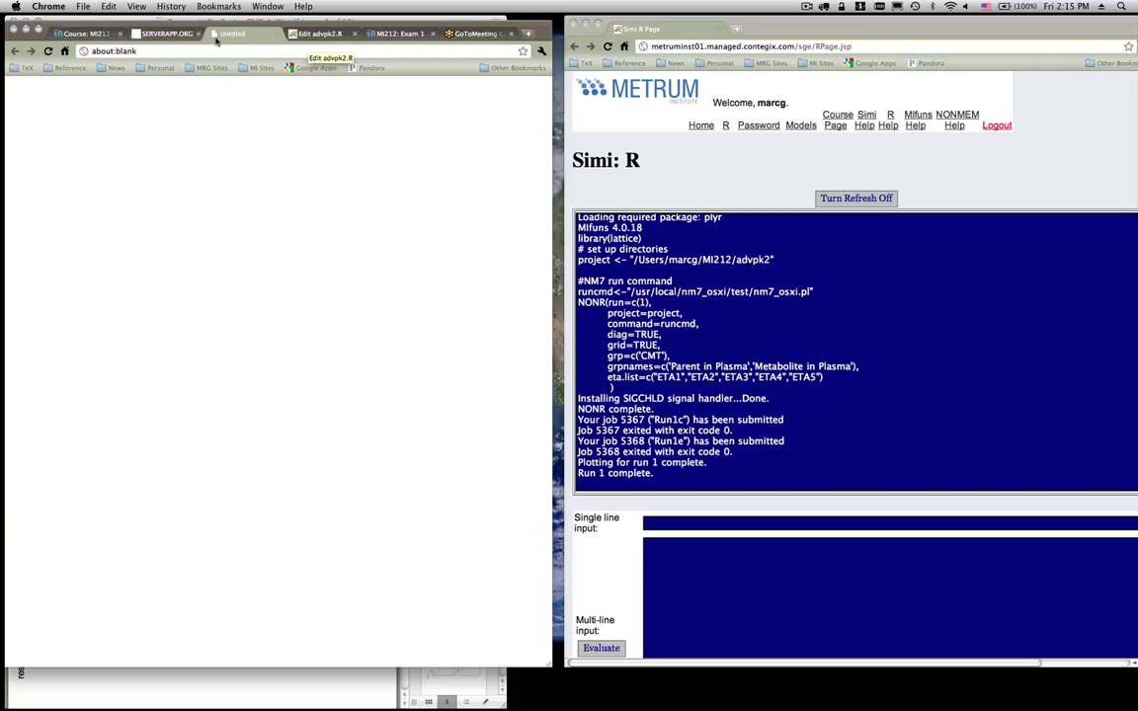
left_click(184, 36)
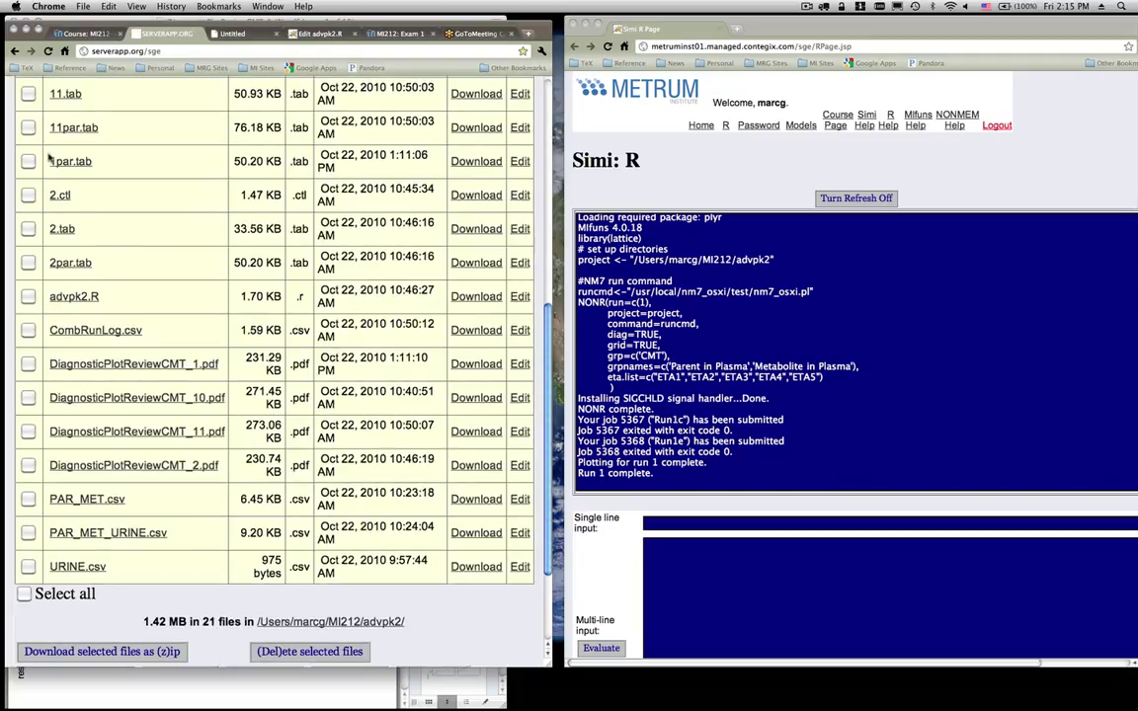
scroll(57, 173, "up", 3)
scroll(58, 173, "up", 4)
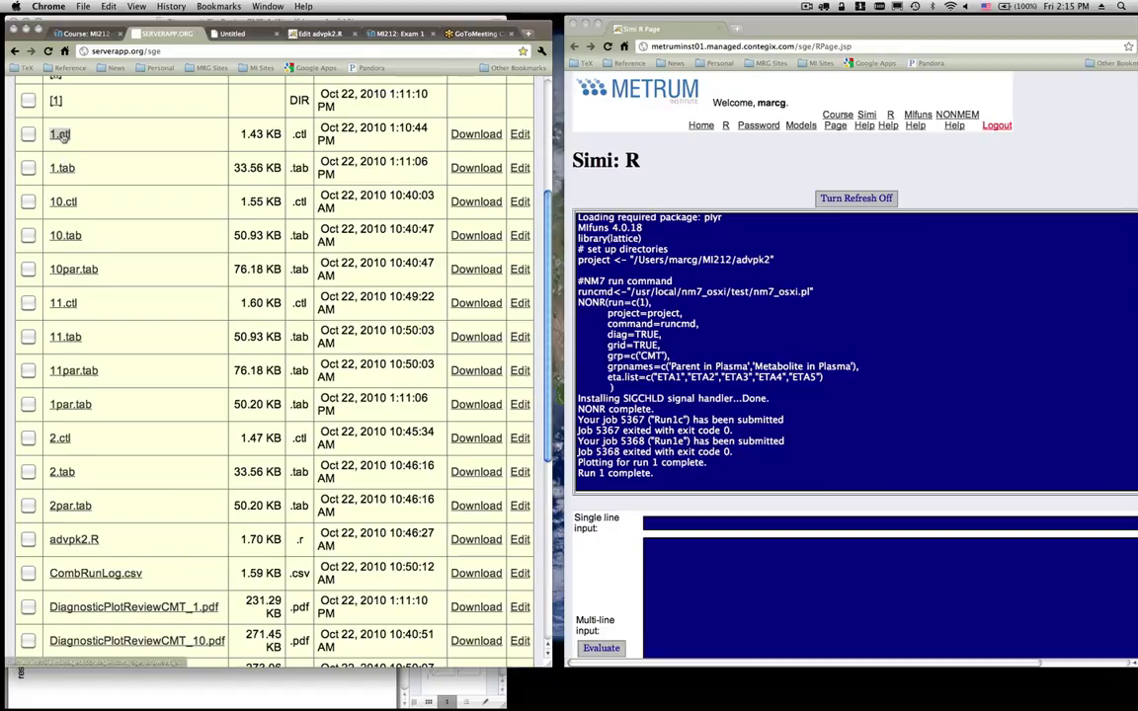
left_click(59, 130)
- Review the $ERROR block of 1.ctl, highlighting the C2 definition, the Y3 and Y1 error lines, and the combined Y expression
scroll(141, 343, "down", 5)
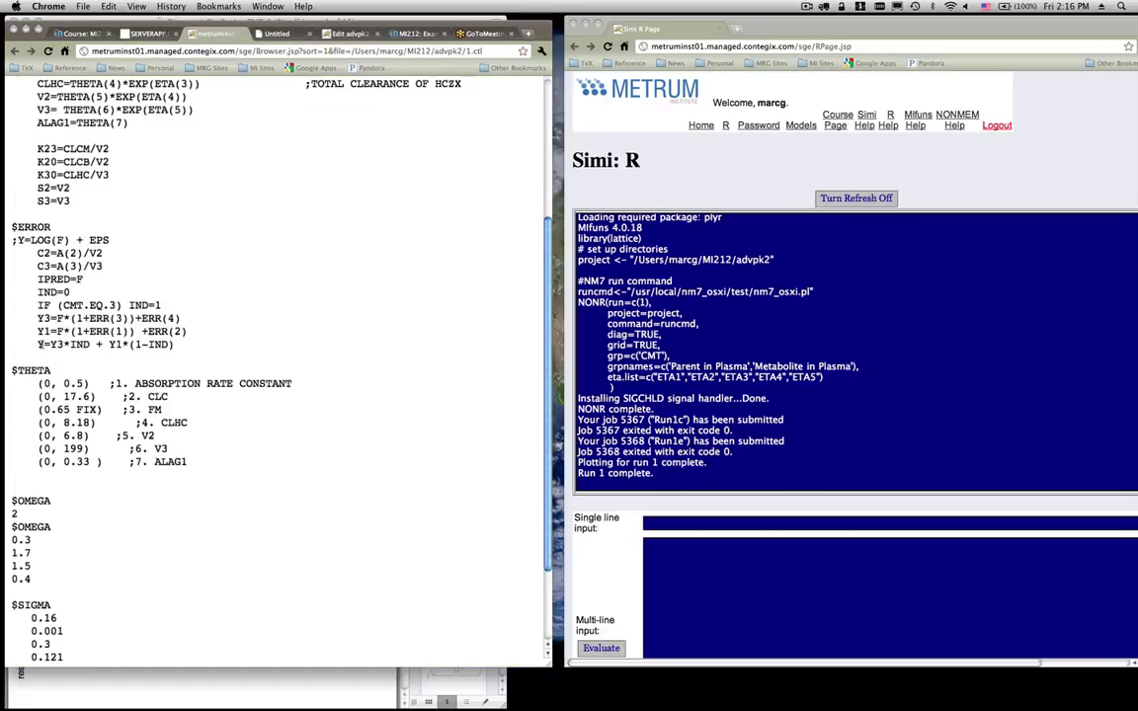
double_click(41, 343)
double_click(70, 253)
left_click(89, 253)
left_click_drag(35, 318, 196, 330)
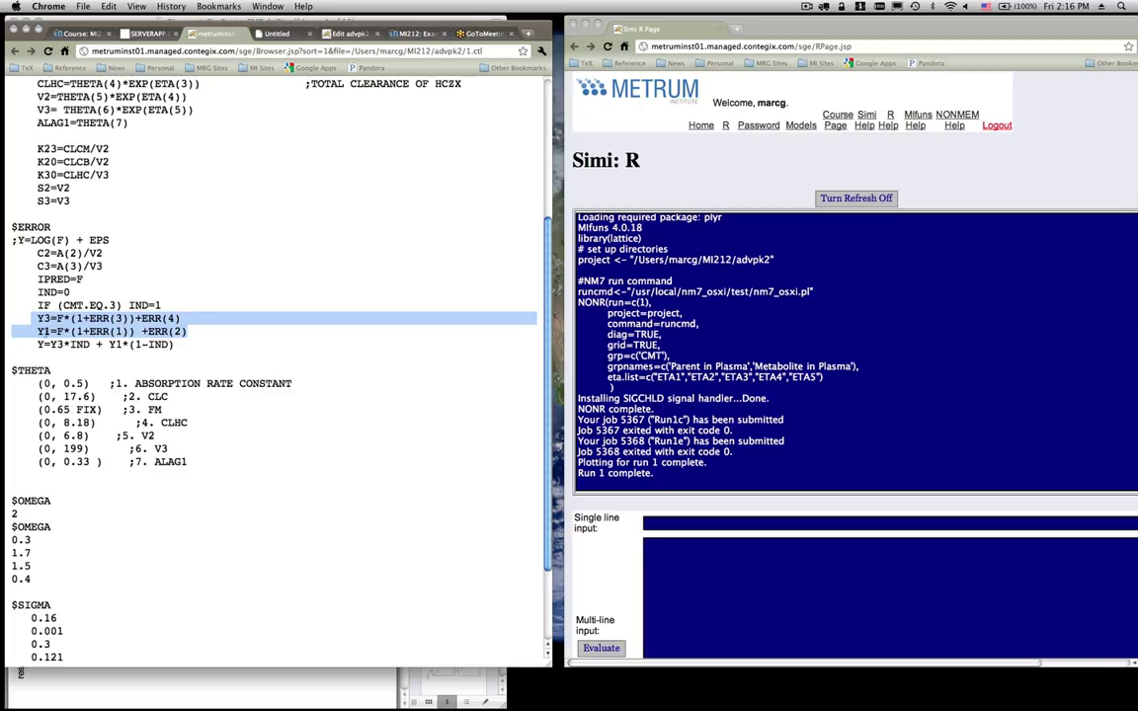
left_click(44, 332)
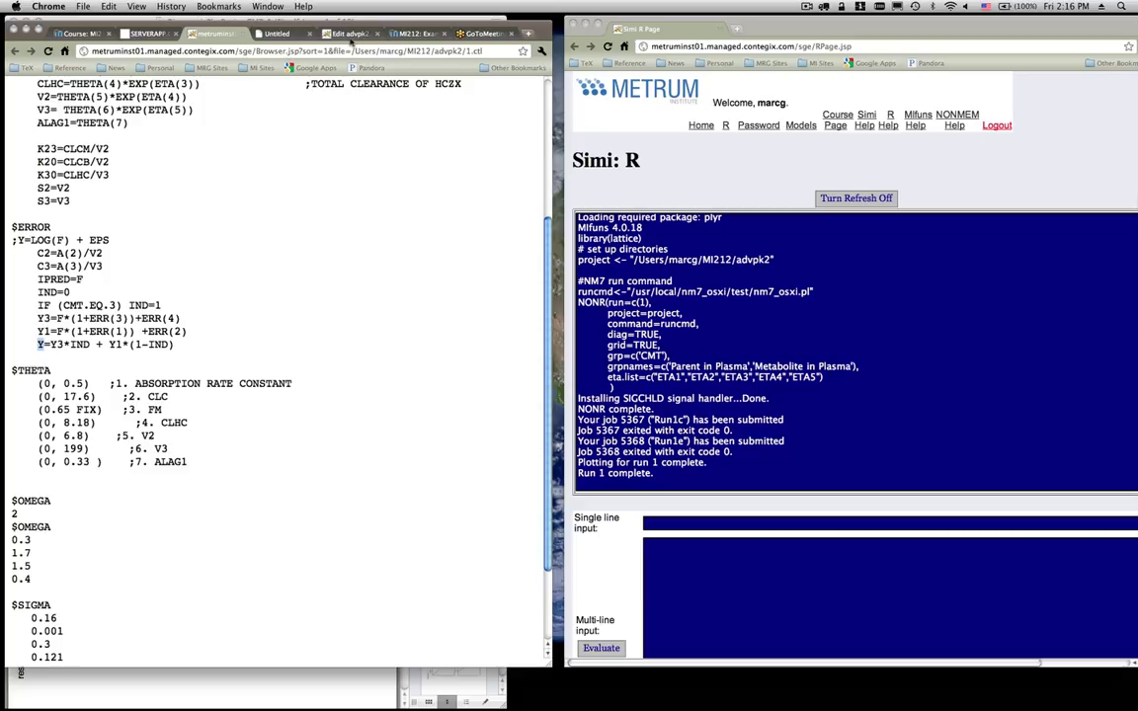
left_click(143, 33)
left_click(213, 34)
left_click(284, 33)
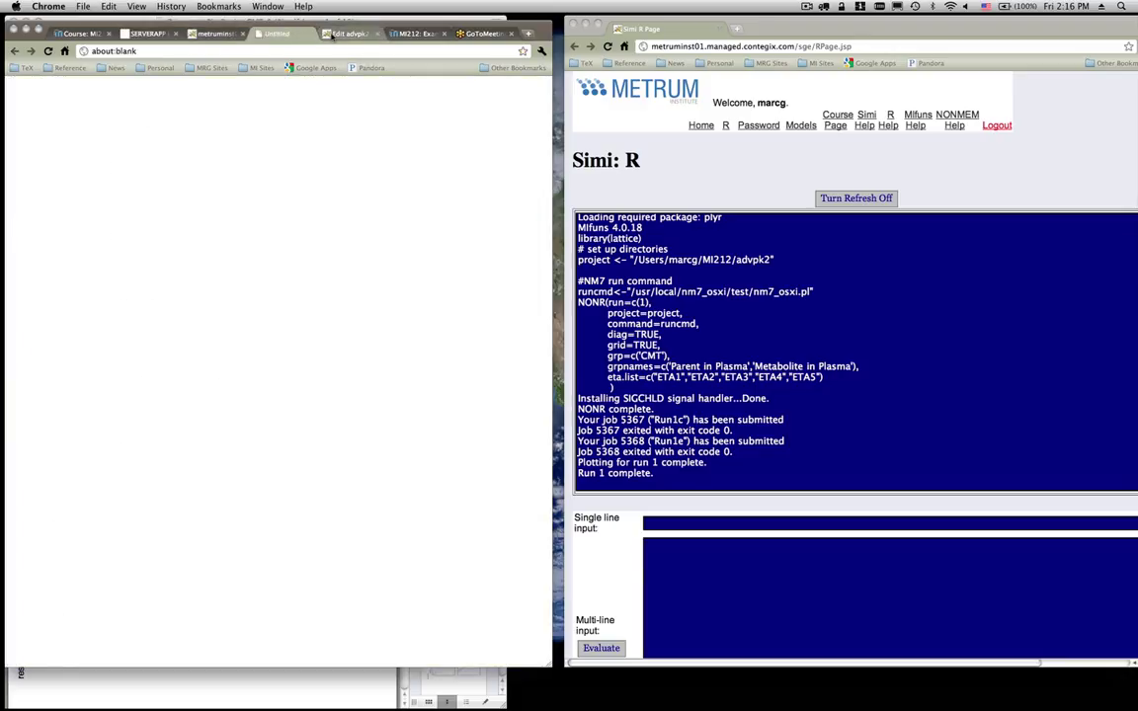
left_click(347, 34)
left_click(414, 33)
left_click(482, 33)
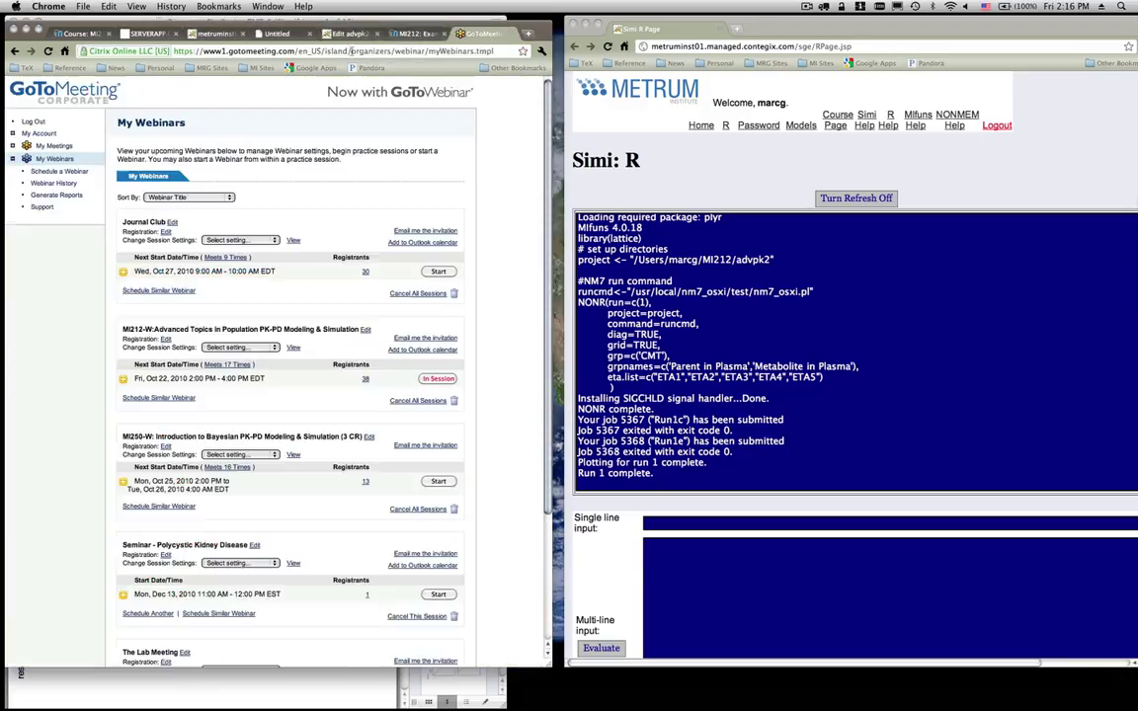
- Reopen DiagnosticPlotReviewCMT_1.pdf from the advpk2 file listing, with the browser window enlarged and its page zoomed out
left_click(143, 33)
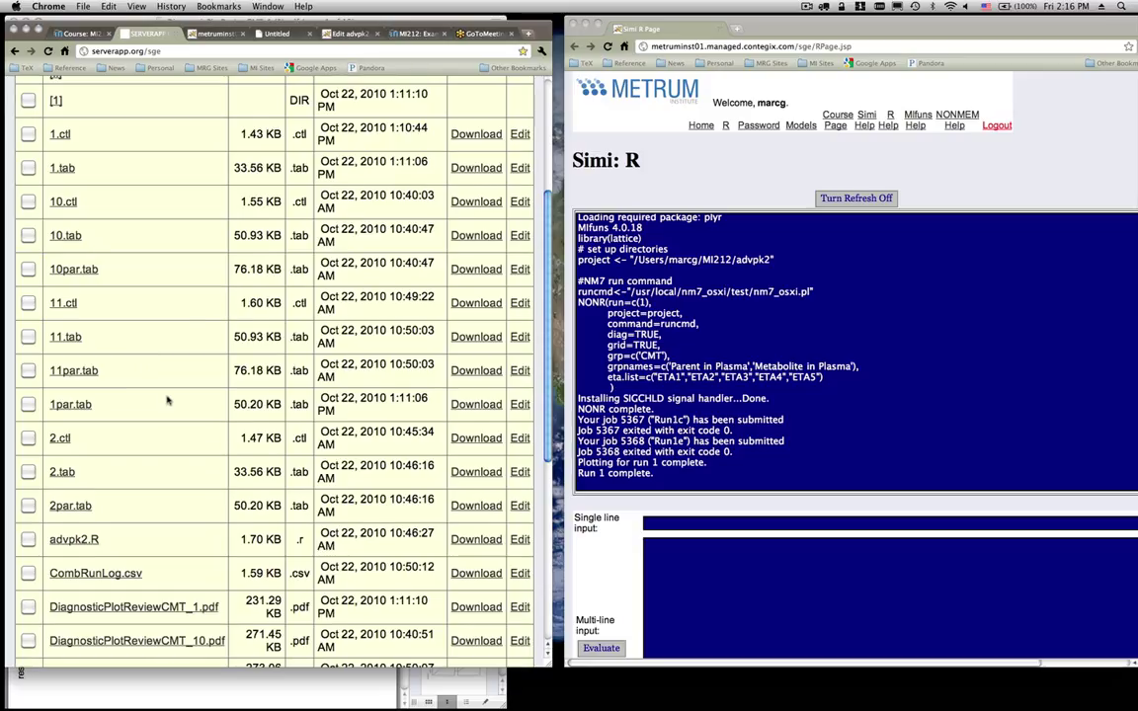
scroll(168, 400, "down", 3)
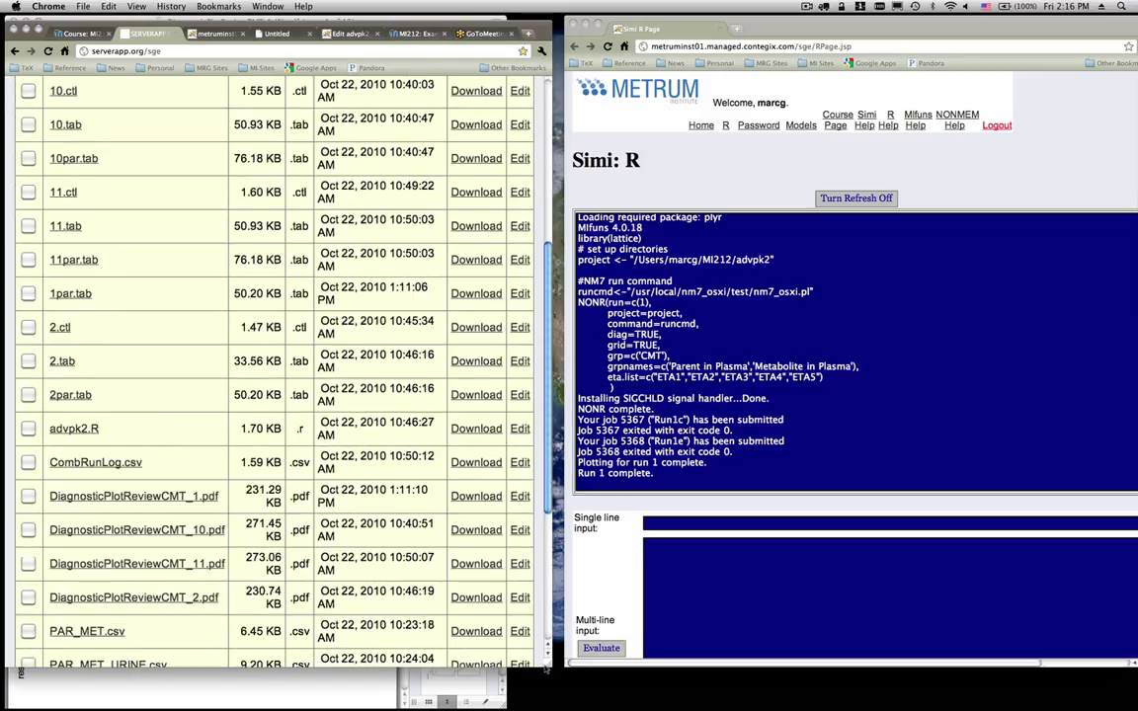
left_click_drag(548, 669, 561, 692)
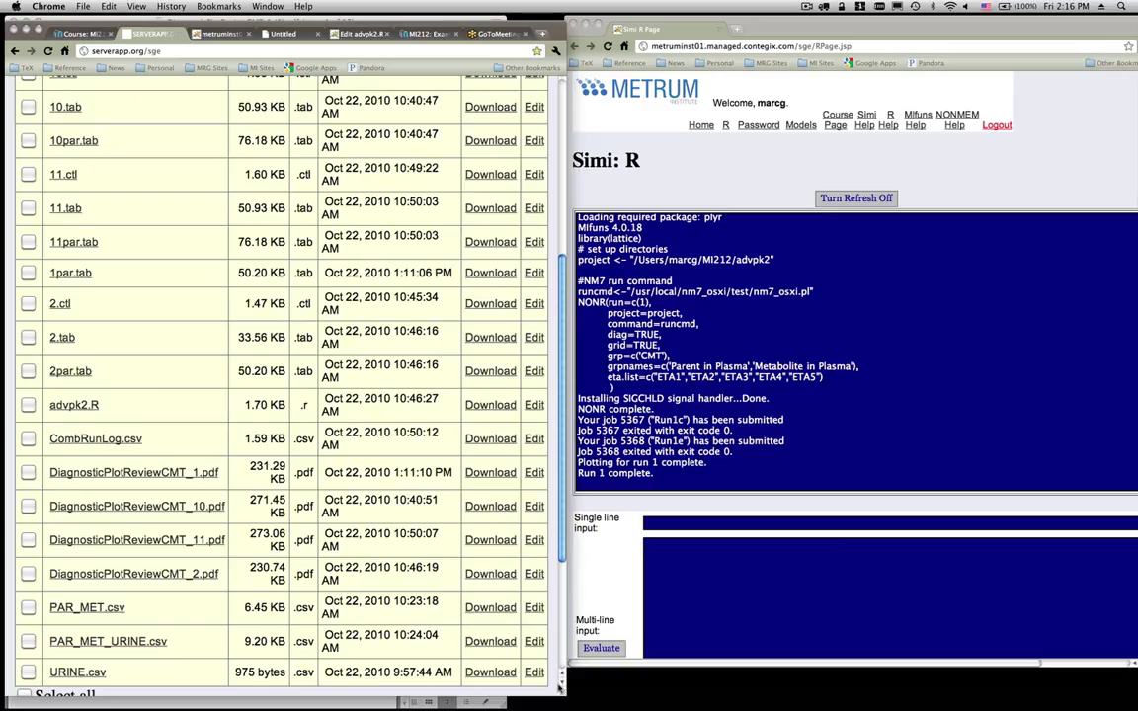
key("super+minus")
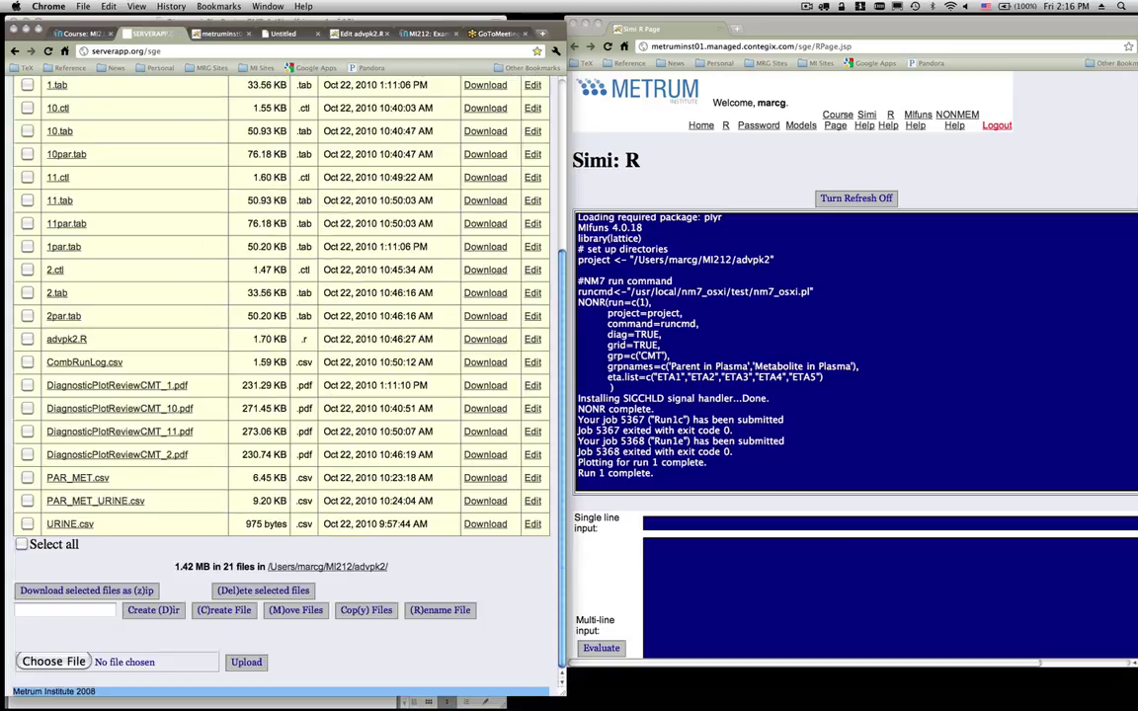
left_click(116, 385)
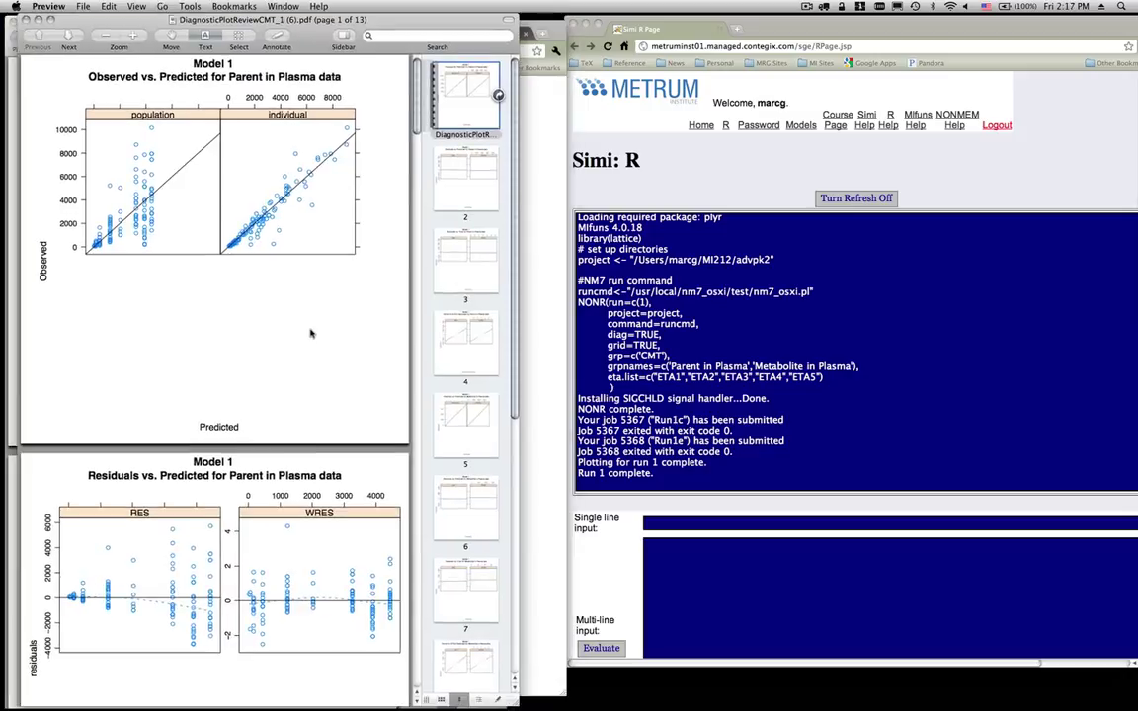
- Hide the thumbnail sidebar and examine the observed-versus-predicted, residual and Q-Q plots for Parent in Plasma
left_click(342, 34)
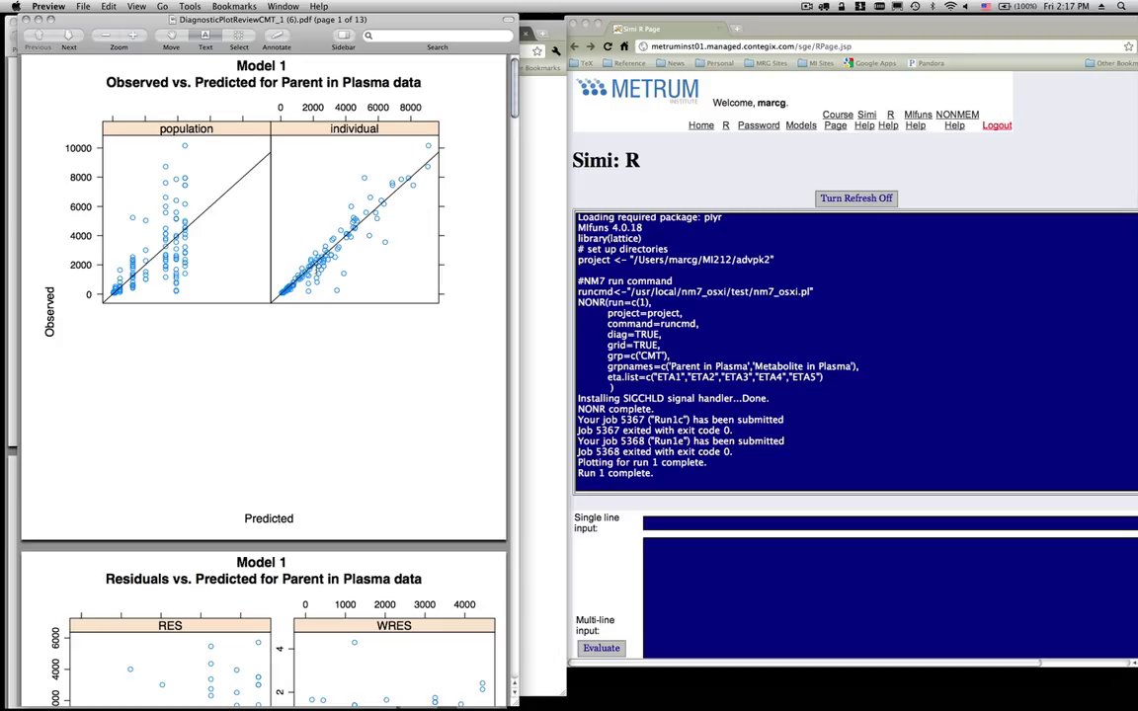
scroll(316, 268, "down", 5)
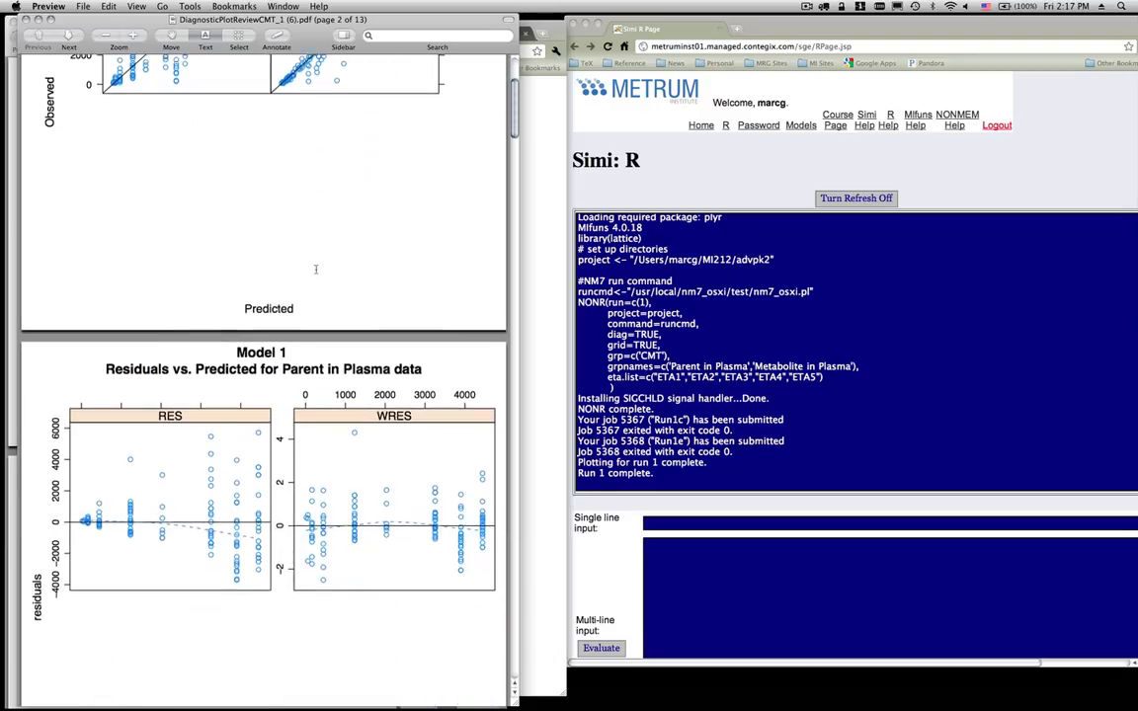
scroll(316, 268, "down", 4)
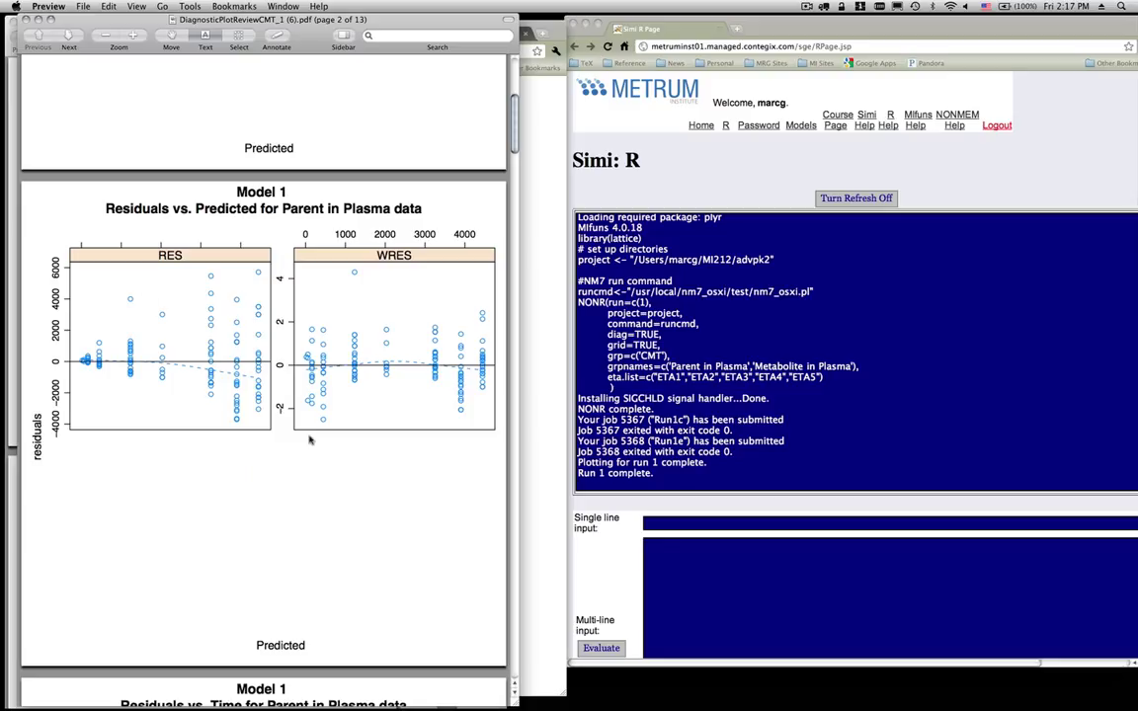
scroll(380, 339, "down", 5)
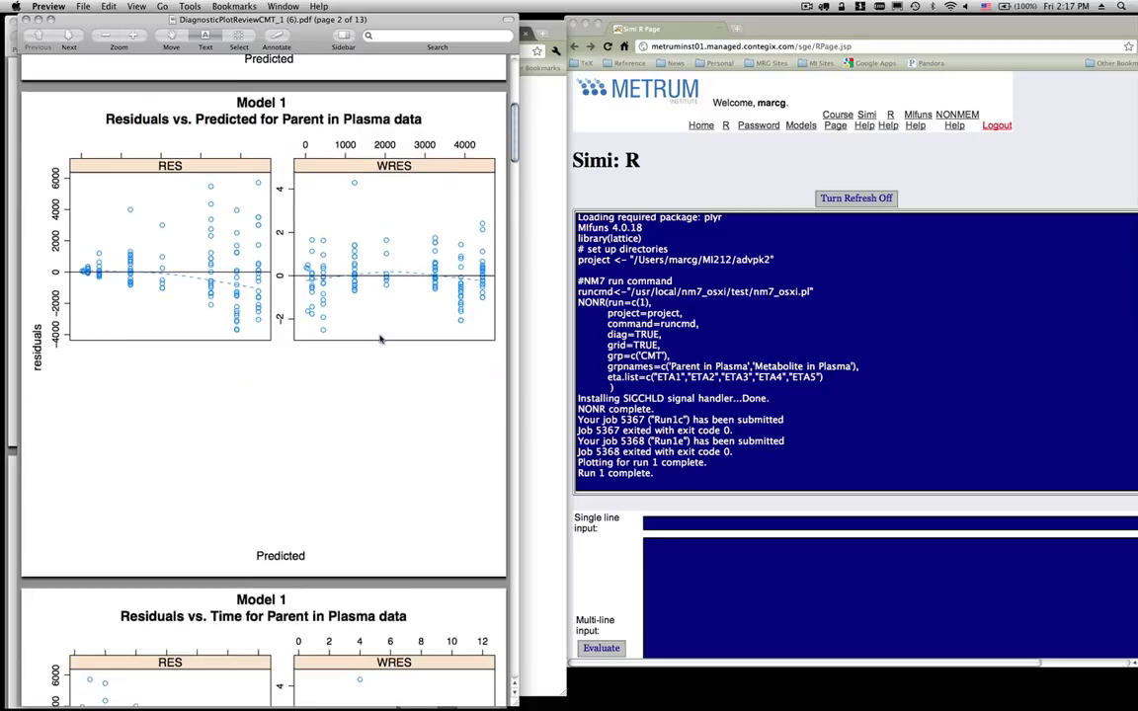
scroll(380, 338, "down", 12)
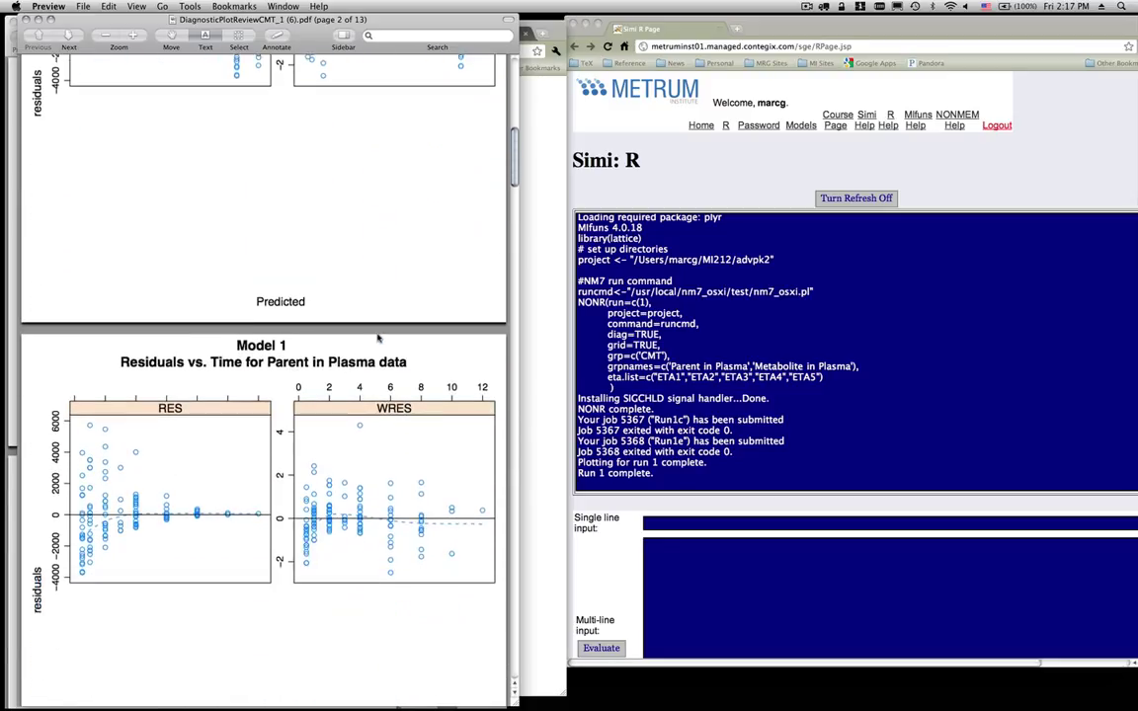
scroll(377, 338, "down", 6)
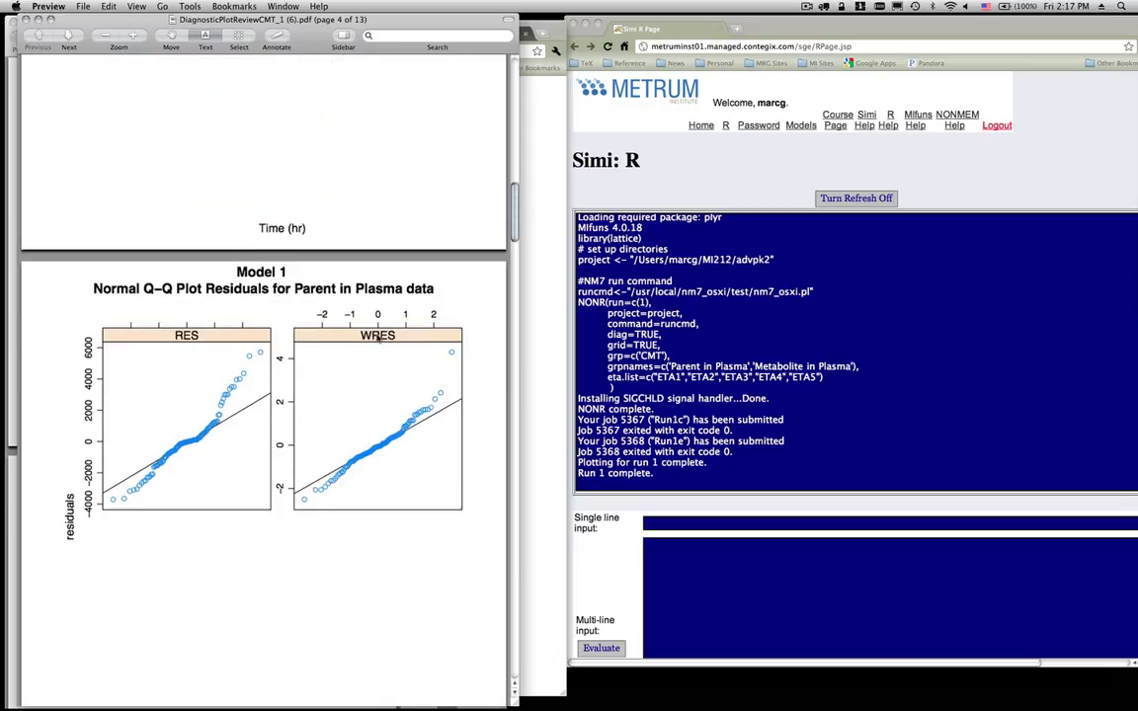
scroll(378, 339, "down", 7)
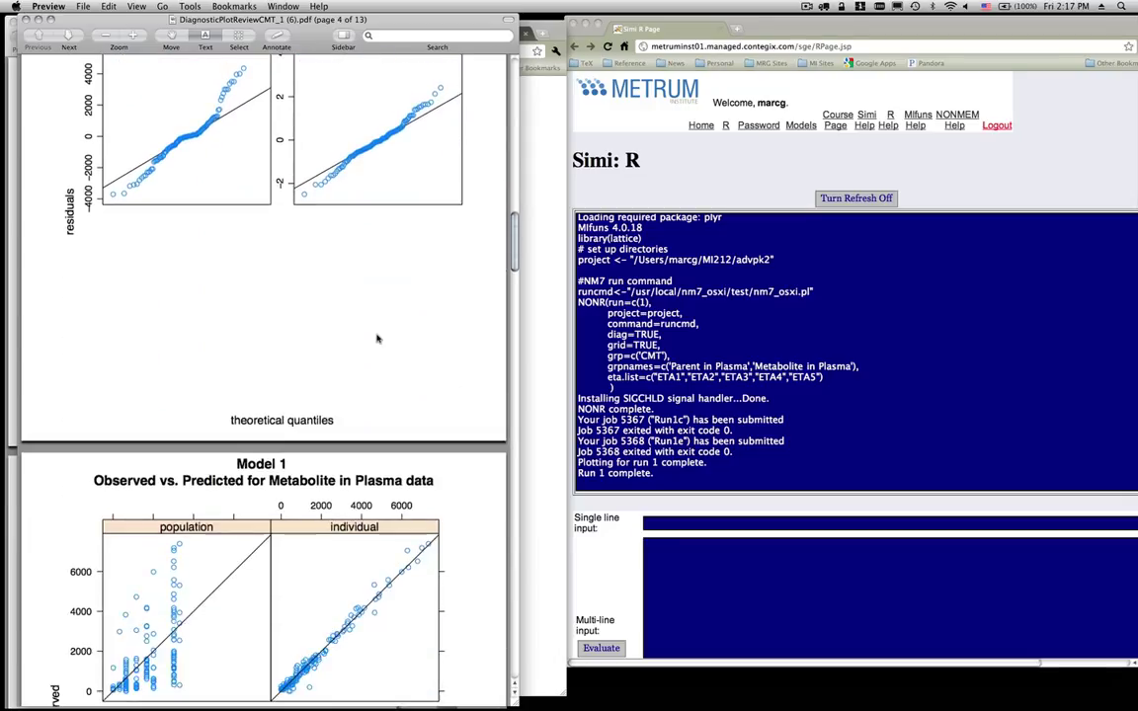
- Examine the observed-versus-predicted, residual and Q-Q plots for Metabolite in Plasma
scroll(377, 339, "down", 1)
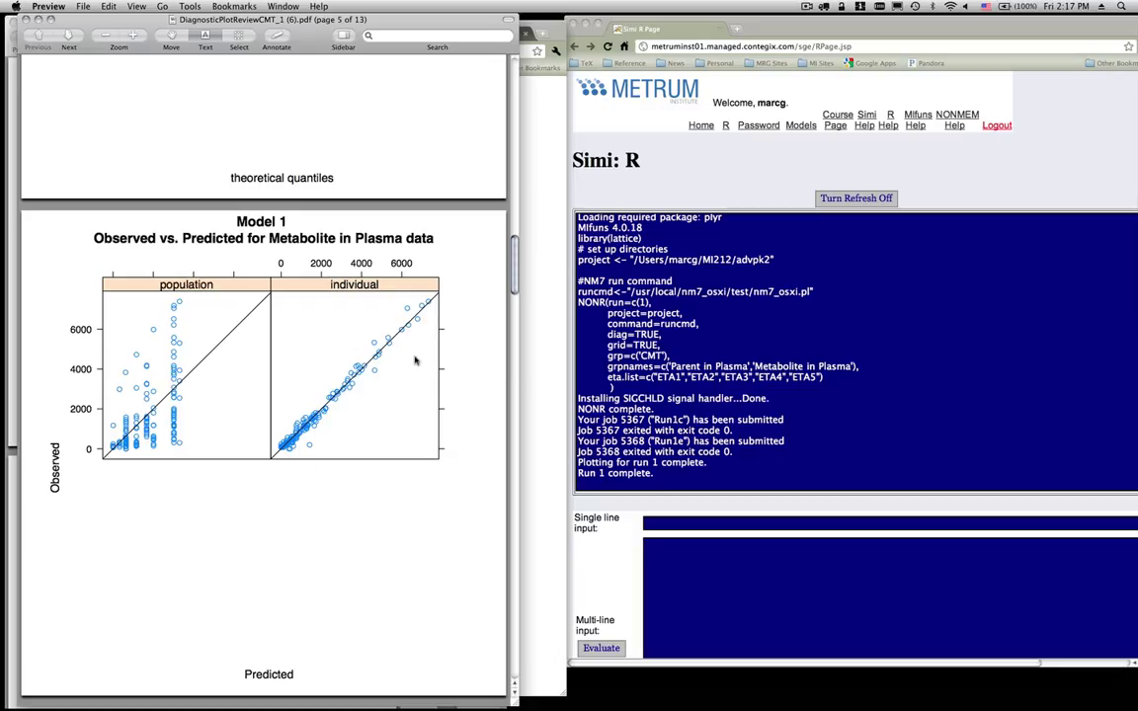
scroll(316, 405, "down", 2)
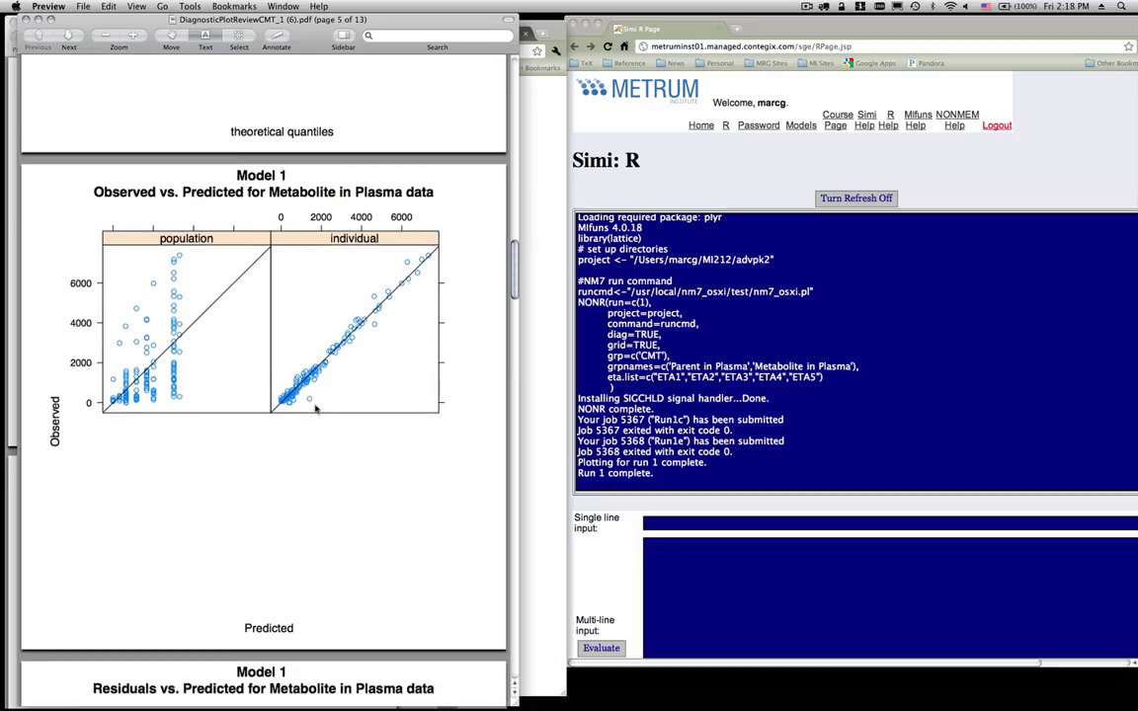
scroll(316, 408, "down", 8)
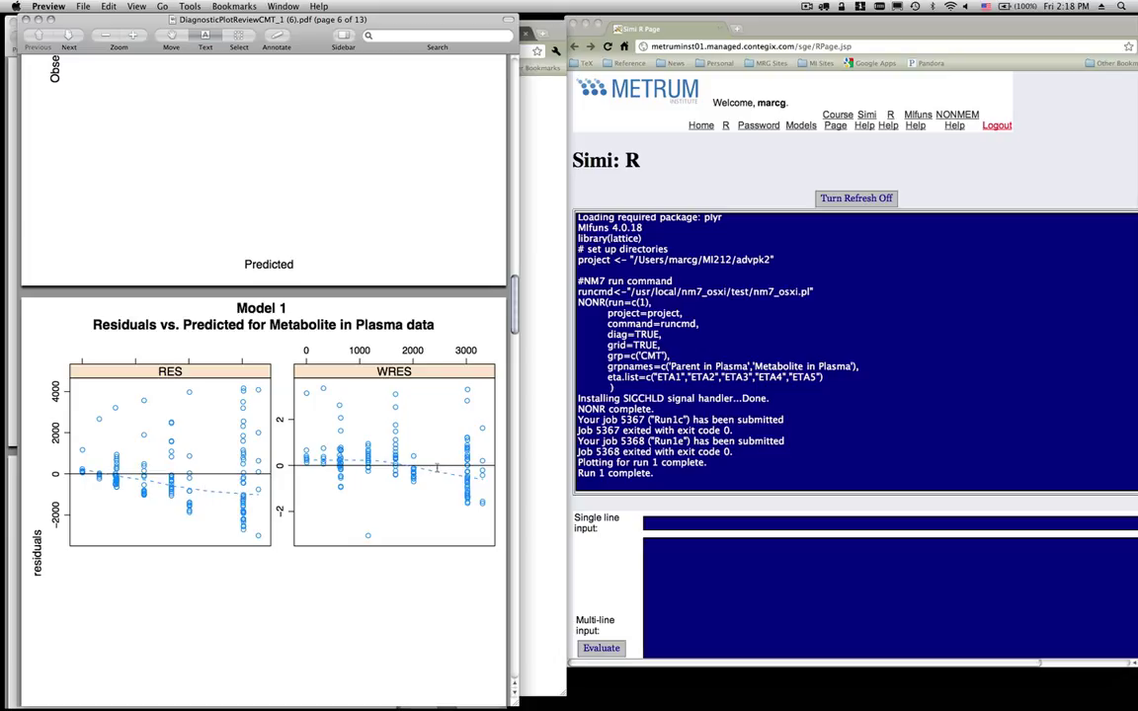
scroll(435, 468, "down", 10)
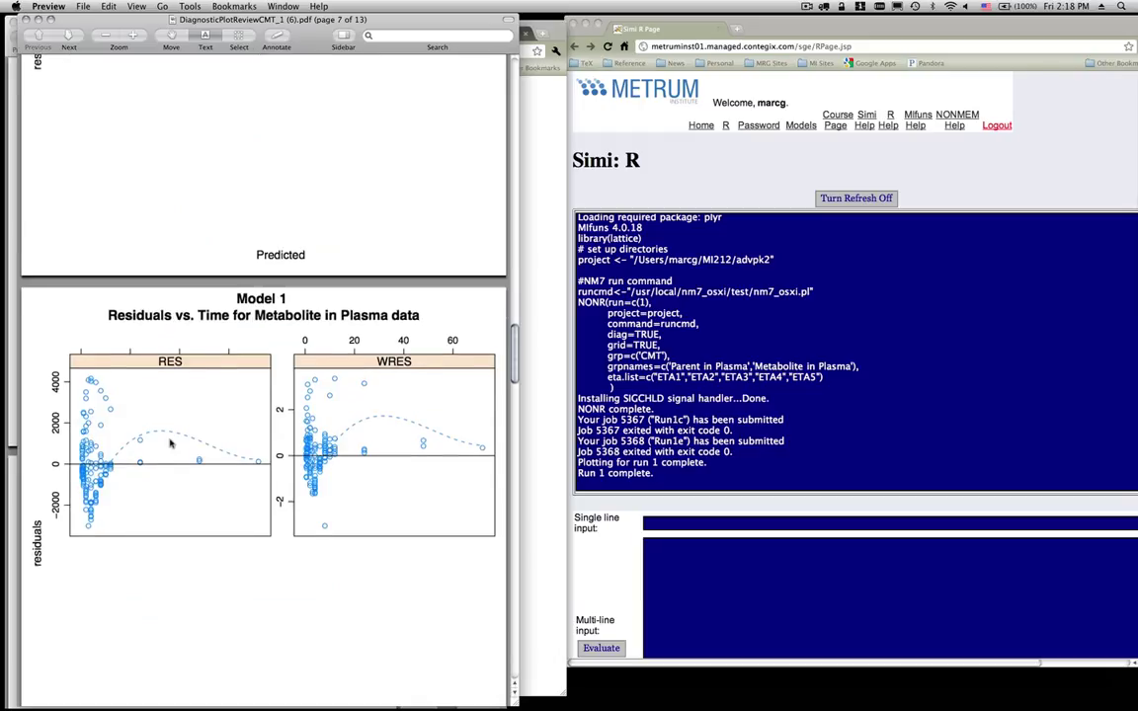
scroll(198, 445, "down", 5)
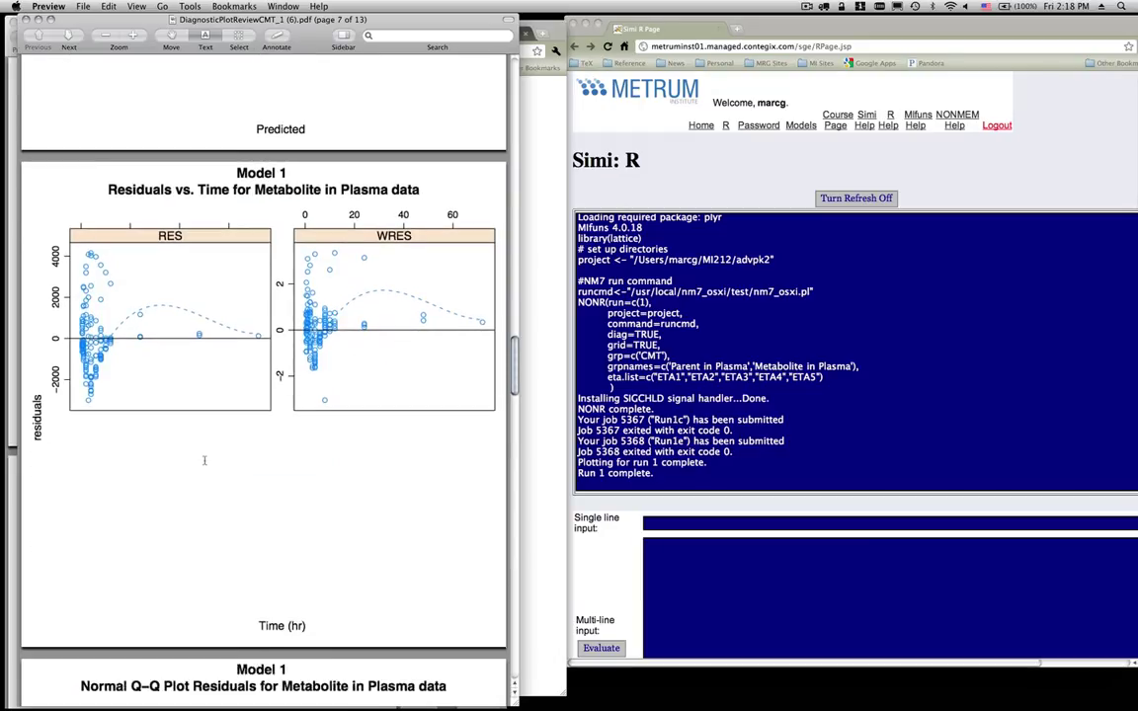
scroll(204, 460, "down", 6)
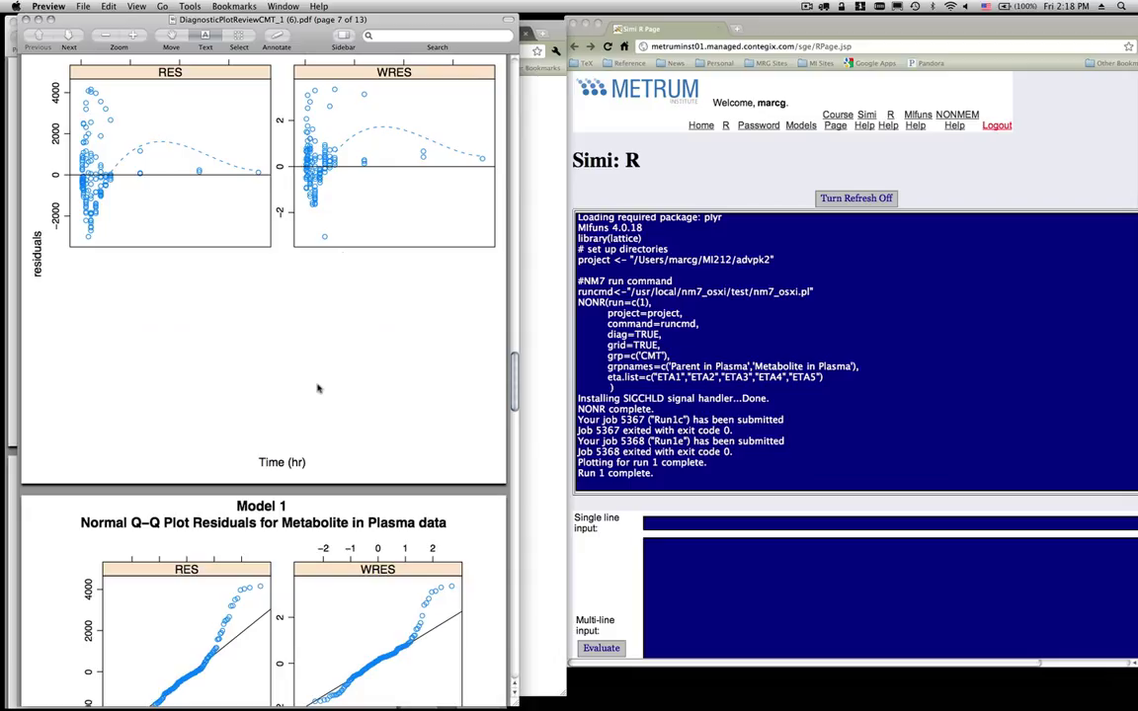
scroll(317, 388, "down", 20)
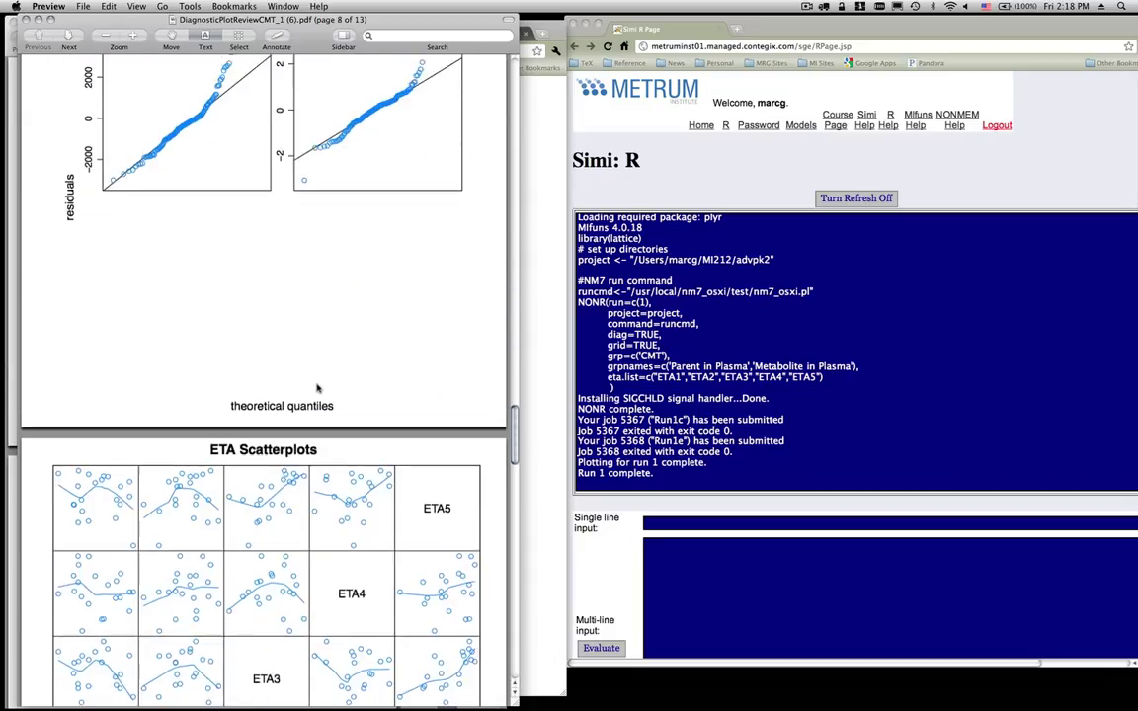
- Examine the scatterplot matrix of ETA1 through ETA5
scroll(317, 388, "down", 11)
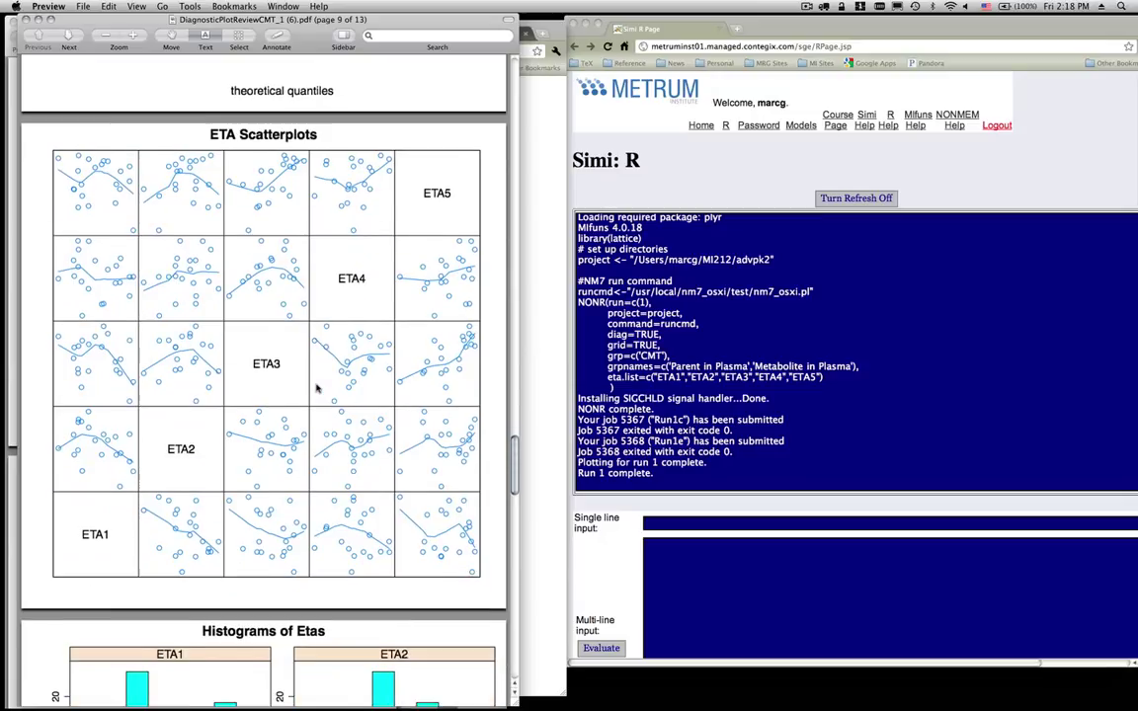
scroll(317, 389, "down", 3)
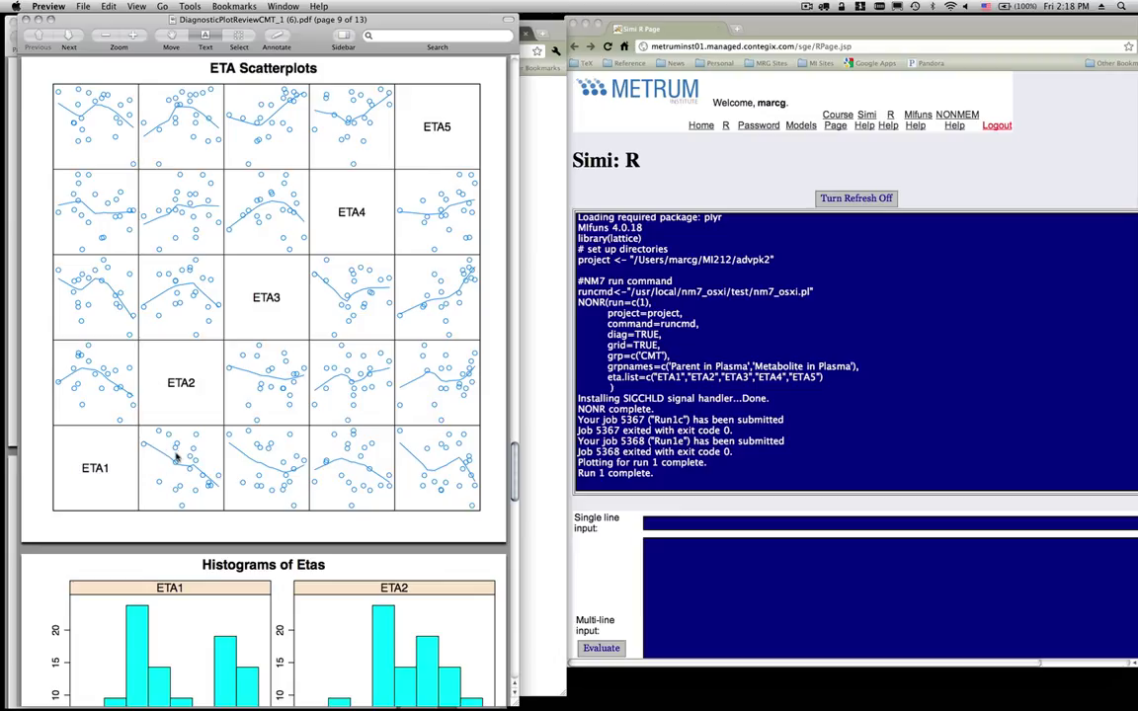
scroll(237, 434, "down", 5)
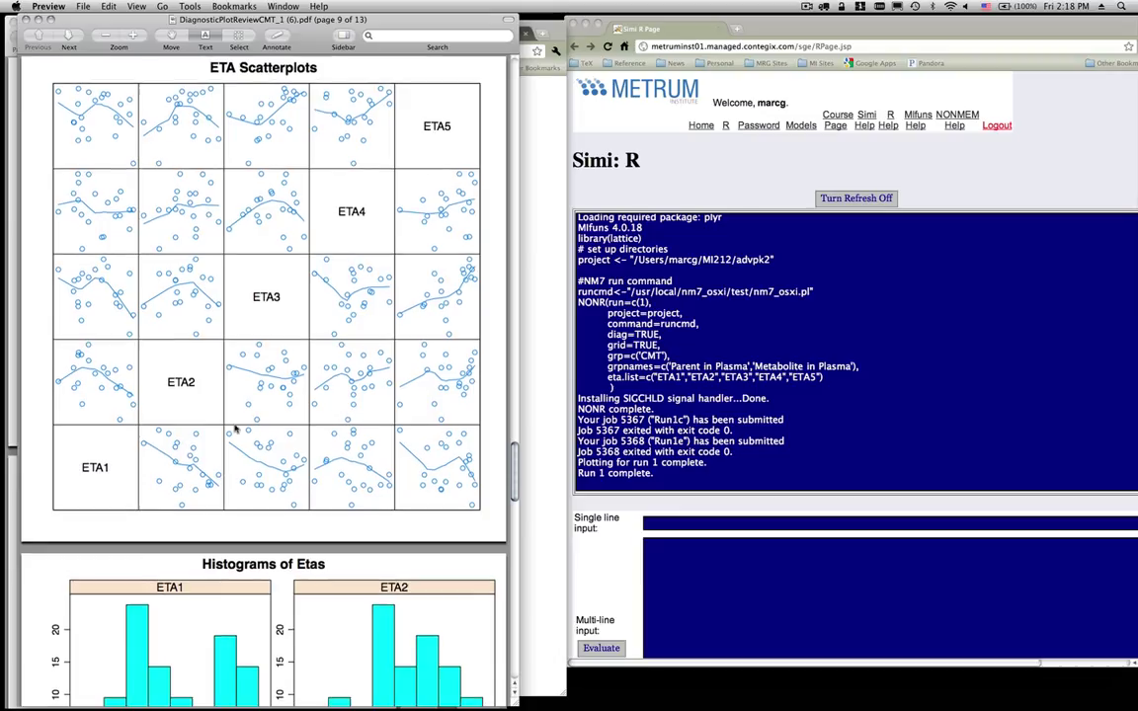
scroll(235, 427, "down", 7)
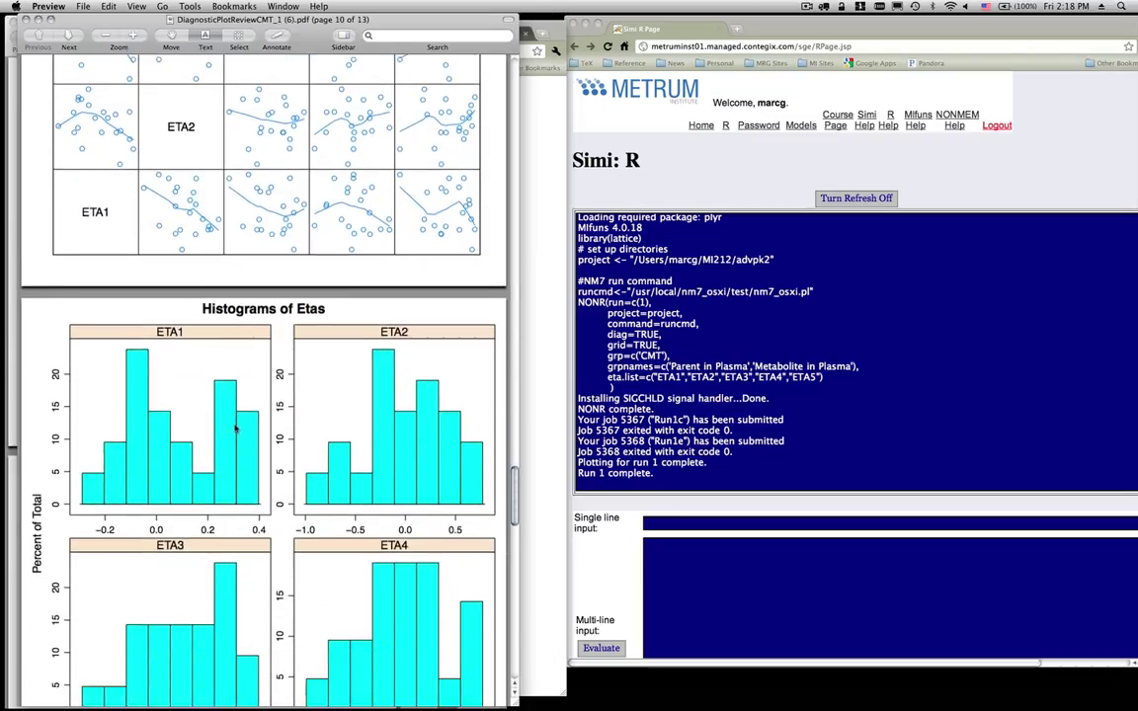
- Examine the histograms and density plots of ETA1 through ETA5 up to the last page of the PDF
scroll(235, 426, "down", 2)
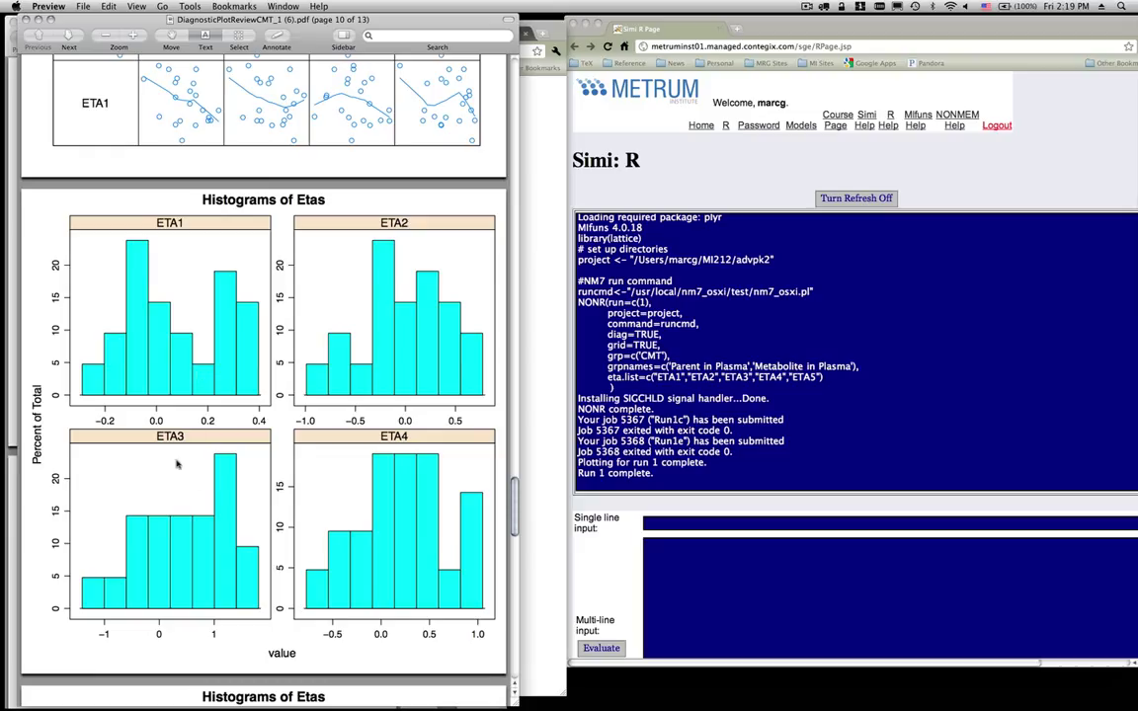
scroll(179, 417, "down", 3)
scroll(179, 418, "down", 10)
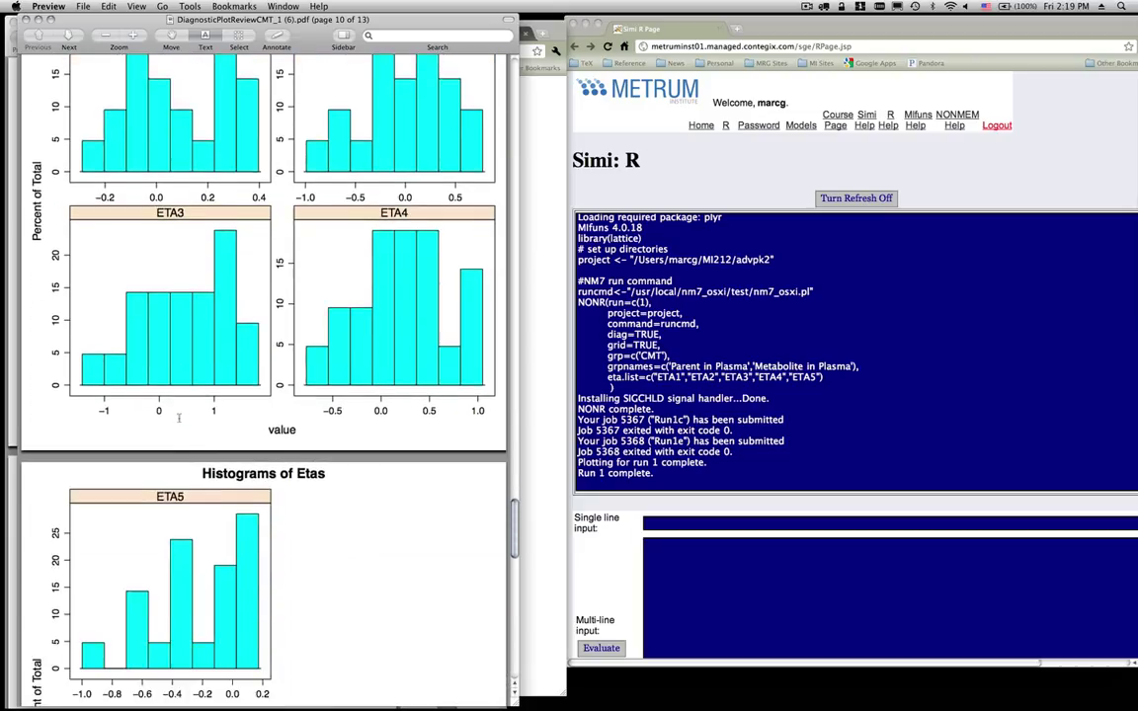
scroll(178, 418, "down", 15)
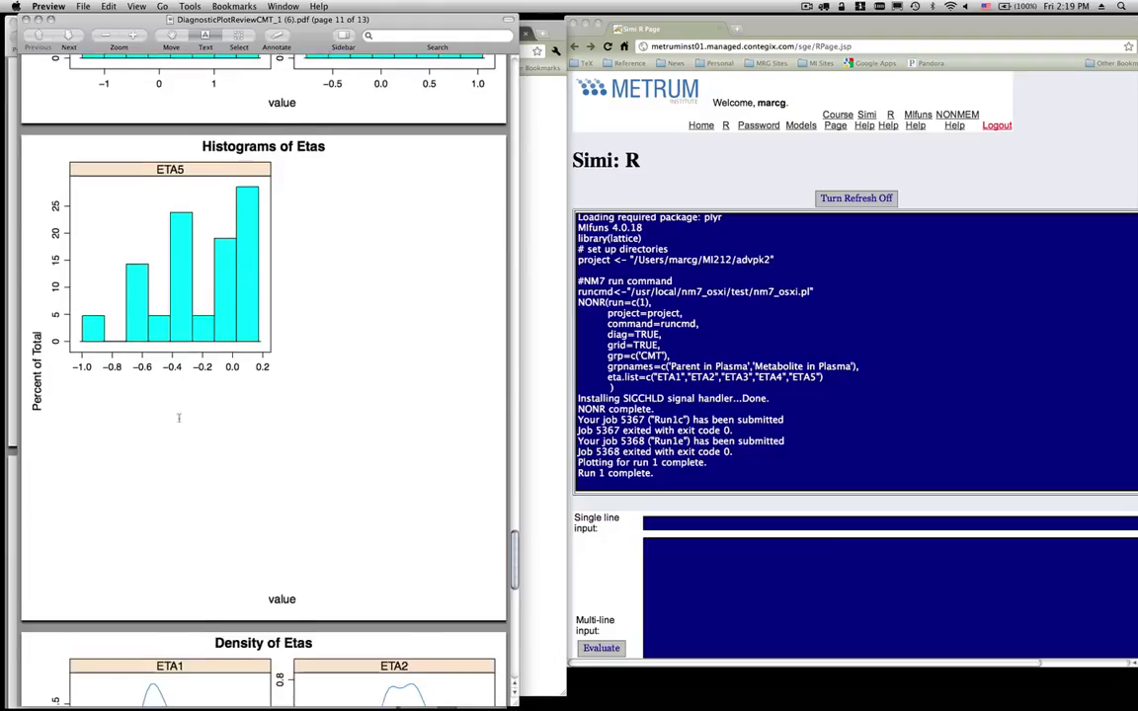
scroll(178, 418, "down", 2)
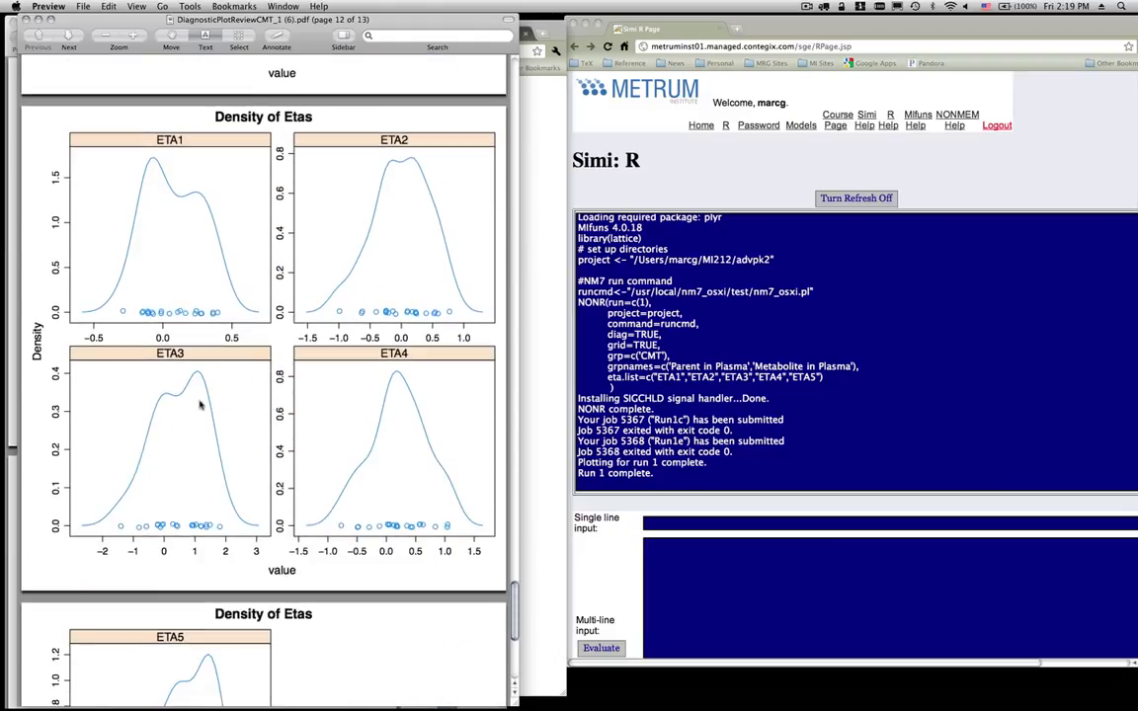
scroll(210, 371, "down", 10)
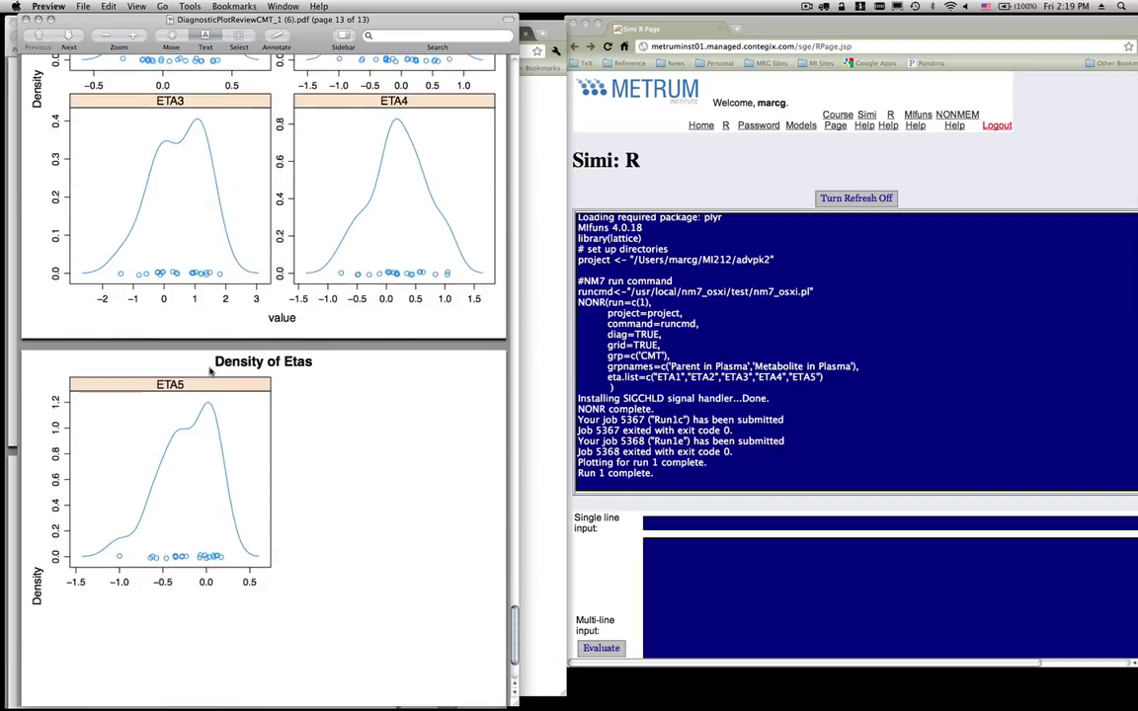
scroll(246, 325, "down", 5)
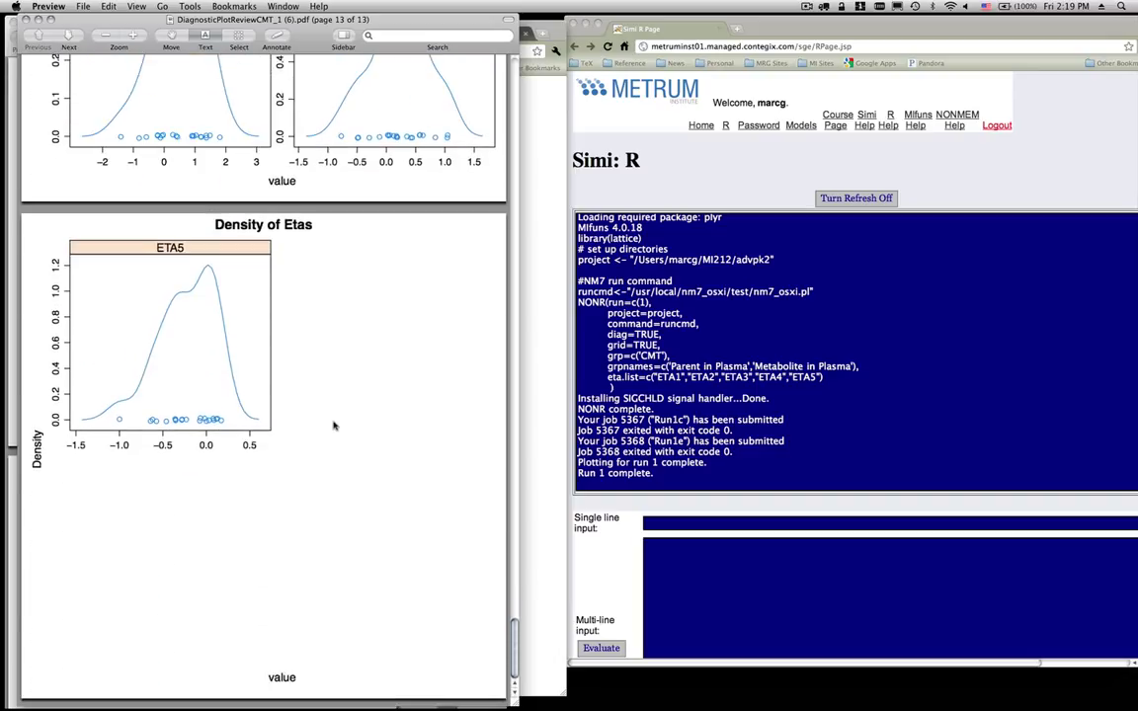
- Close both copies of the diagnostic plot PDF and the blank Chrome tab to return to the advpk2 file listing
mouse_move(2, 3)
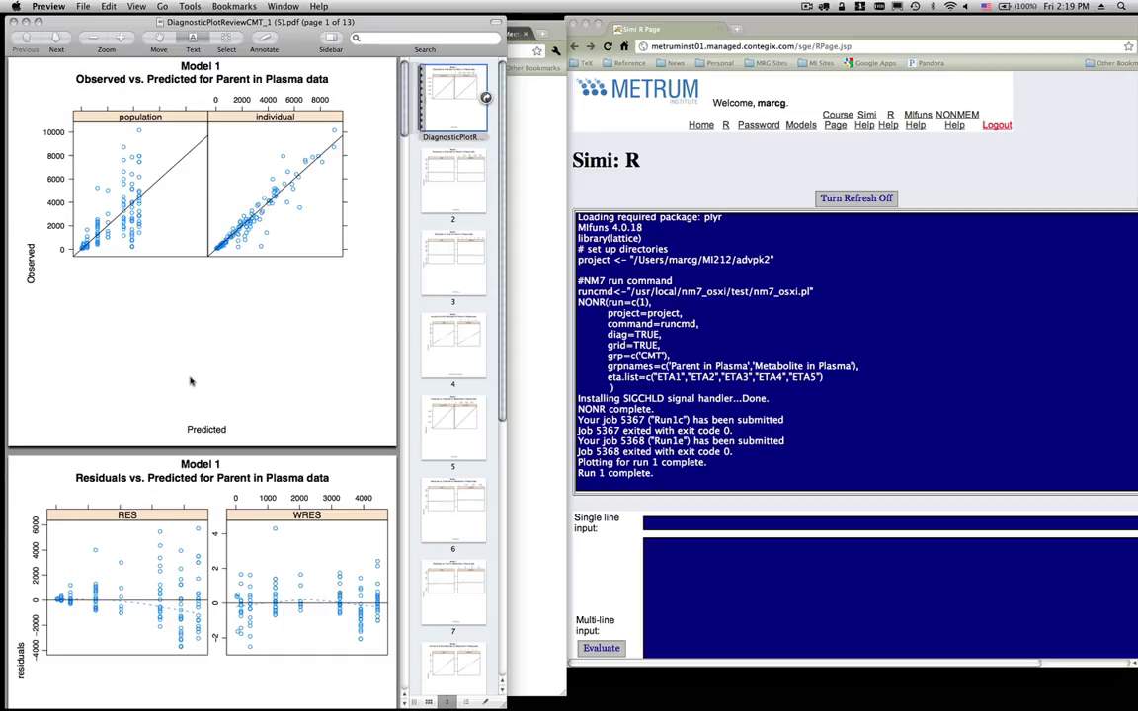
left_click(14, 21)
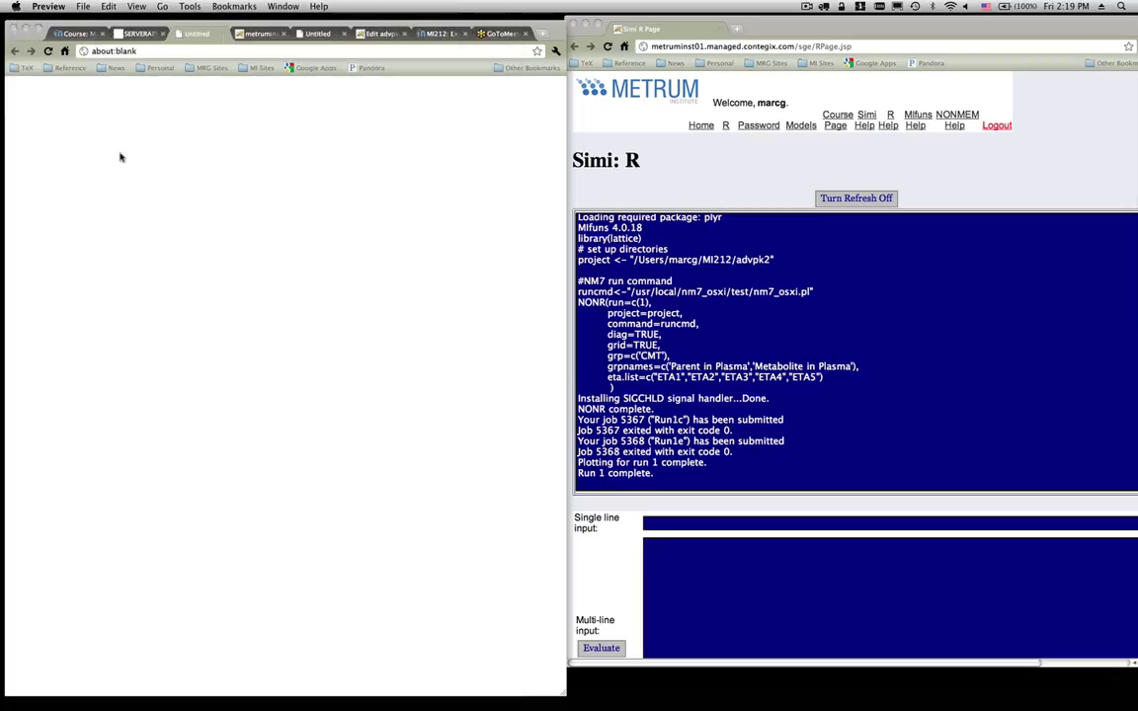
left_click(221, 34)
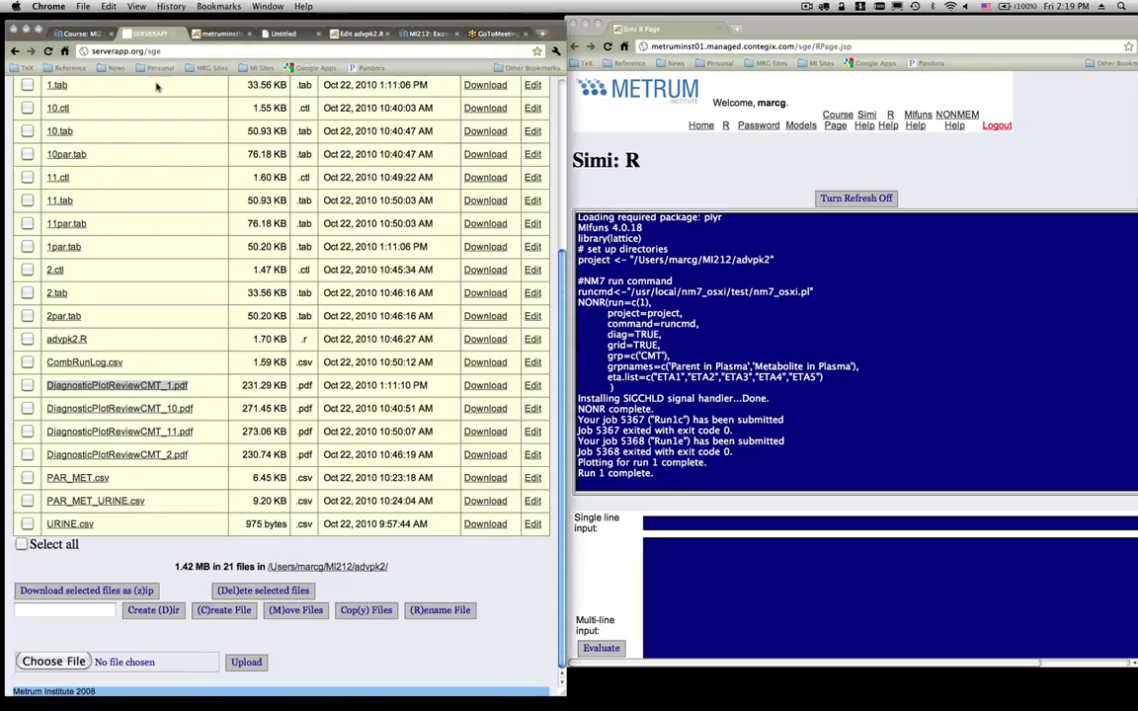
- Open the 2.ctl control stream from the advpk2 file listing for editing in a separate tab
scroll(122, 184, "up", 2)
scroll(122, 184, "up", 3)
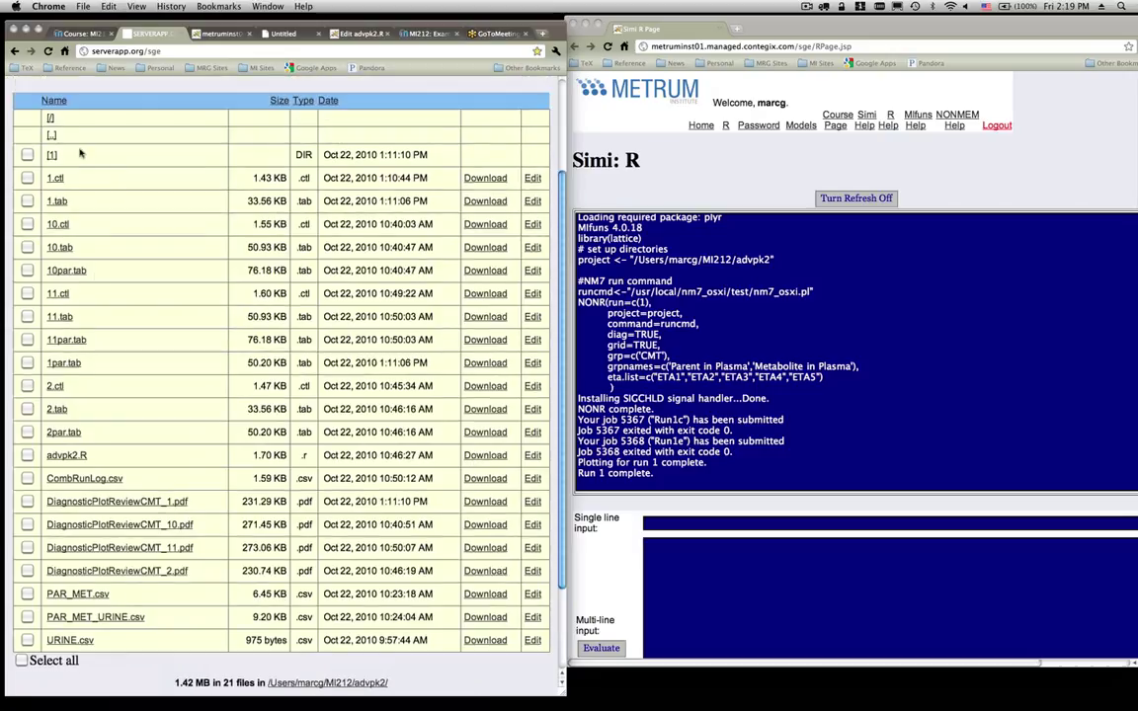
left_click(532, 387, "super")
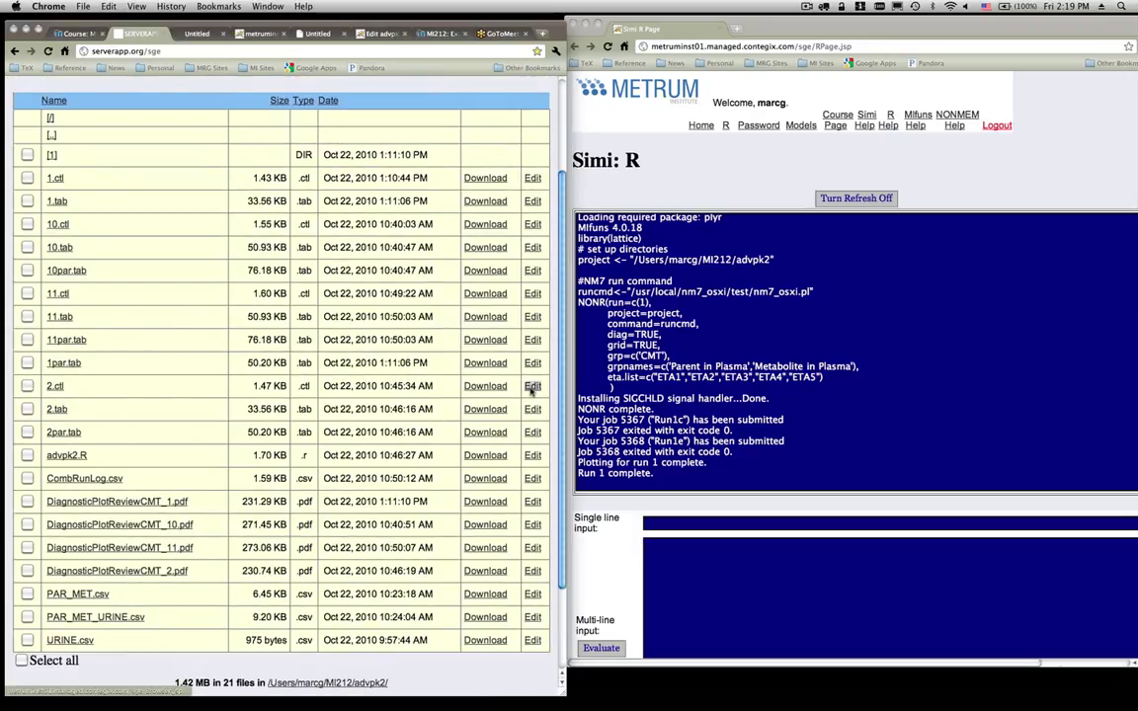
left_click(198, 33)
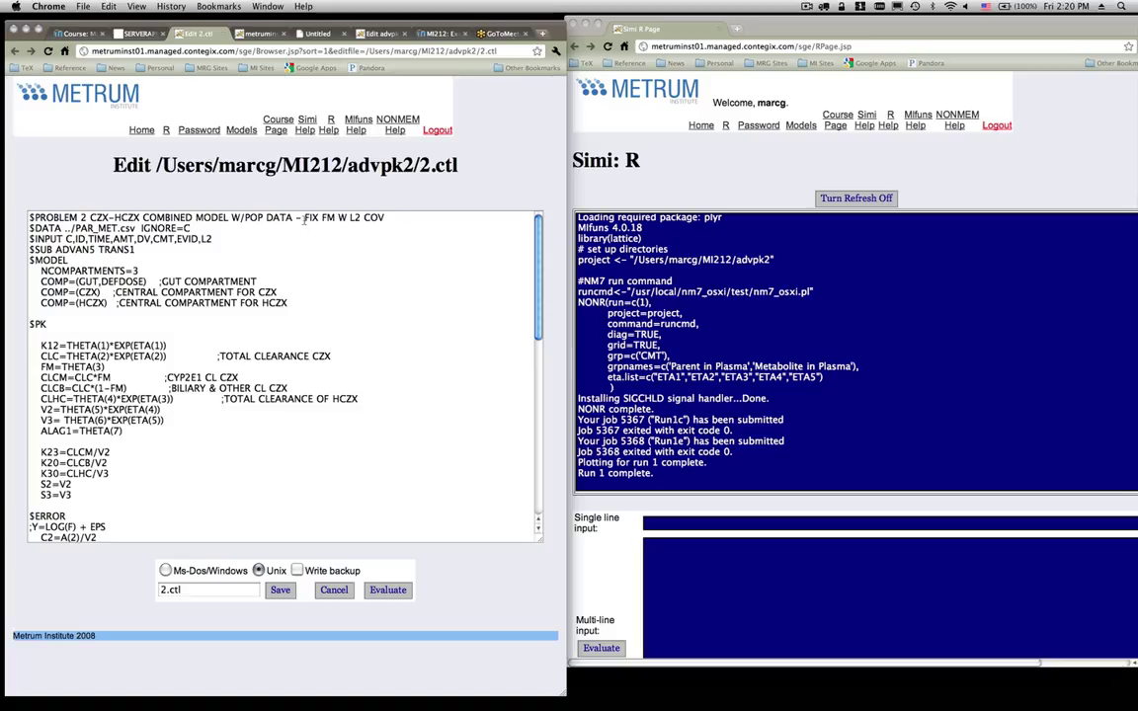
- Review 2.ctl, highlighting "FIX FM W L2 COV" in $PROBLEM and L2 in $INPUT, and inspect the $ERROR, $THETA, $OMEGA and $SIGMA BLOCK(2) sections
left_click_drag(303, 220, 385, 218)
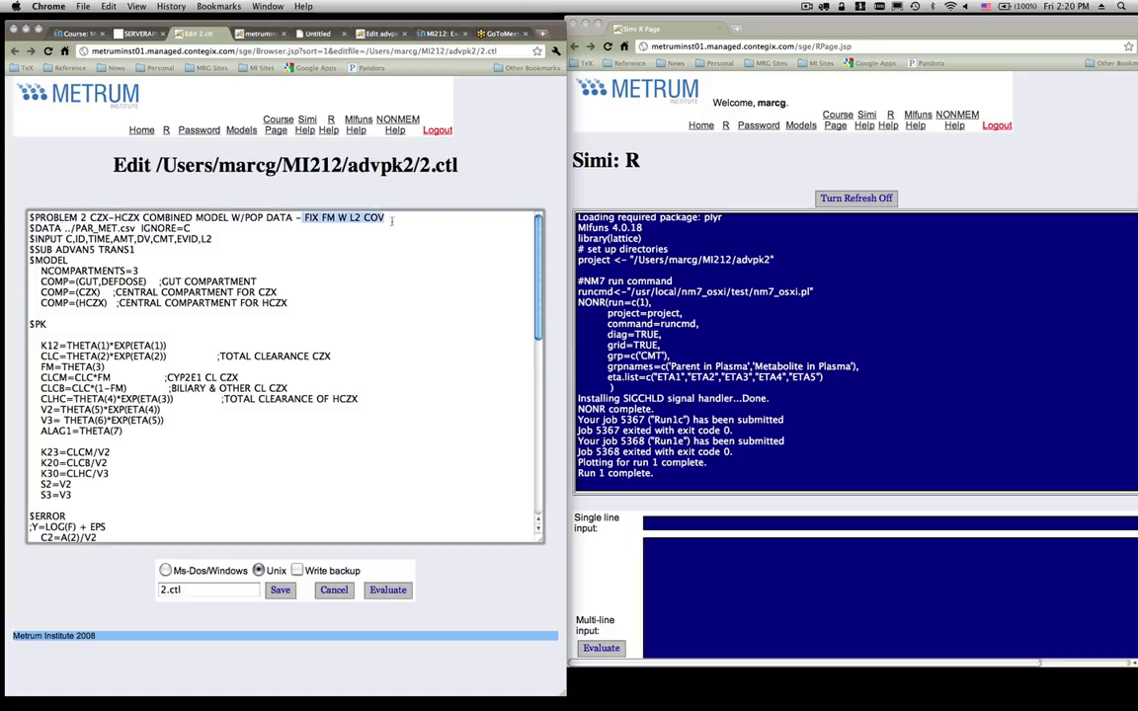
left_click(290, 256)
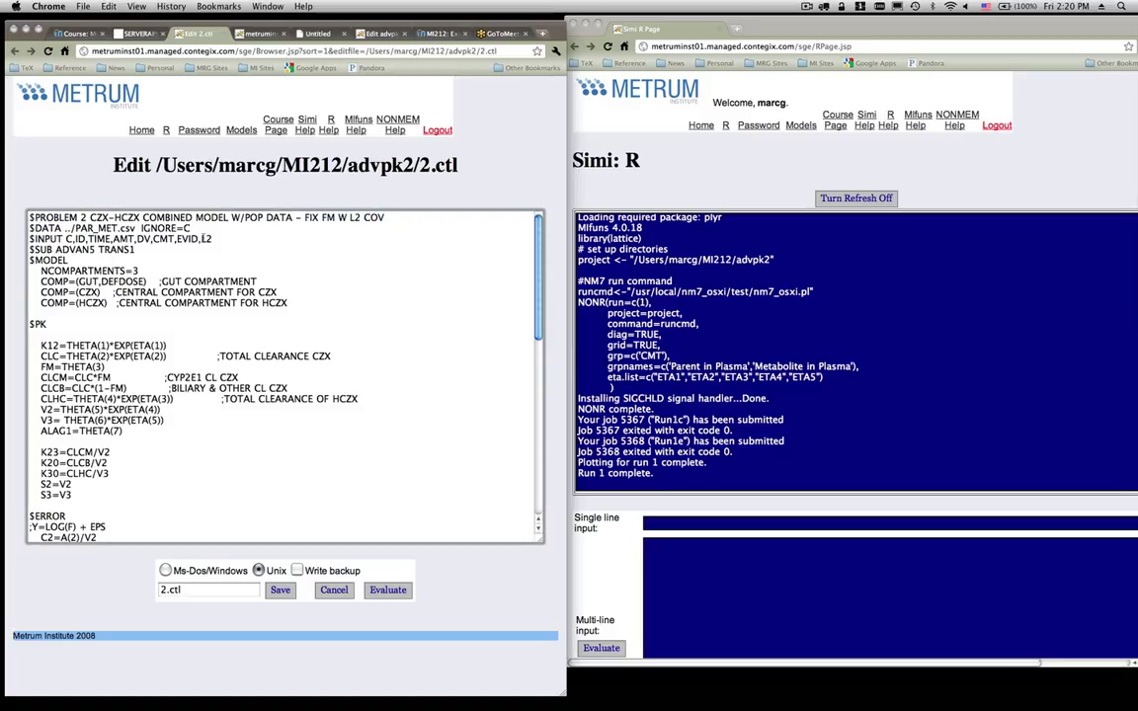
double_click(205, 238)
scroll(258, 303, "down", 3)
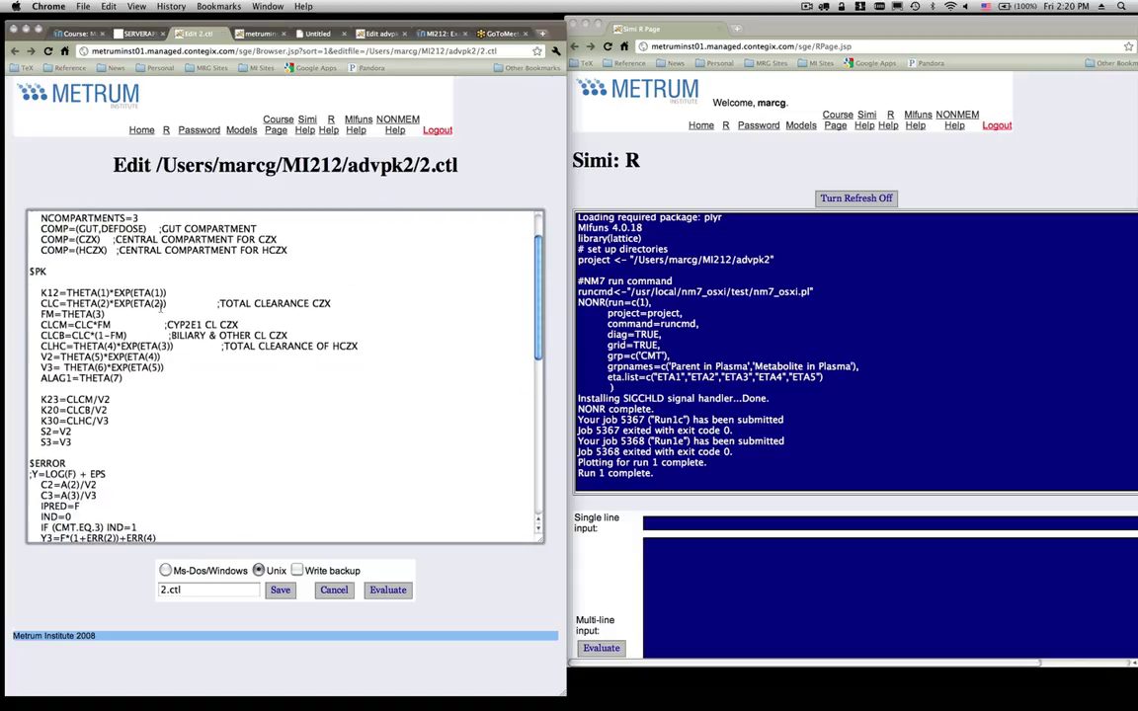
scroll(143, 279, "down", 15)
scroll(160, 309, "down", 5)
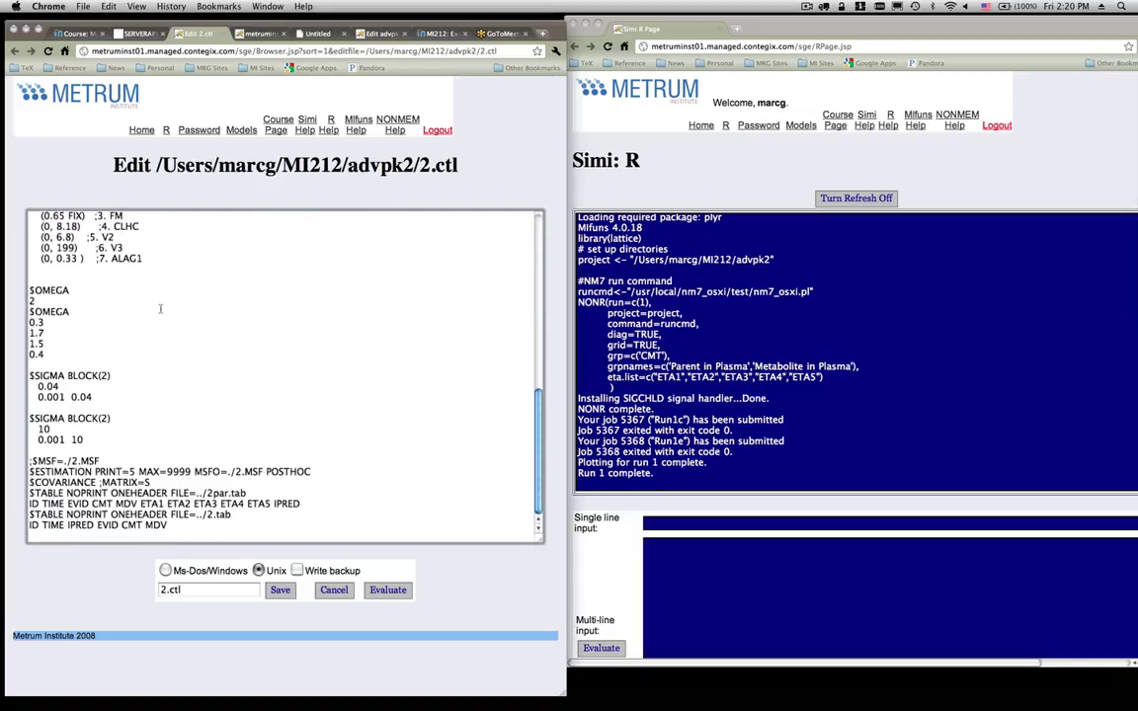
scroll(160, 309, "up", 6)
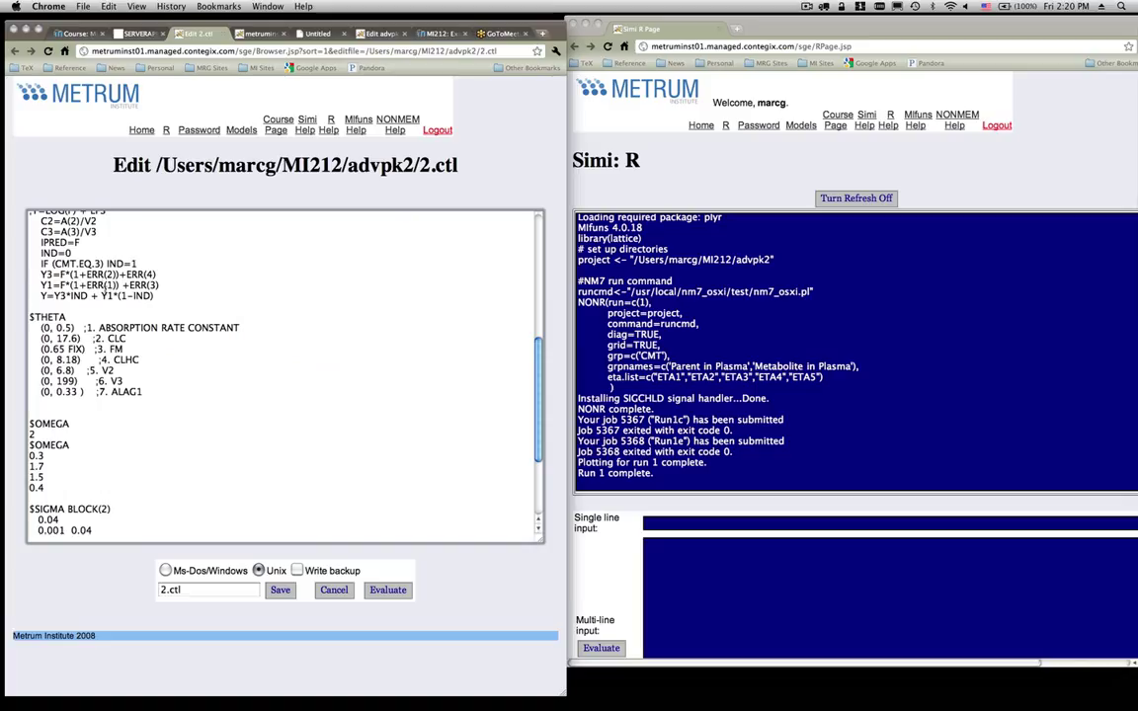
- Examine the Y3 and Y1 residual error equations in 2.ctl against the two $SIGMA BLOCK(2) sections and the $ESTIMATION and $TABLE records
left_click_drag(111, 284, 99, 277)
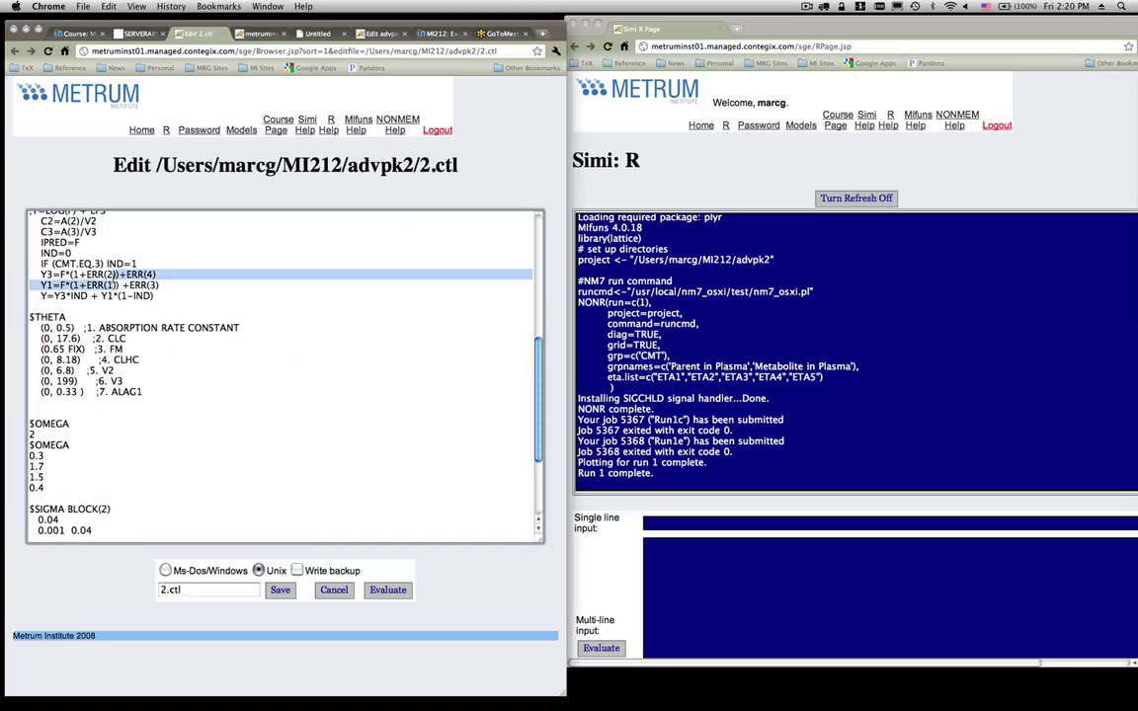
left_click(104, 285)
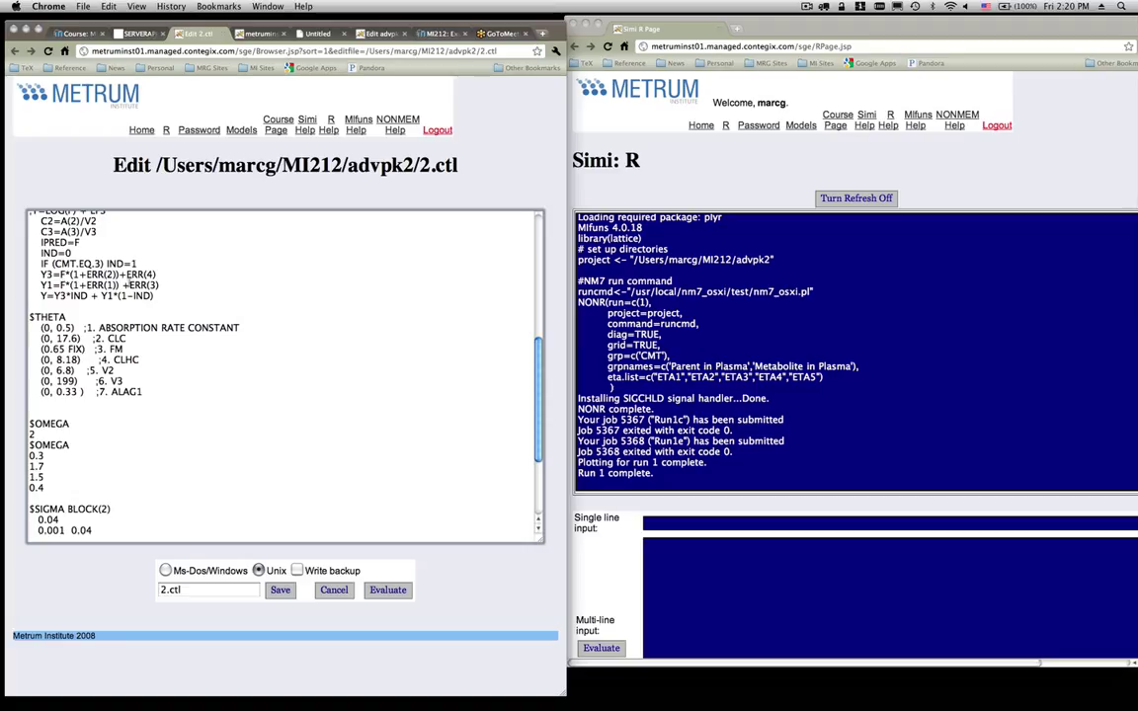
scroll(177, 412, "down", 3)
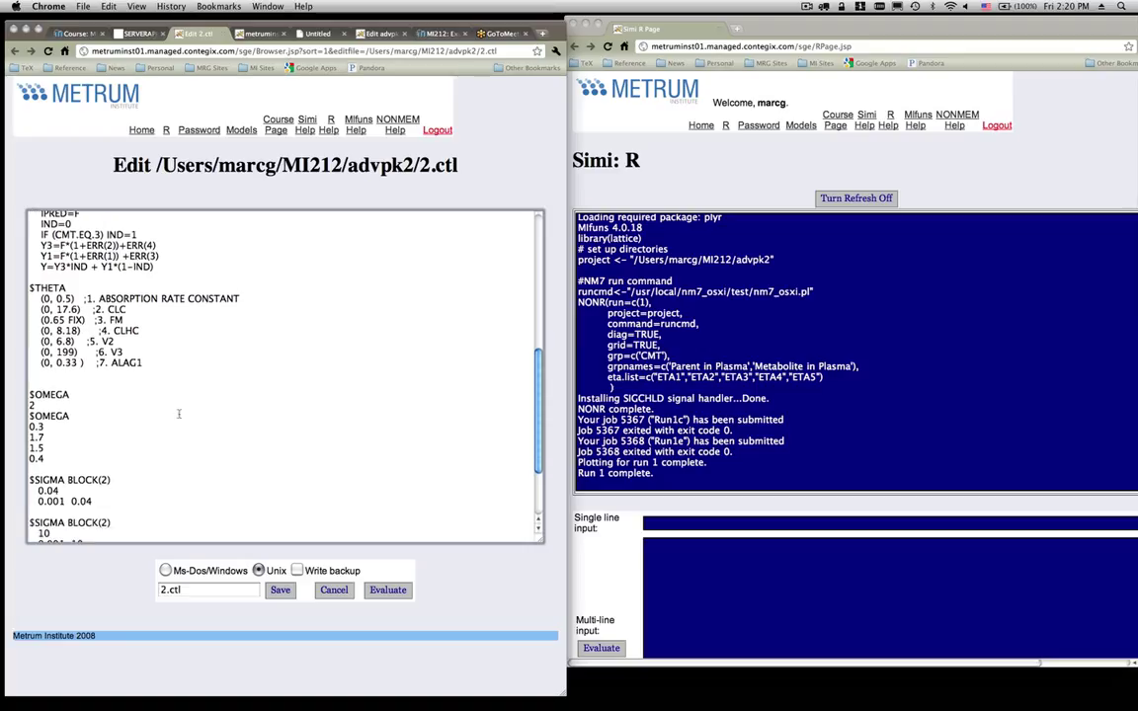
scroll(177, 411, "down", 2)
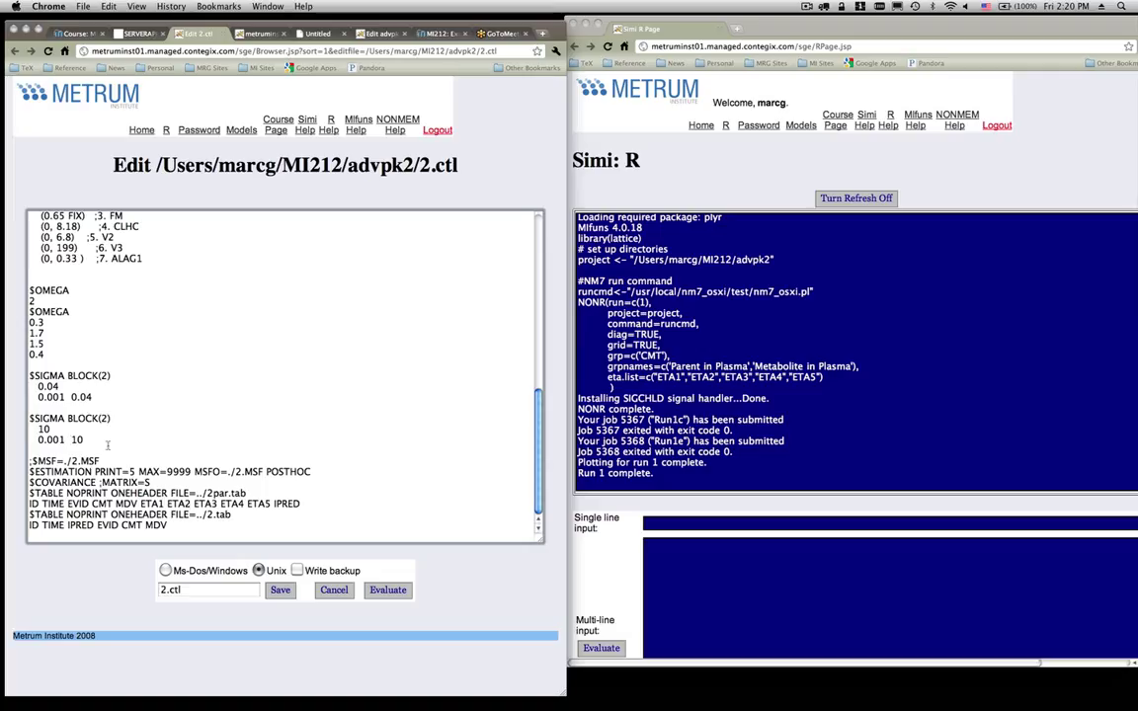
scroll(194, 445, "up", 3)
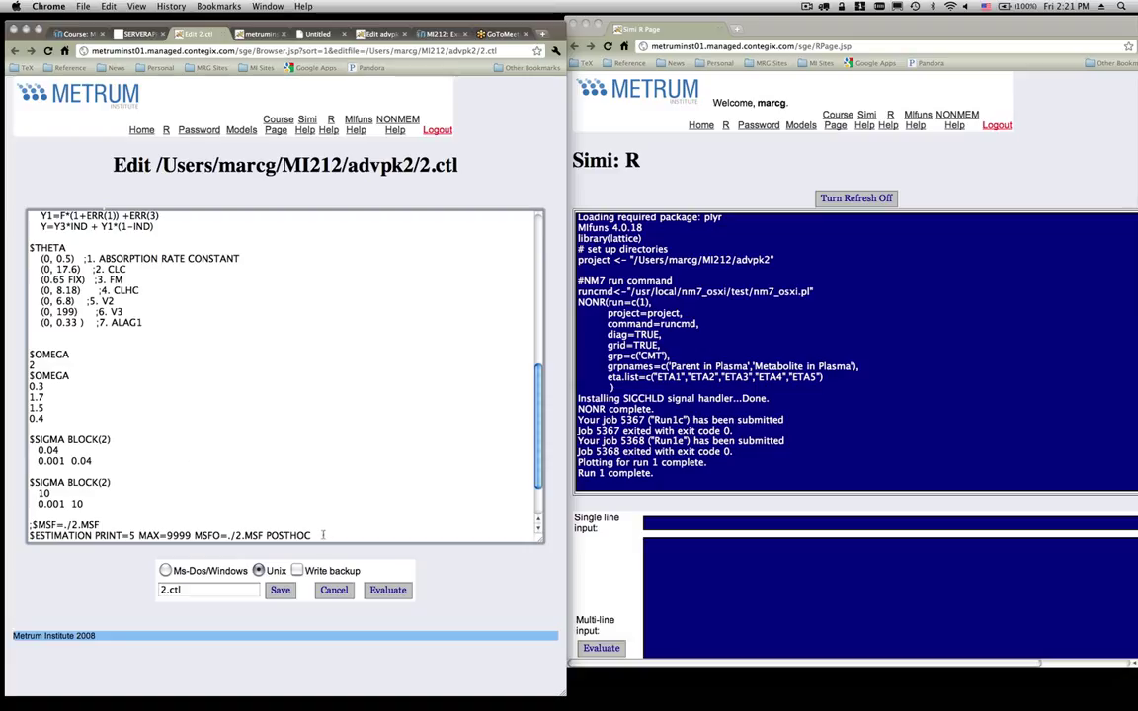
- Save 2.ctl in Unix format and close its editor along with the leftover untitled and metruminst01 browser tabs
left_click(281, 590)
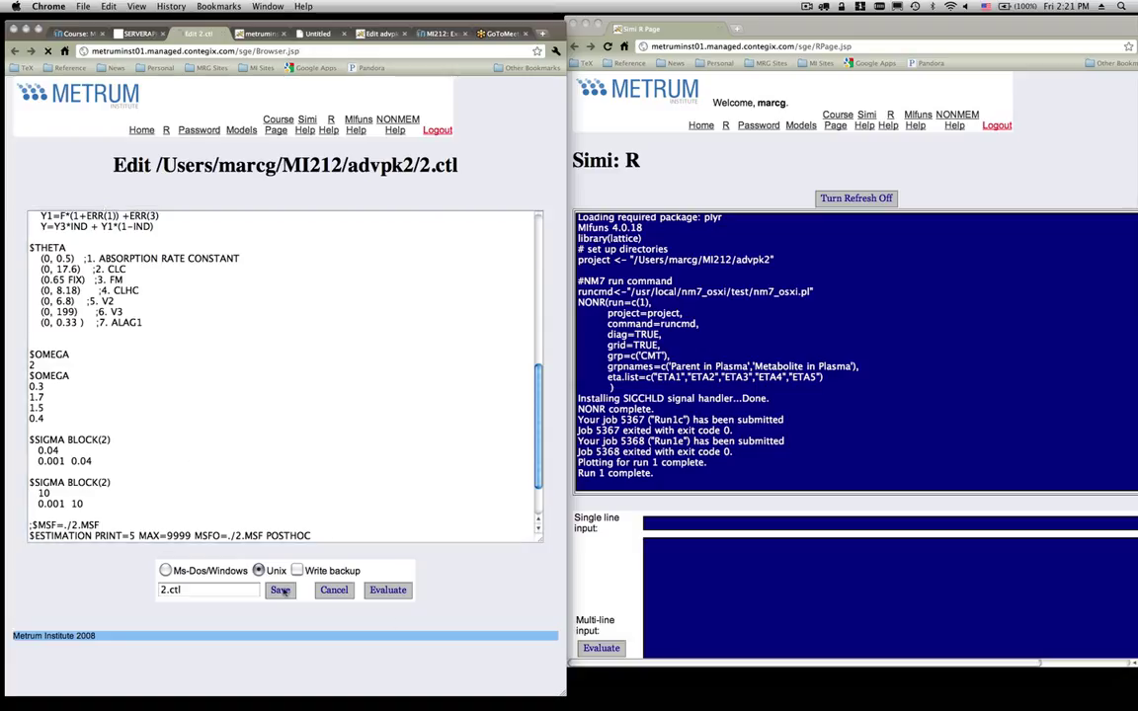
left_click(343, 34)
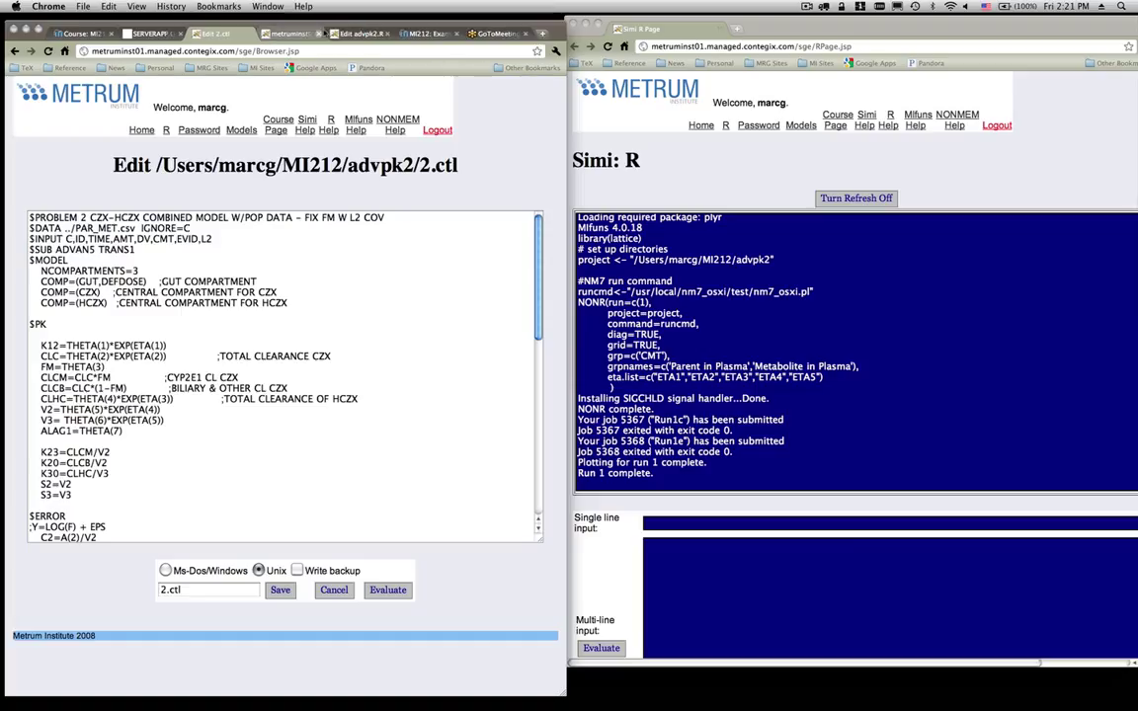
left_click(252, 34)
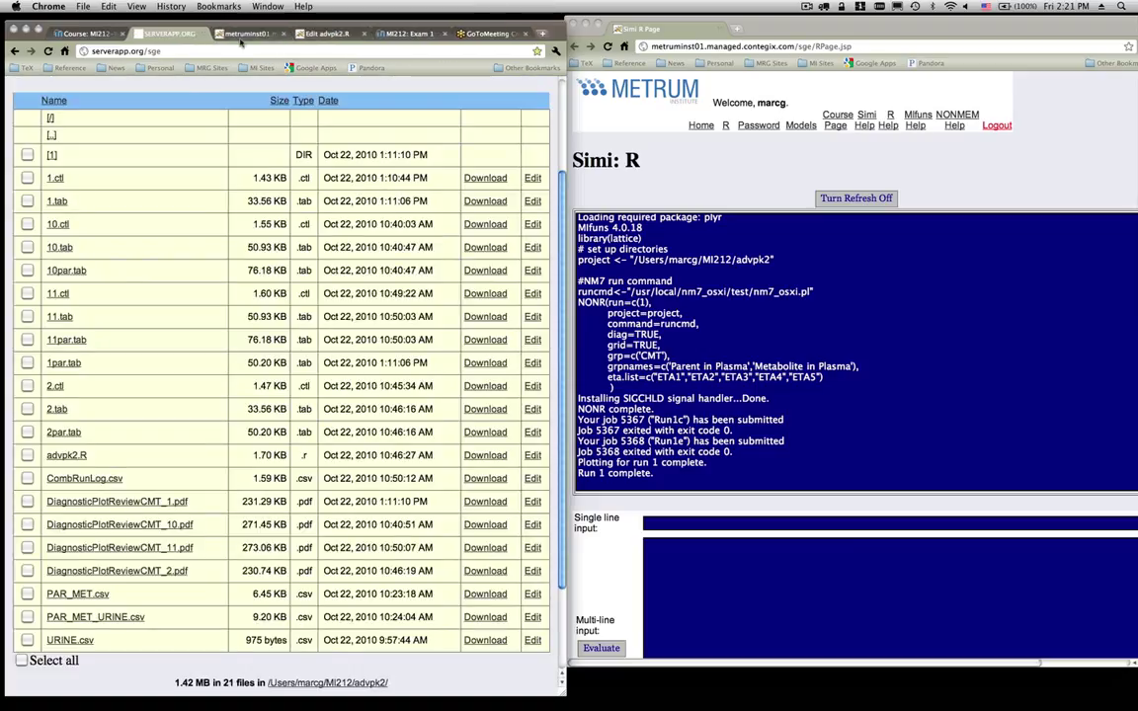
left_click(284, 34)
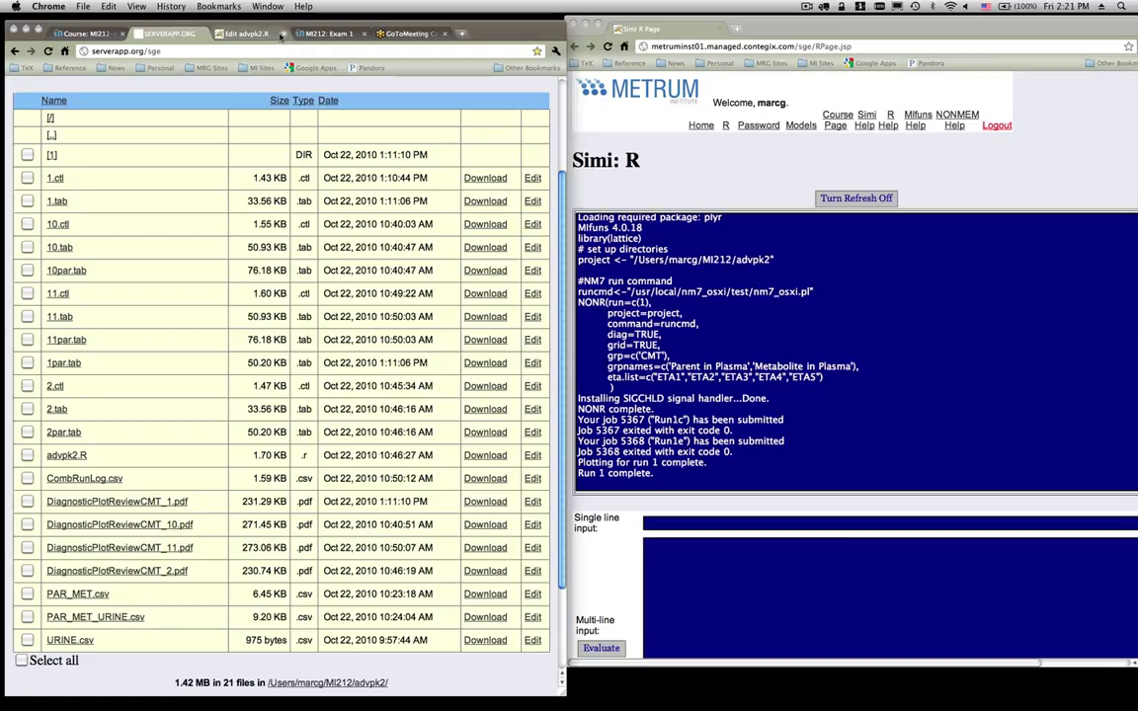
- Run only the NONR block for 2.ctl, parent and metabolite in plasma with L2 covariance, from the advpk2.R script
left_click(254, 33)
left_click(262, 312)
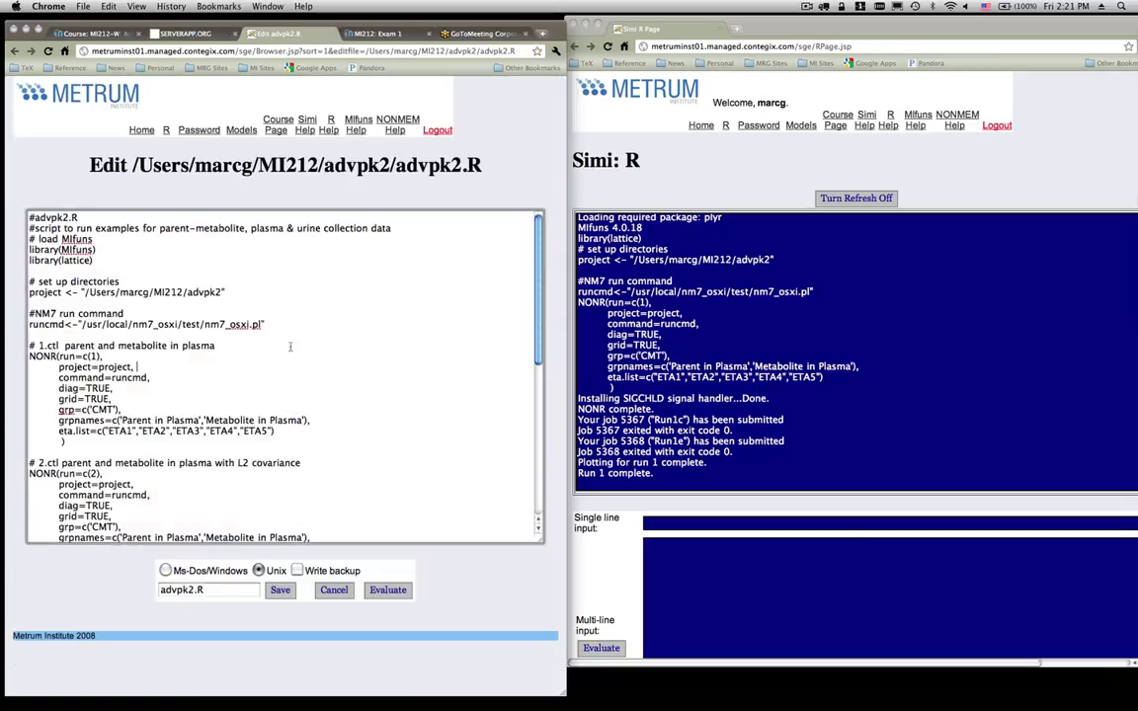
scroll(255, 321, "down", 3)
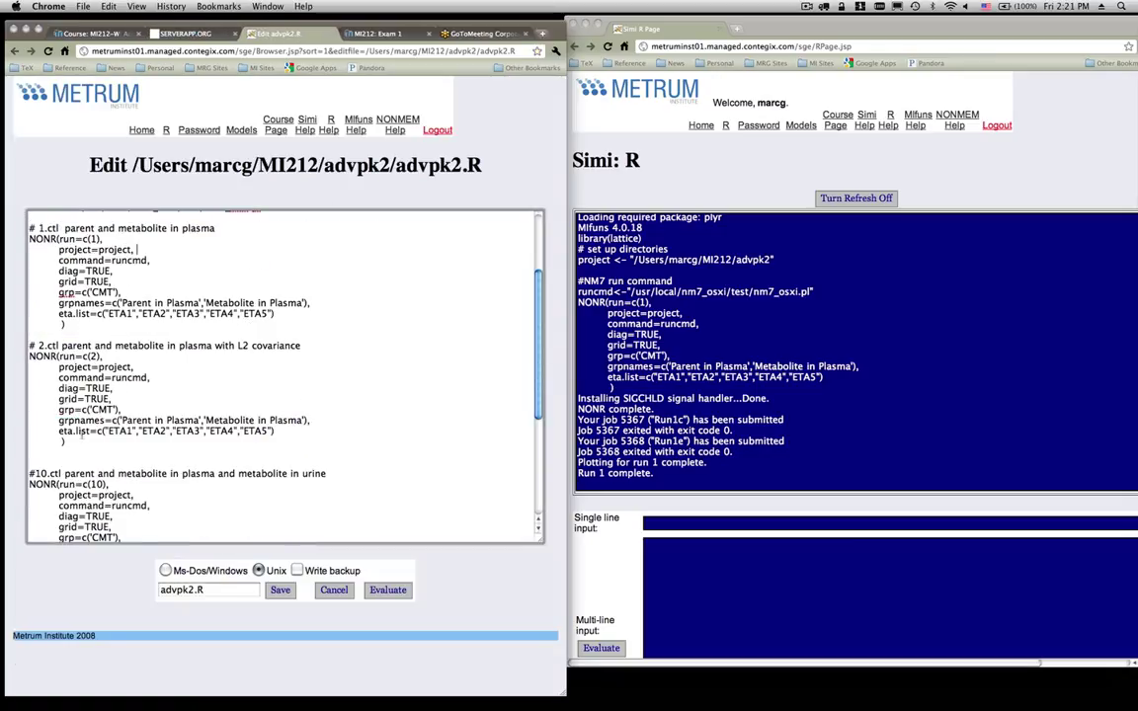
left_click_drag(74, 448, 31, 342)
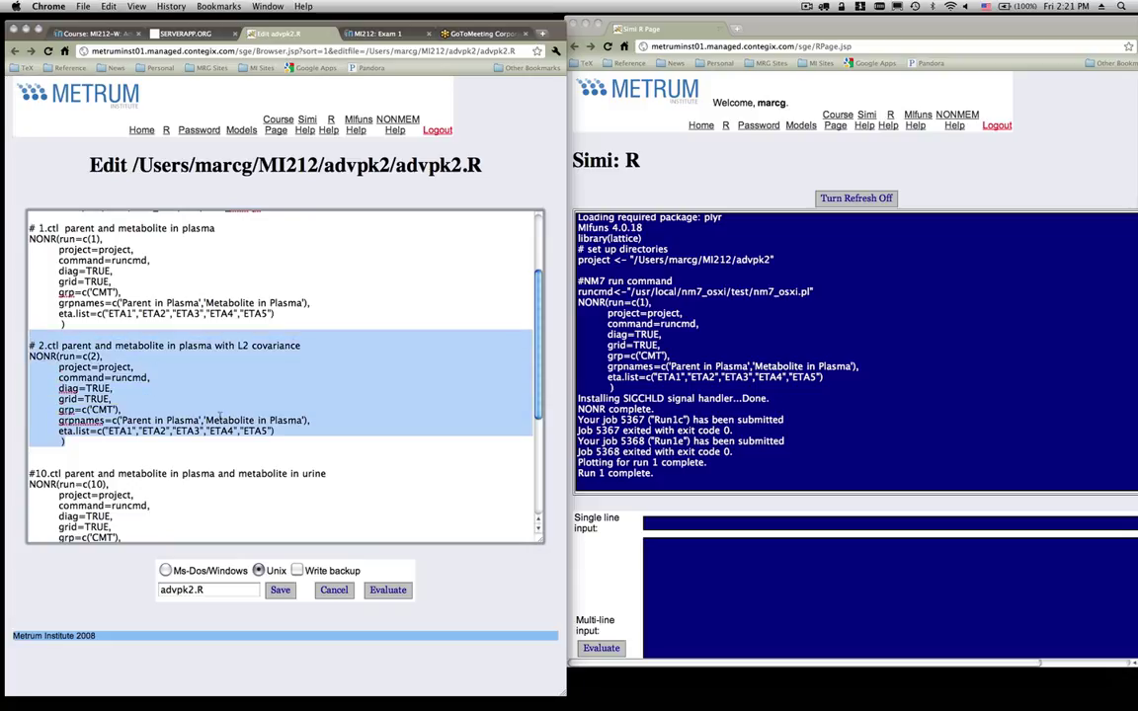
left_click(393, 591)
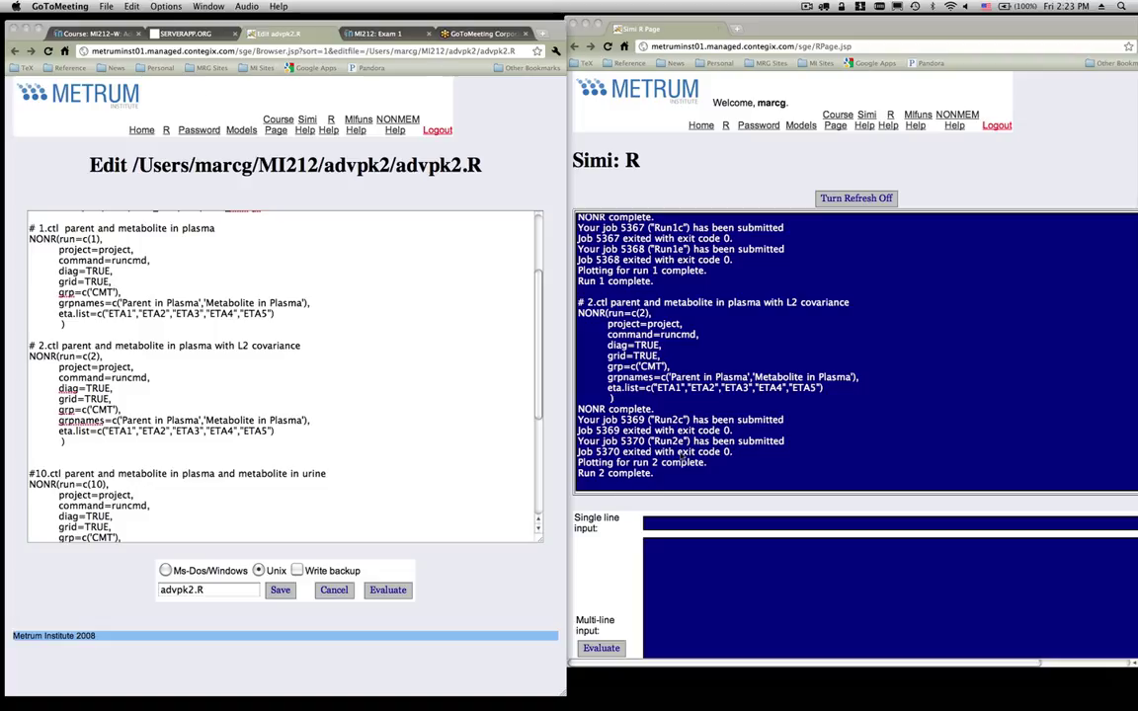
- Reload the advpk2 file listing via its parent folder and open the output file 2.lst from run folder 2
left_click(182, 34)
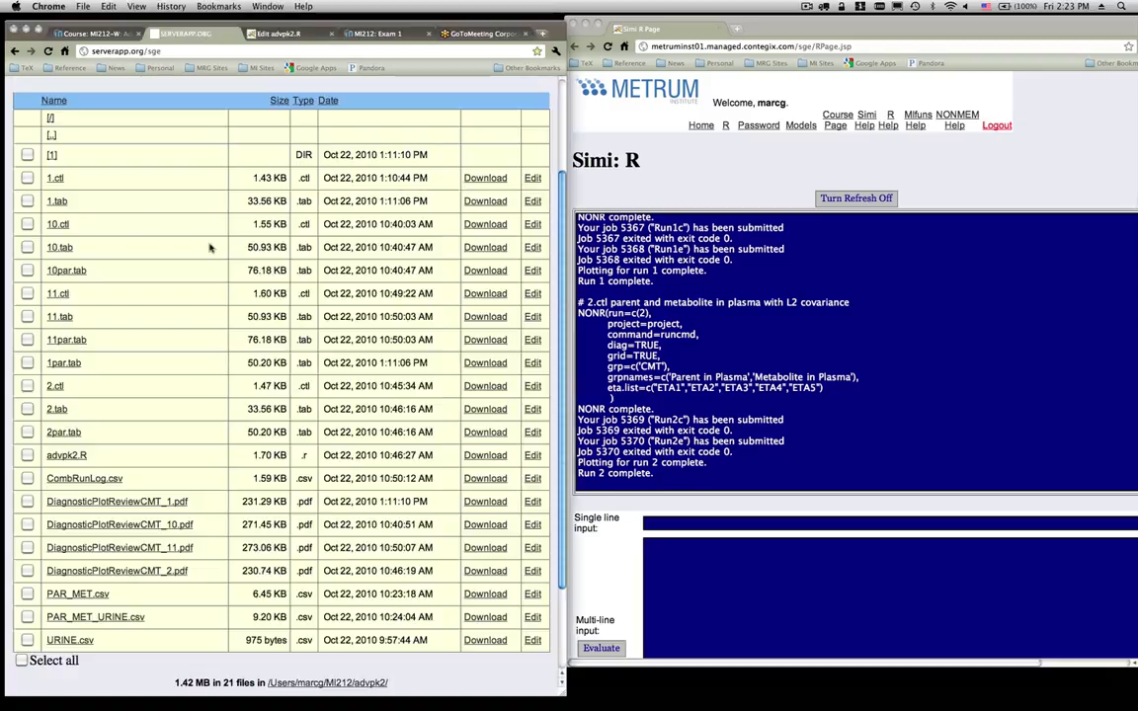
left_click(51, 134)
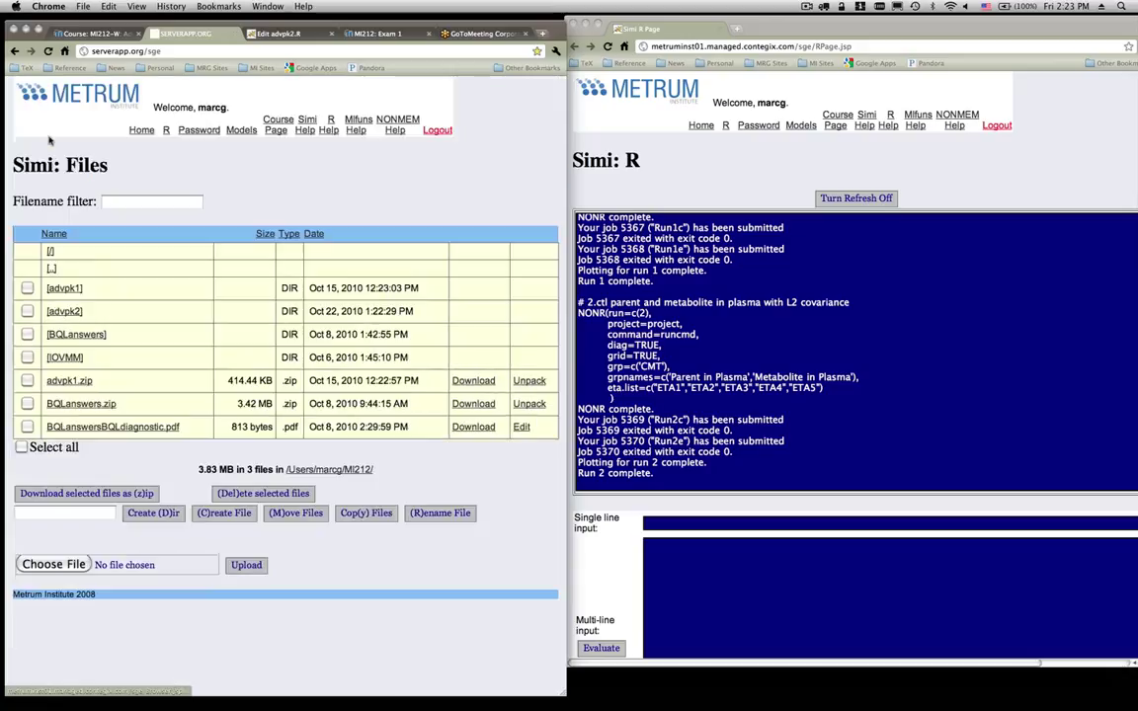
left_click(59, 311)
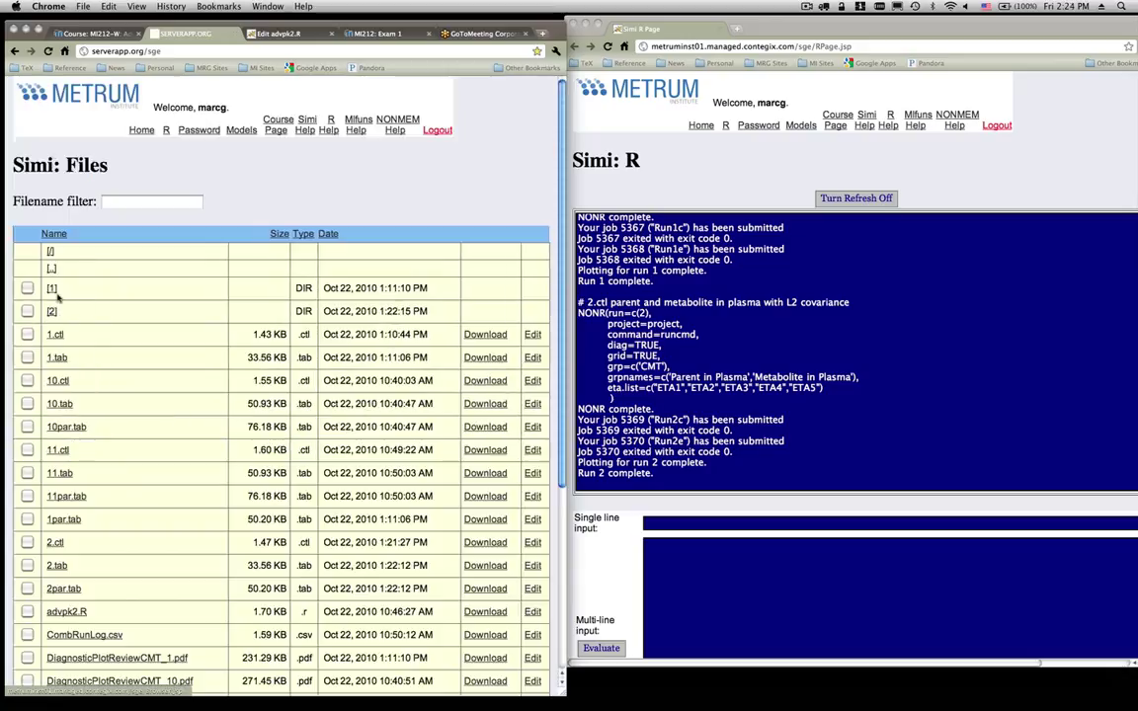
left_click(52, 312)
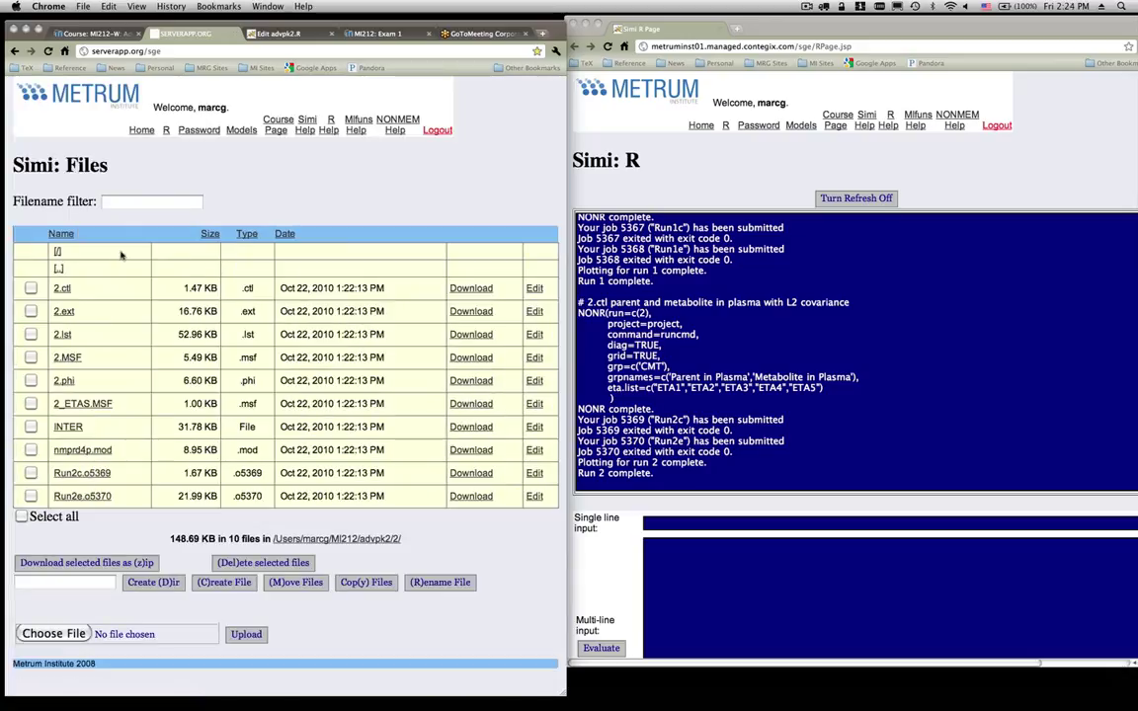
left_click(61, 335)
- Read through 2.lst from the control stream and problem summary through the iteration history to the #TERM section
scroll(276, 289, "down", 5)
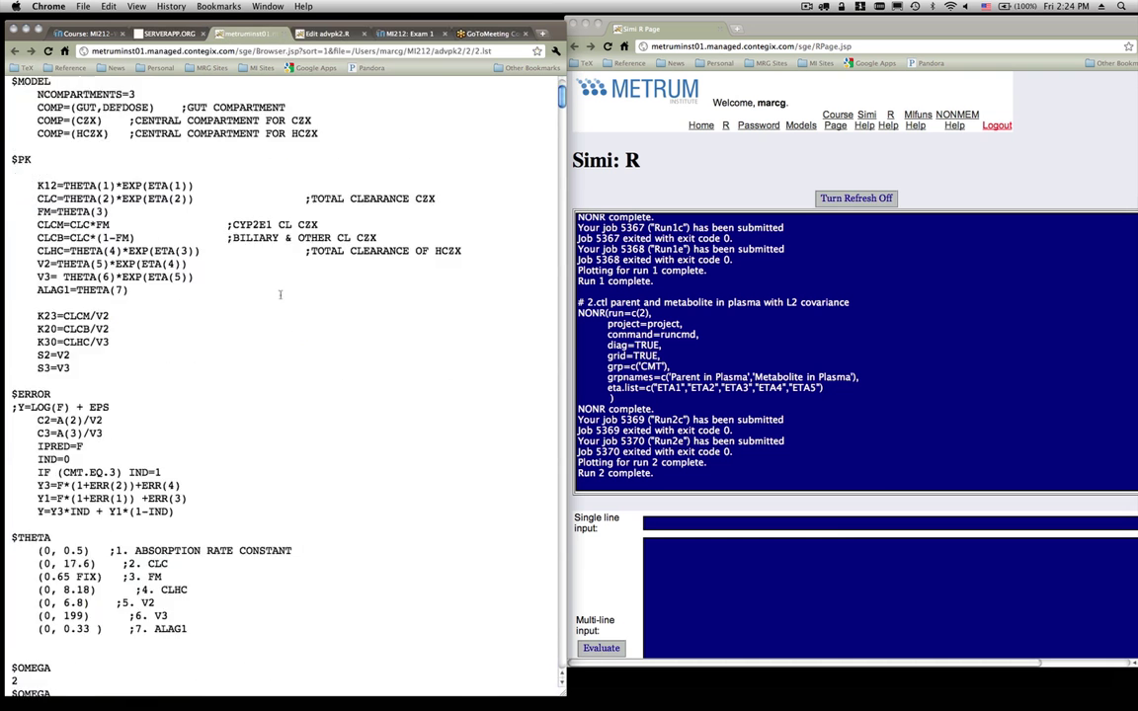
scroll(261, 299, "down", 3)
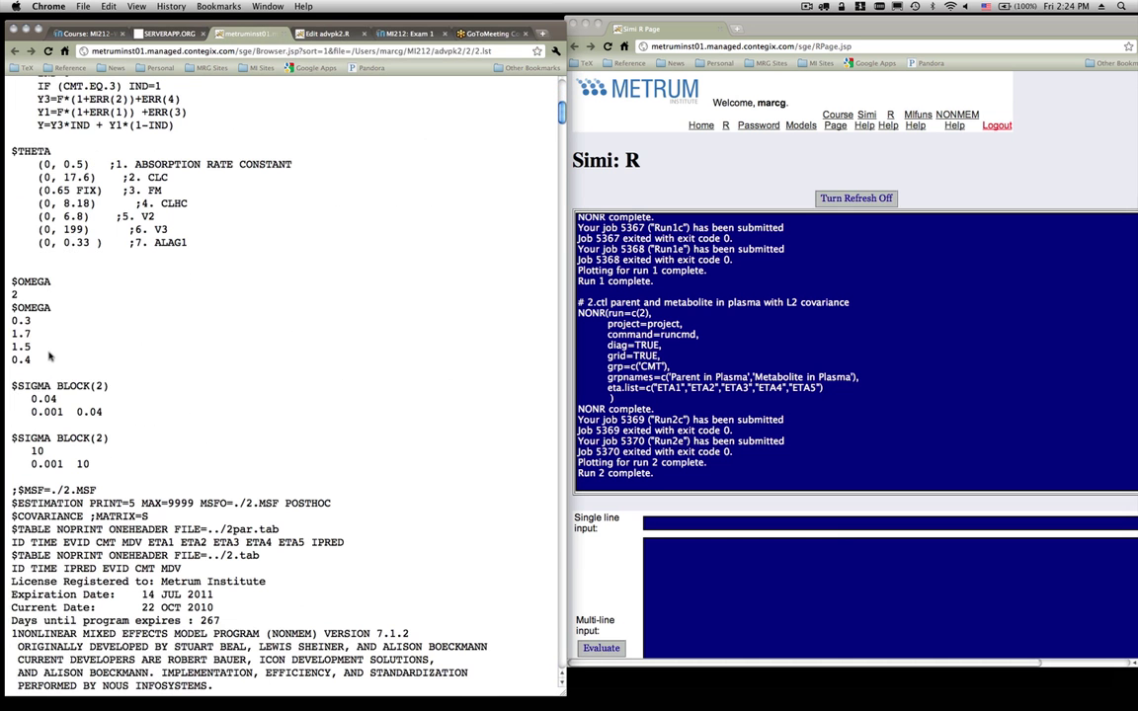
scroll(85, 436, "down", 15)
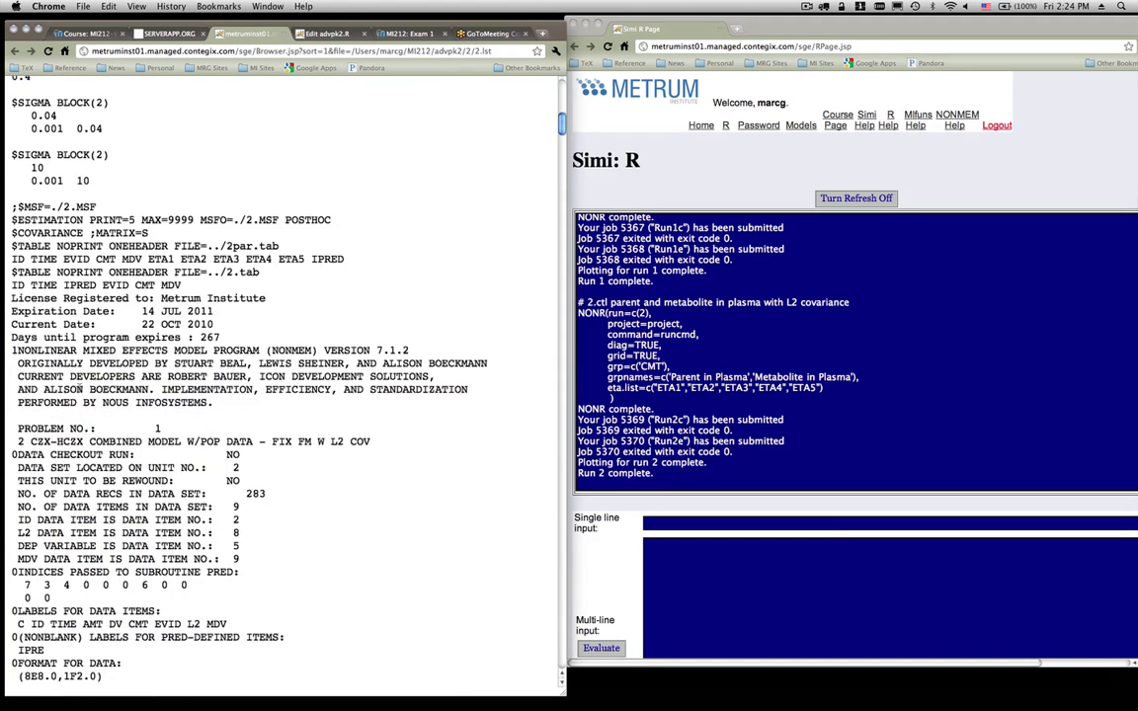
scroll(79, 388, "down", 20)
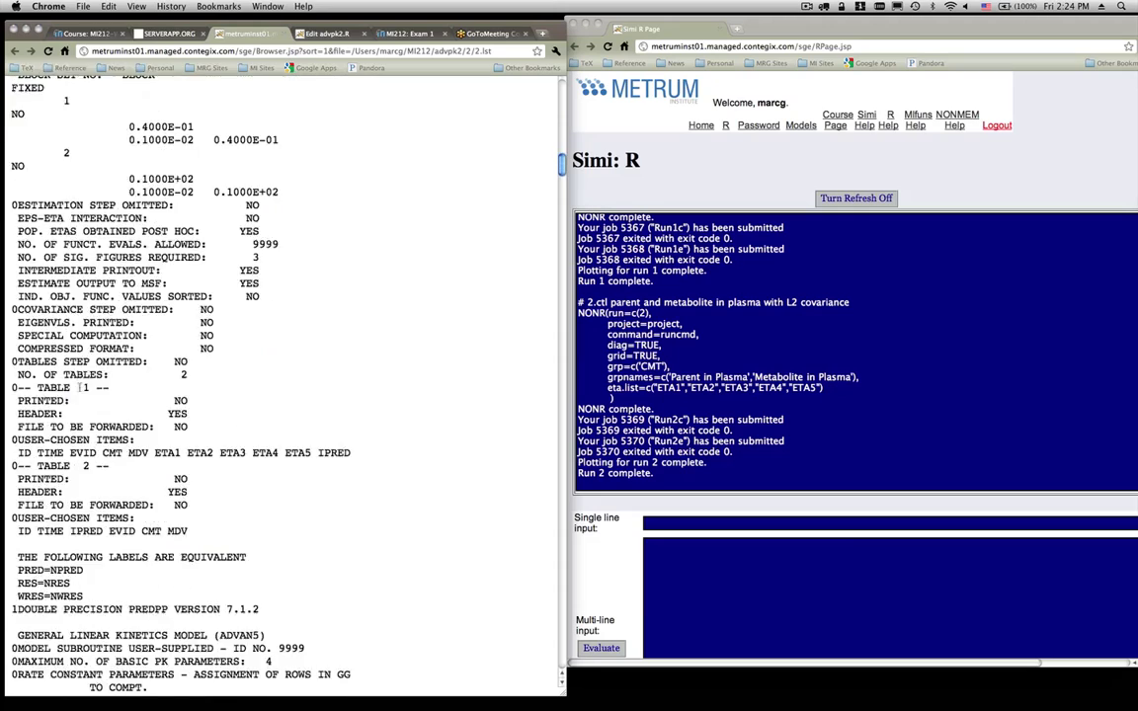
scroll(79, 388, "down", 20)
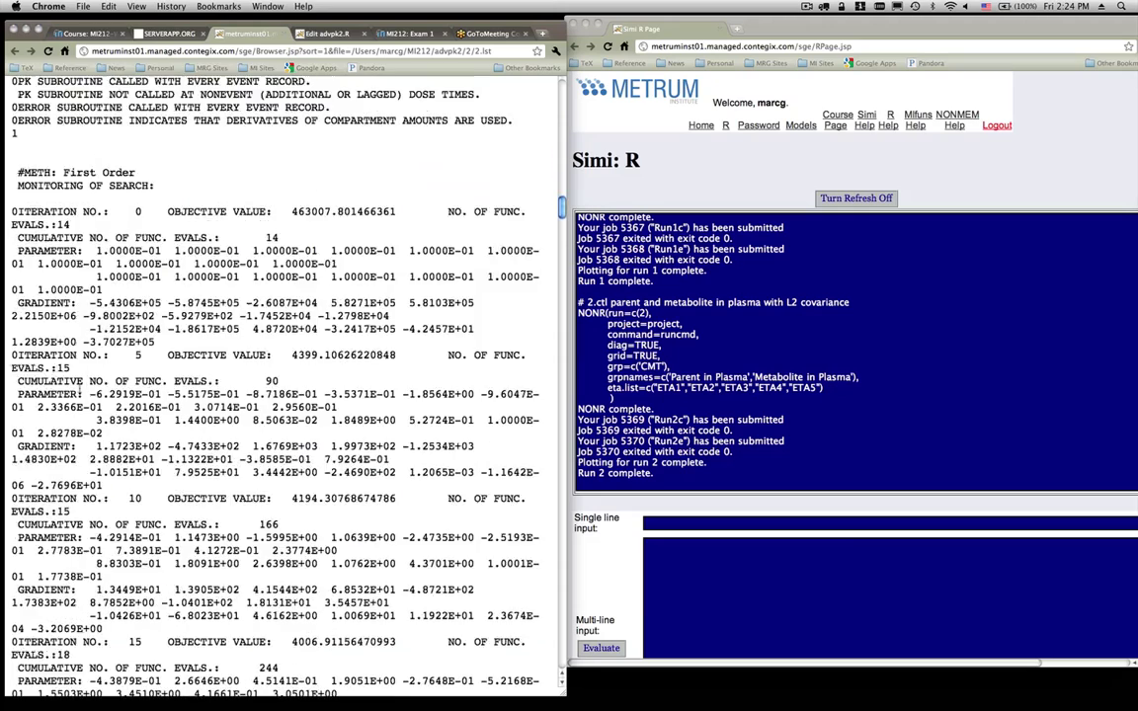
scroll(78, 389, "down", 10)
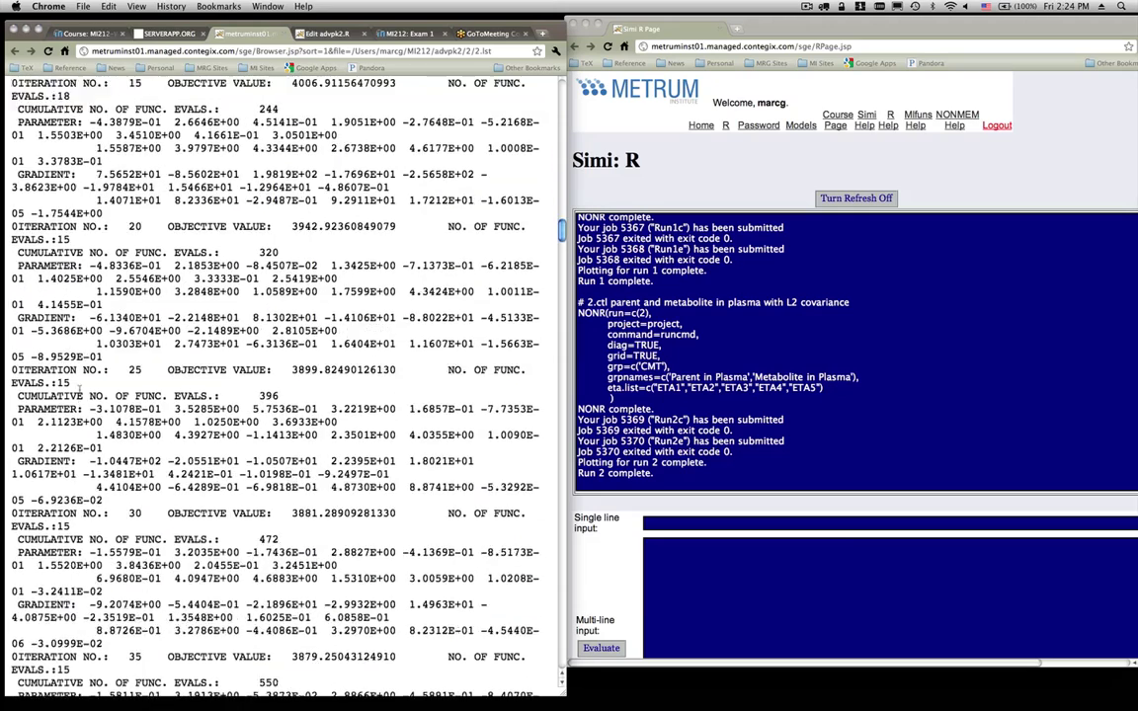
scroll(78, 389, "down", 15)
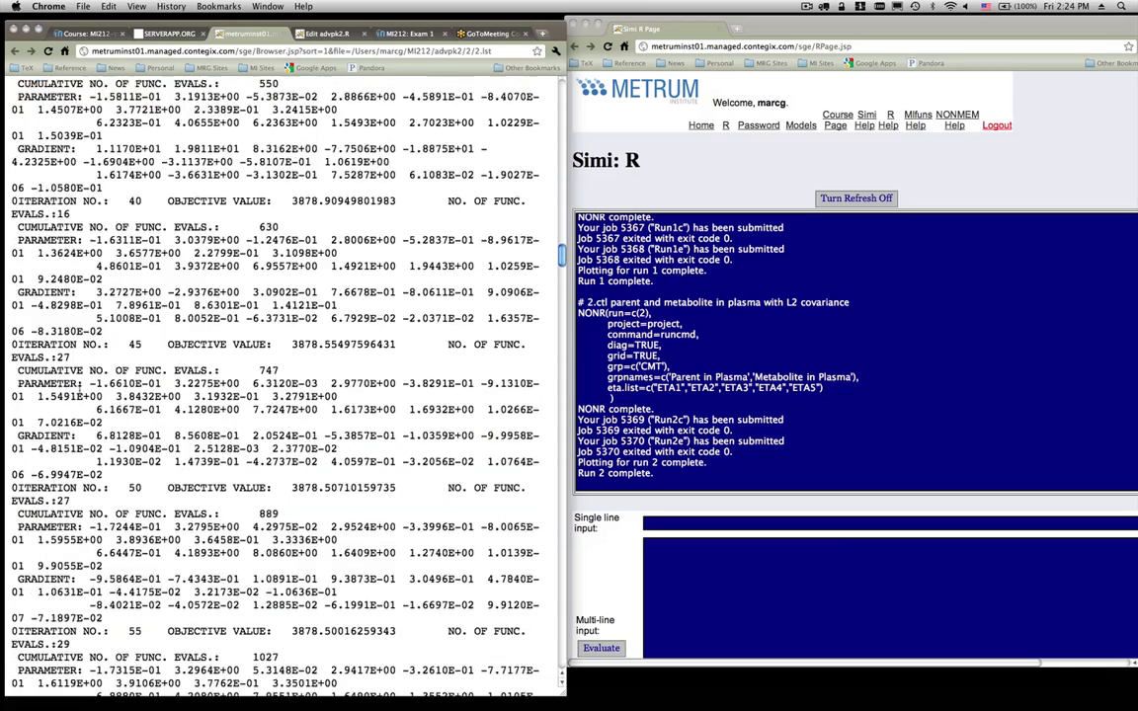
scroll(80, 389, "down", 15)
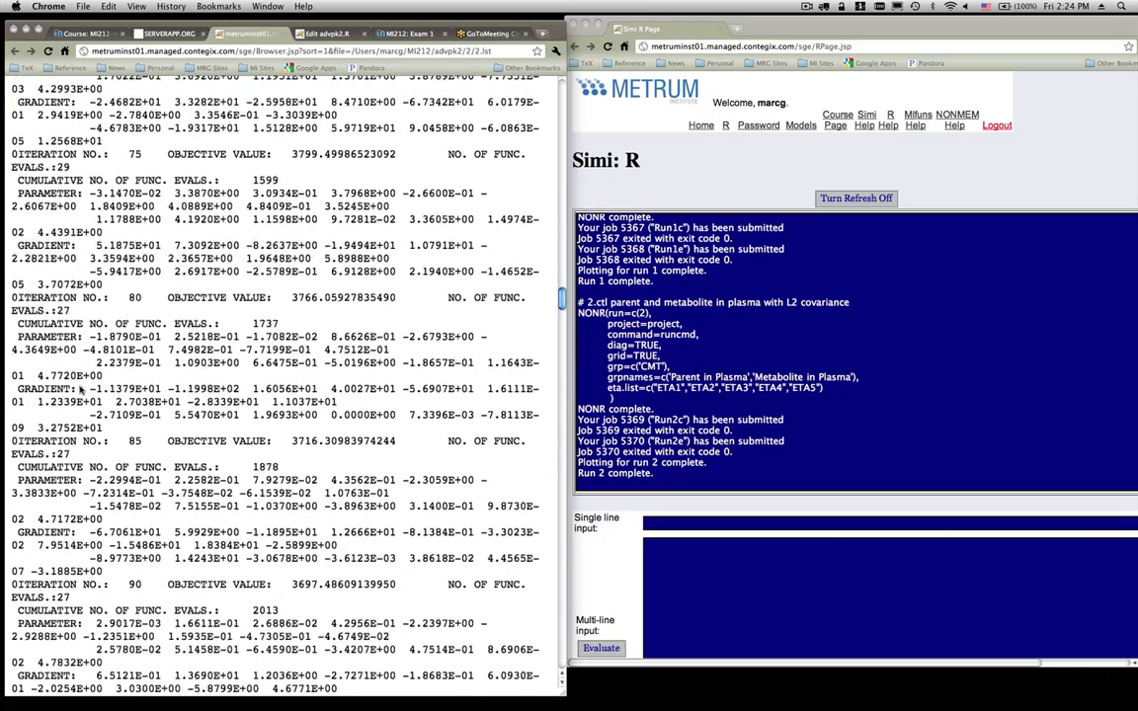
scroll(80, 389, "down", 12)
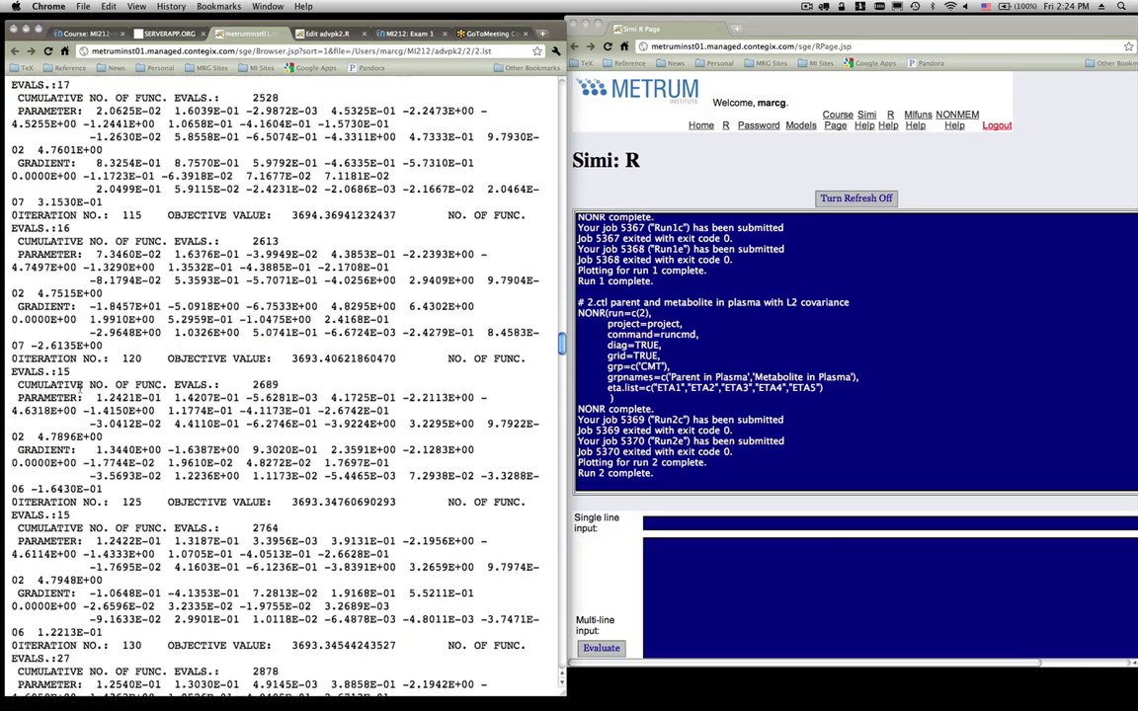
scroll(80, 389, "down", 10)
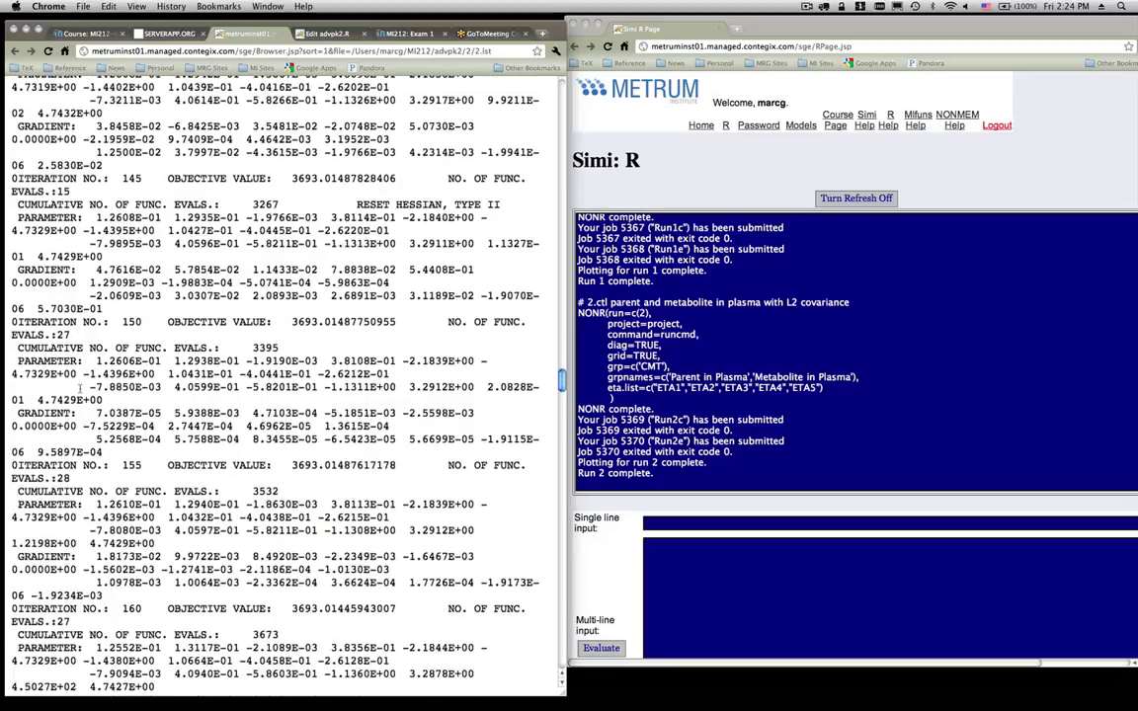
scroll(80, 389, "down", 8)
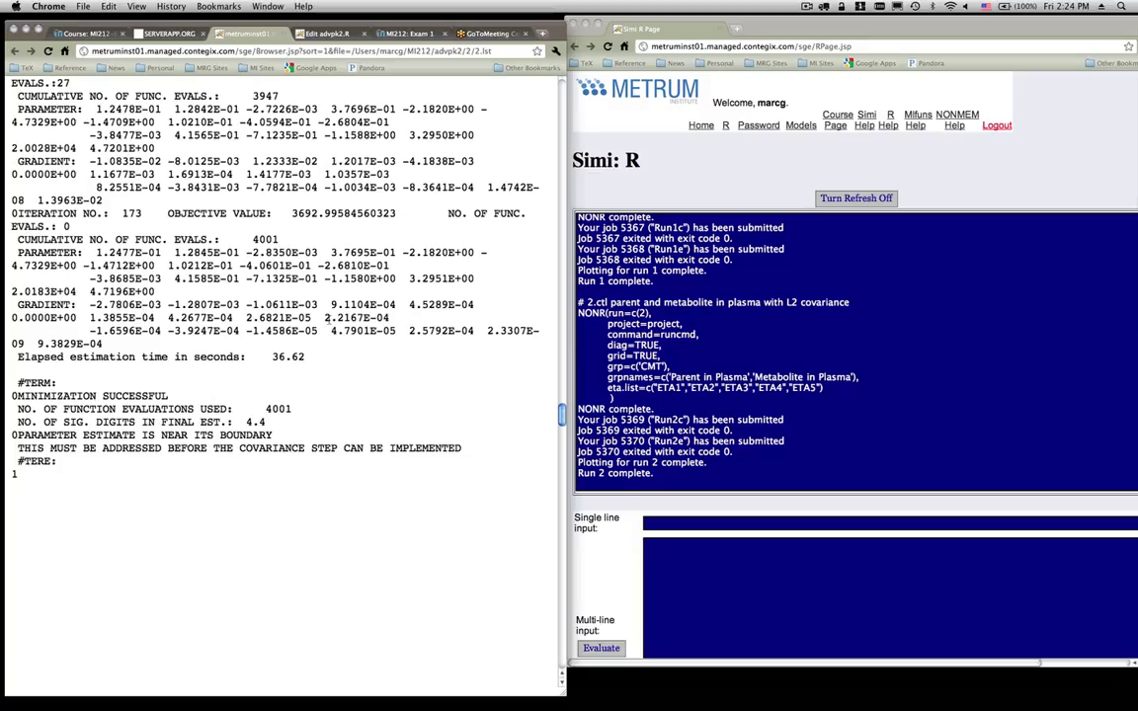
- Trace the parameter values, gradients and objective values backward through the iterations in 2.lst, from iteration 173 to about iteration 125
scroll(42, 296, "up", 5)
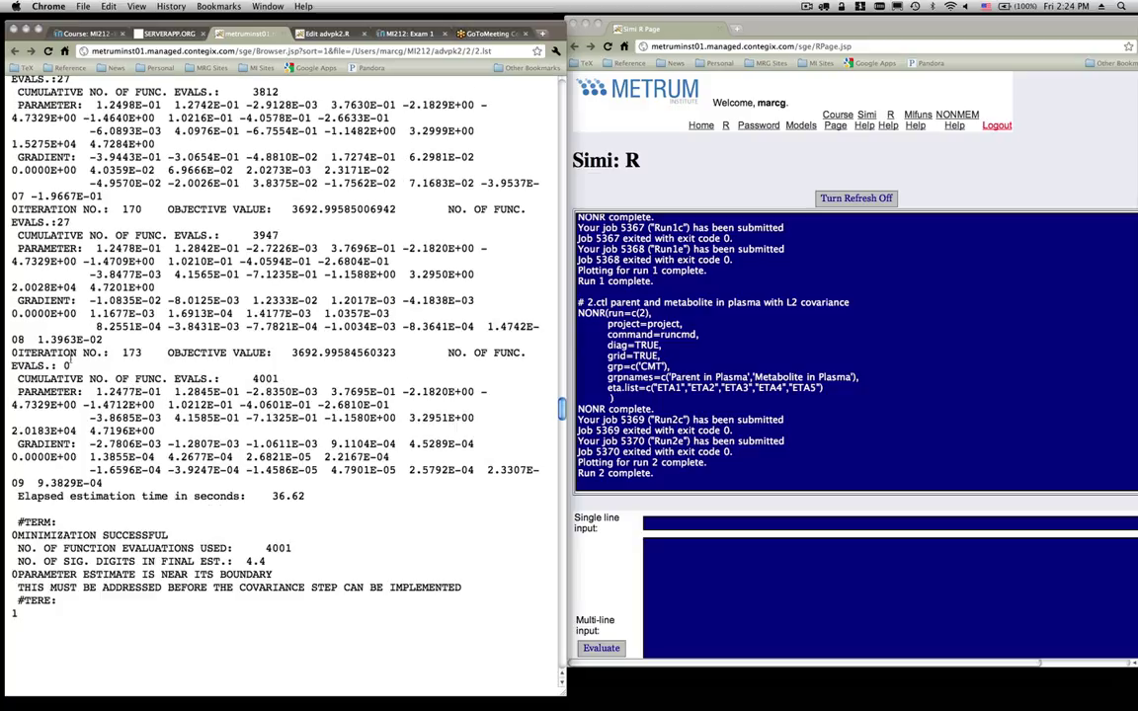
scroll(69, 365, "up", 2)
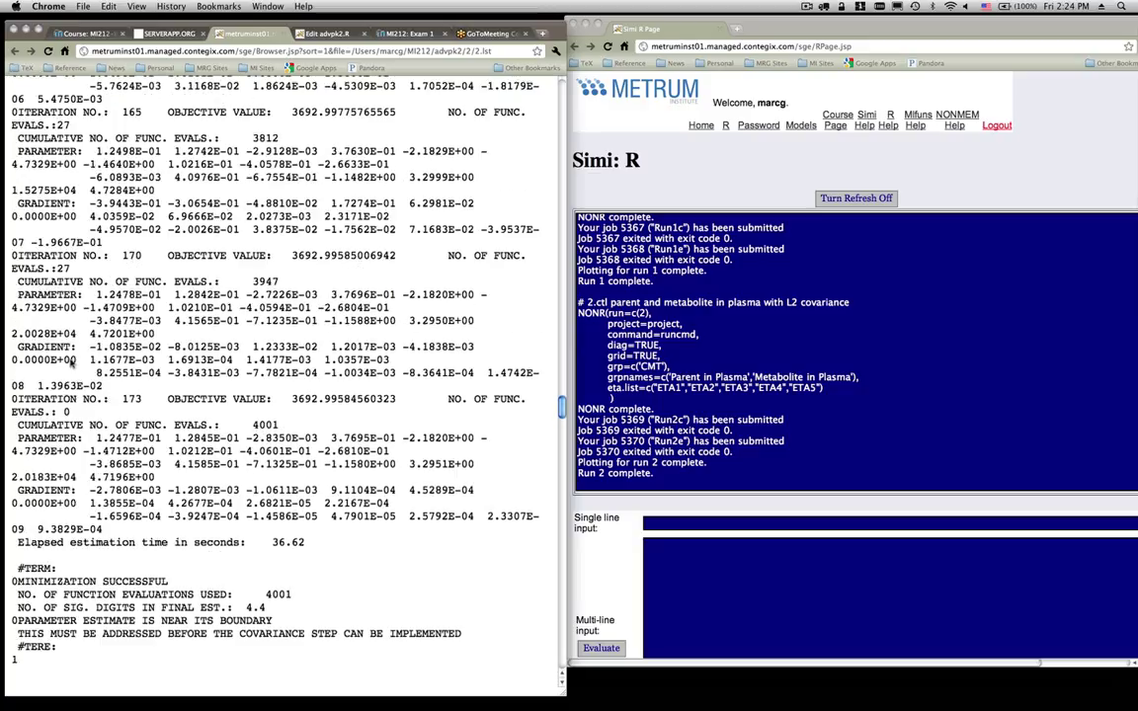
scroll(71, 364, "up", 5)
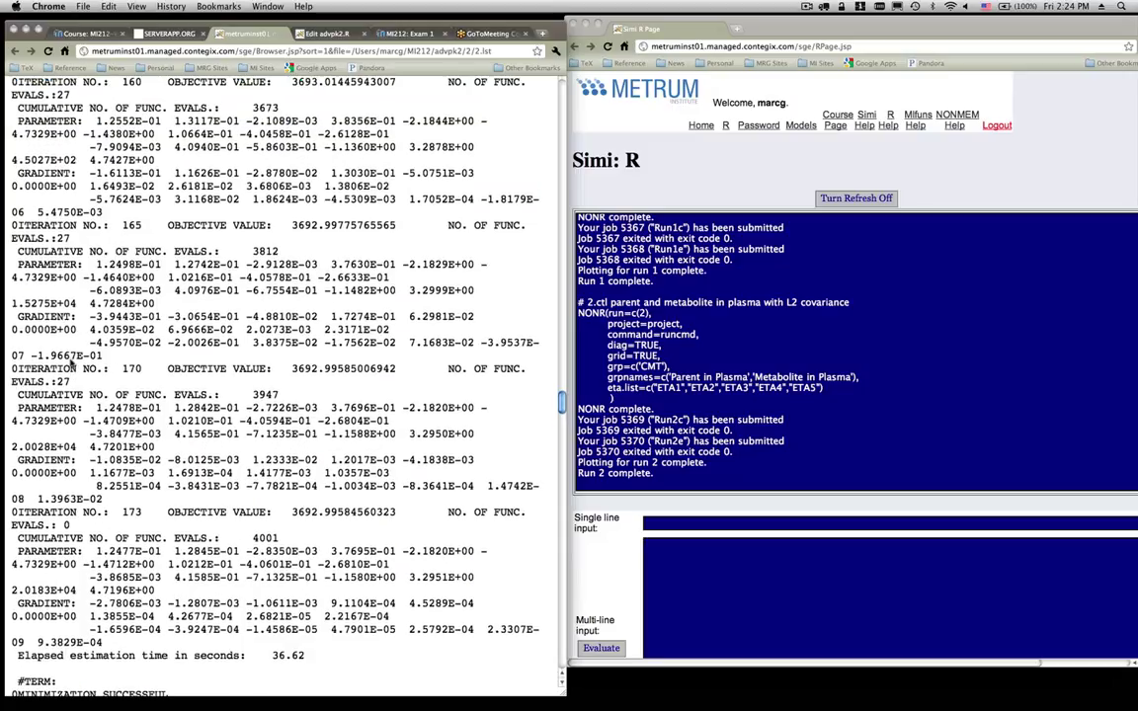
scroll(71, 365, "up", 4)
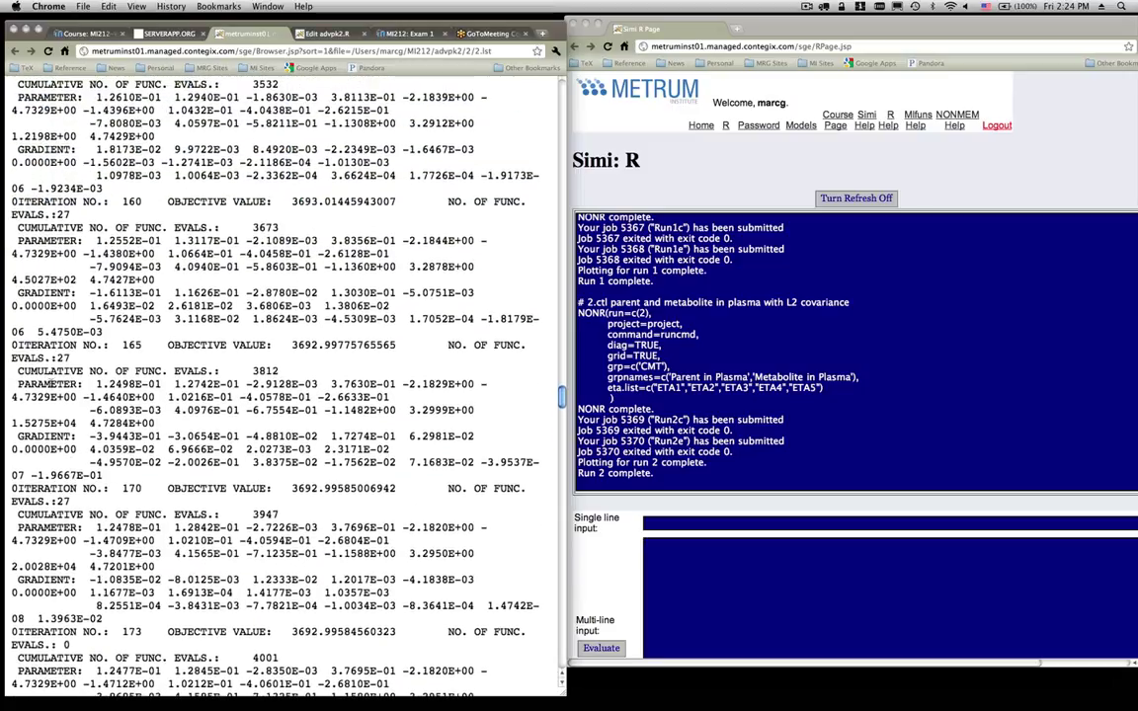
scroll(49, 356, "up", 4)
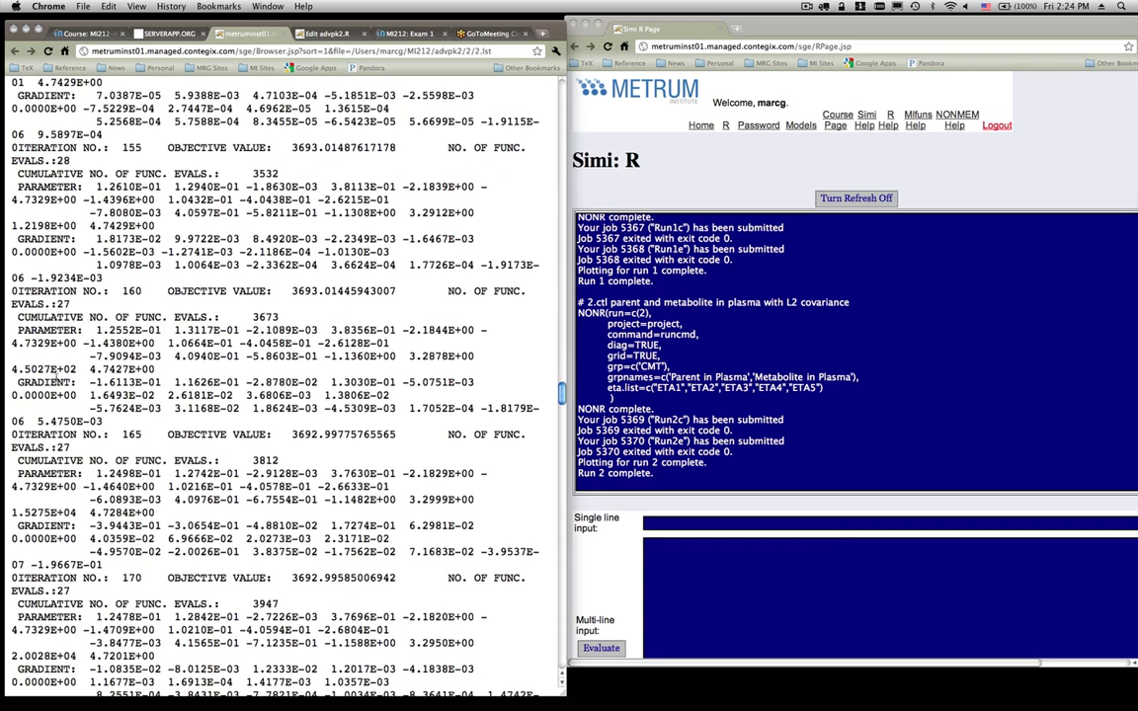
scroll(182, 332, "up", 8)
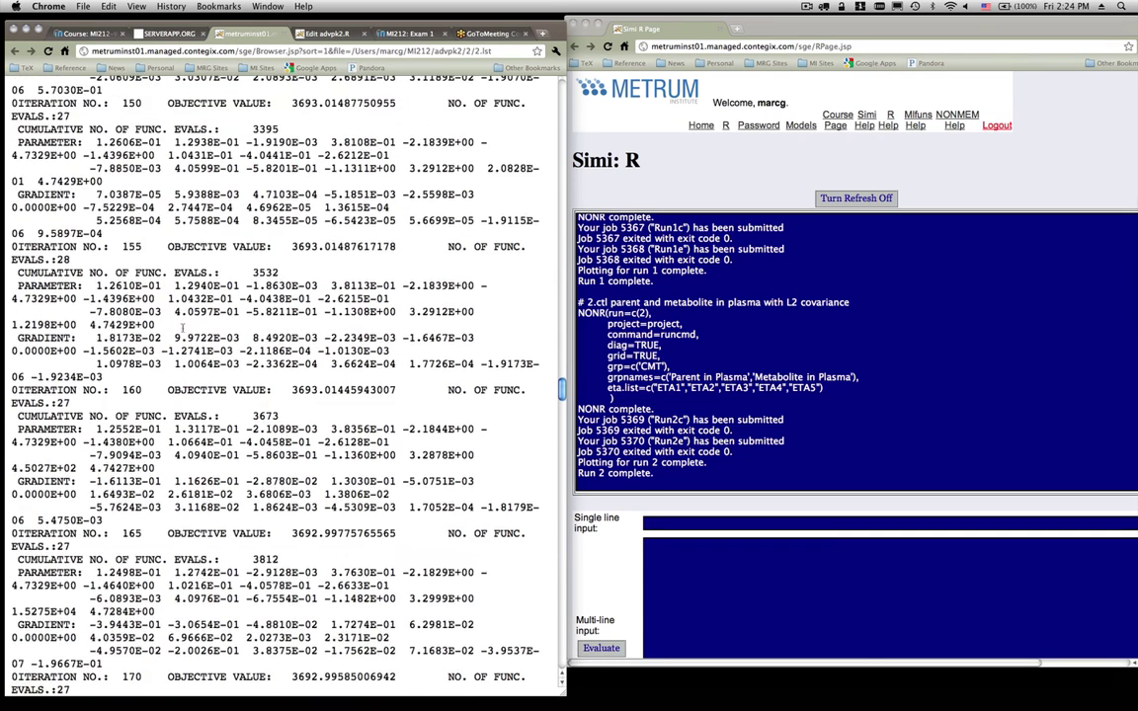
scroll(182, 332, "up", 20)
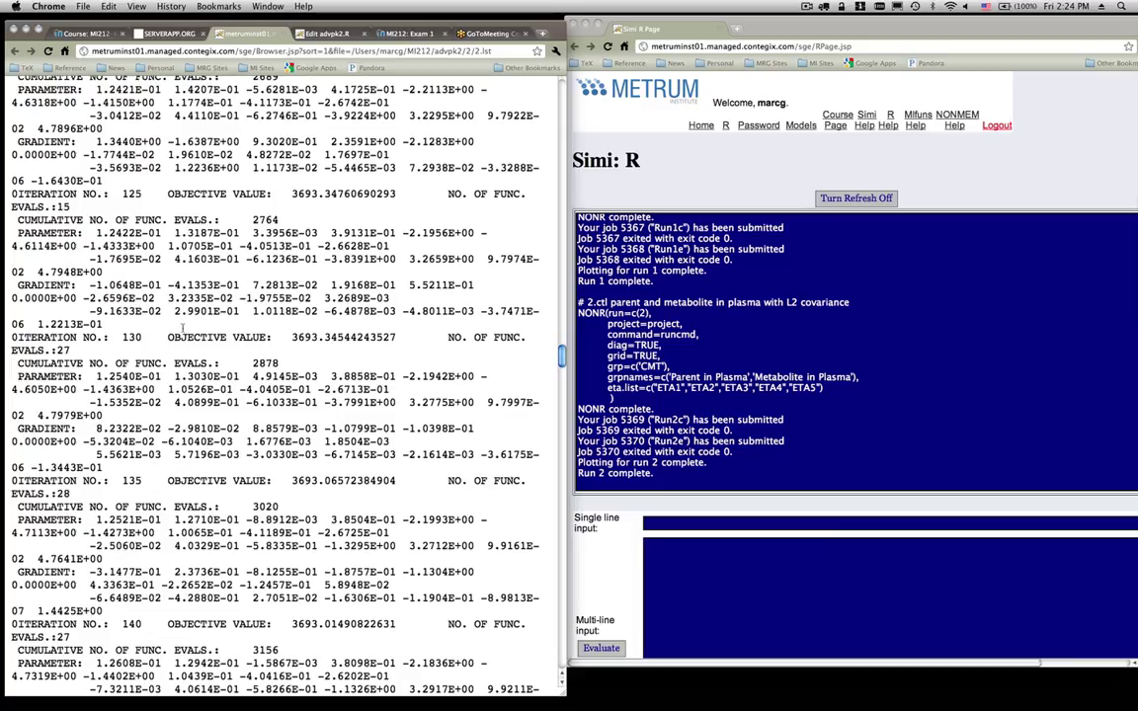
- Trace the parameter values, gradients and objective values in 2.lst back to about iteration 75, and forward again to about iteration 115
scroll(181, 329, "up", 18)
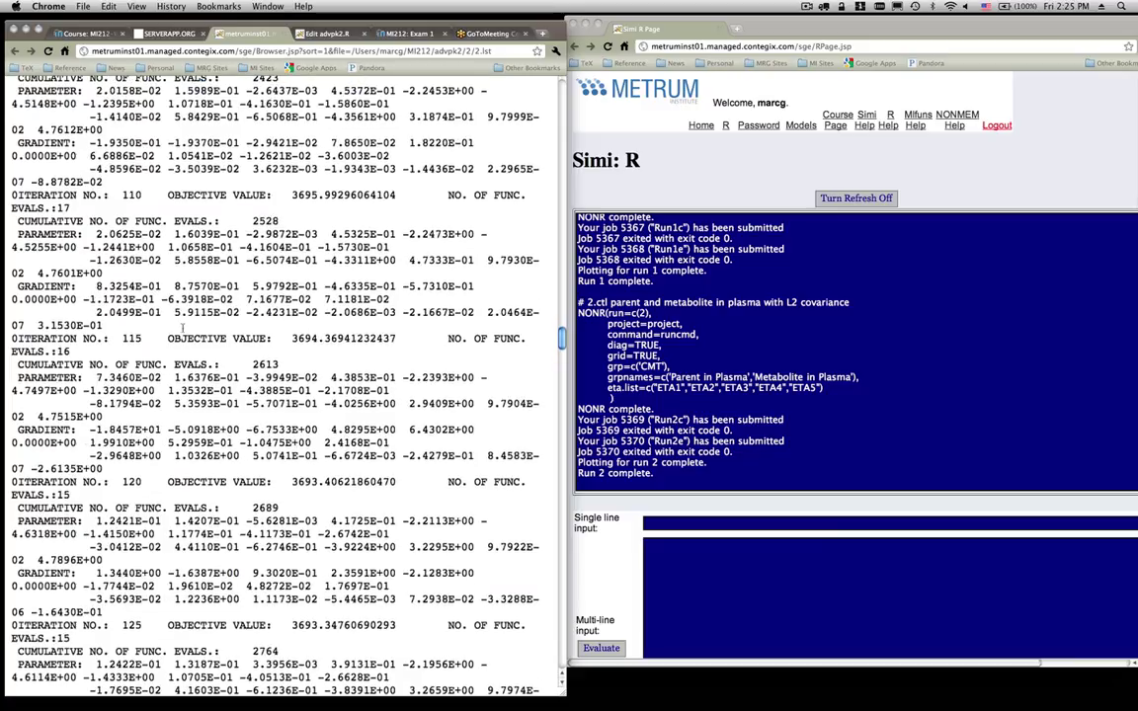
scroll(182, 329, "up", 8)
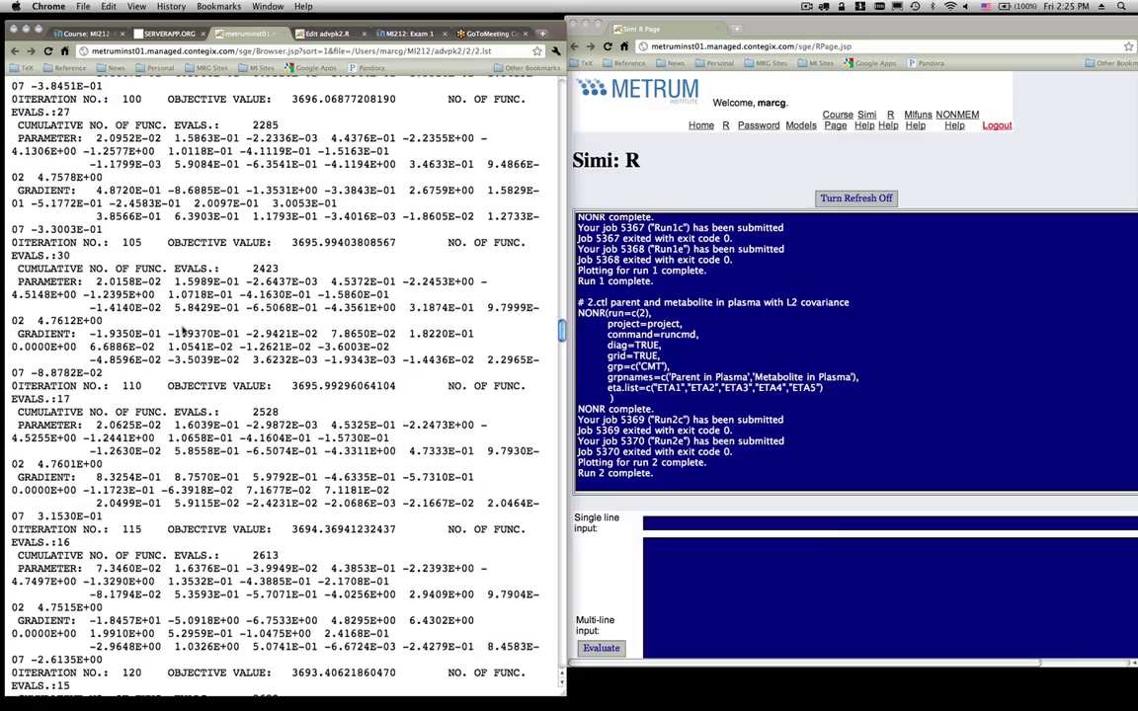
scroll(181, 329, "up", 20)
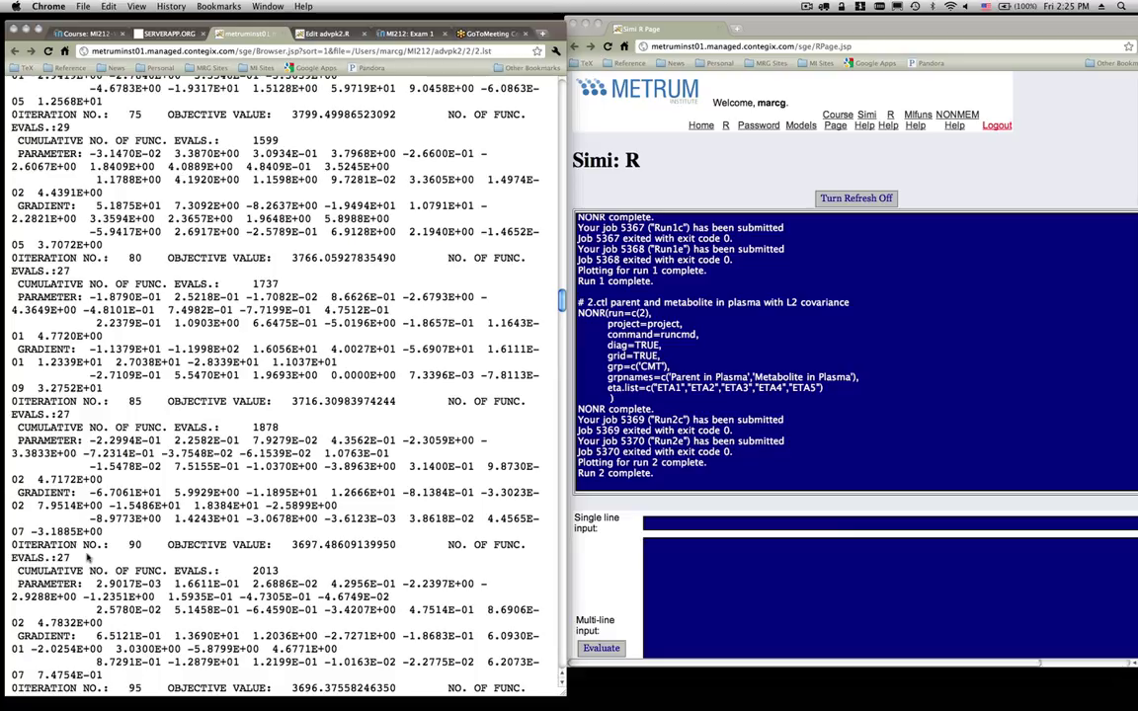
scroll(86, 556, "down", 2)
scroll(86, 556, "down", 6)
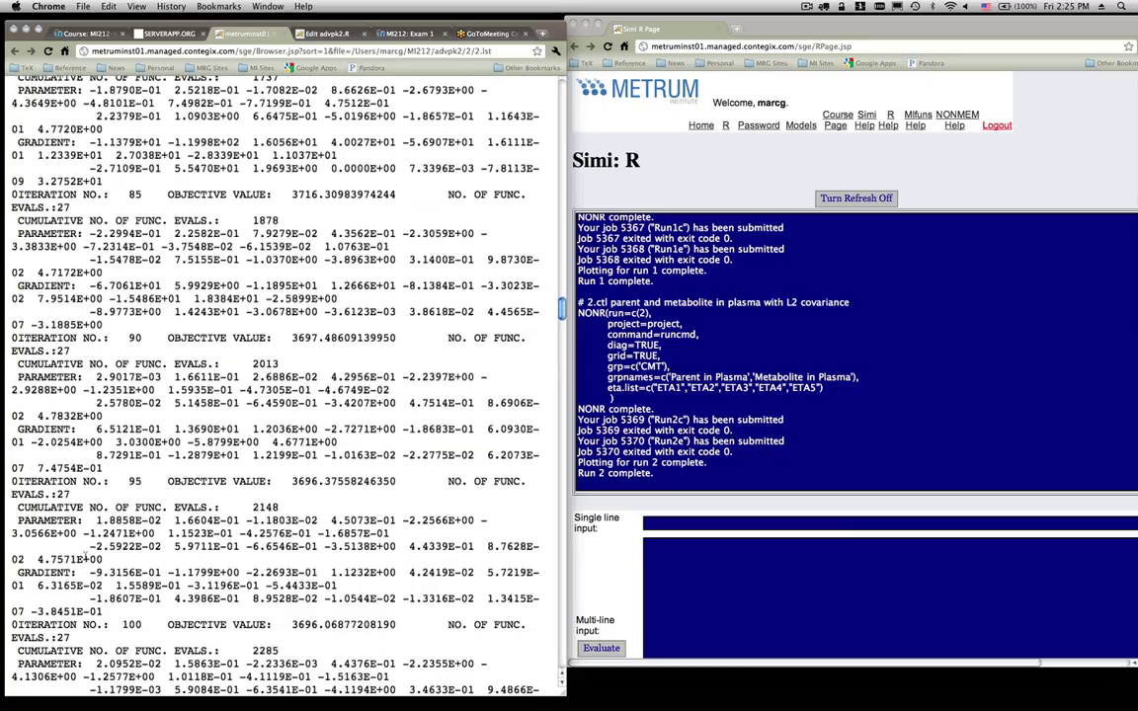
scroll(86, 556, "down", 3)
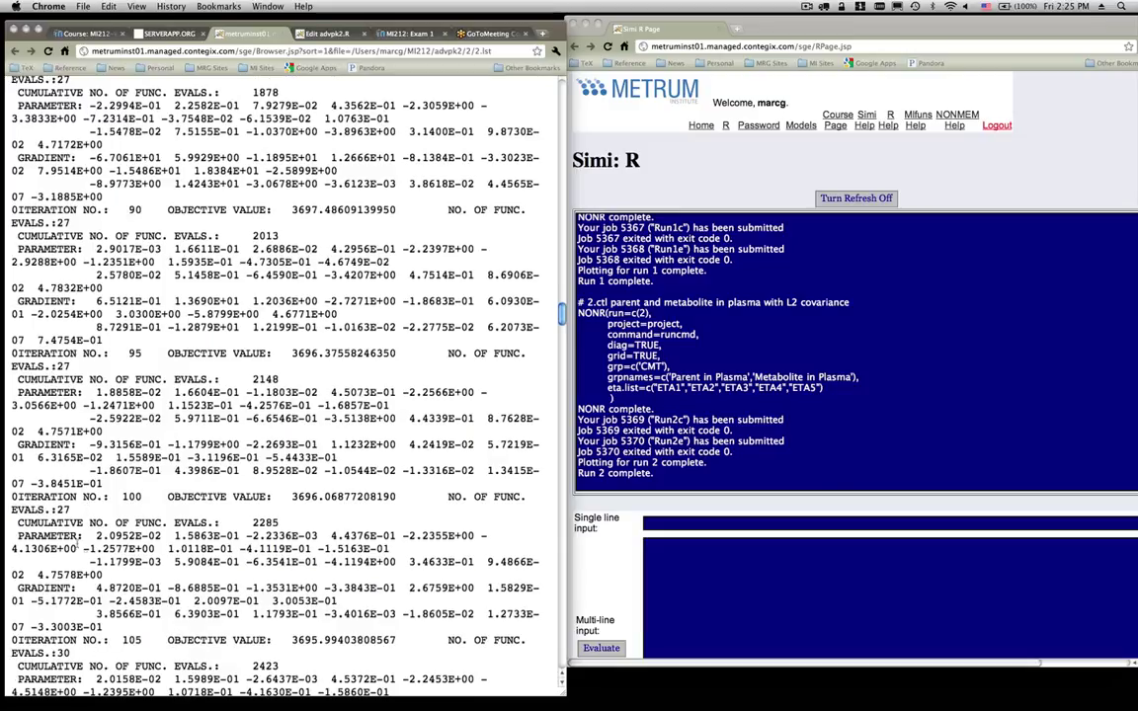
scroll(49, 495, "down", 4)
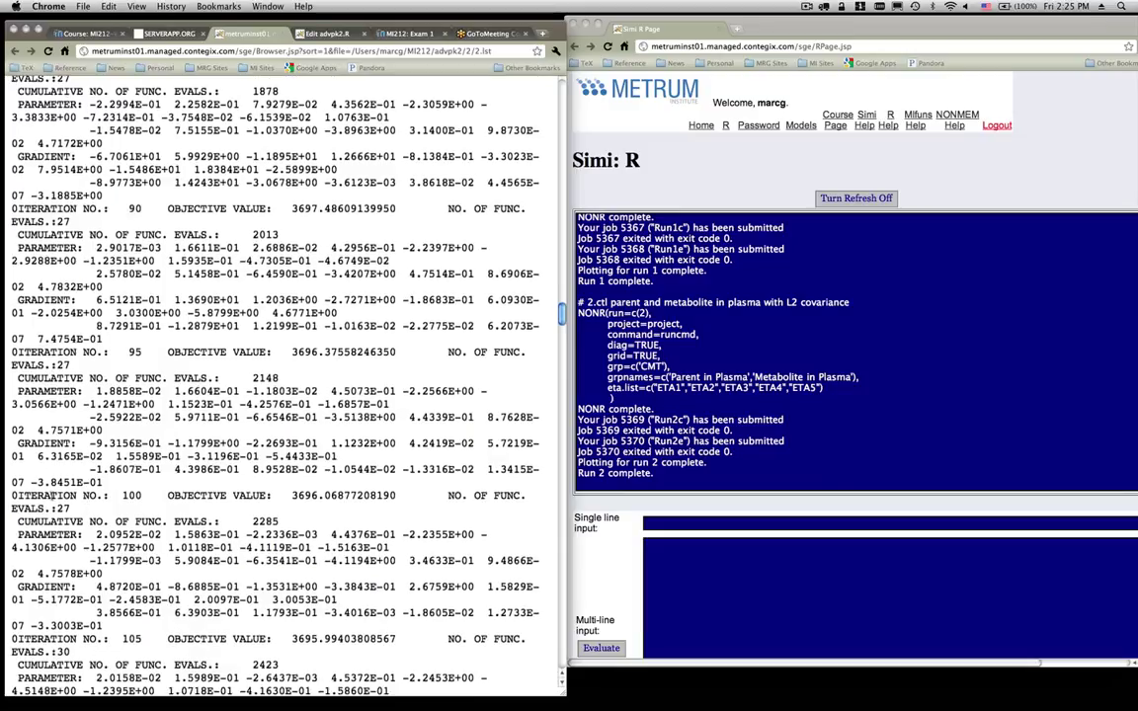
scroll(50, 496, "down", 5)
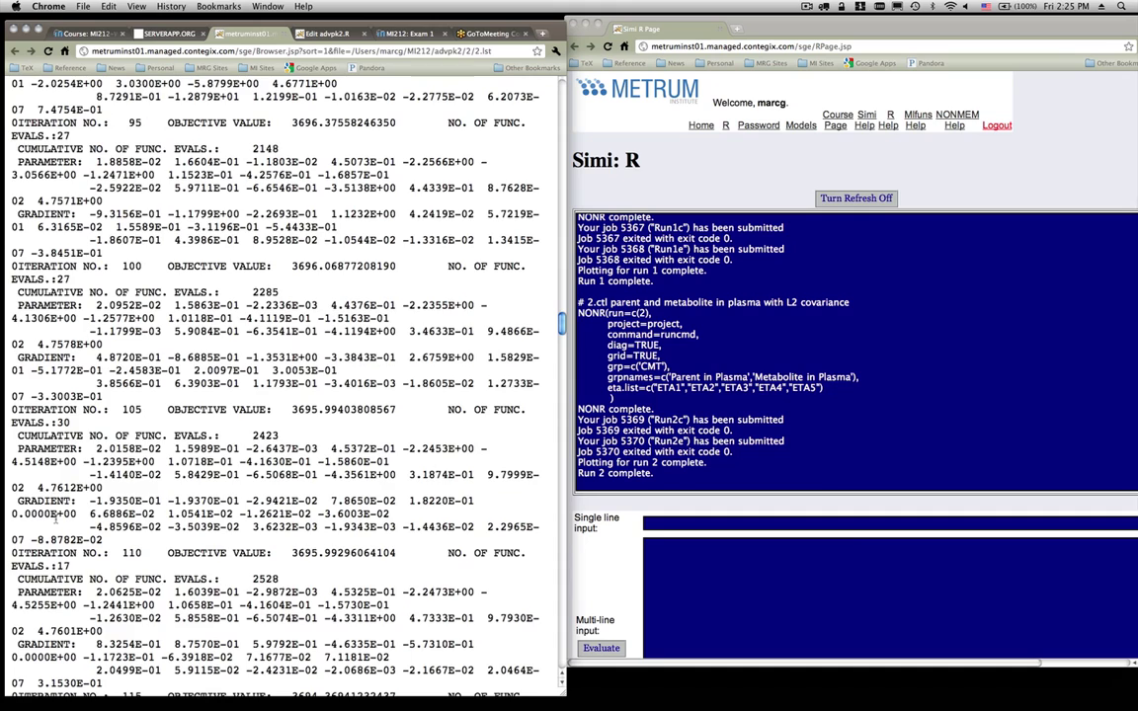
scroll(51, 468, "down", 4)
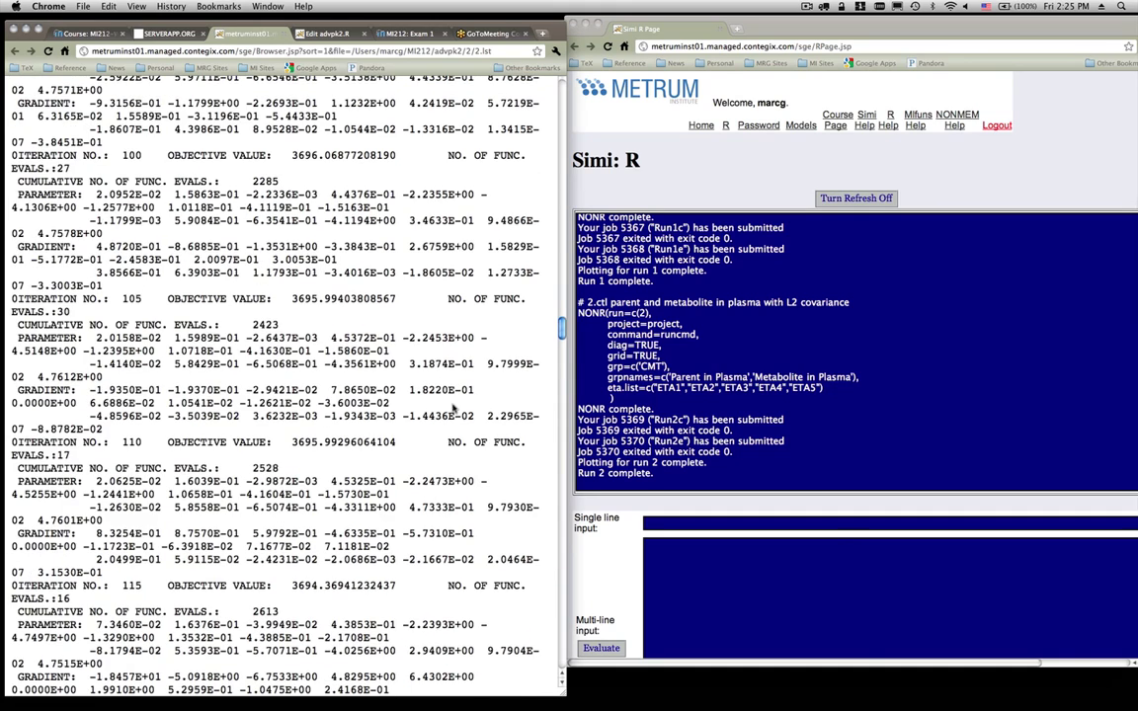
- Examine the #TERM section, objective function value, and final THETA, OMEGA and SIGMA estimates in 2.lst
left_click_drag(561, 328, 561, 421)
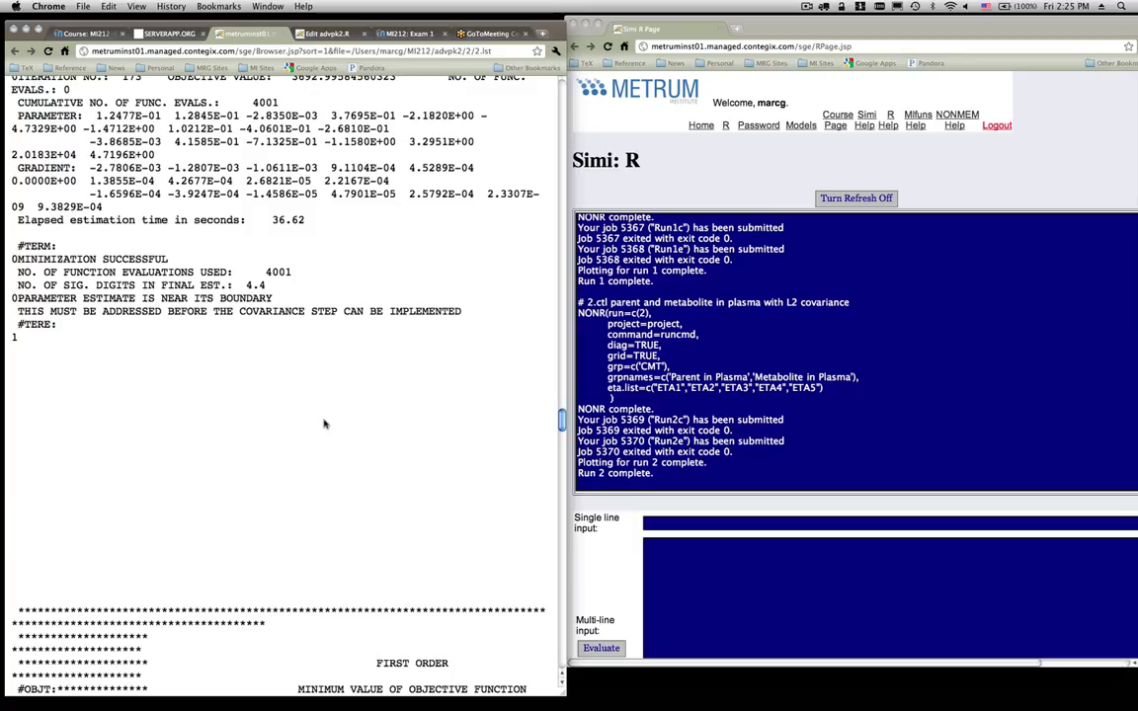
scroll(324, 425, "down", 20)
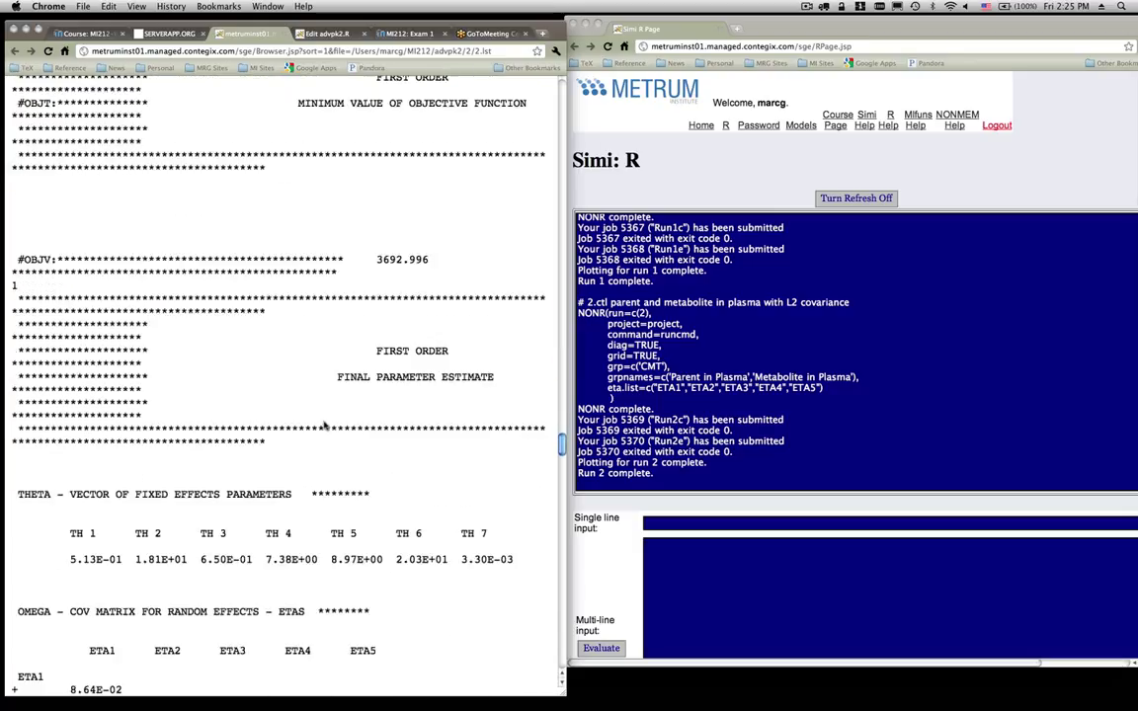
scroll(324, 425, "down", 4)
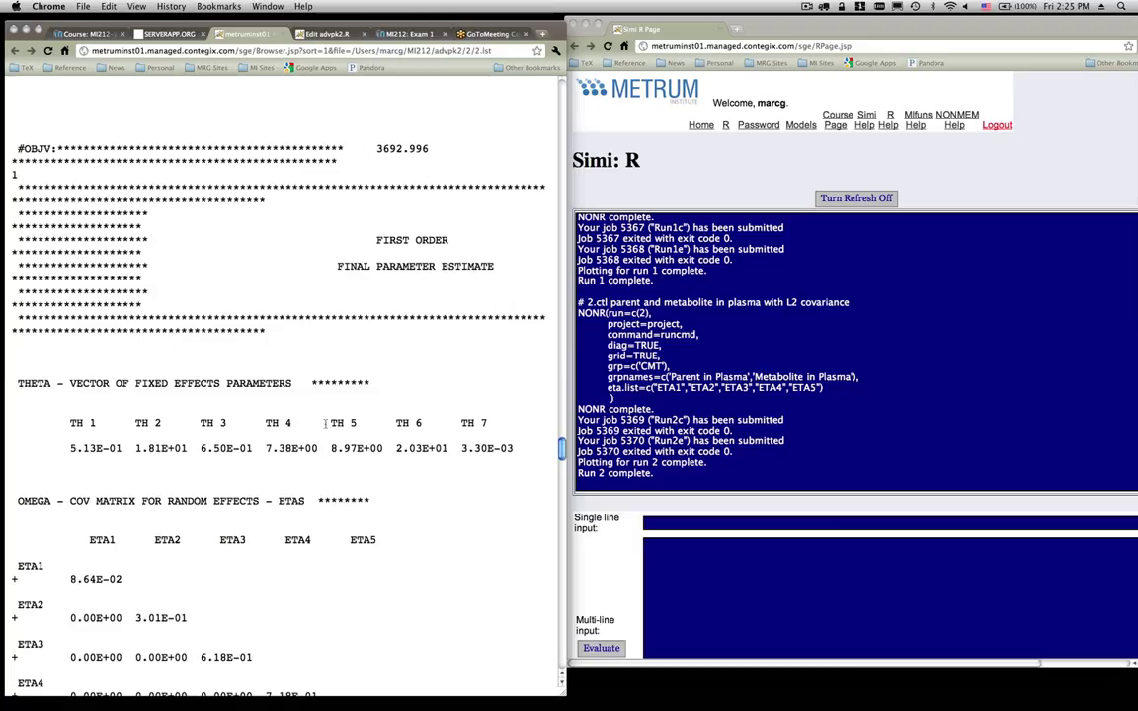
scroll(326, 378, "down", 1)
scroll(326, 378, "down", 10)
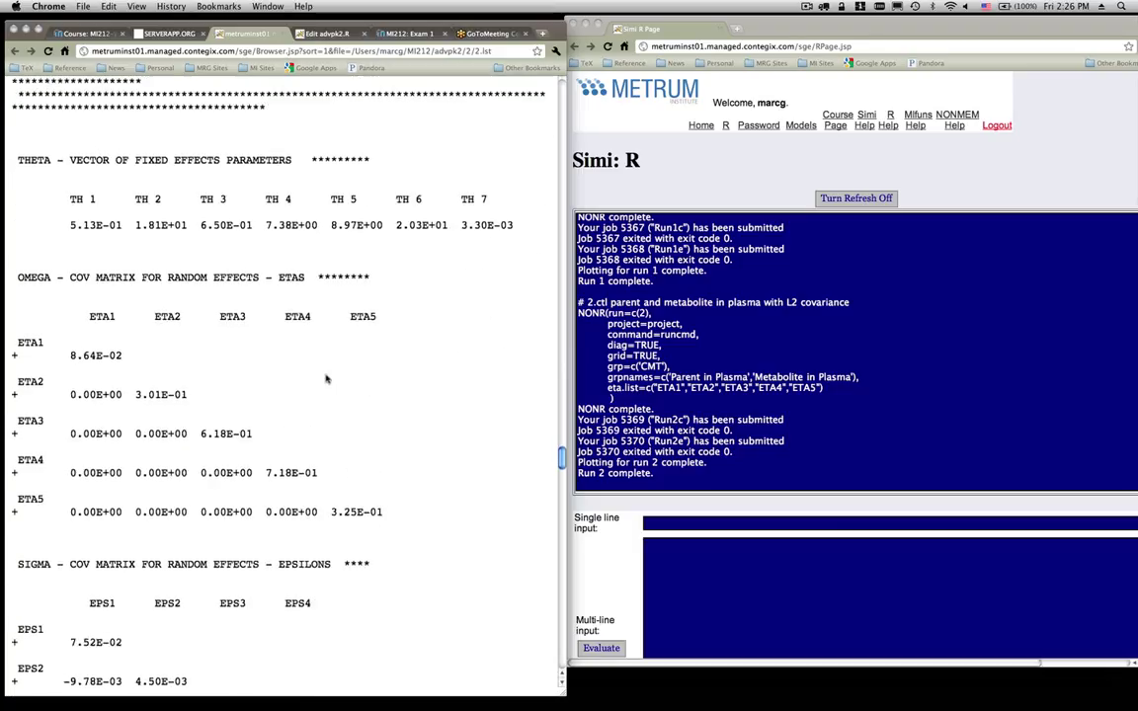
scroll(327, 377, "down", 3)
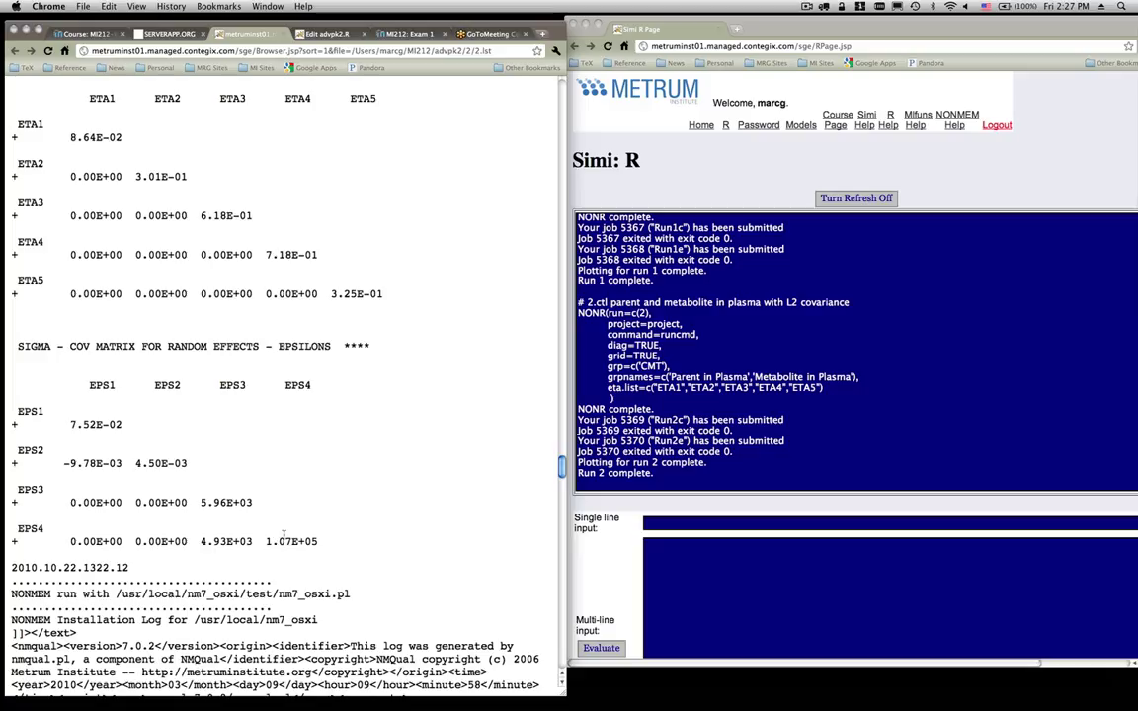
- Open DiagnosticPlotReviewCMT_2.pdf from the advpk2 folder and hide its page thumbnails
left_click(164, 34)
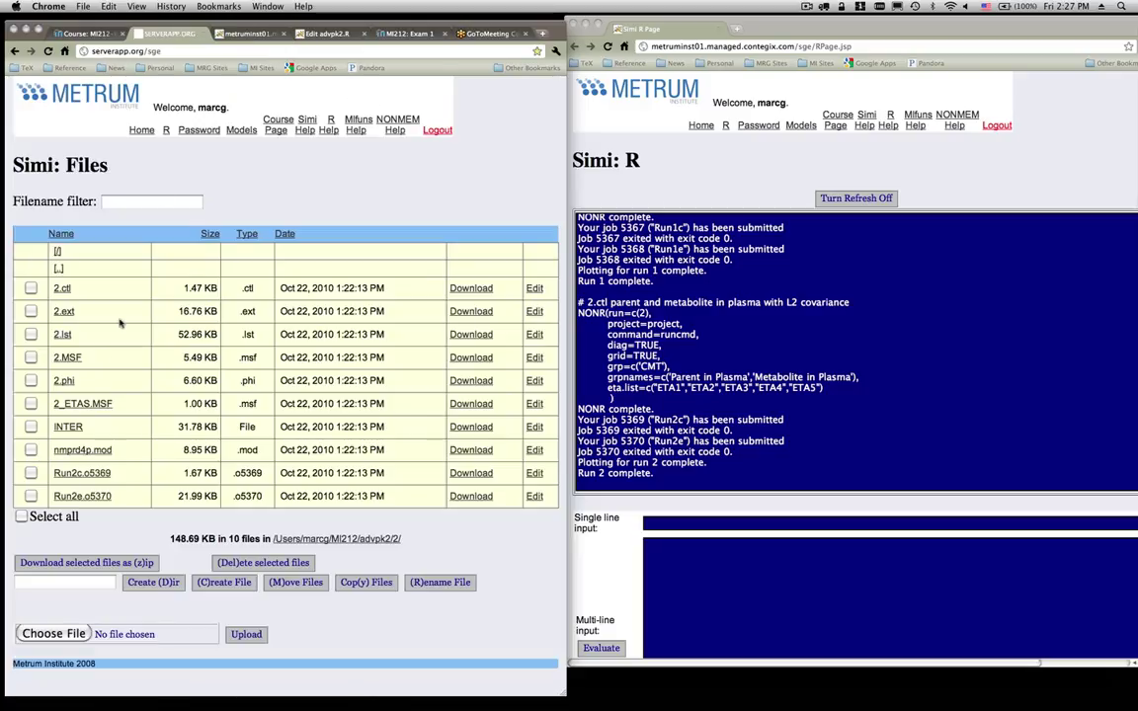
left_click(57, 267)
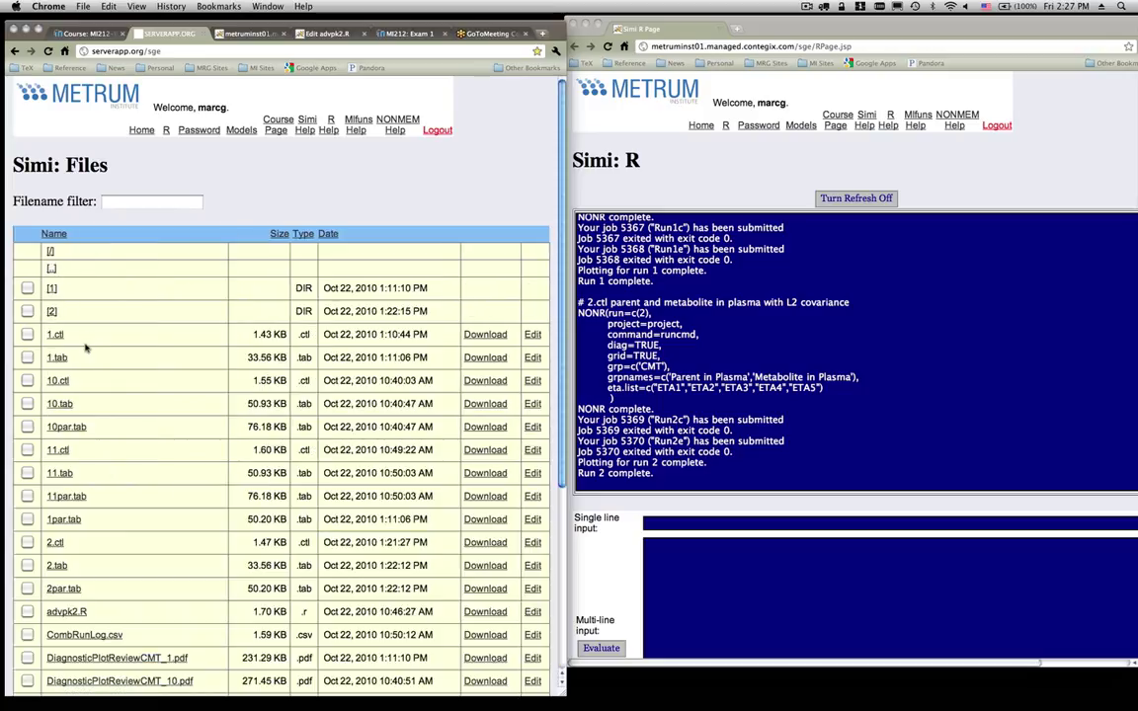
scroll(79, 395, "down", 3)
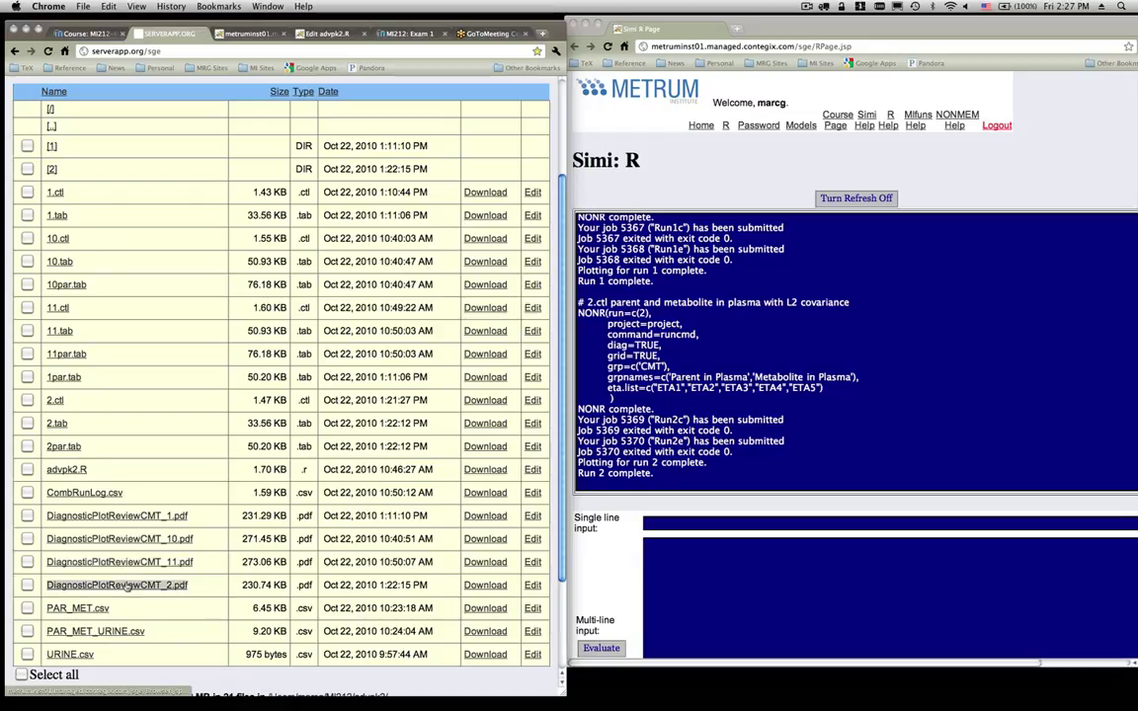
left_click(120, 562)
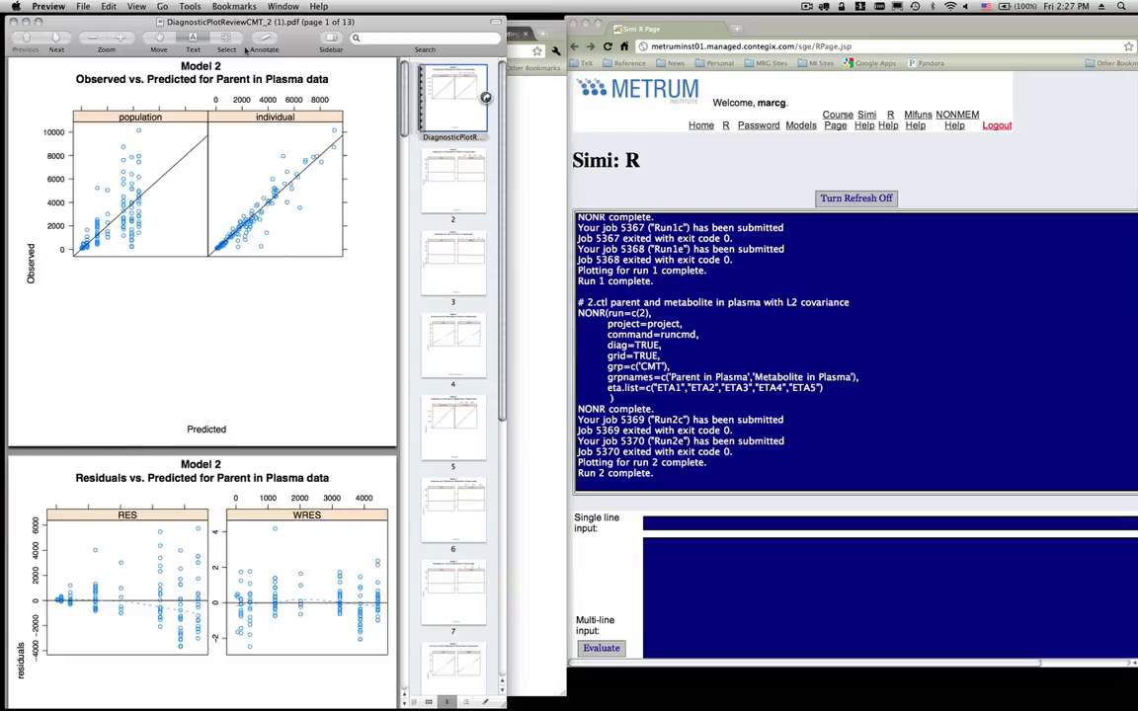
left_click(331, 38)
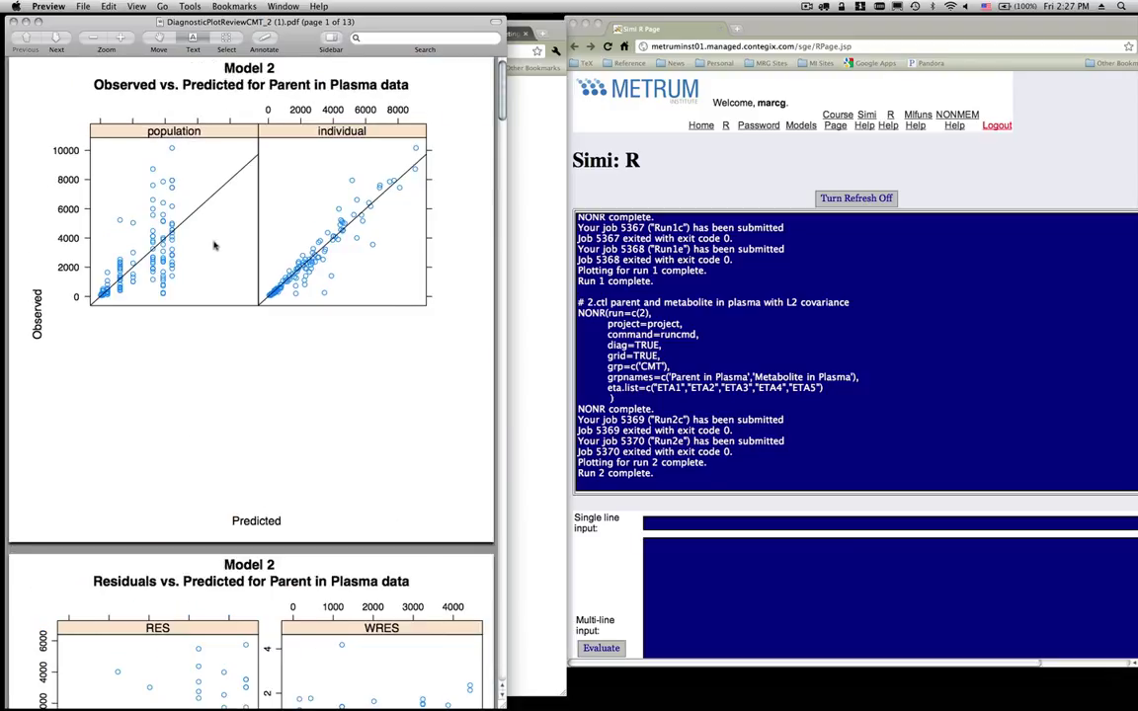
- Review the Model 2 observed vs. predicted, residual and Q-Q plots for parent and metabolite in plasma
scroll(217, 251, "down", 5)
scroll(215, 247, "up", 4)
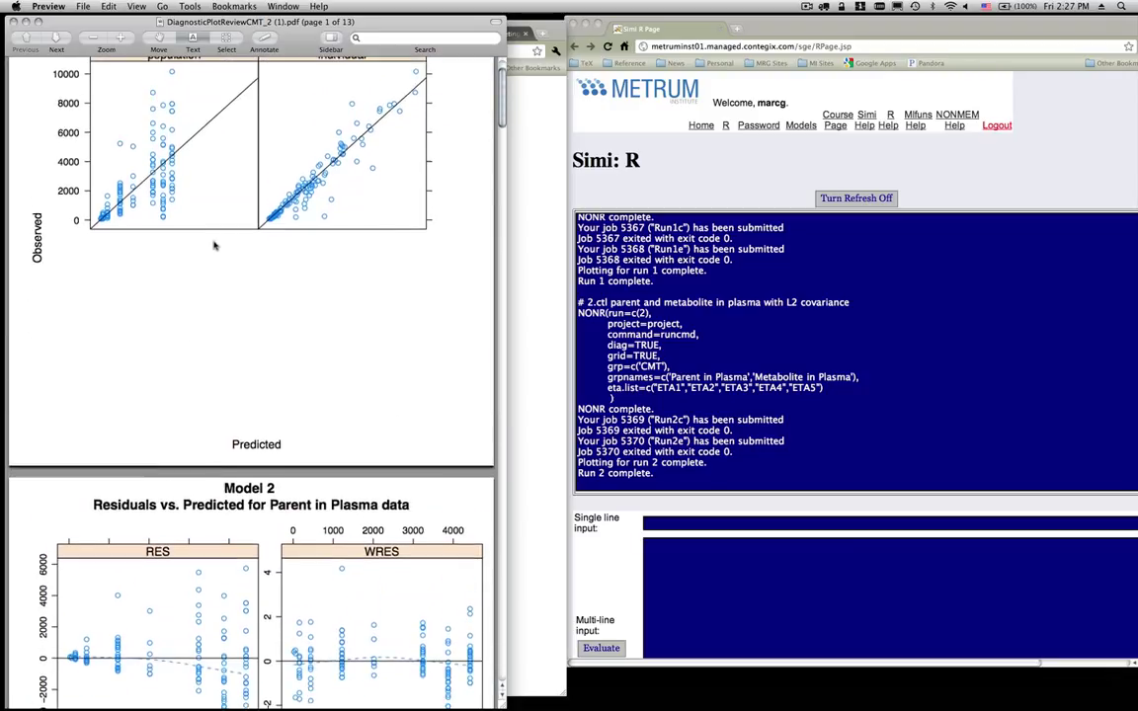
scroll(277, 257, "down", 20)
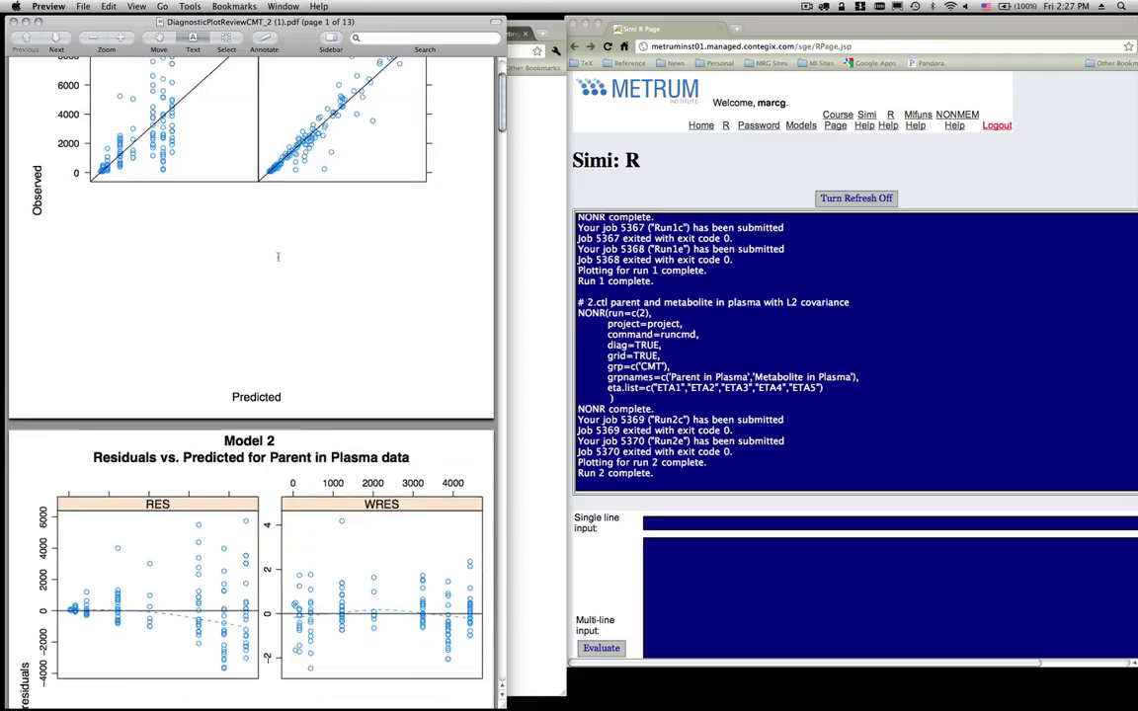
scroll(277, 257, "down", 20)
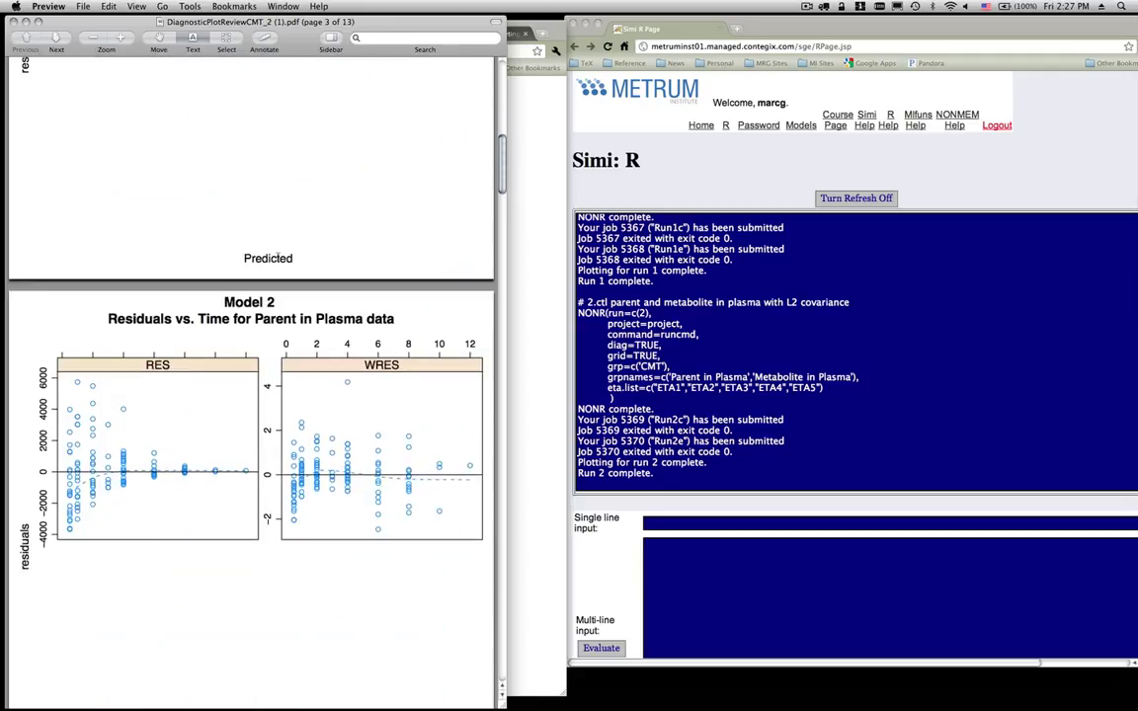
scroll(277, 254, "down", 20)
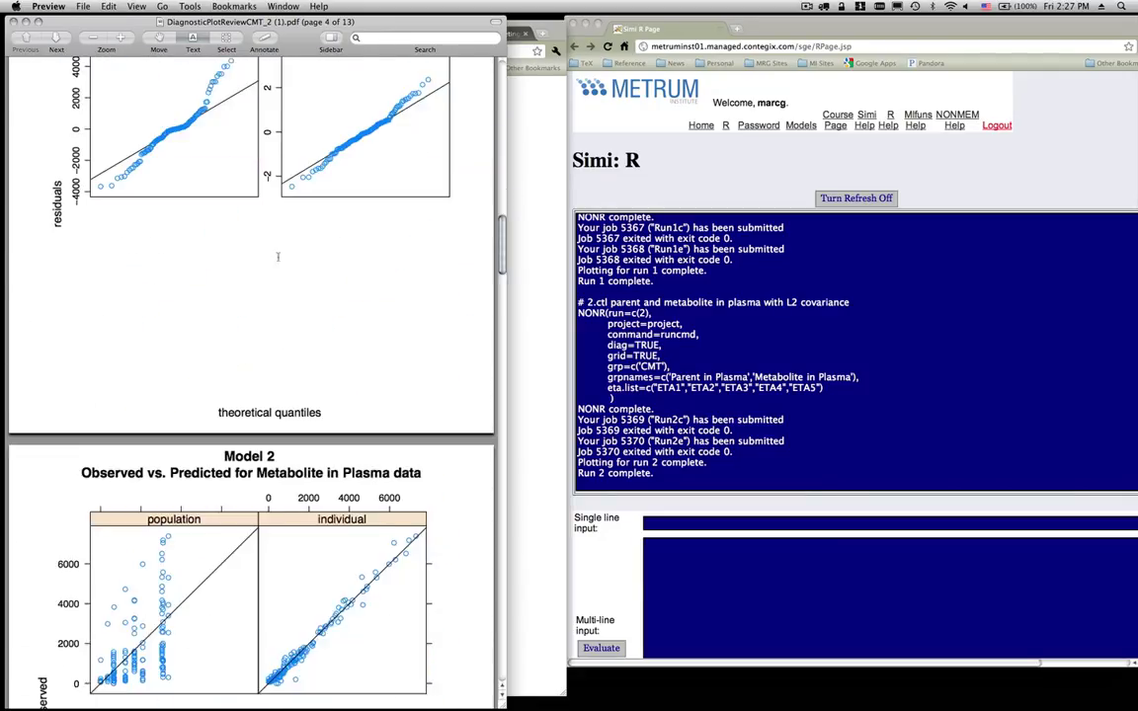
scroll(277, 256, "down", 20)
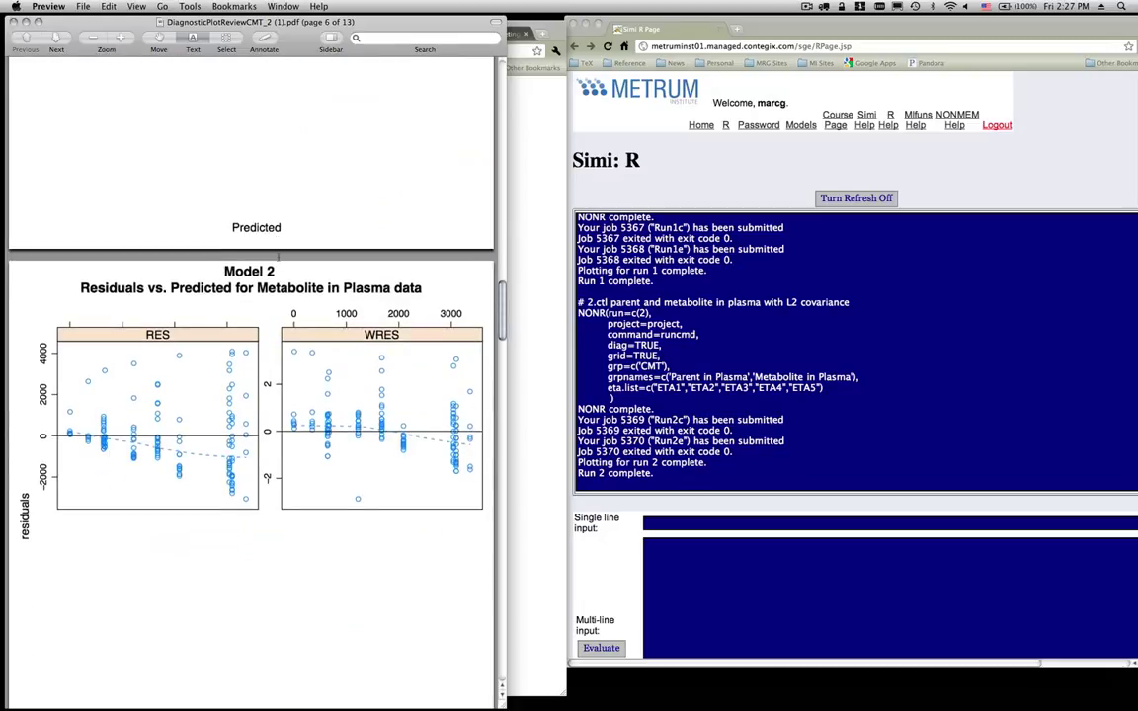
scroll(277, 261, "down", 20)
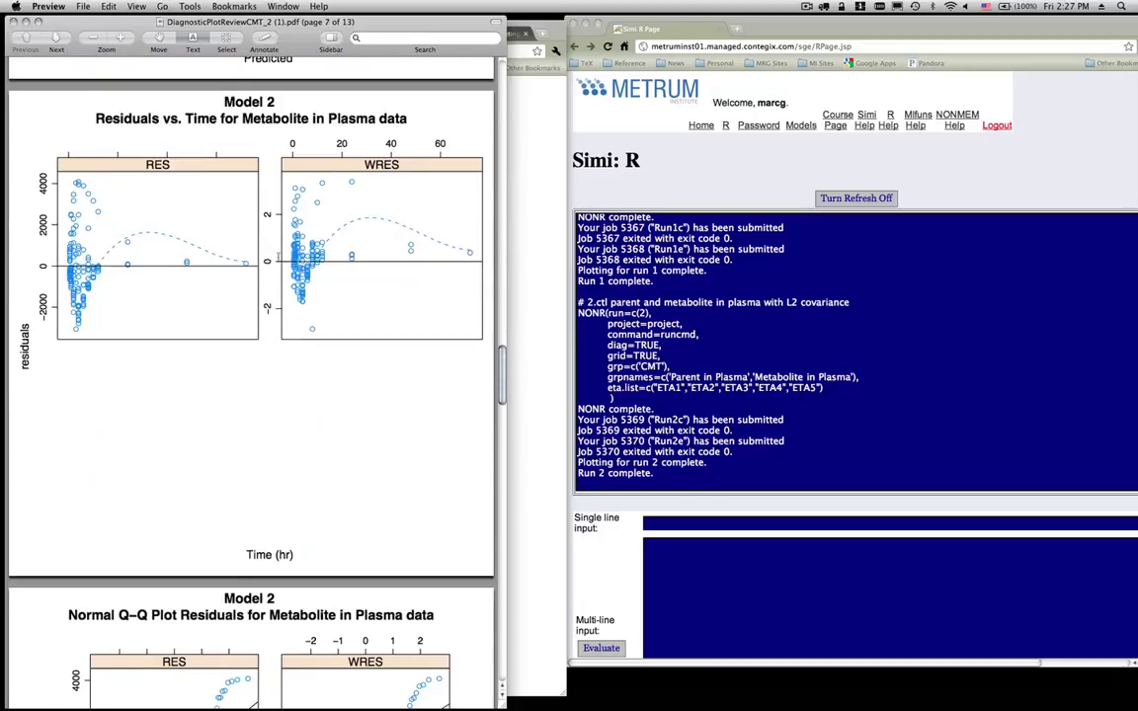
scroll(277, 256, "down", 15)
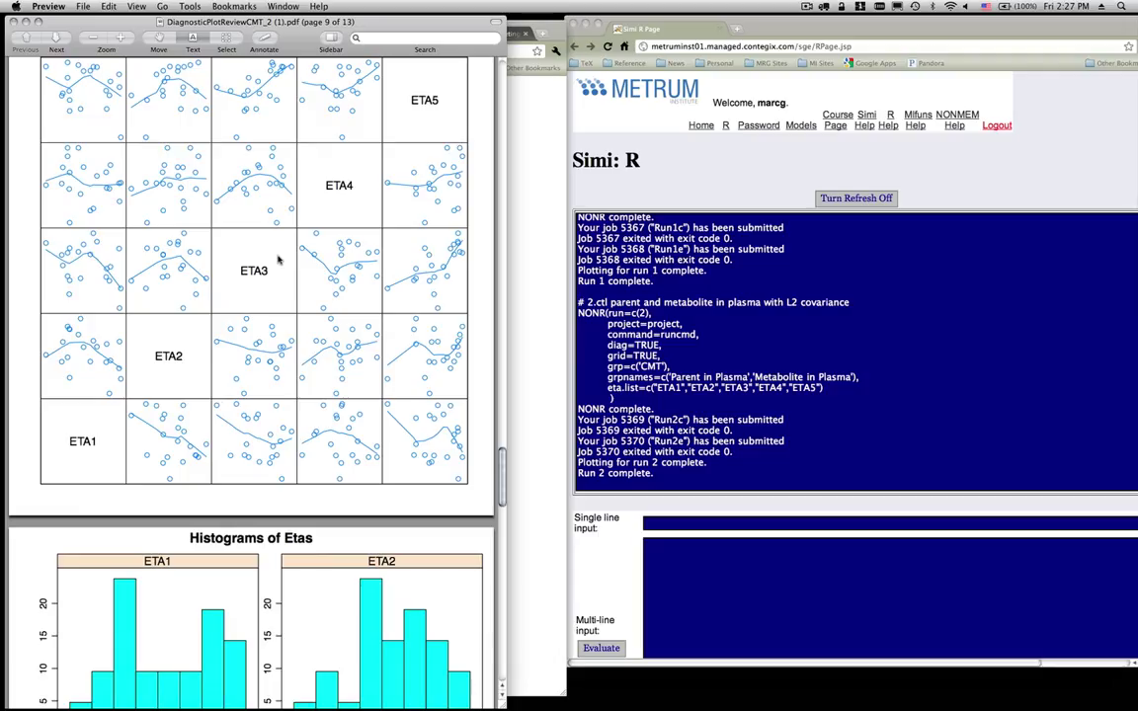
- Review the histograms and densities of the etas through the last page, and close the diagnostic plot PDF
scroll(227, 272, "down", 10)
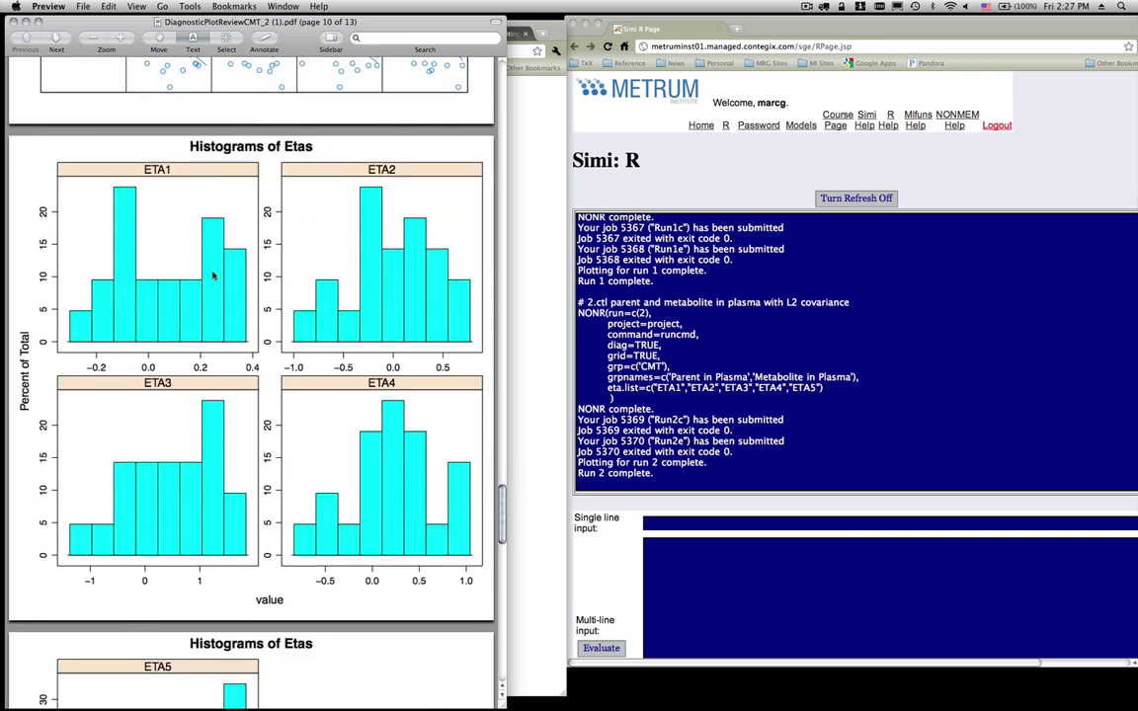
scroll(213, 277, "down", 20)
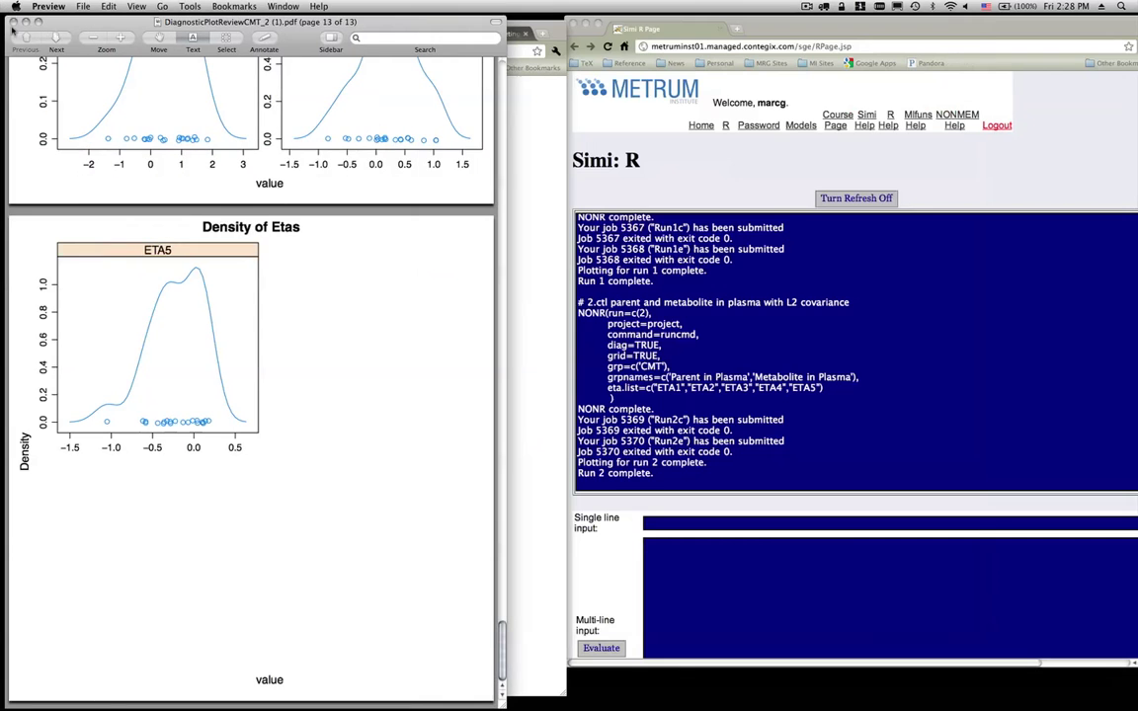
left_click(14, 22)
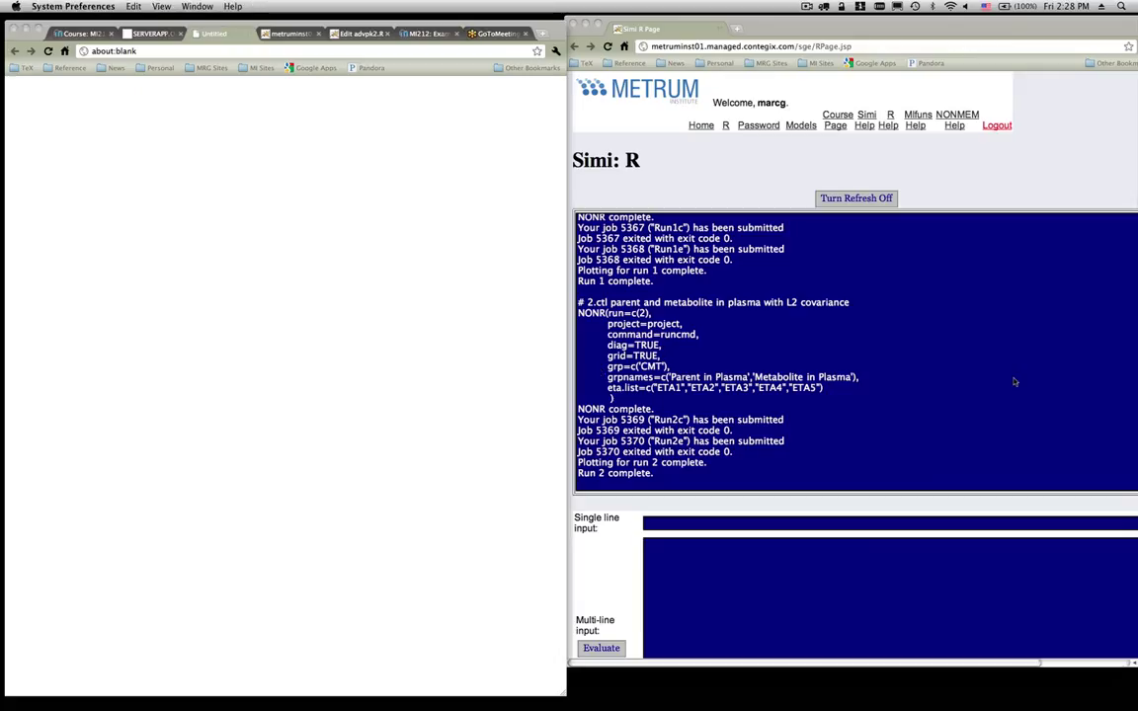
- Open PAR_MET_URINE.csv from the advpk2 file listing and copy its entire contents
left_click(433, 198)
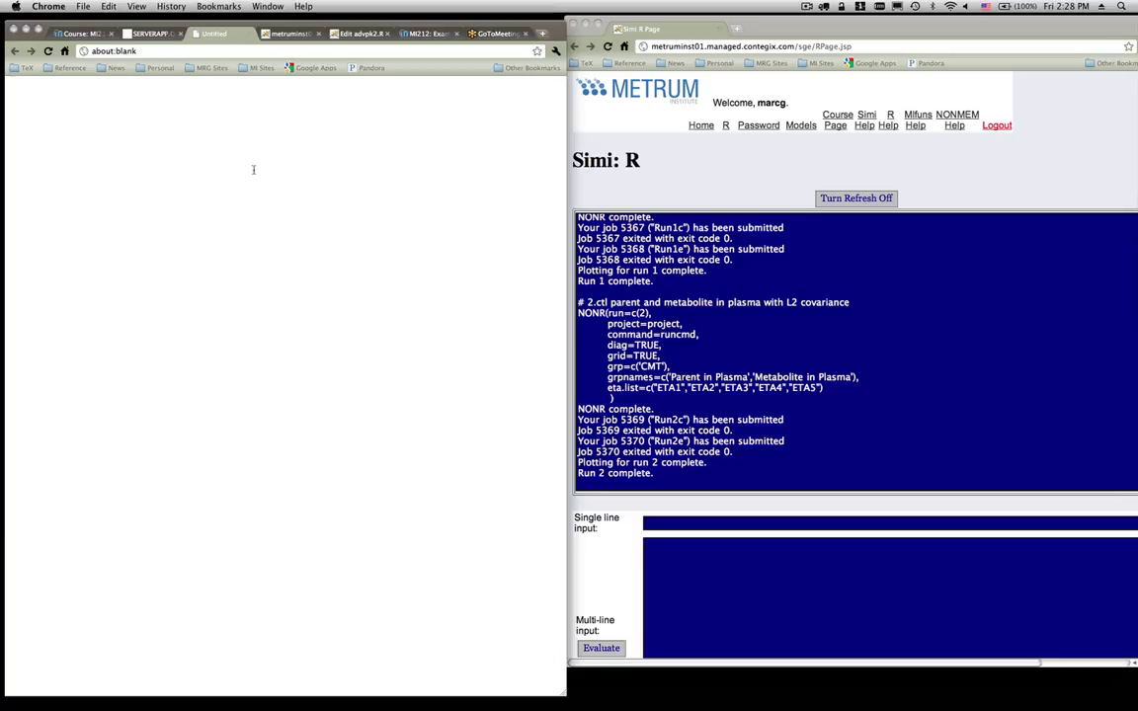
left_click(105, 35)
left_click(150, 35)
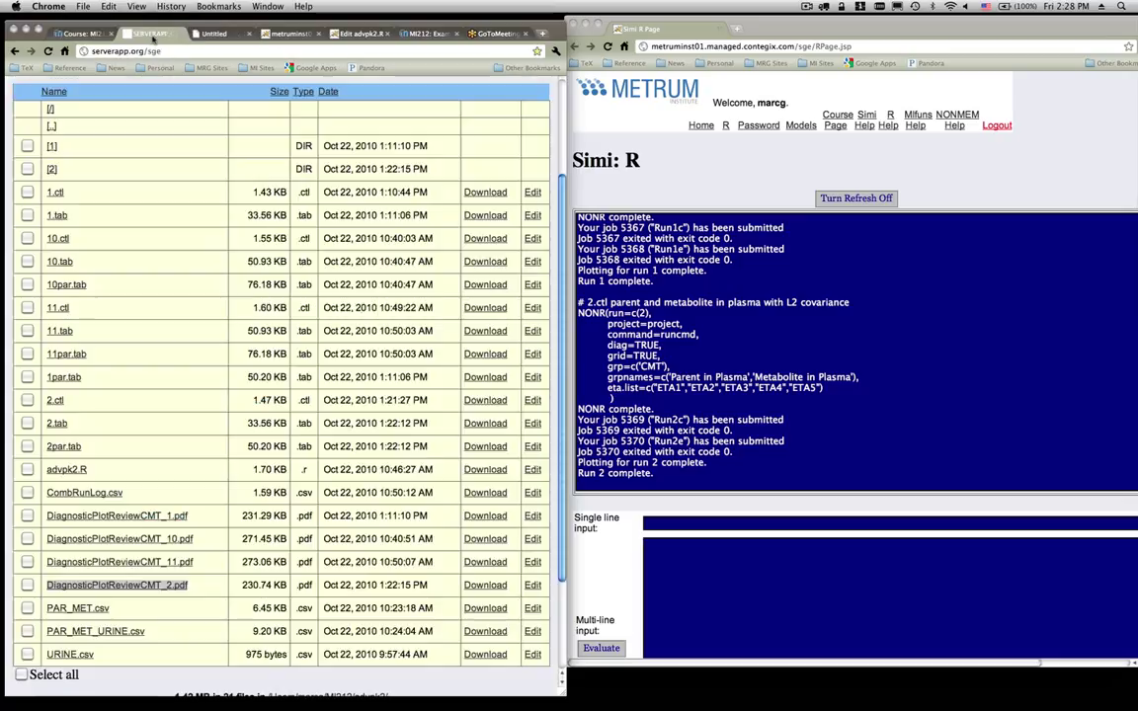
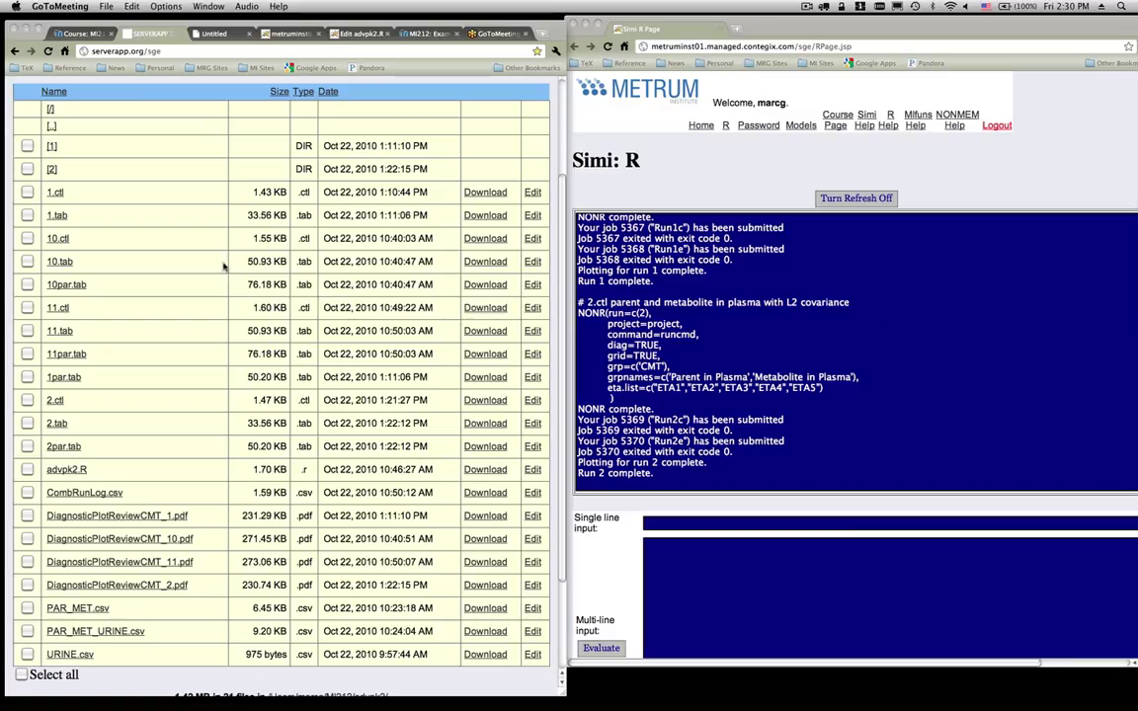
left_click(107, 632)
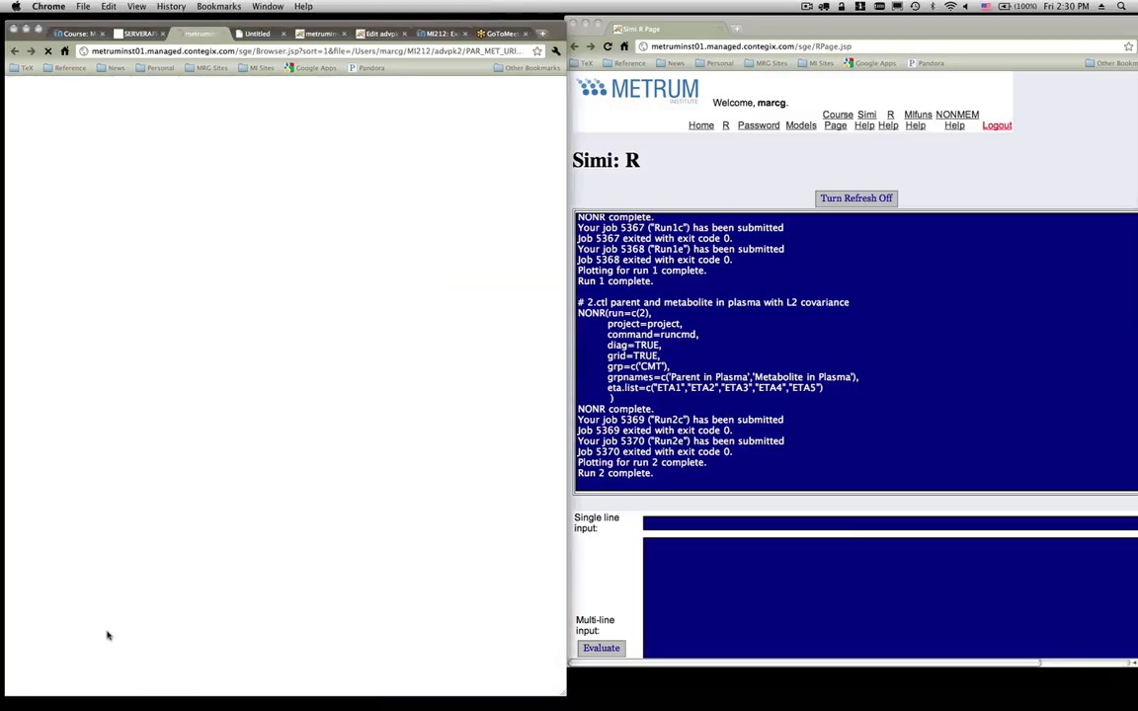
left_click(108, 7)
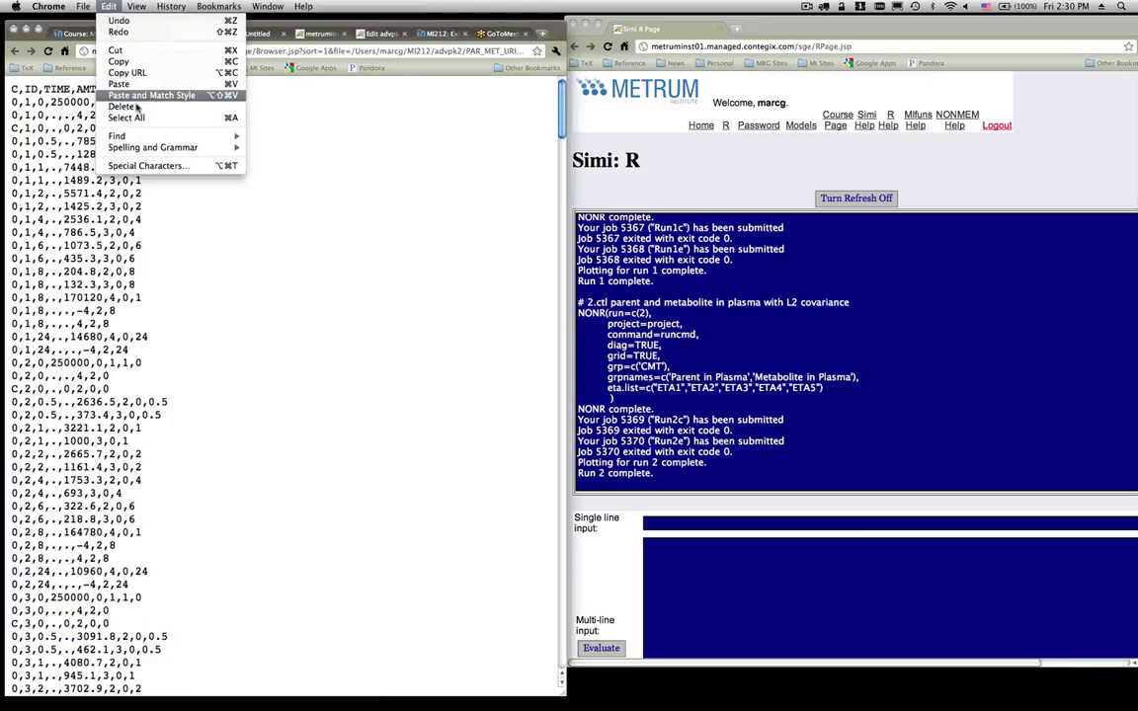
left_click(127, 118)
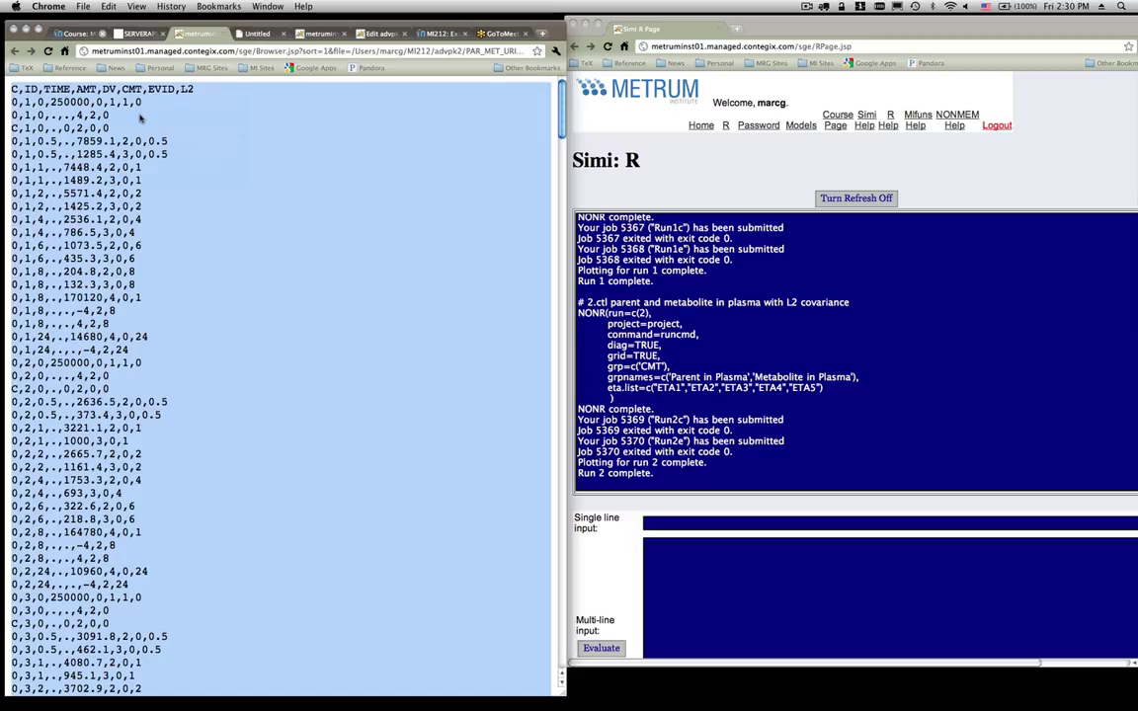
- Switch to Excel and display the blank workbook in Normal view at 200% zoom
mouse_move(8, 172)
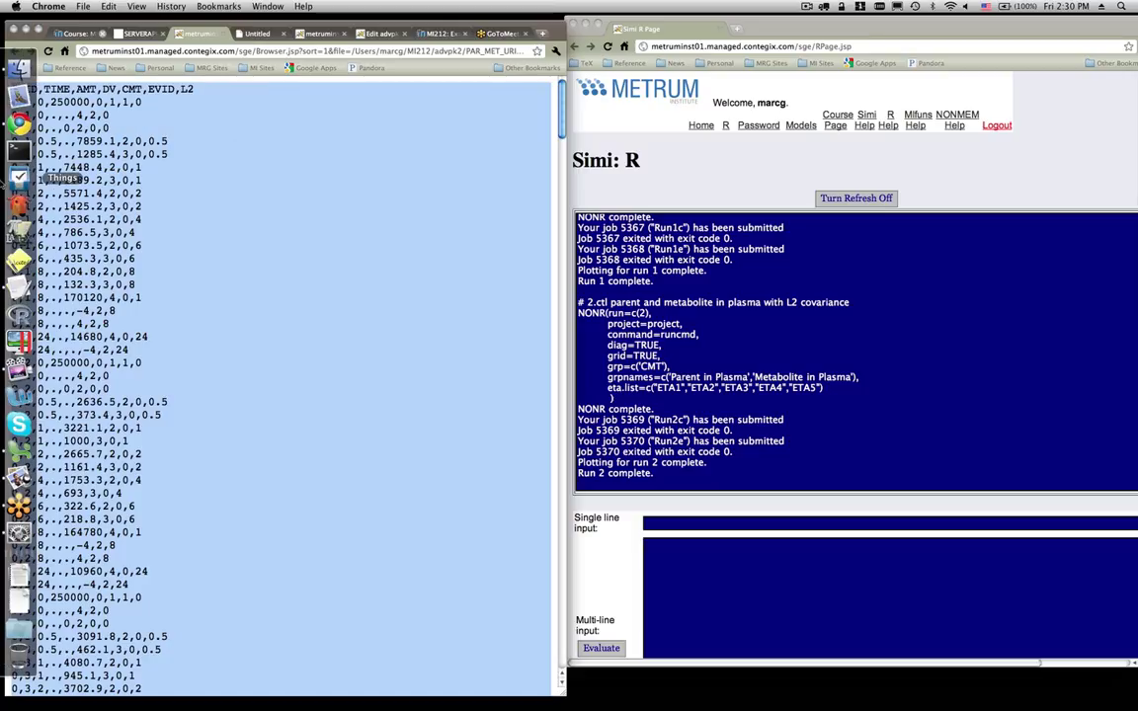
left_click(19, 450)
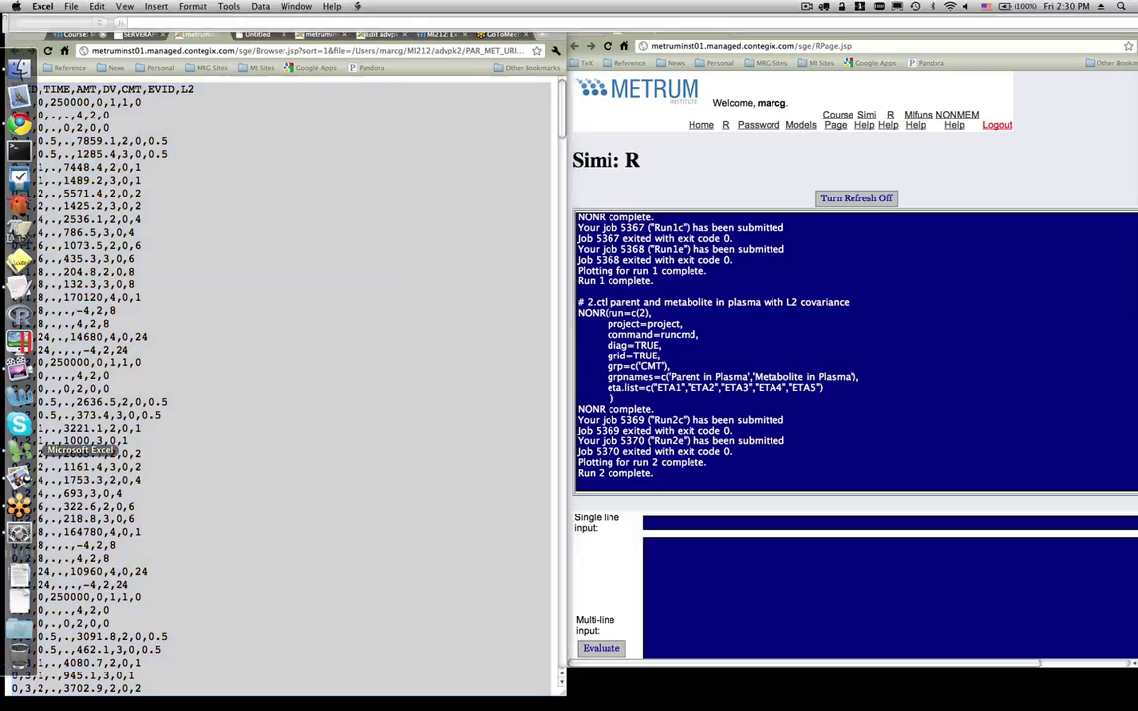
left_click(124, 6)
left_click(150, 294)
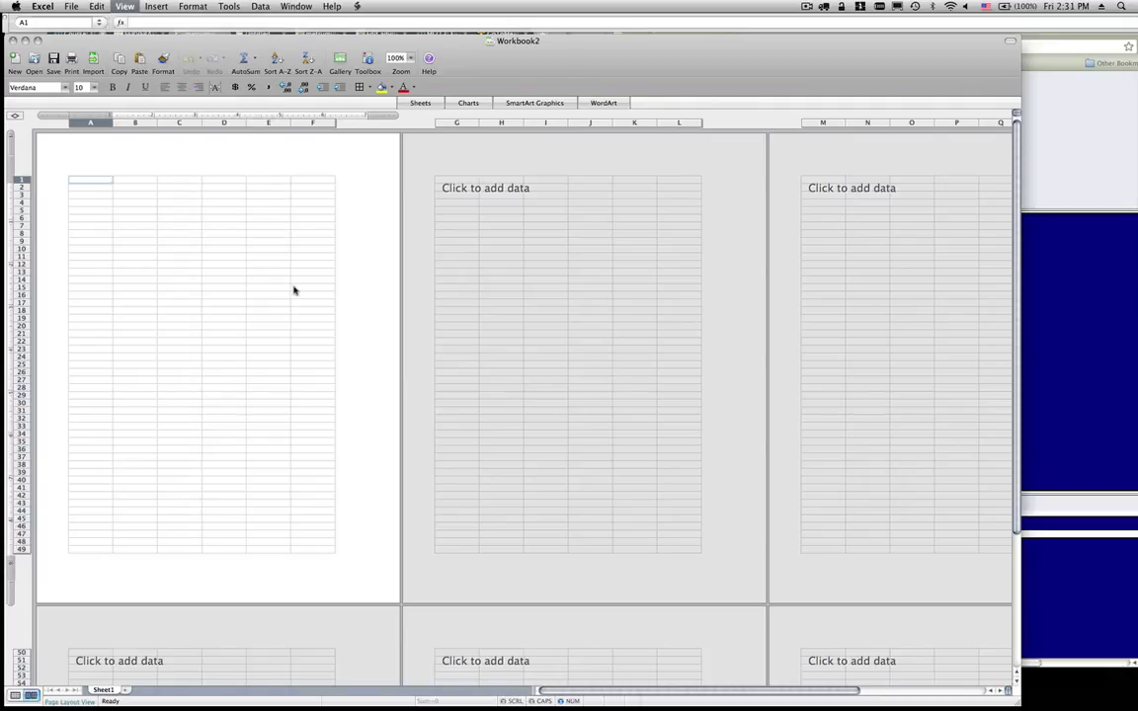
left_click(510, 270)
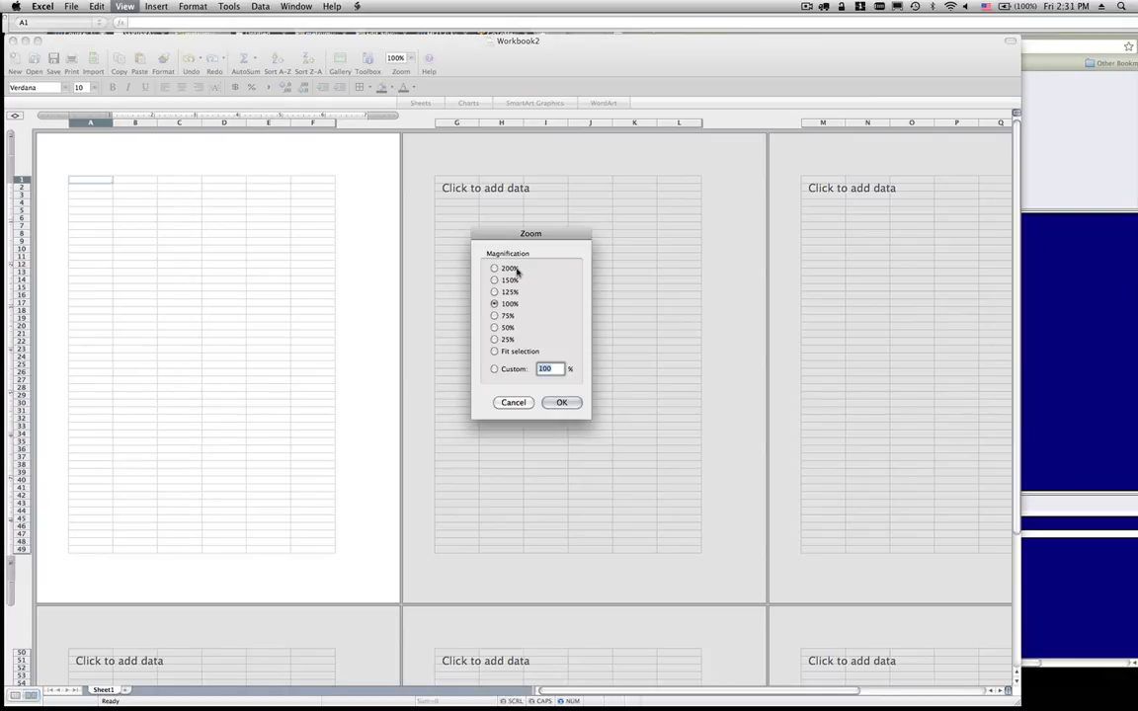
left_click(560, 402)
left_click(123, 7)
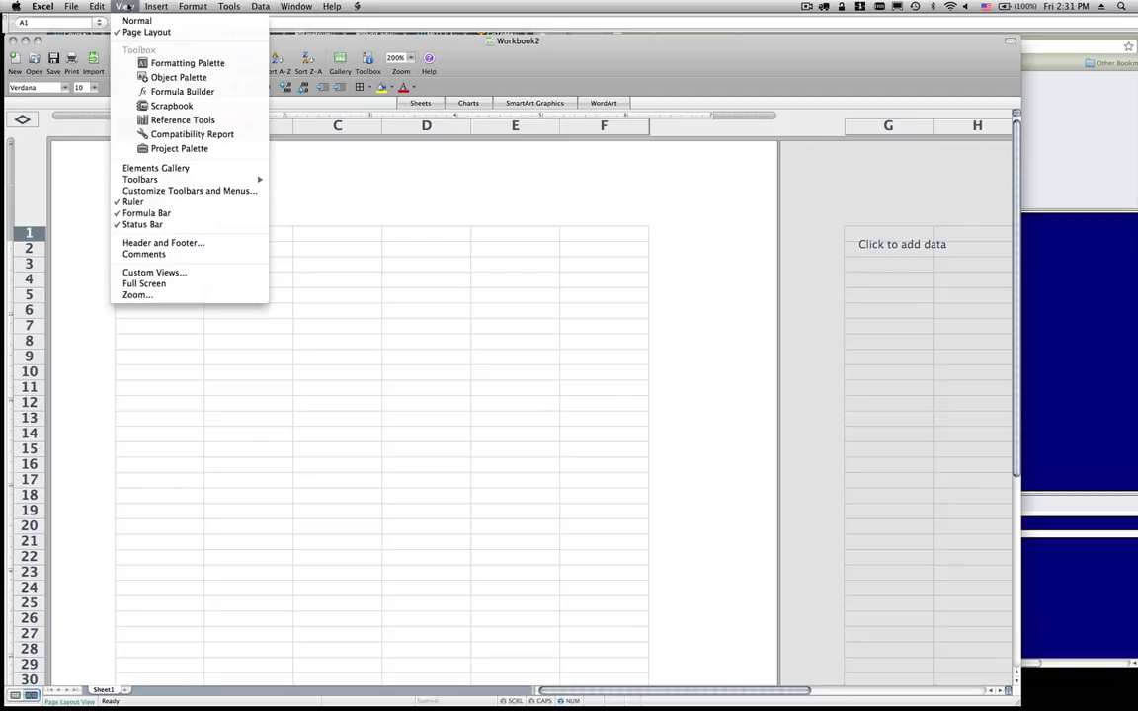
left_click(125, 21)
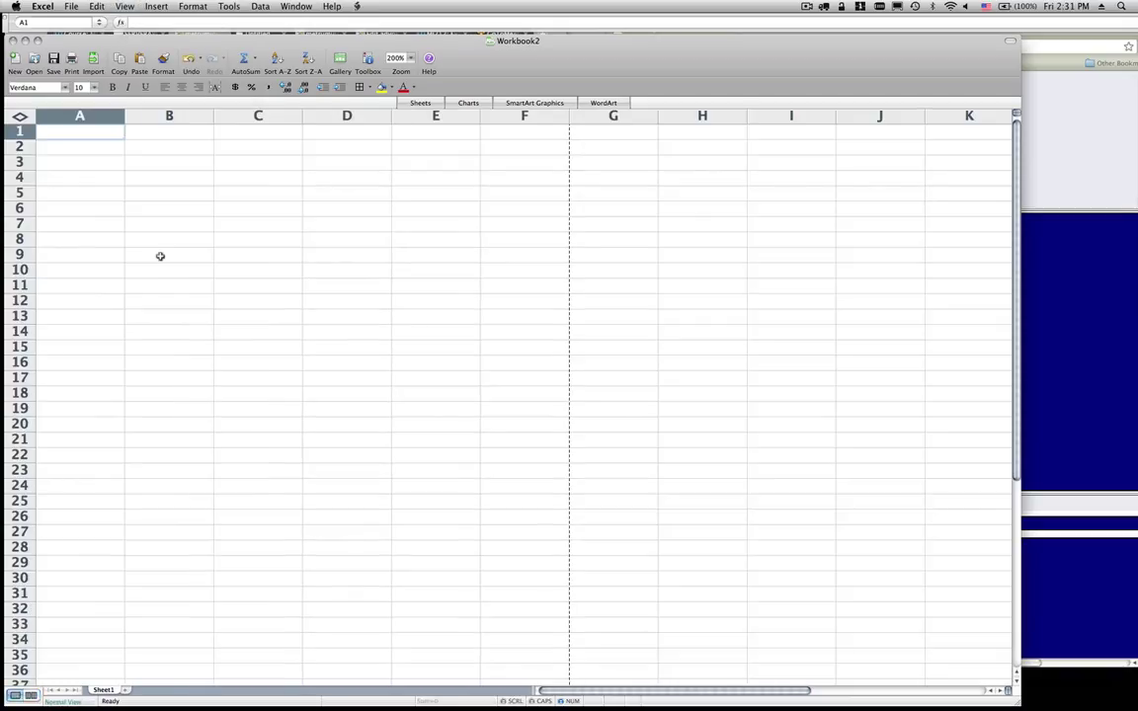
- Paste the dataset at cell A1 and split it into columns as delimited text with the comma as delimiter
key("super+v")
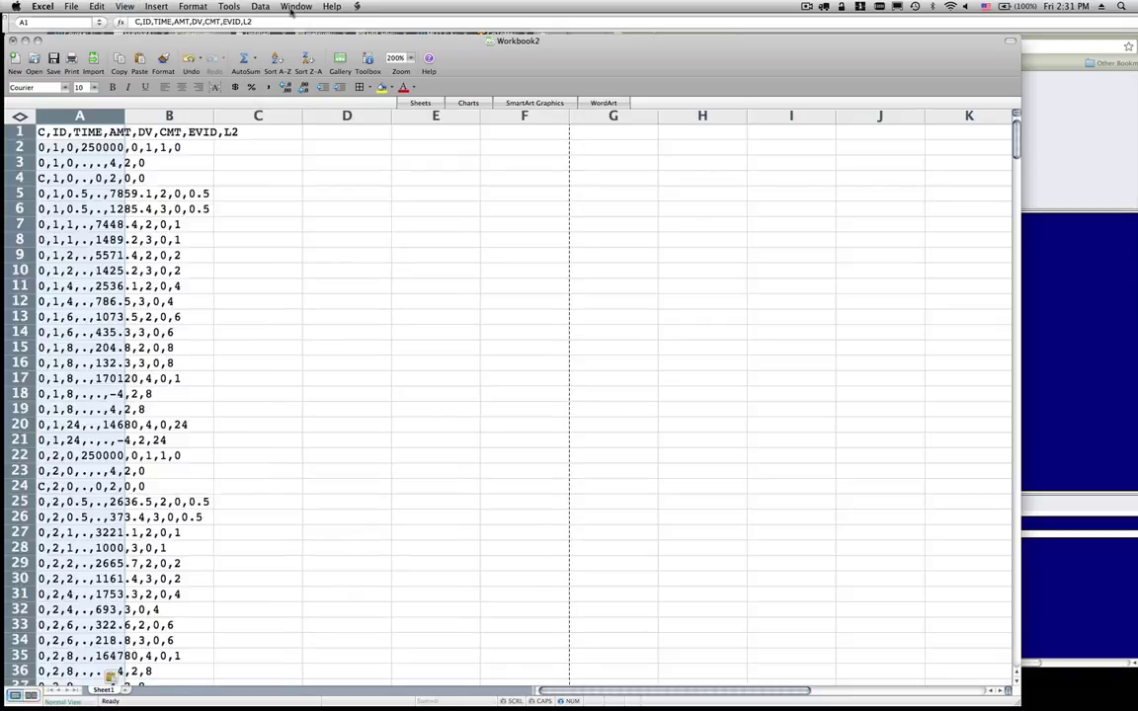
left_click(259, 6)
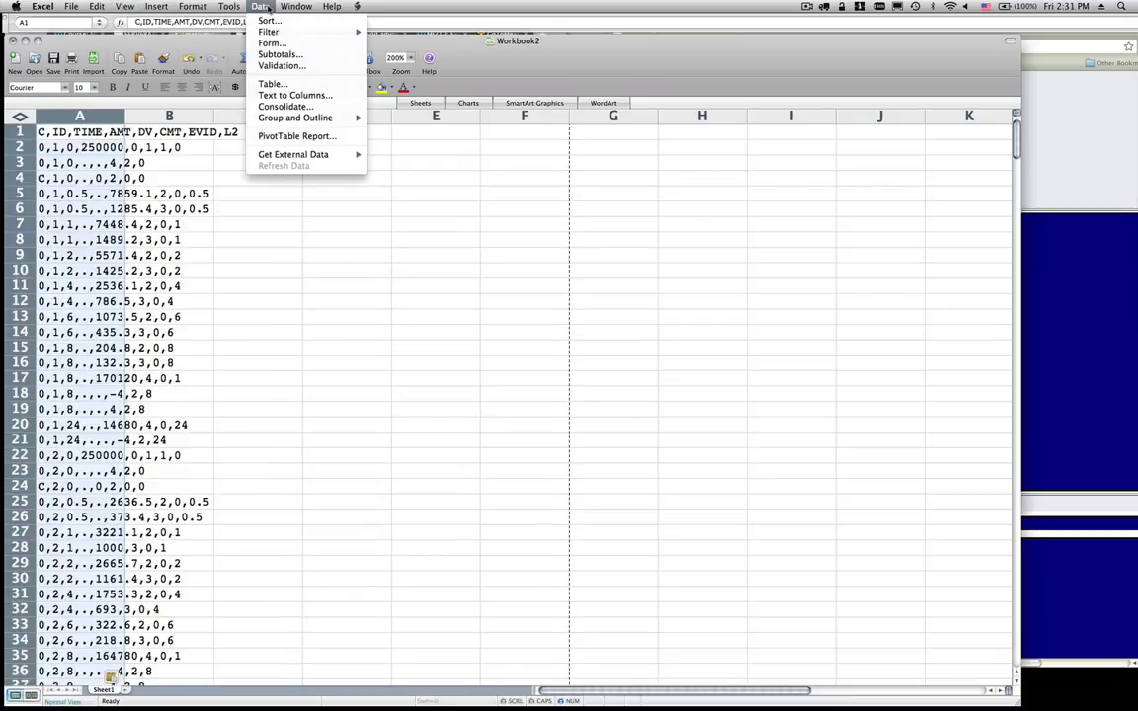
left_click(290, 96)
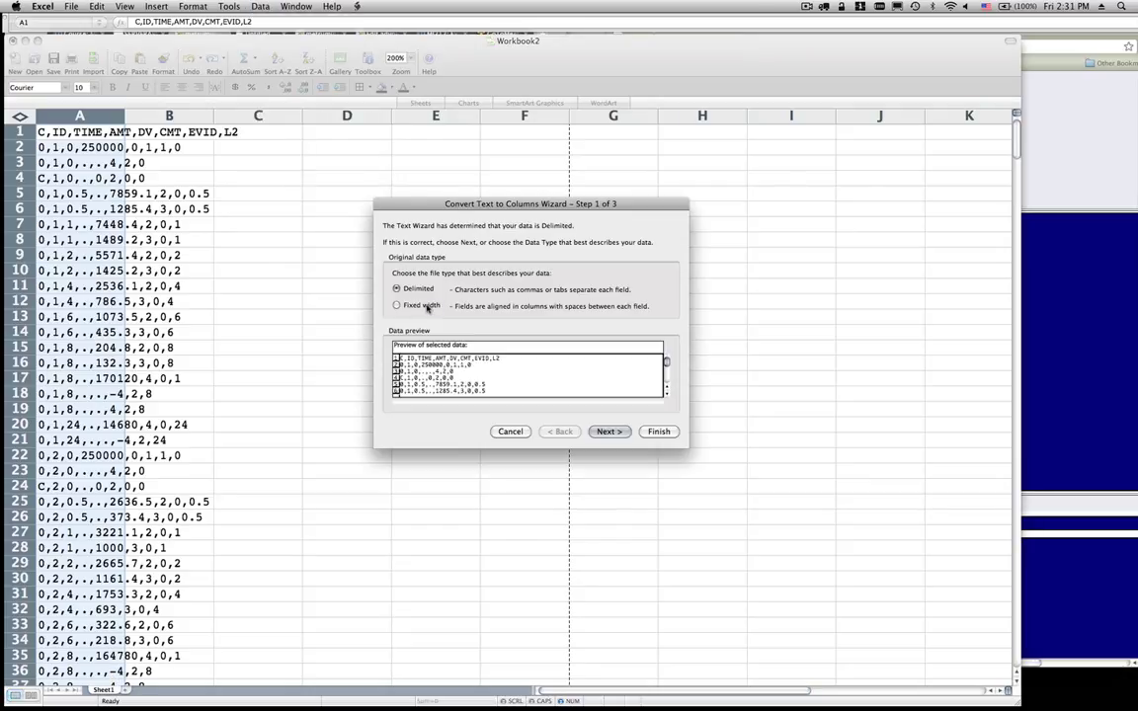
left_click(608, 432)
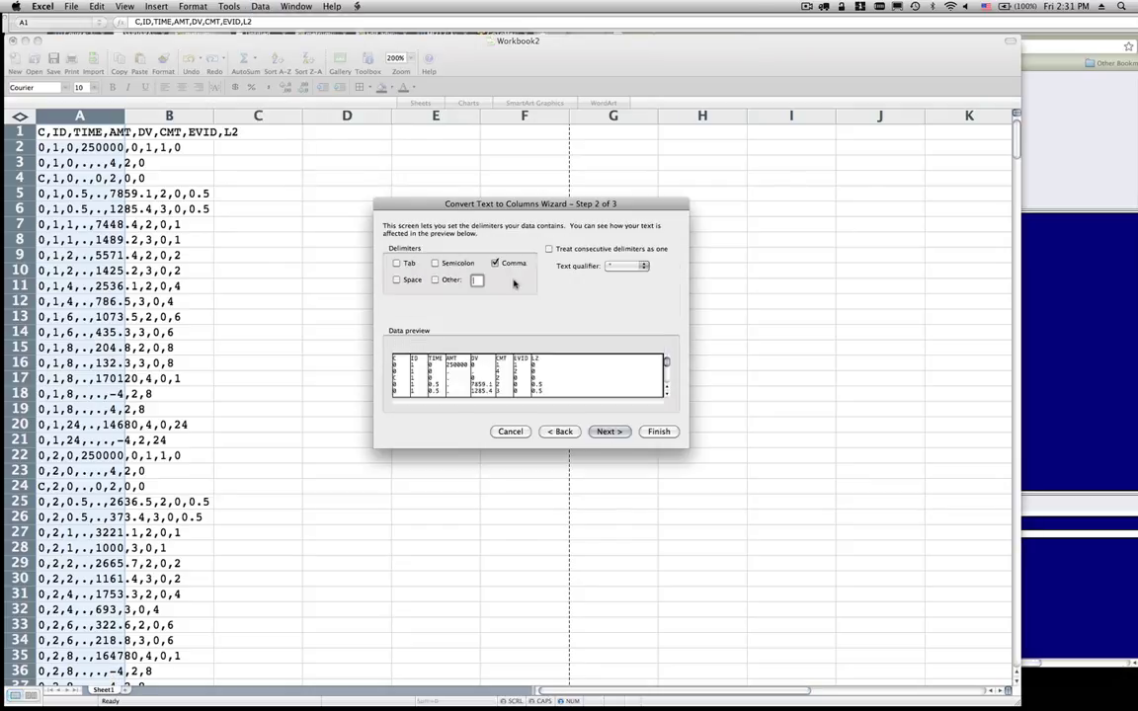
left_click(657, 432)
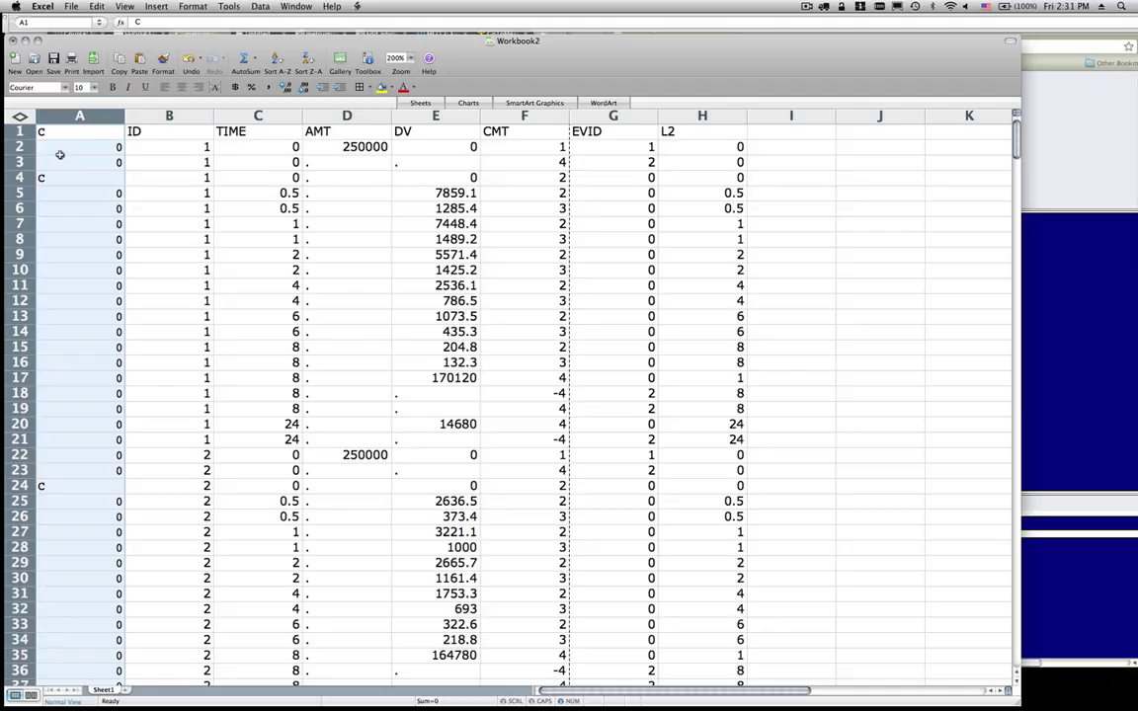
- Examine the CMT values in the first records of subject 1, rows 2 to 6
left_click(543, 164)
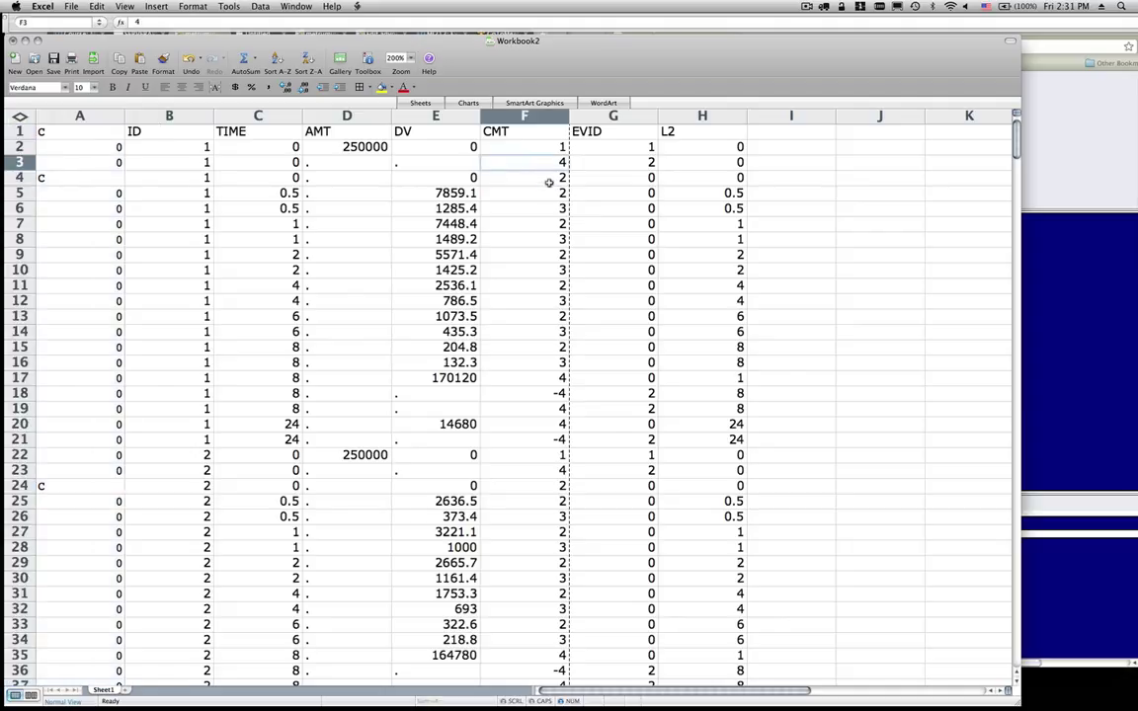
left_click(548, 181)
key("Down")
key("Down")
key("Down")
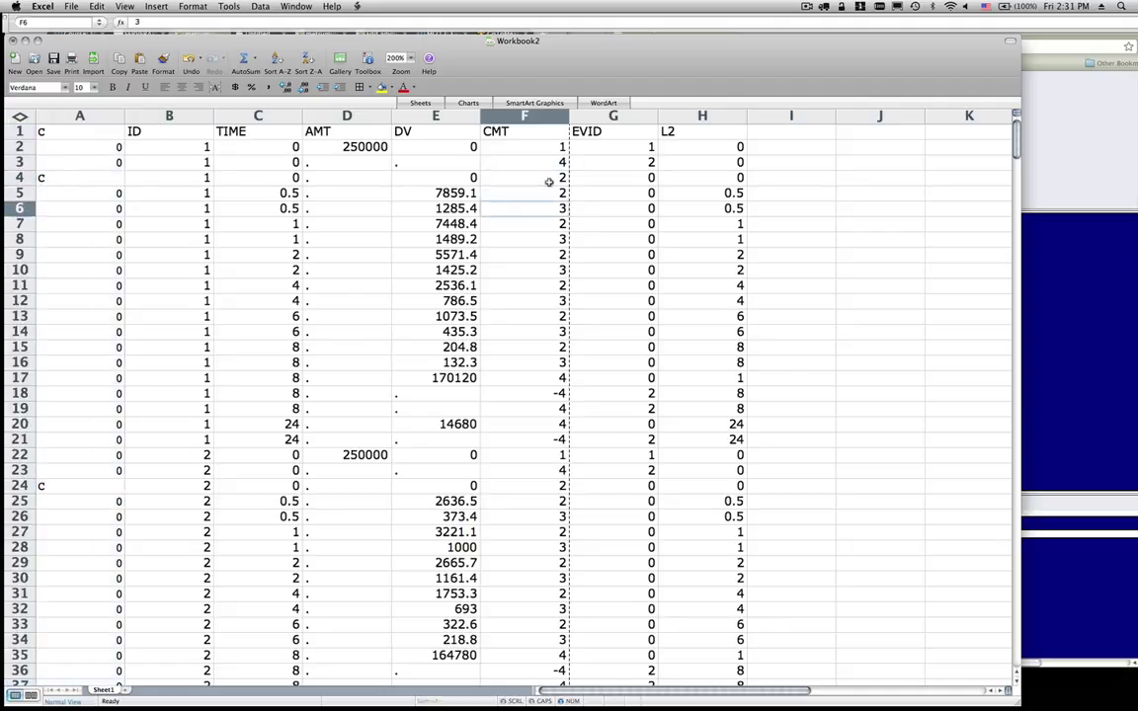
key("Up")
key("Up")
key("Up")
key("Up")
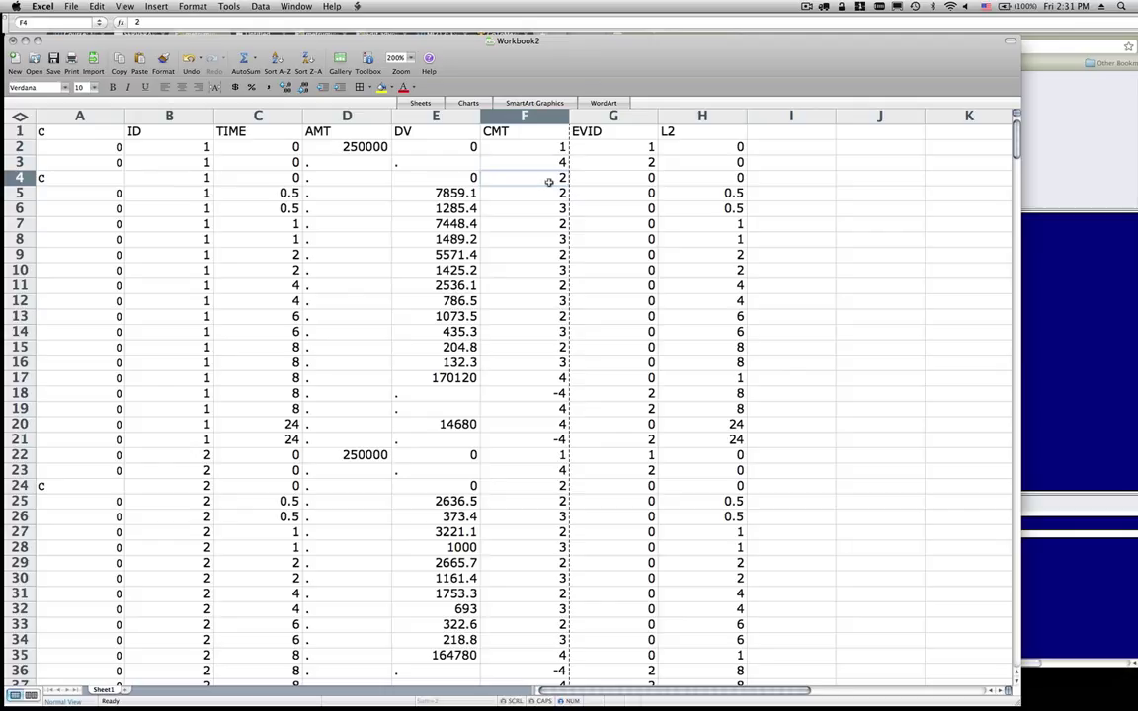
key("Up")
key("Up")
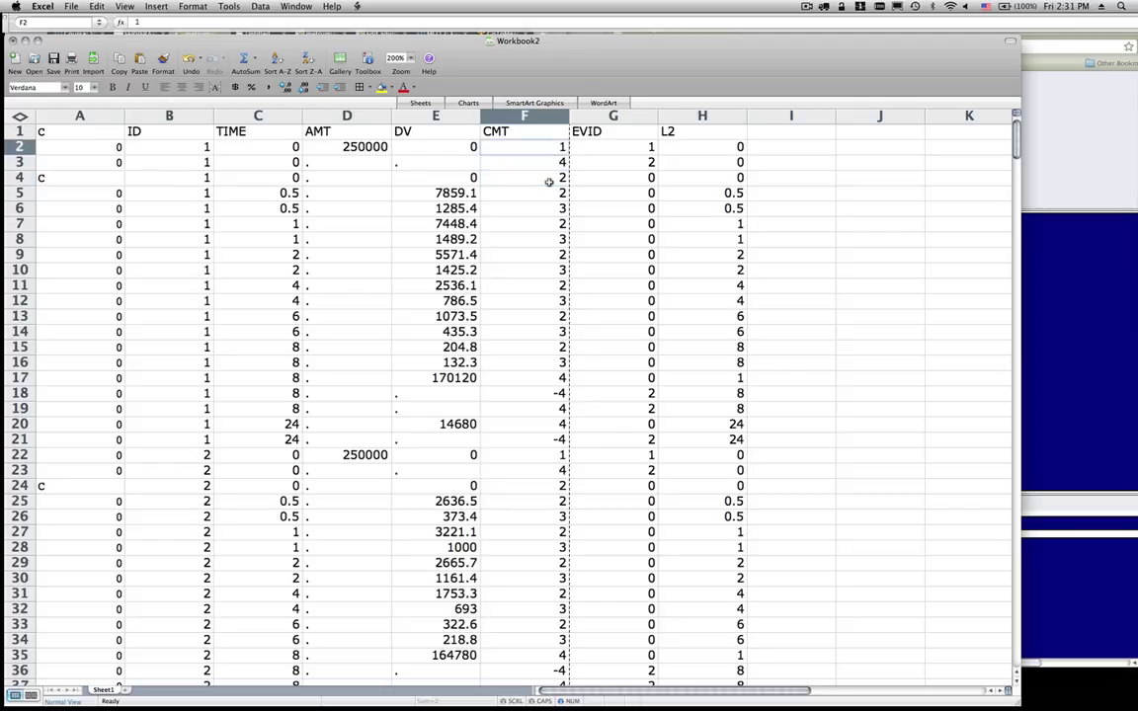
key("Down")
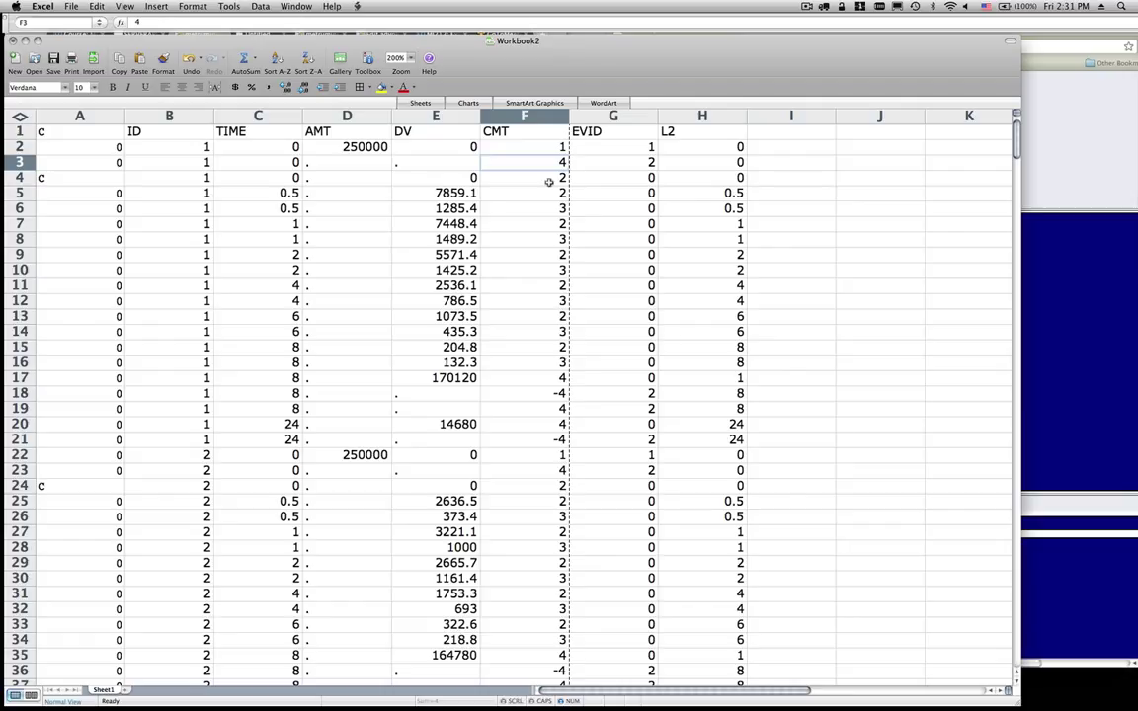
- Compare CMT and EVID in row 3, and follow the EVID column down to row 17
key("Right")
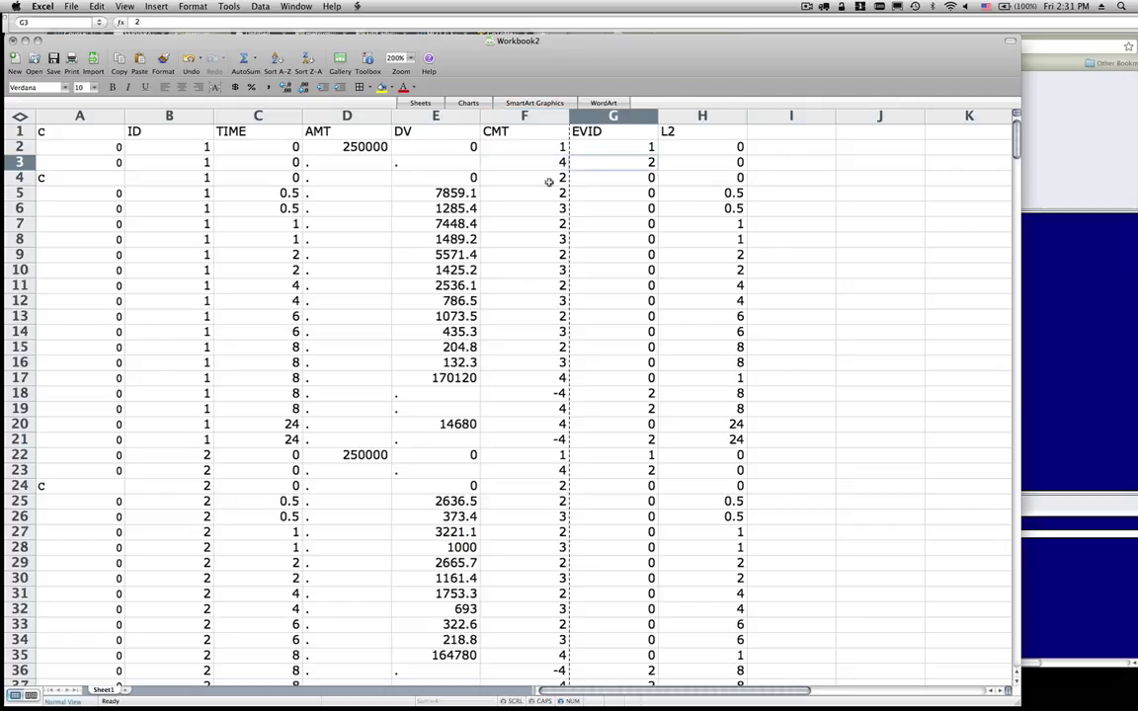
key("Left")
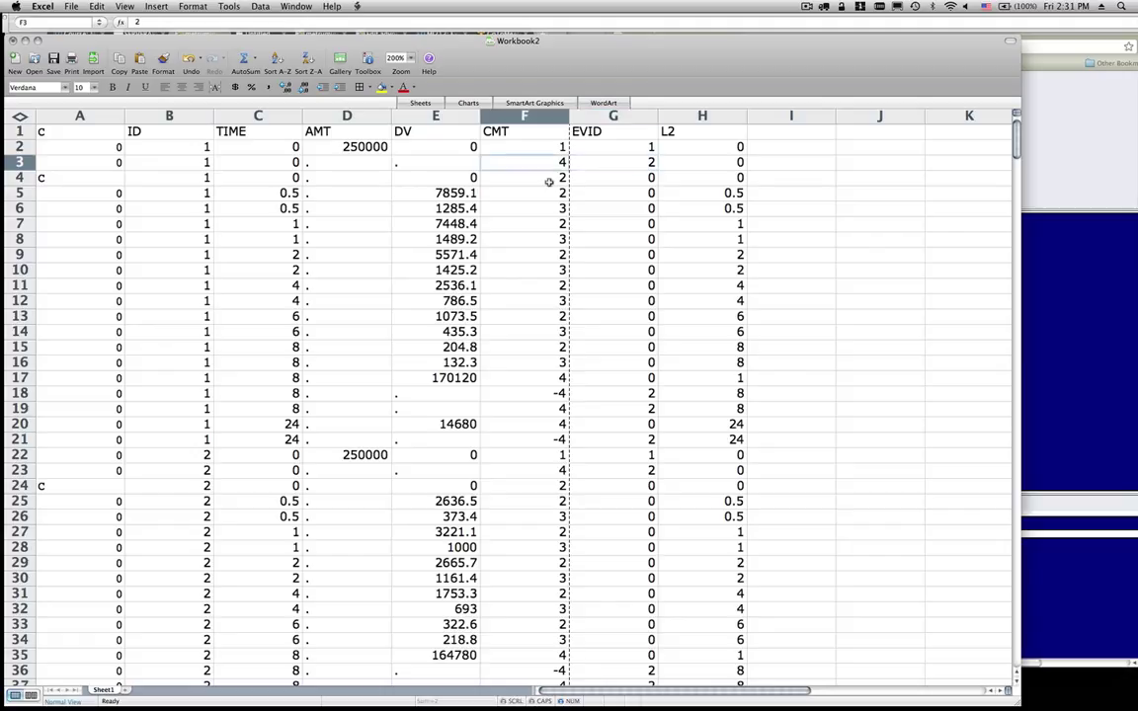
key("Right")
key("Down")
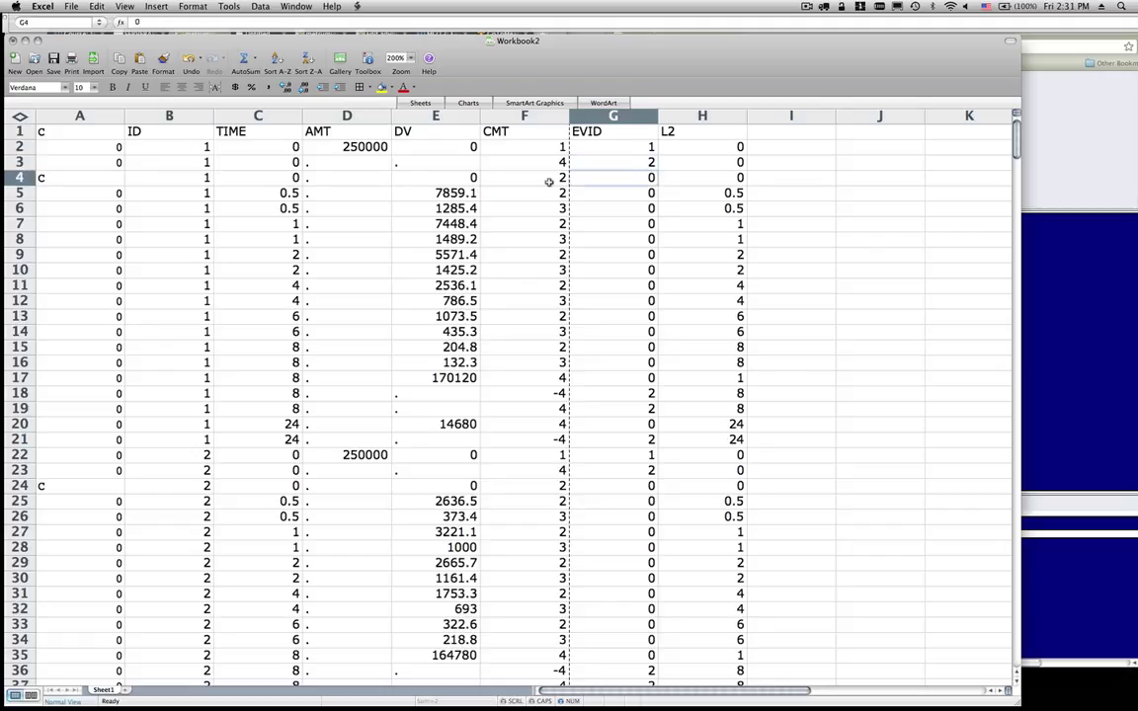
key("Down")
key("Down")
key("Down")
key("Down")
key("Down")
key("Down")
key("Down")
key("Down")
key("Down")
key("Down")
key("Down")
key("Down")
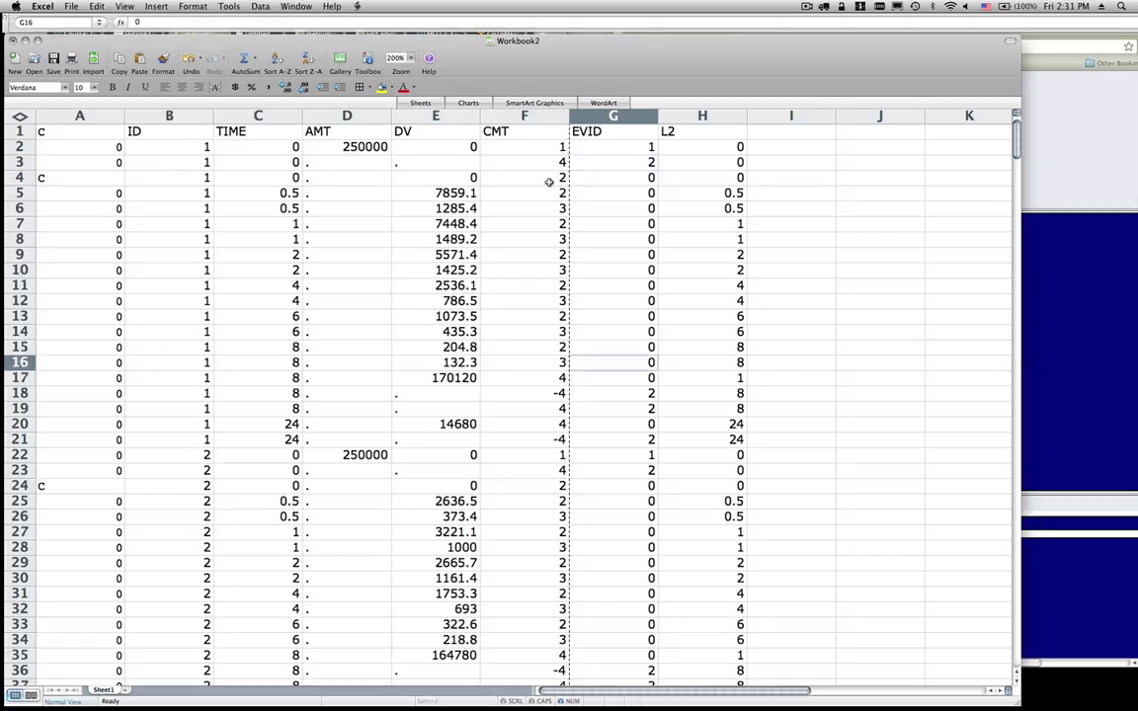
key("Down")
- Examine the DV, CMT and EVID values of the 8-hour urine record in row 17
key("Left")
key("Right")
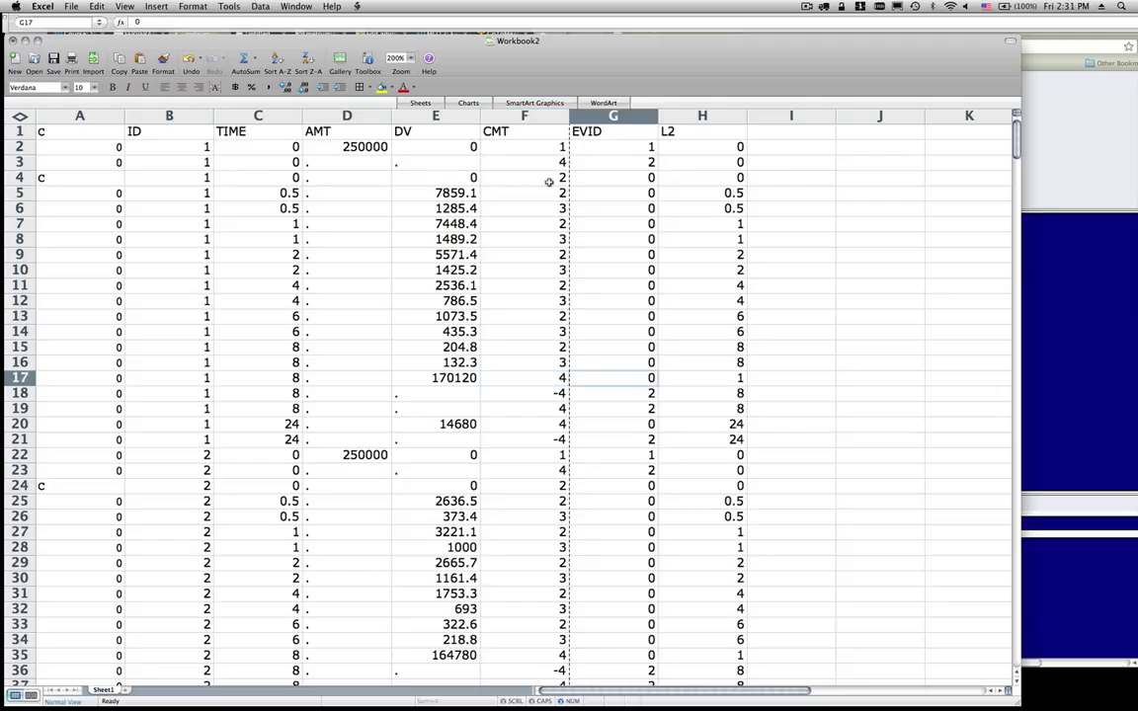
key("Left")
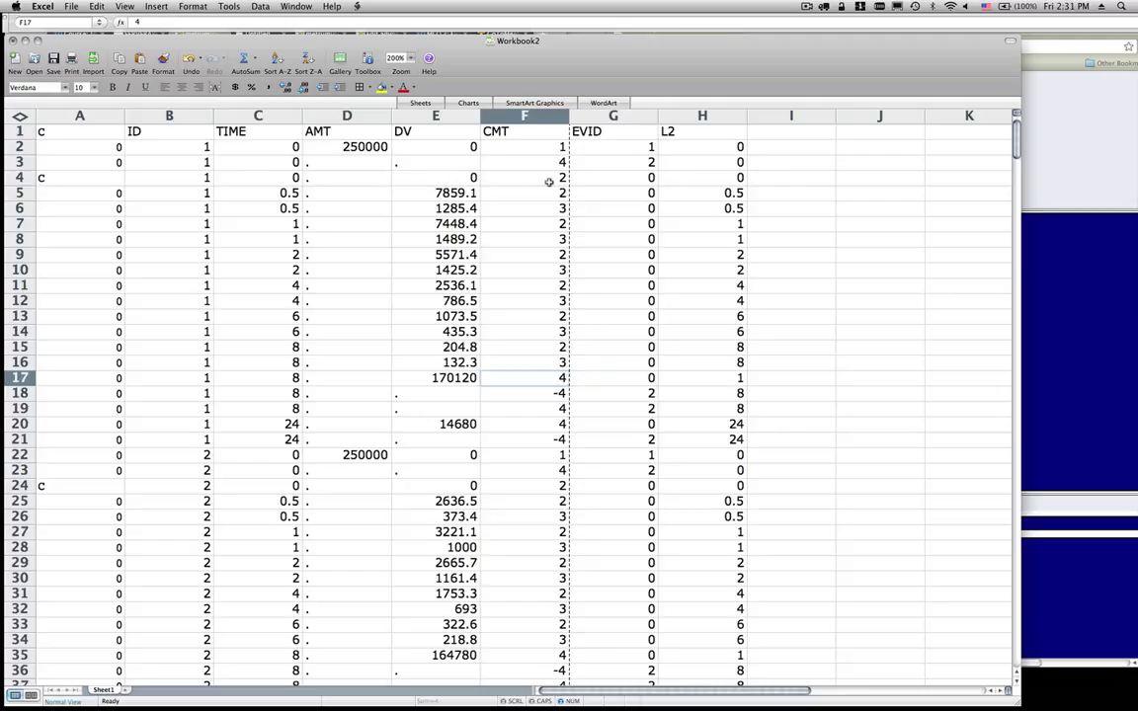
key("Left")
key("Right")
key("Right")
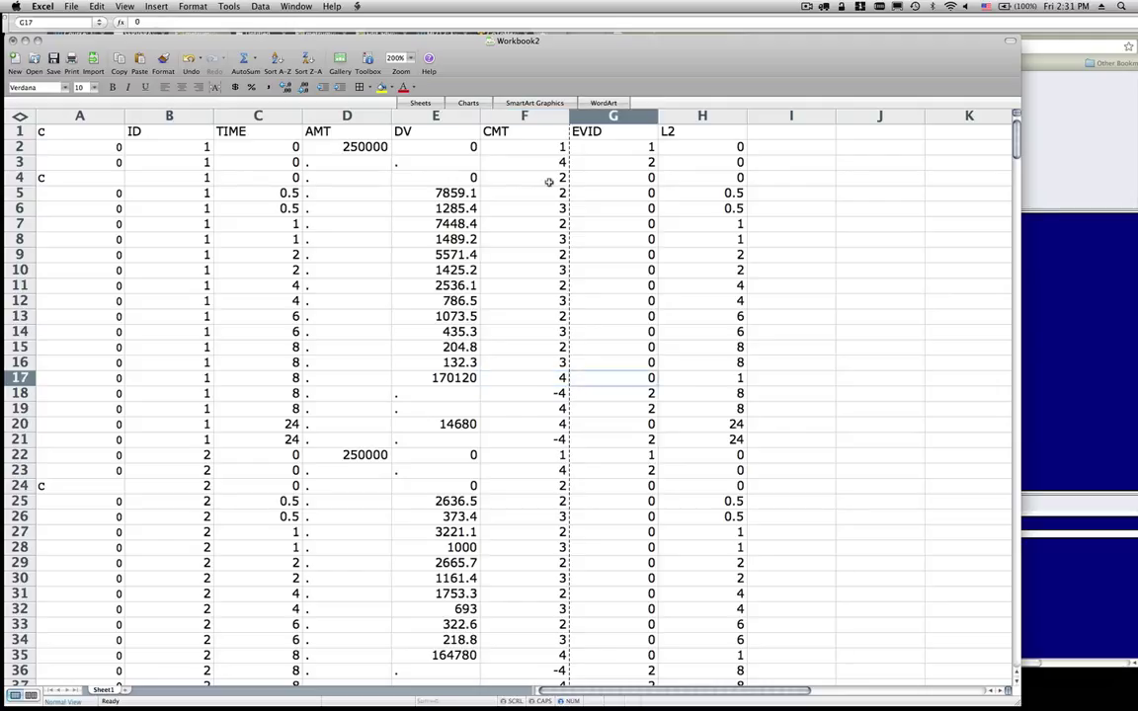
key("Left")
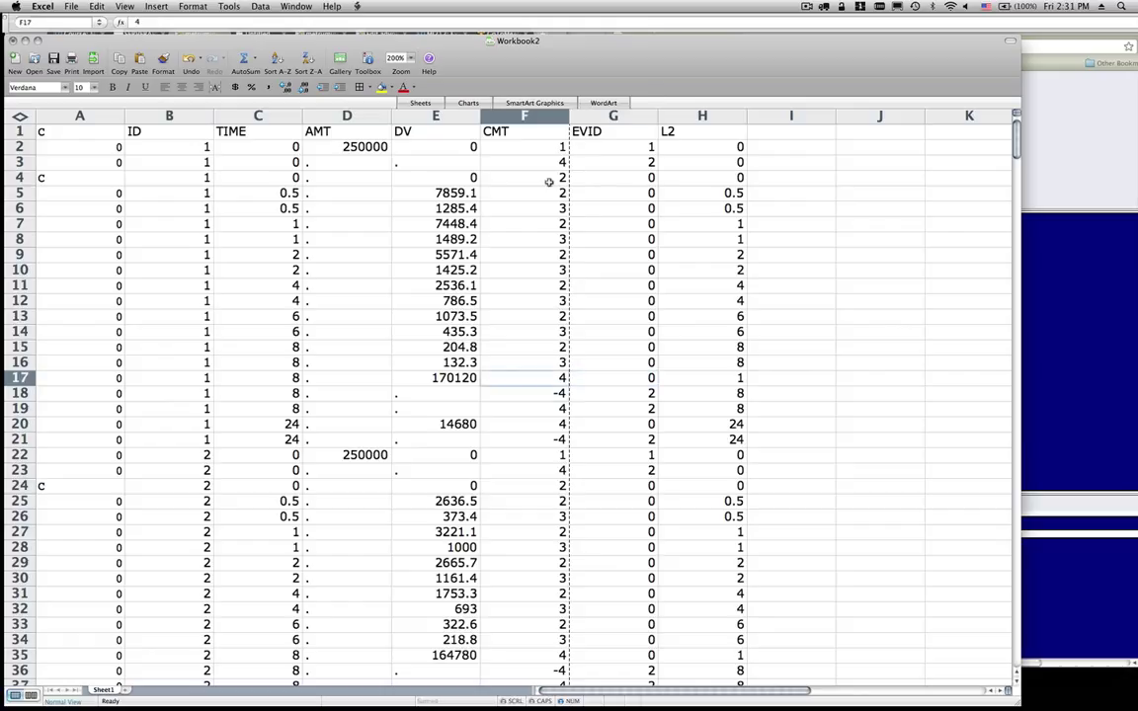
- Examine the CMT and EVID values that switch the urine compartment off and on in rows 18 to 21
key("Down")
key("Right")
key("Left")
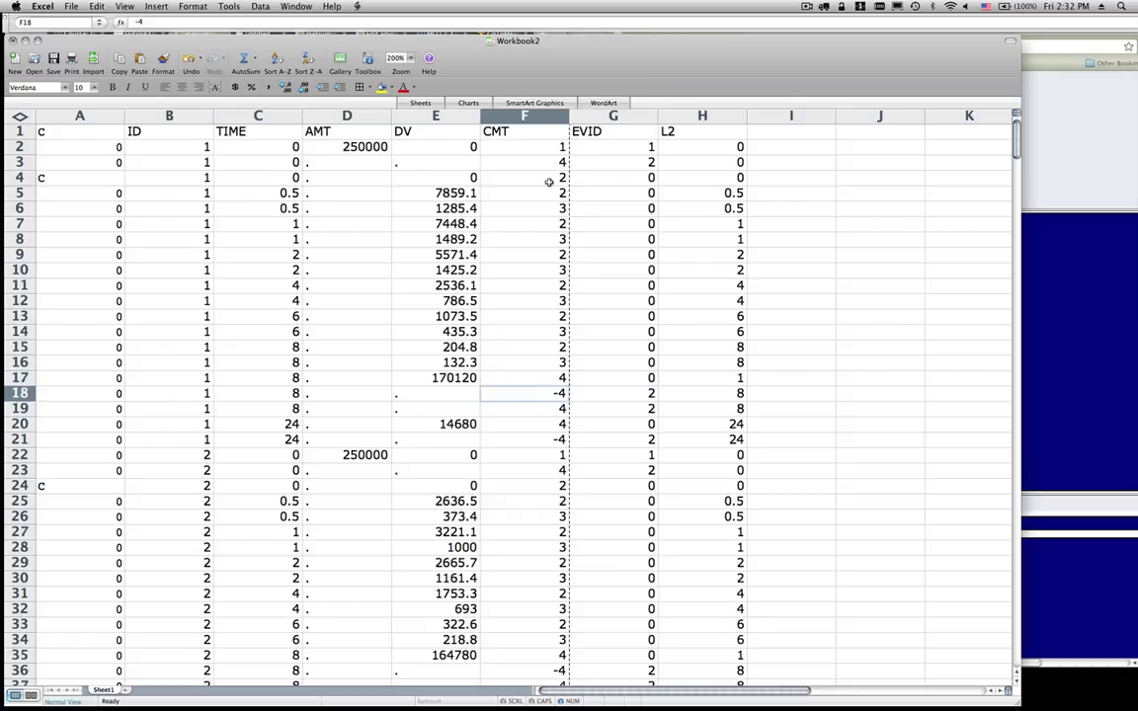
key("Down")
key("Right")
key("Left")
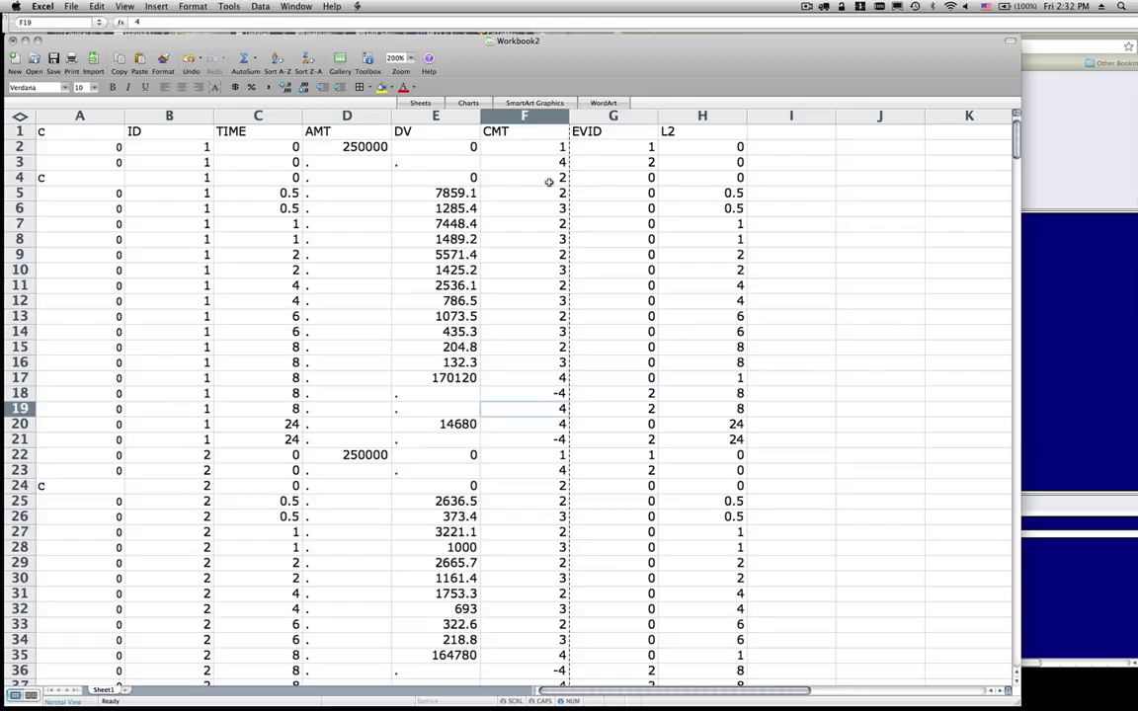
key("Down")
key("Down")
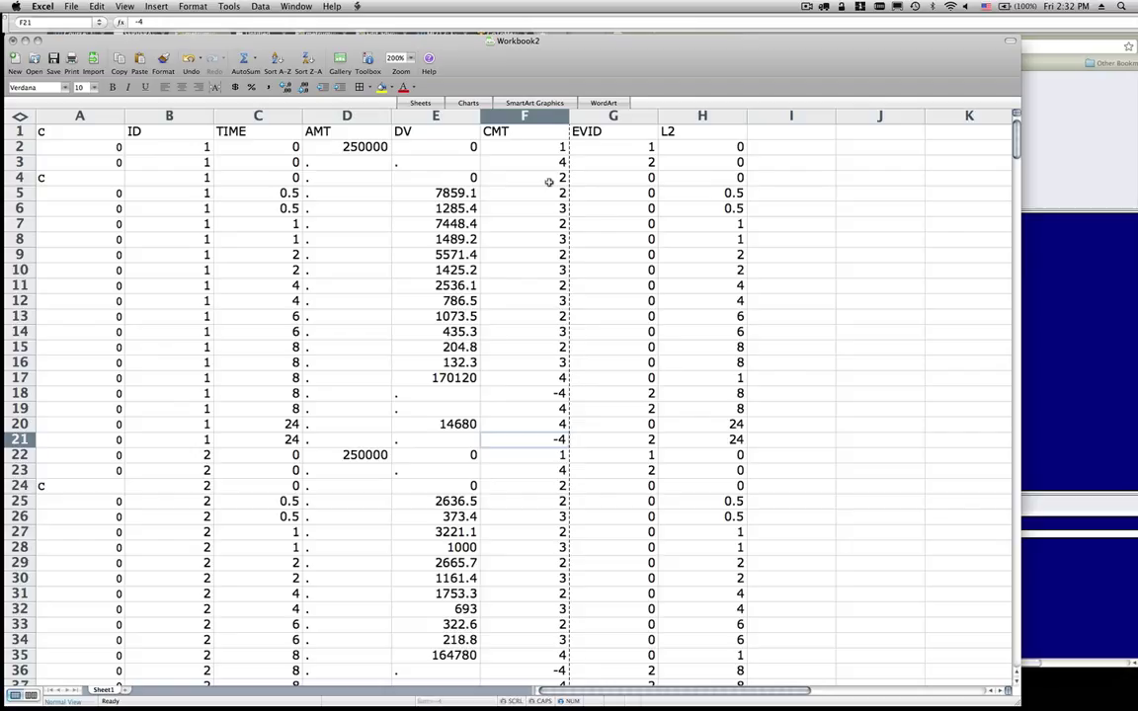
key("Right")
key("Right")
key("Left")
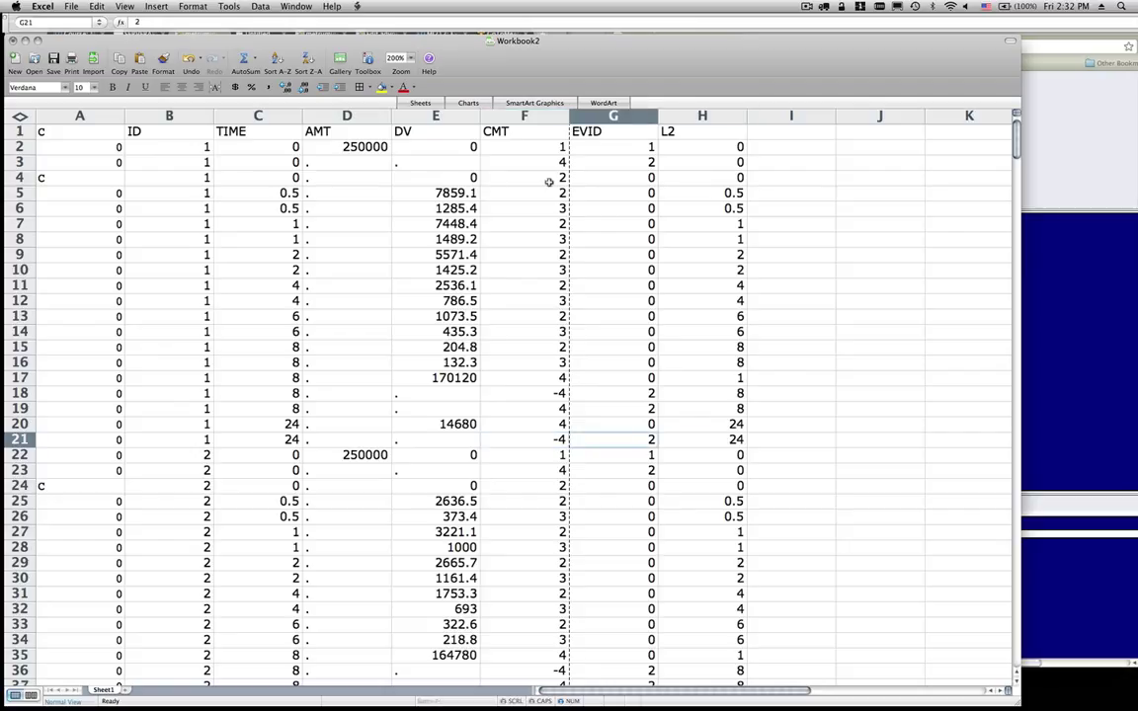
- Follow the CMT values of subject 1 upward from row 21 to row 11
key("Left")
key("Up")
key("Up")
key("Up")
key("Up")
key("Up")
key("Up")
key("Up")
key("Up")
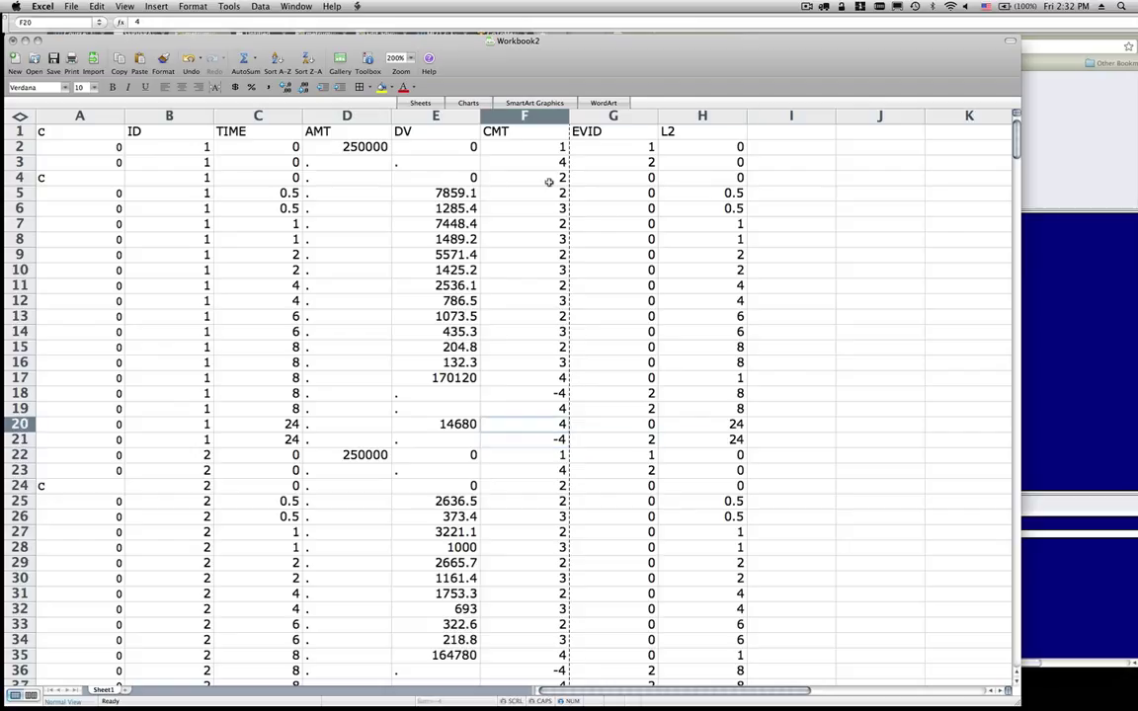
key("Up")
key("Up")
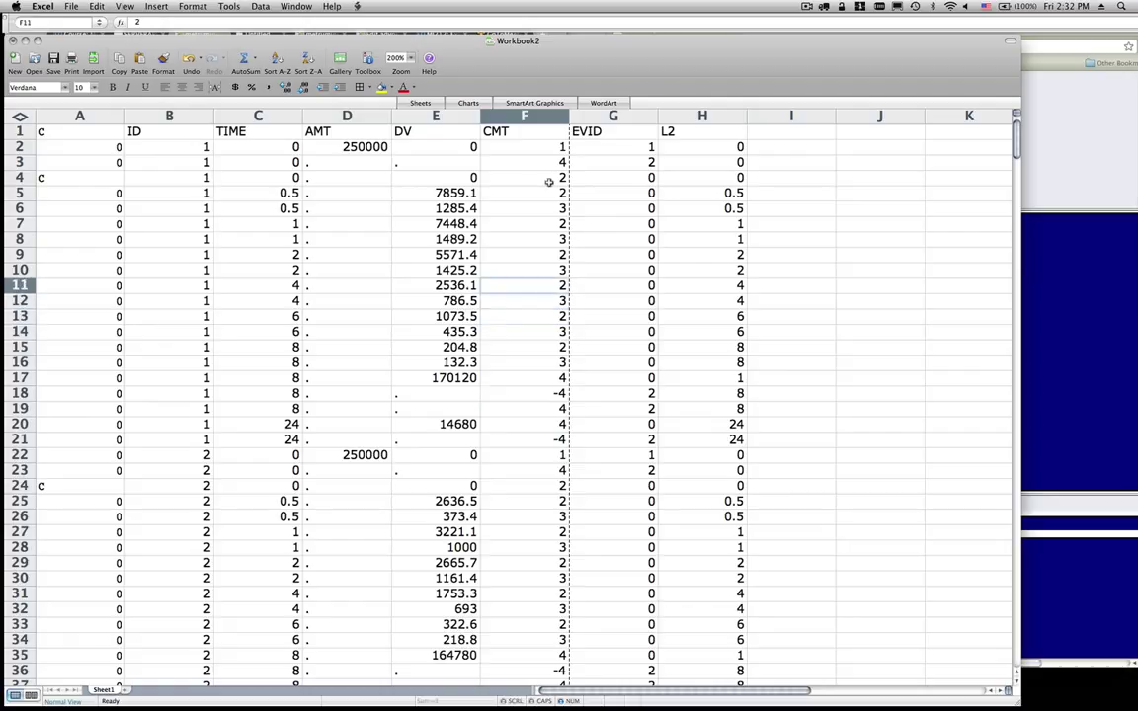
- Skim the CMT and EVID coding of the subsequent subjects down to about subject 17, and return to subject 1
key("Page_Down")
key("Page_Down")
key("Page_Down")
key("Page_Down")
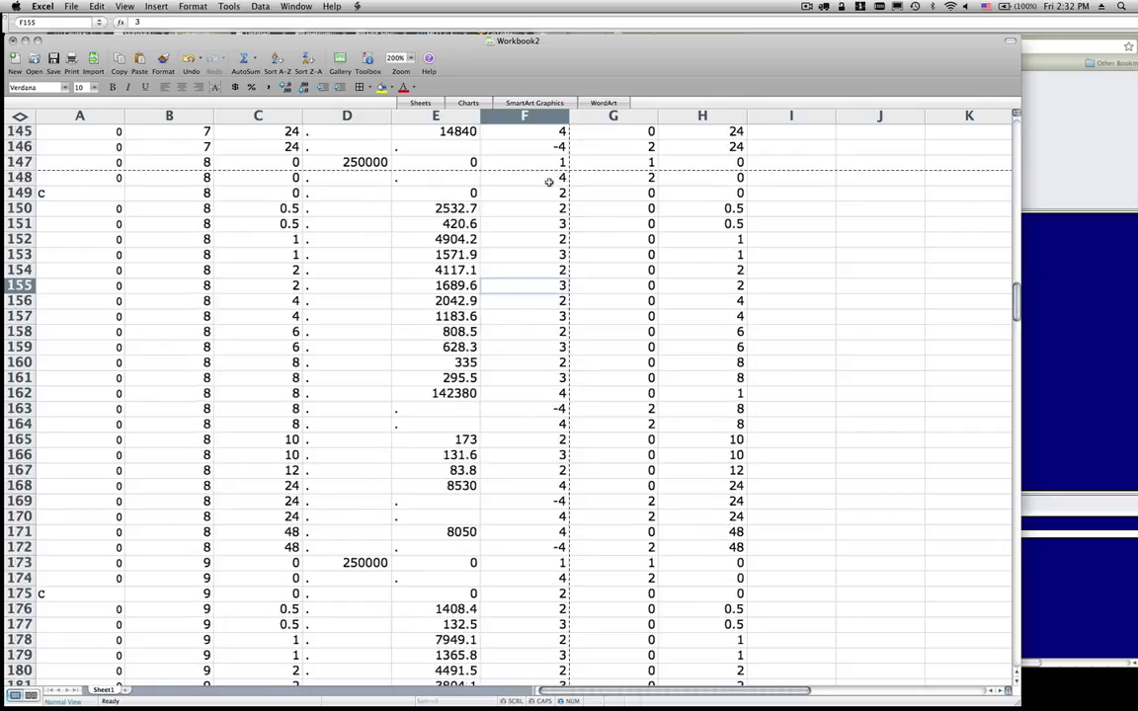
key("Page_Down")
key("Page_Down")
key("Page_Down")
key("Page_Down")
key("Page_Down")
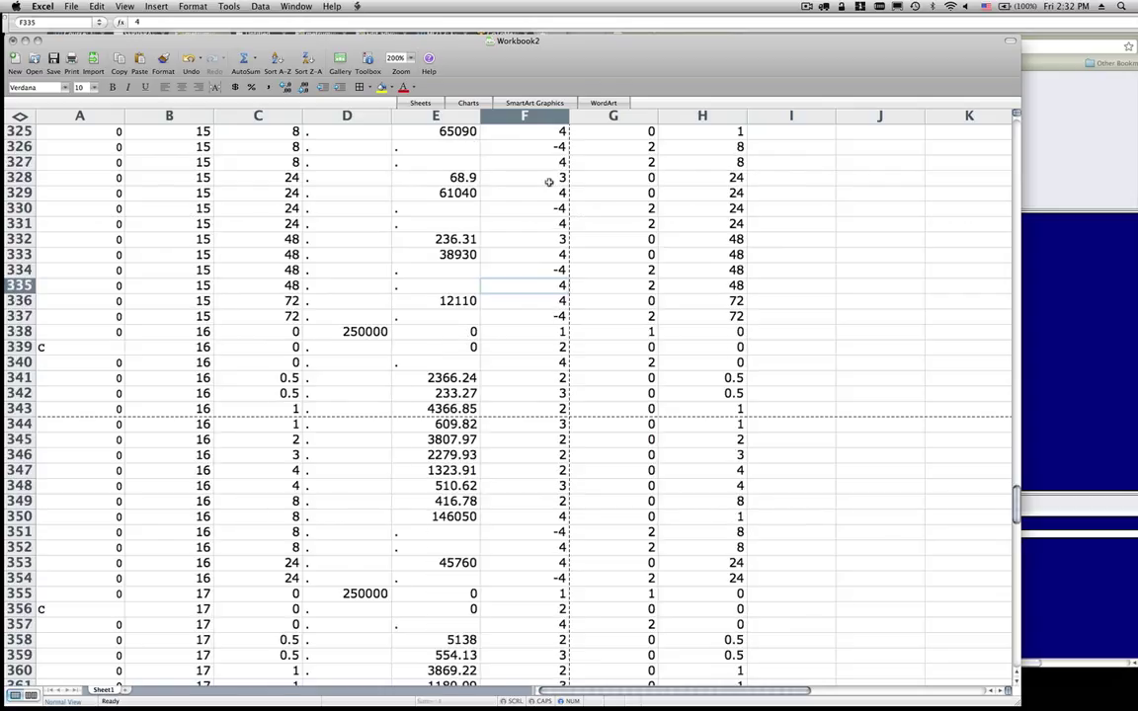
key("Page_Up")
key("Page_Up")
key("Page_Up")
key("Page_Up")
key("Page_Up")
key("Page_Up")
key("Page_Up")
key("Page_Up")
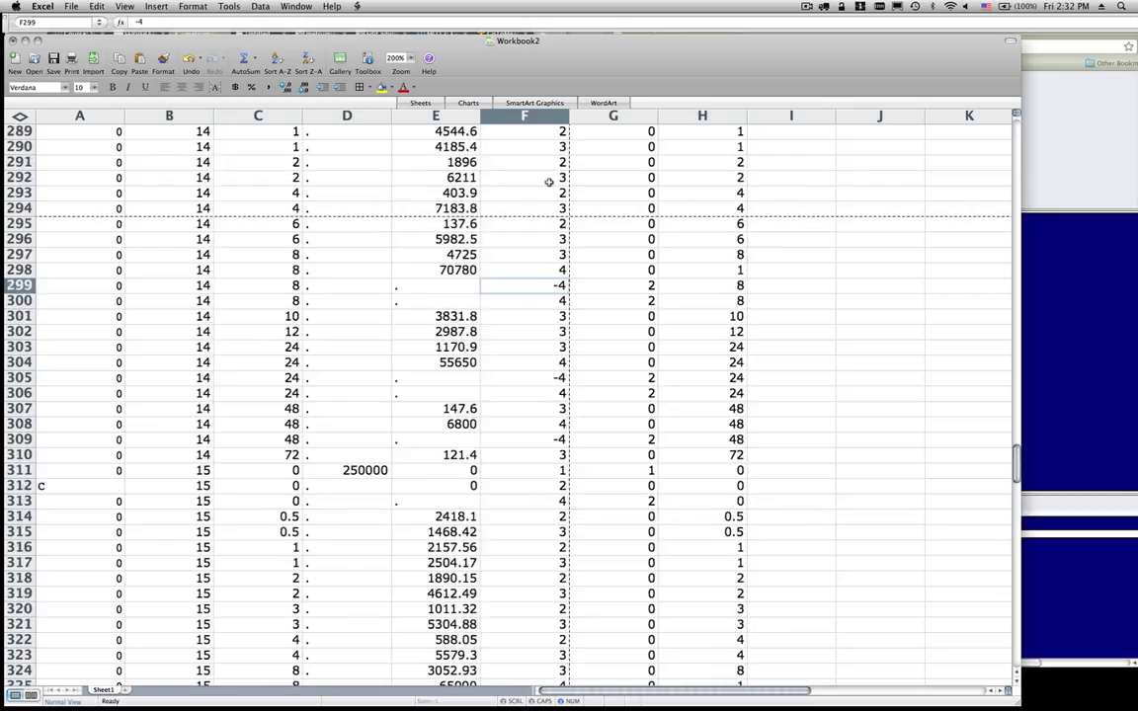
key("Page_Up")
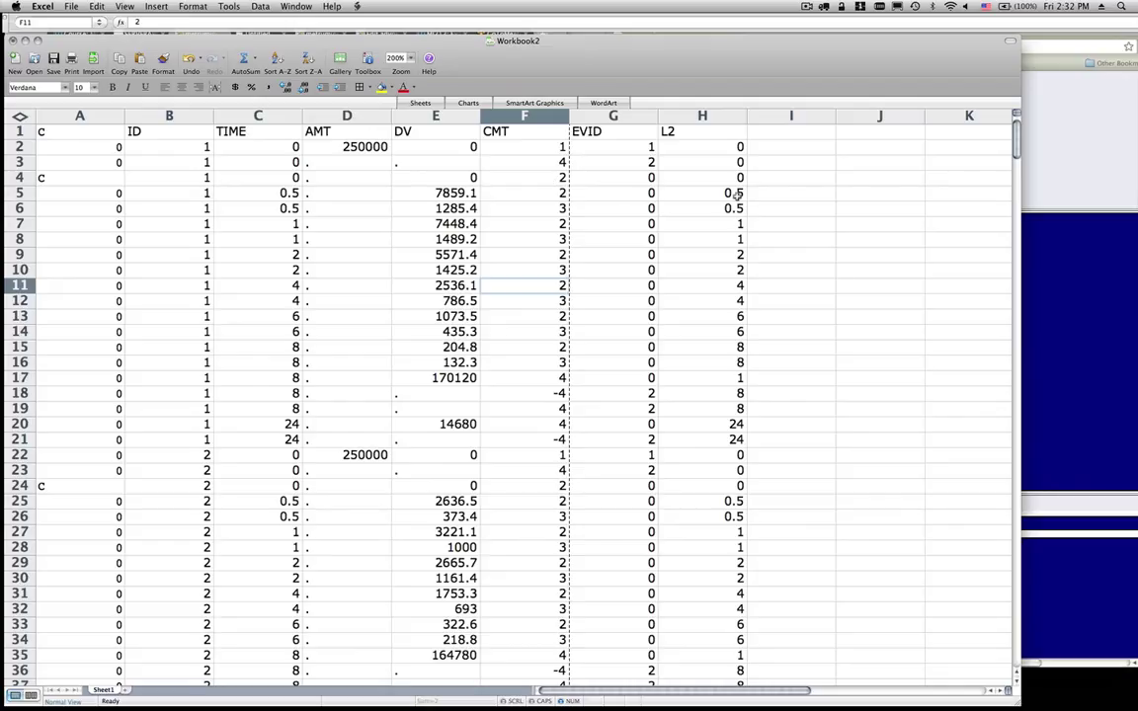
- Examine how the L2 column pairs subject 1's parent and metabolite records in rows 5 to 14
left_click(702, 115)
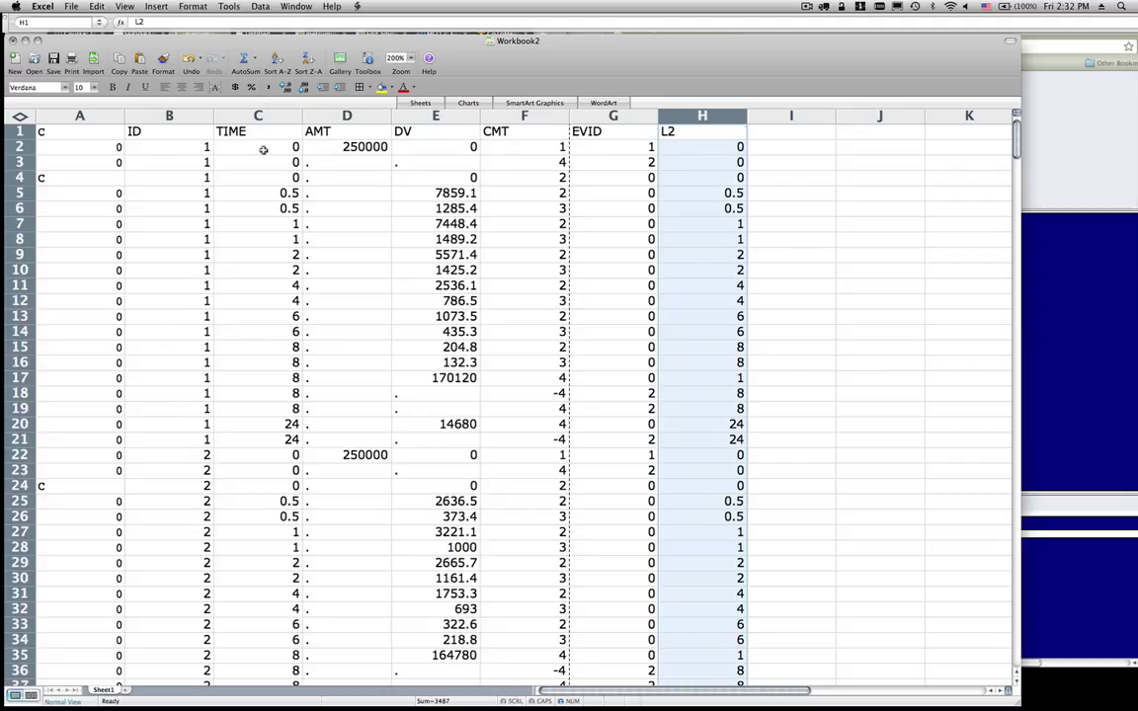
left_click(710, 193)
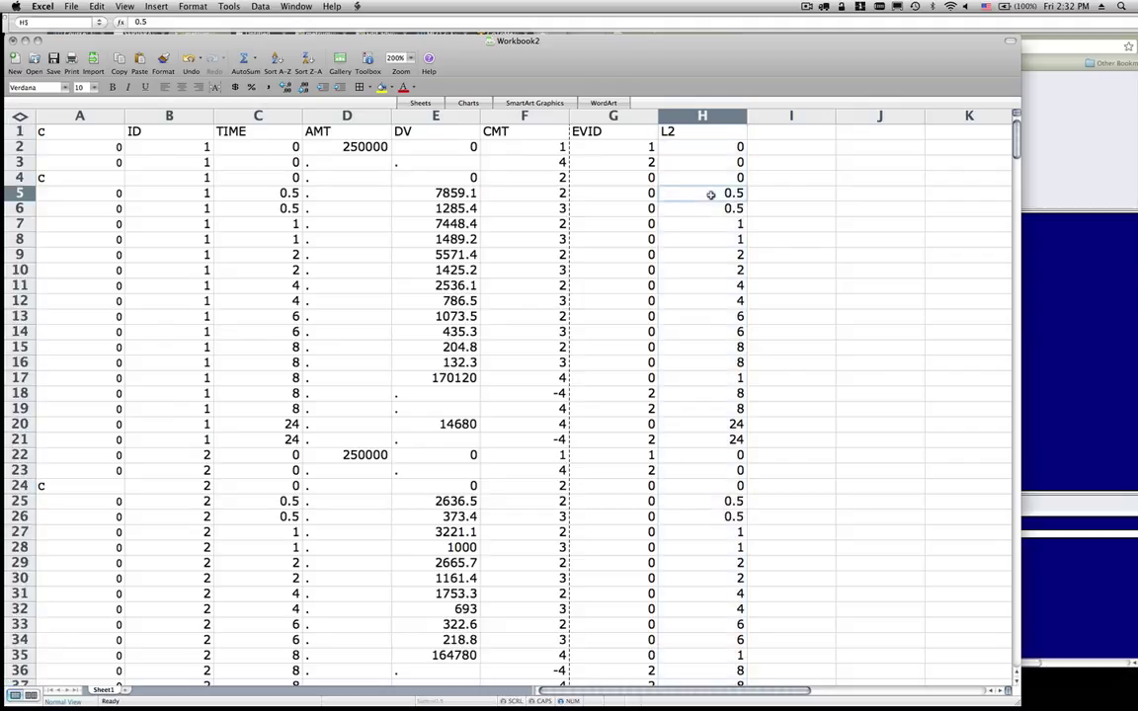
left_click(663, 209)
left_click(731, 224)
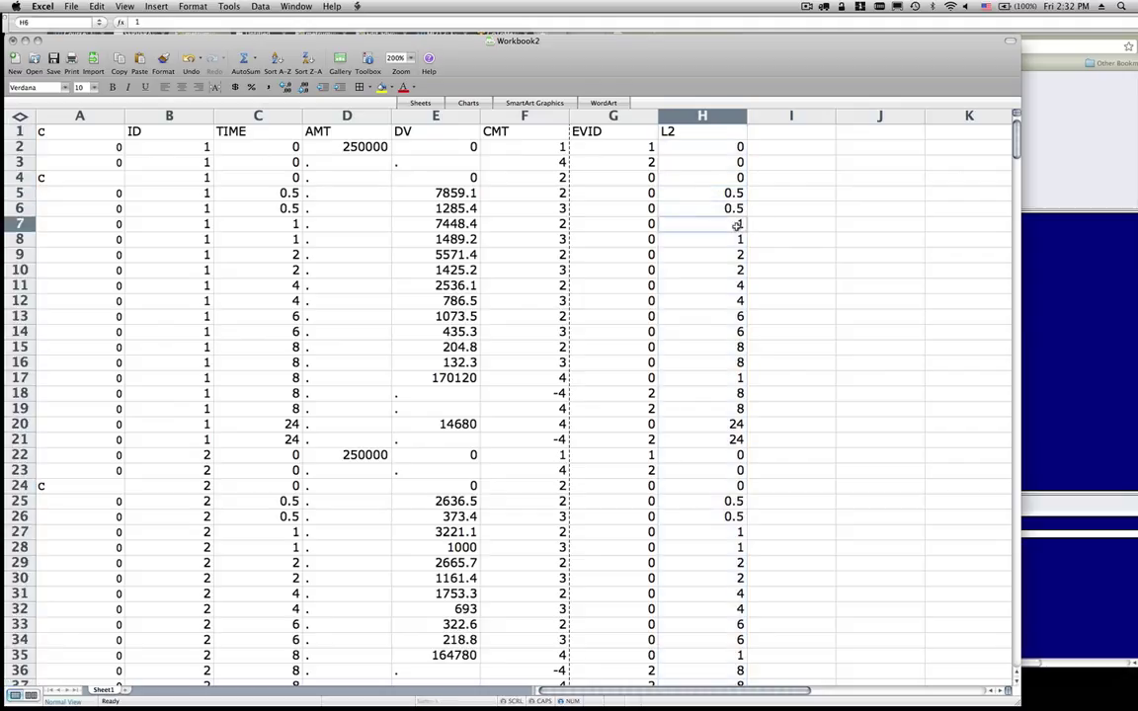
left_click(735, 239)
left_click(734, 255)
left_click(732, 270)
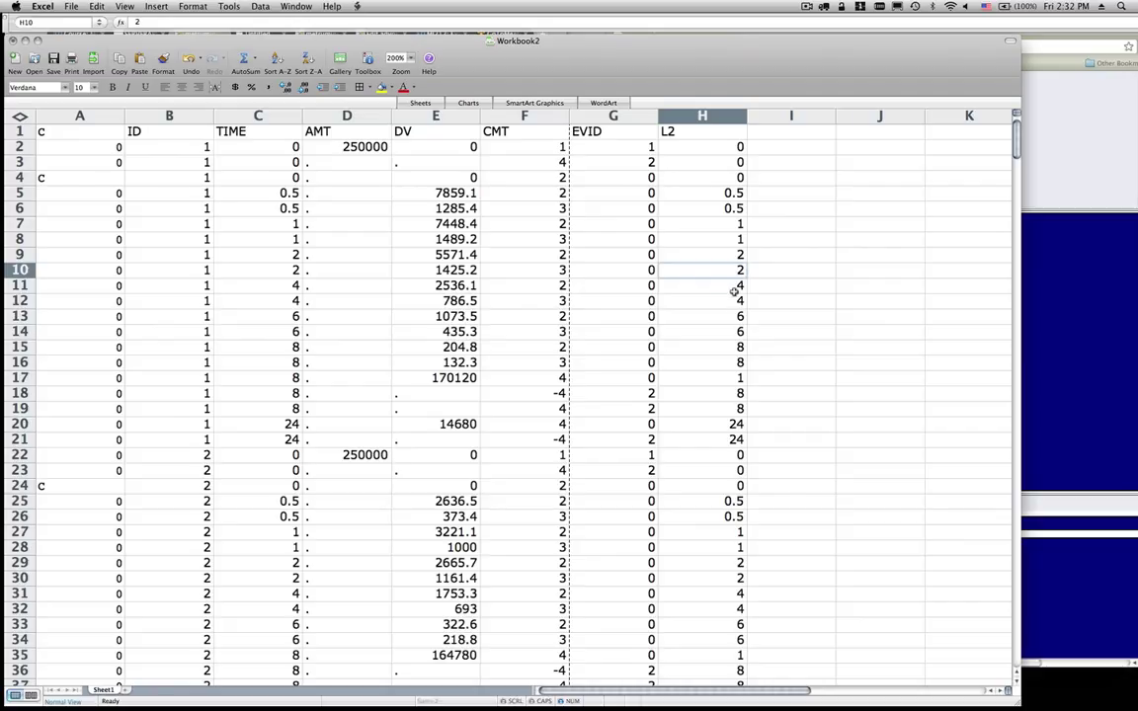
left_click(731, 285)
left_click(731, 300)
left_click(731, 316)
left_click(730, 336)
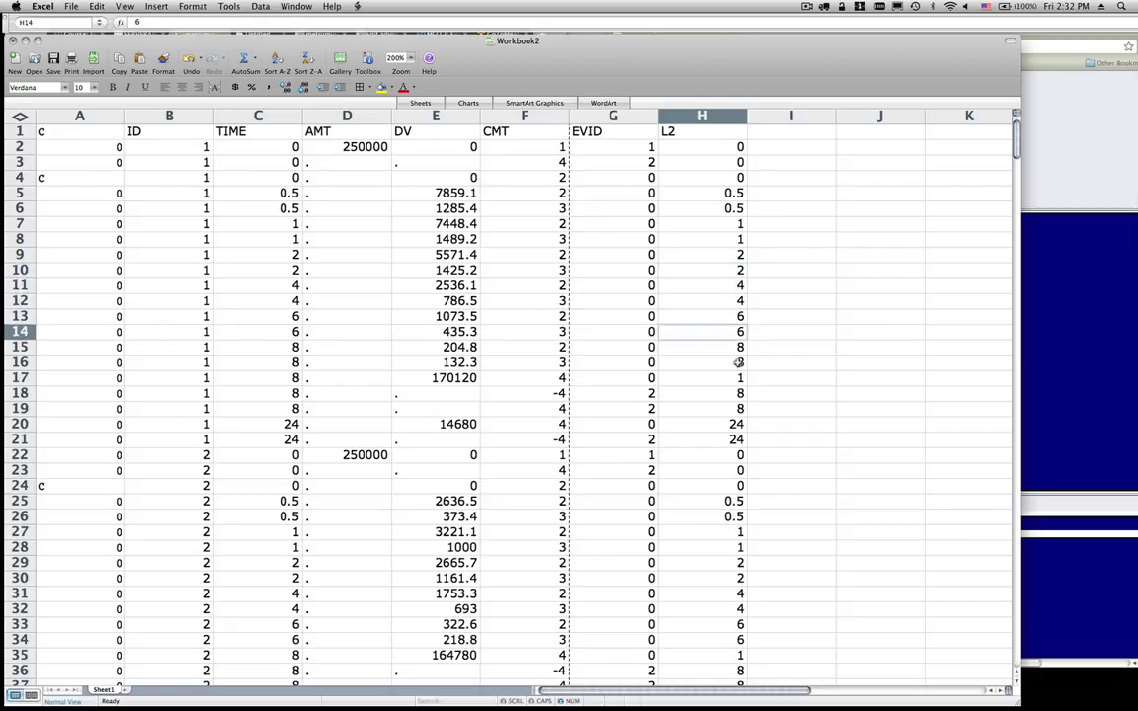
- Compare the L2 values of the 8-hour plasma records in rows 15 and 16 with the urine record in row 17
left_click(717, 347)
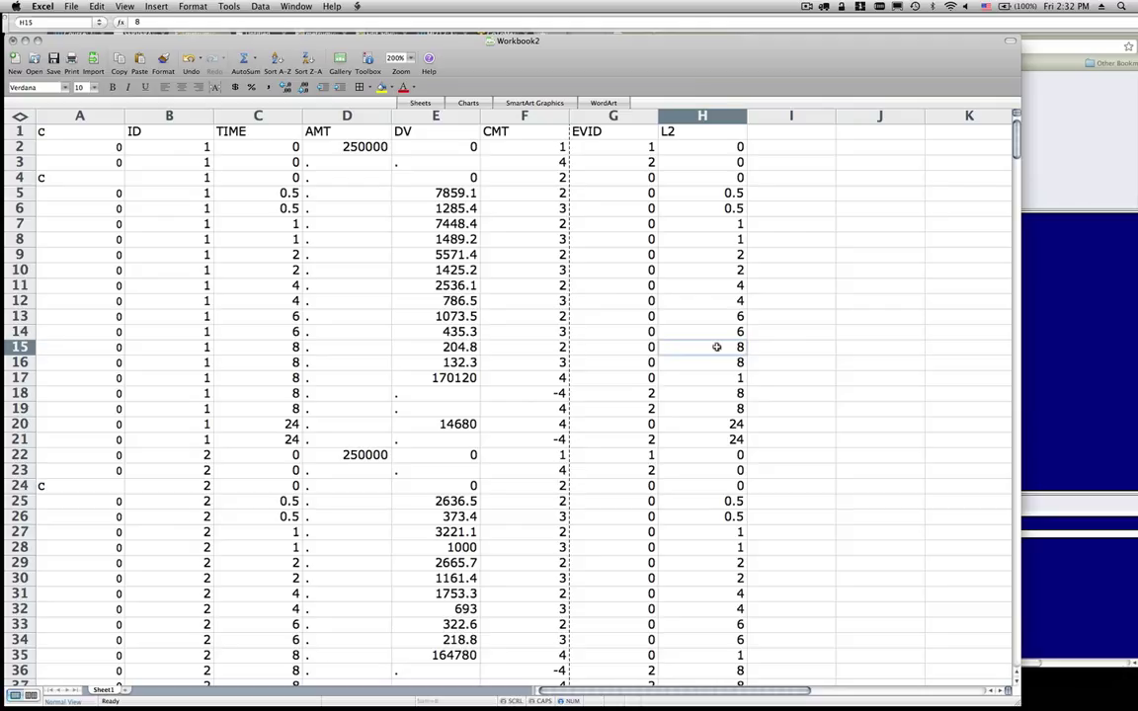
key("shift+Down")
key("shift+Down")
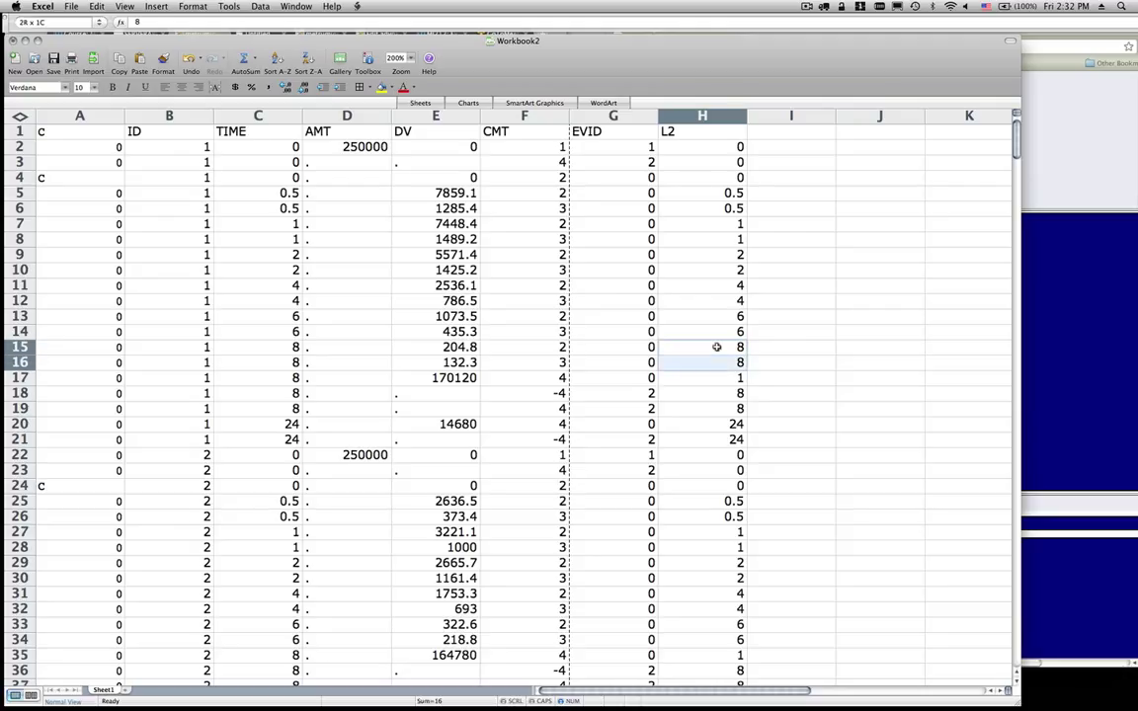
left_click(716, 382)
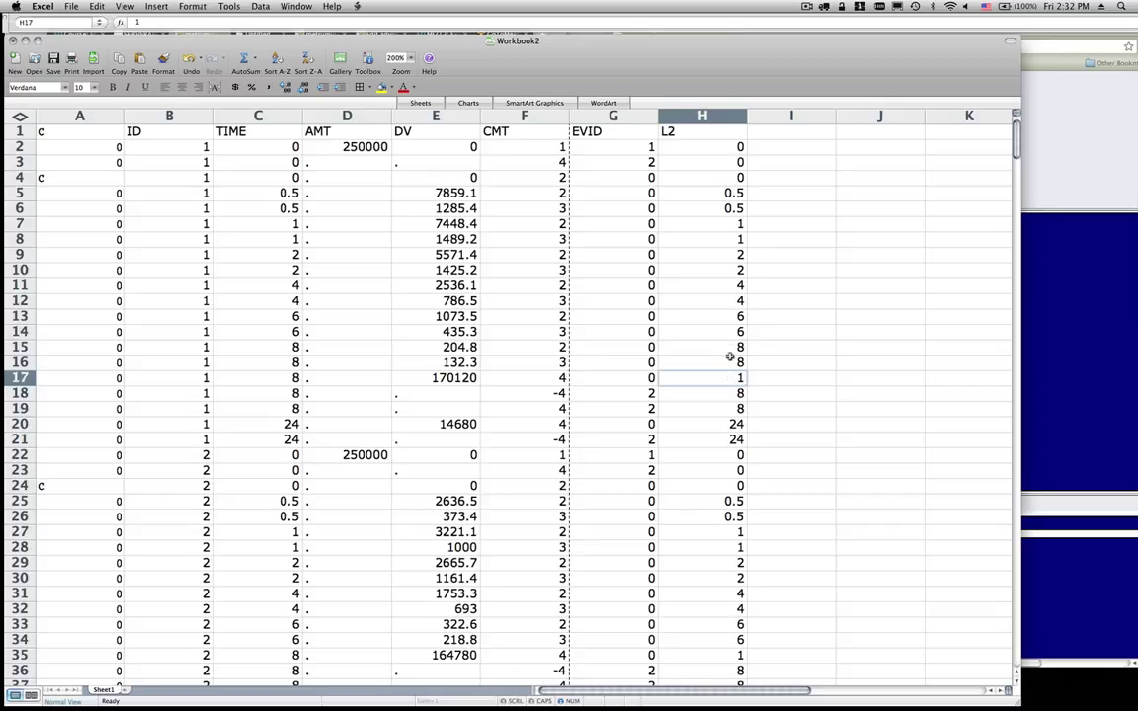
left_click(728, 363)
left_click(724, 346)
left_click(715, 367)
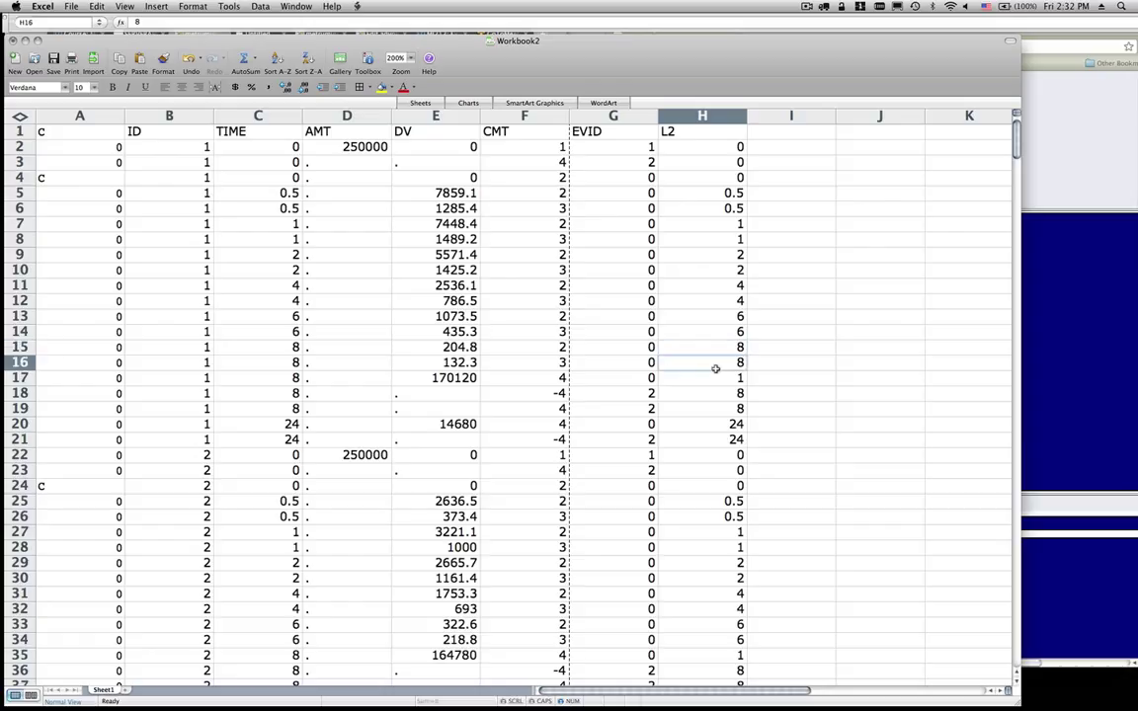
left_click(715, 379)
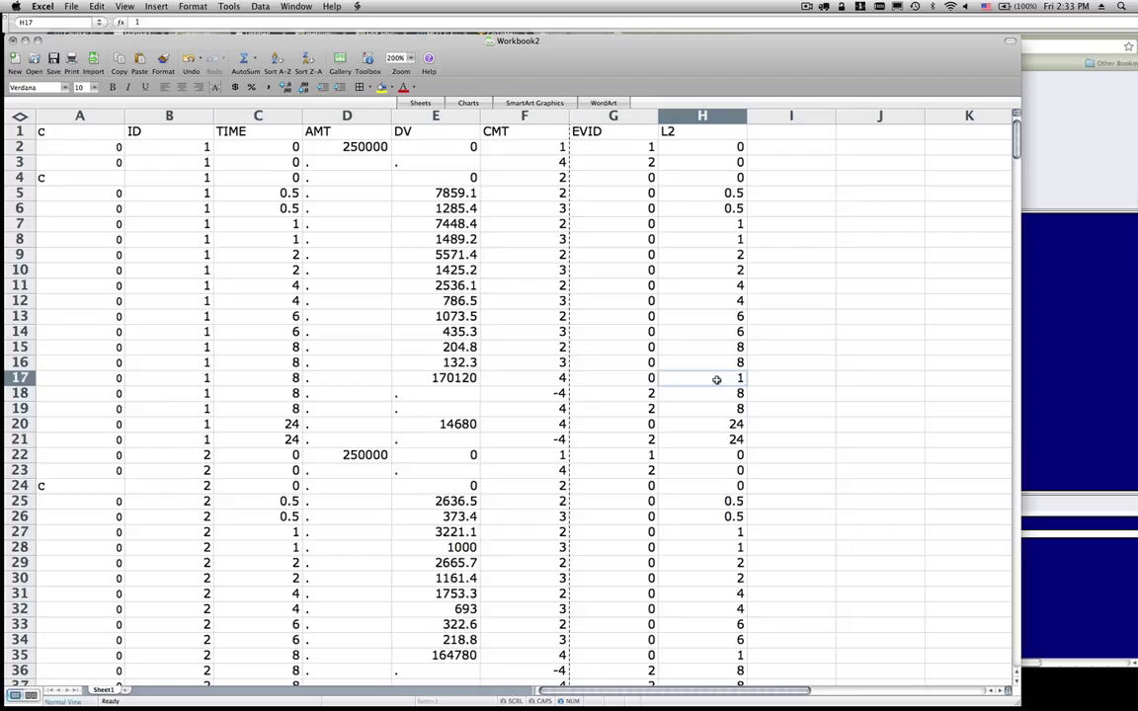
- Recheck the L2 grouping of the 8-hour records between rows 14 and 17
key("Up")
key("Down")
key("Up")
key("Up")
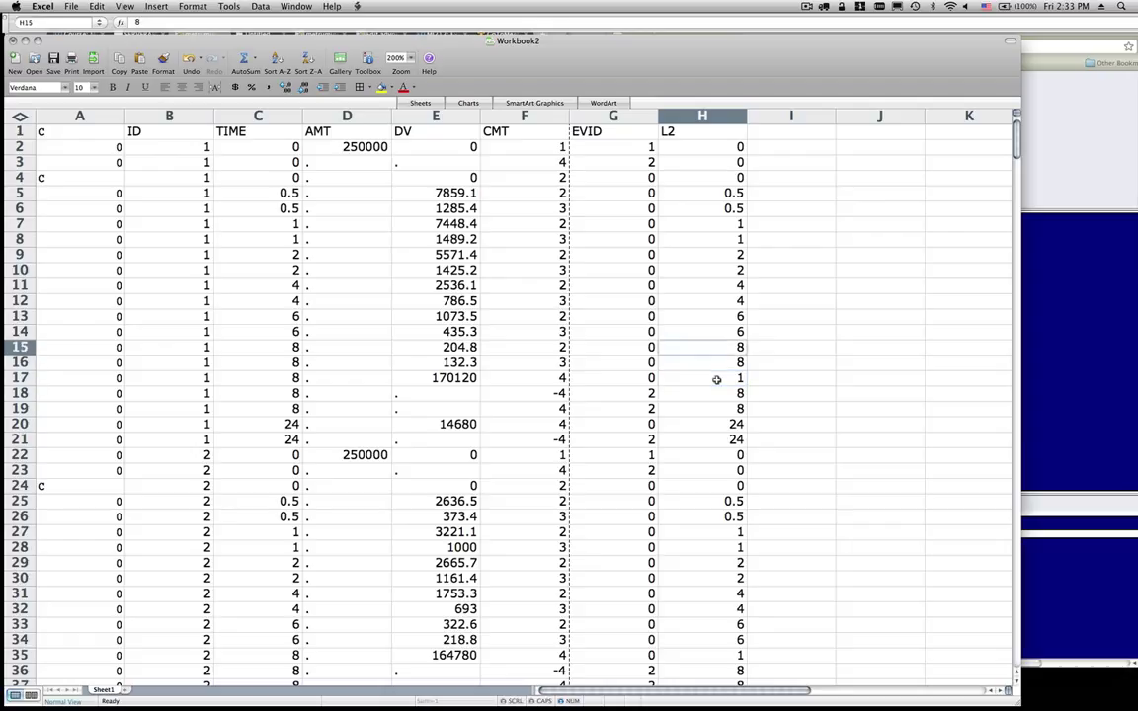
key("Down")
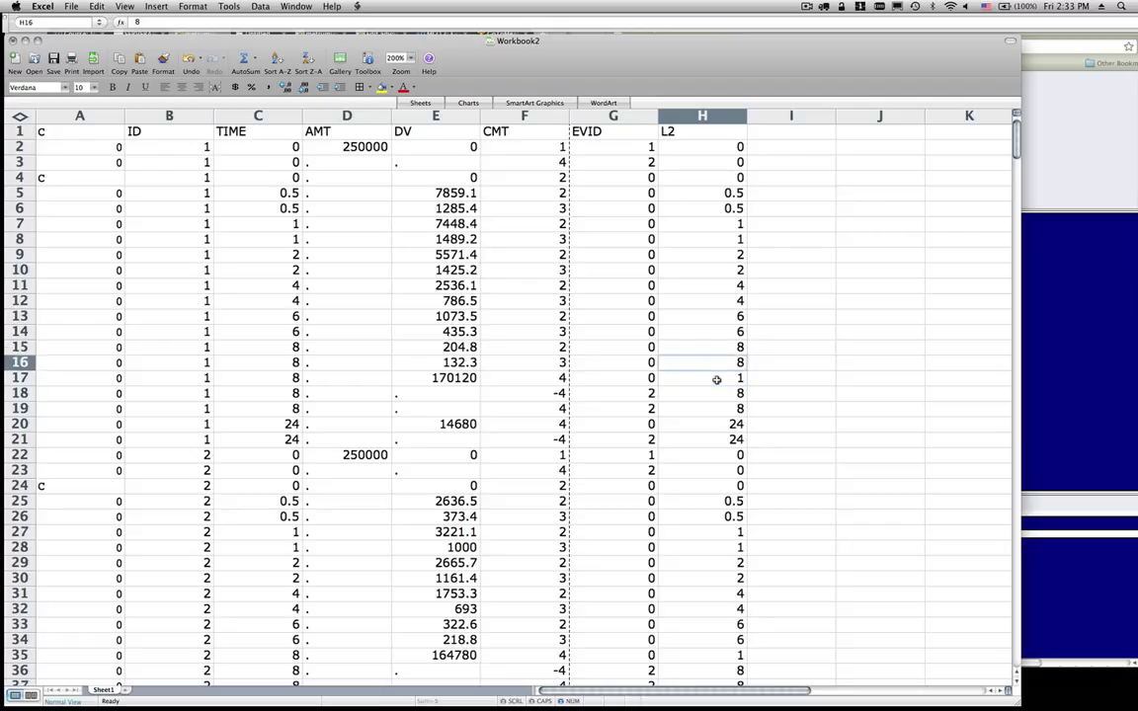
key("Down")
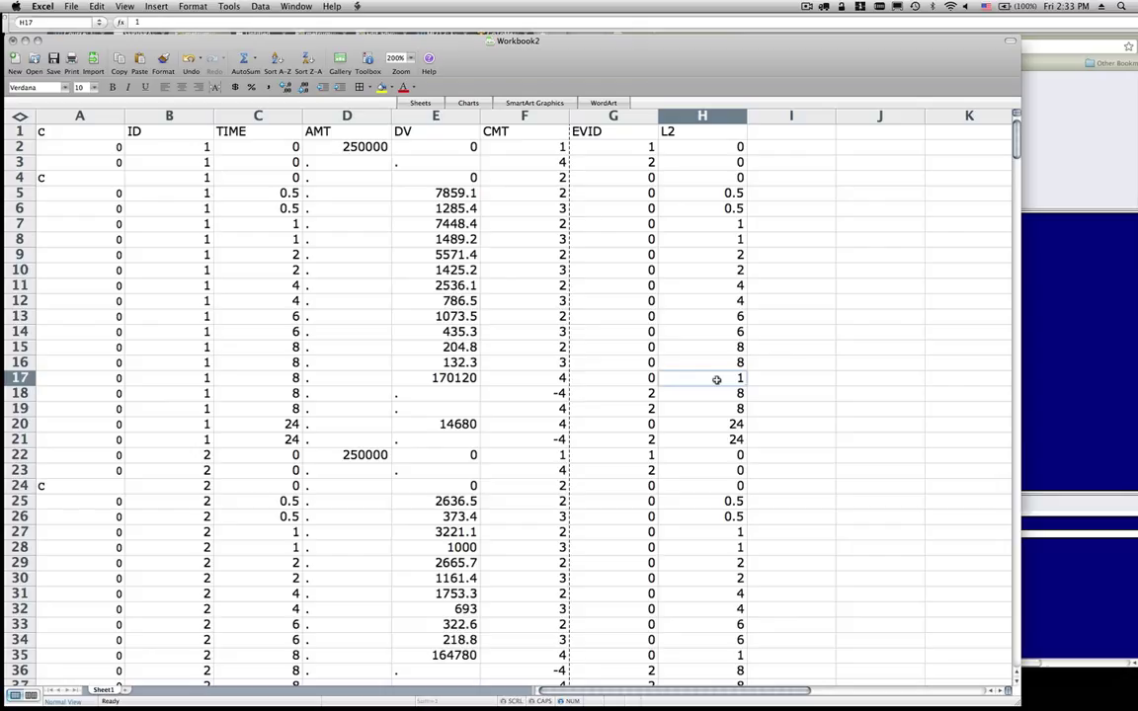
key("Up")
key("Up")
key("Up")
key("Down")
key("Down")
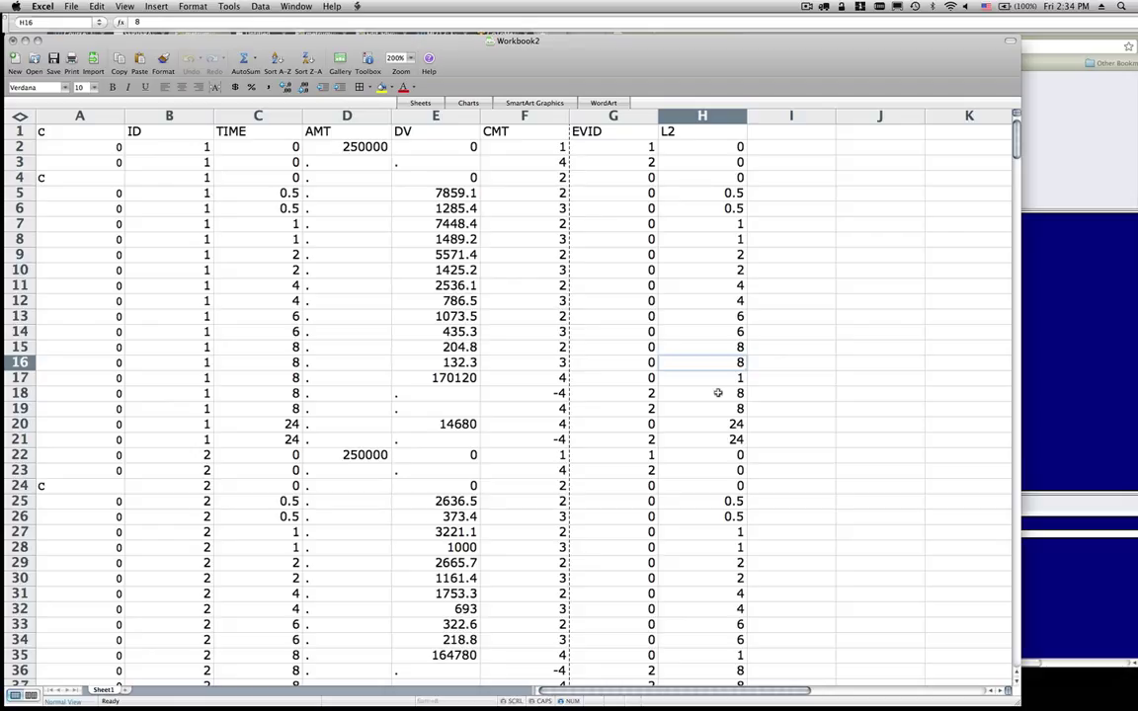
- Quit Excel without saving the changes to Workbook2
left_click(37, 7)
left_click(60, 129)
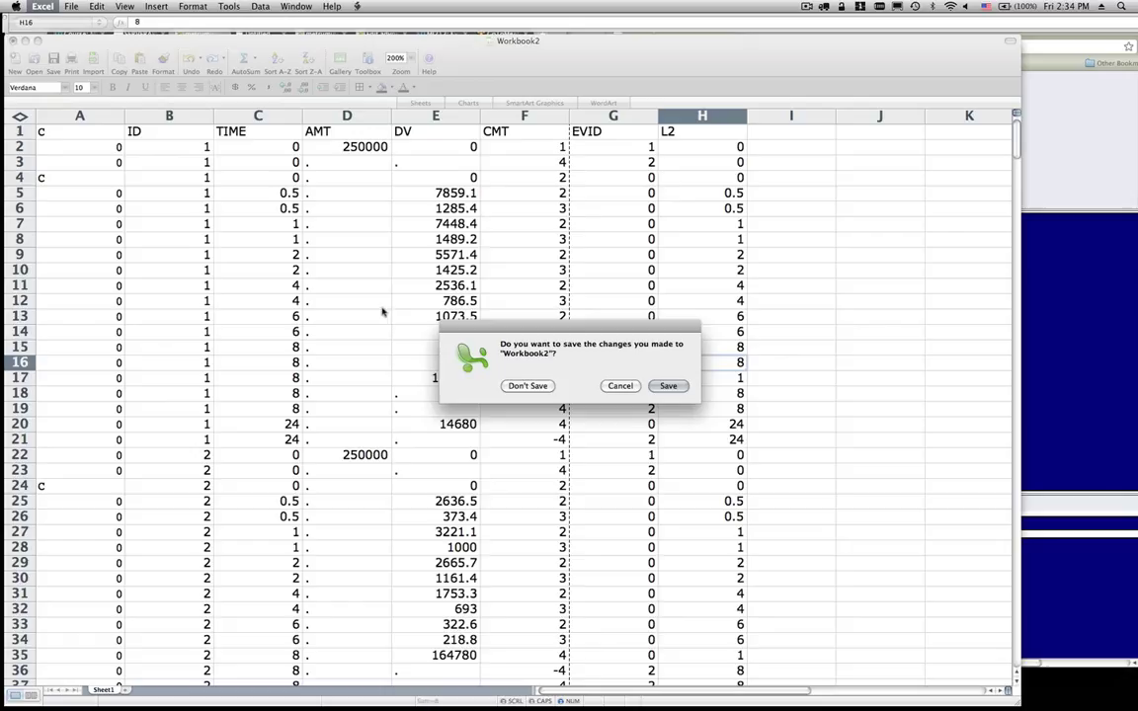
left_click(533, 387)
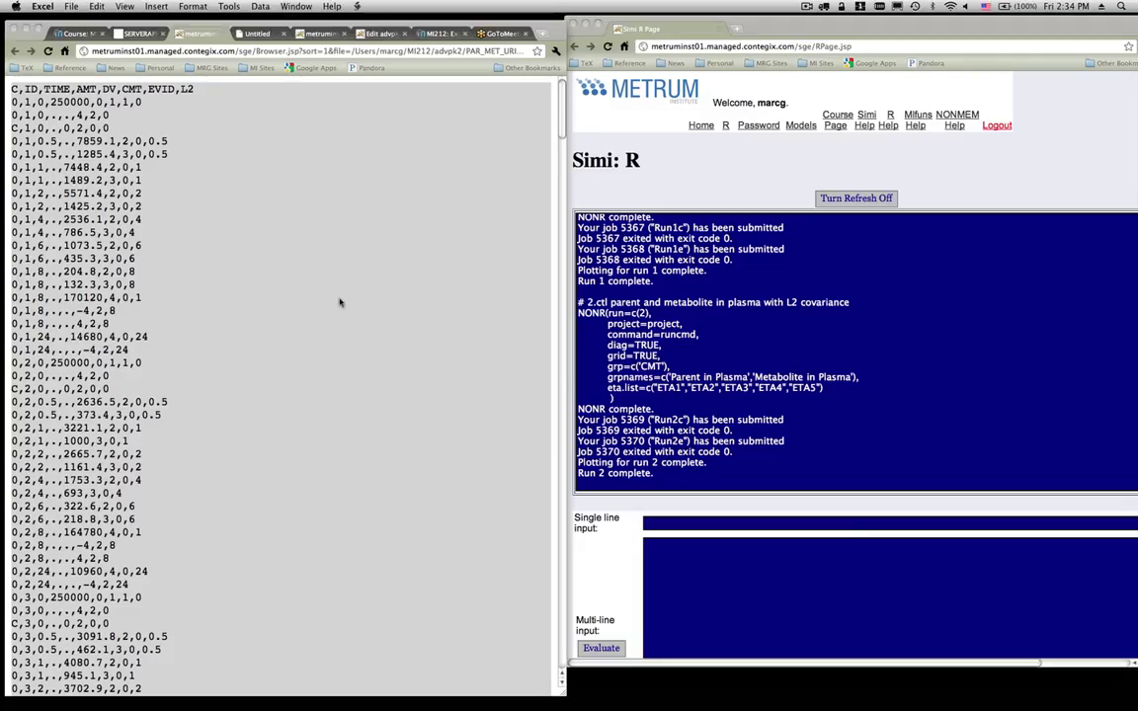
- Open control file 10.ctl for editing from the advpk2 directory listing in Chrome, and close the Untitled page
left_click(143, 33)
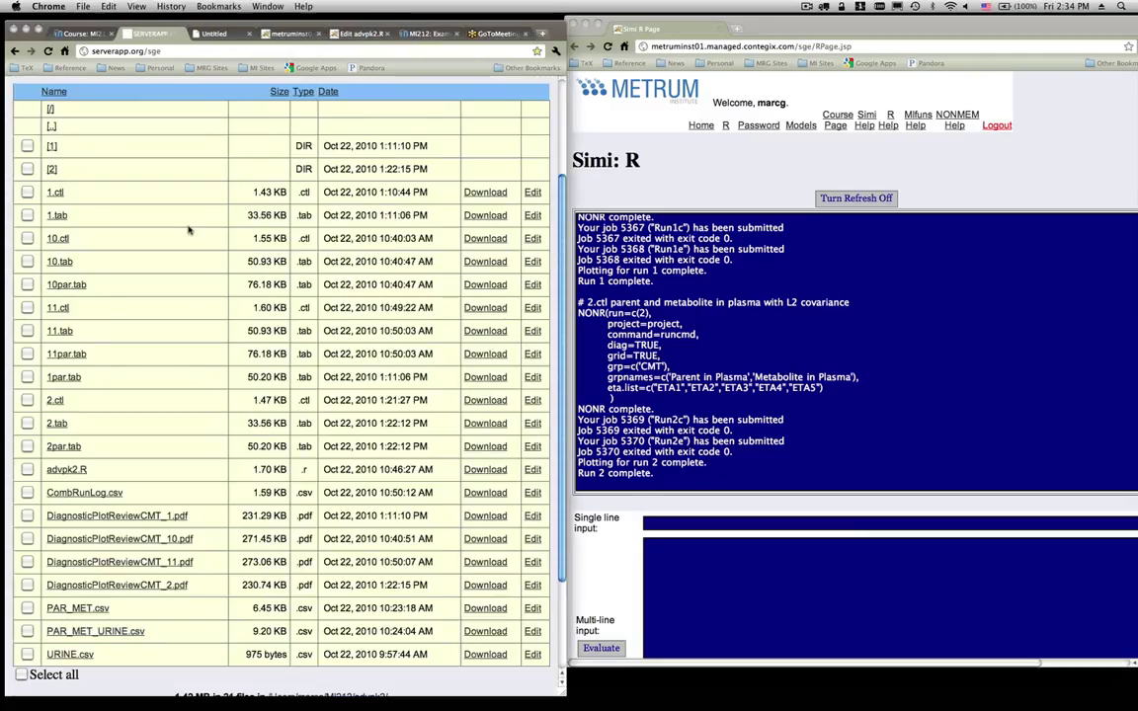
left_click(532, 239, "super")
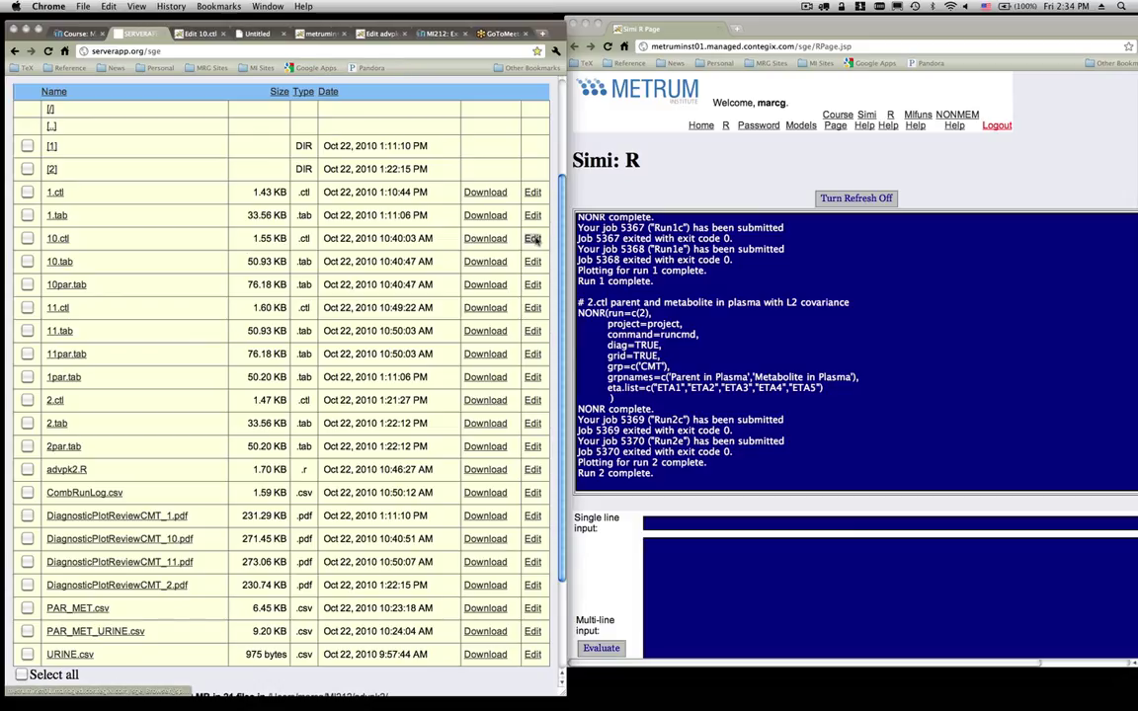
left_click(273, 35)
left_click(282, 33)
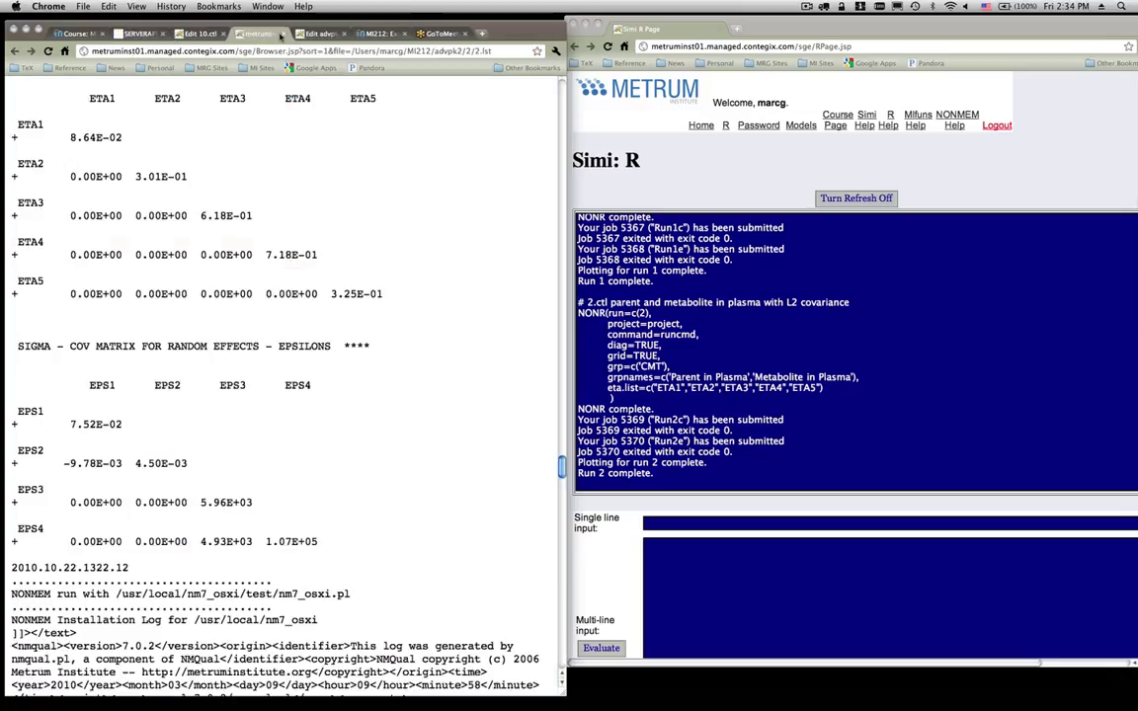
left_click(207, 36)
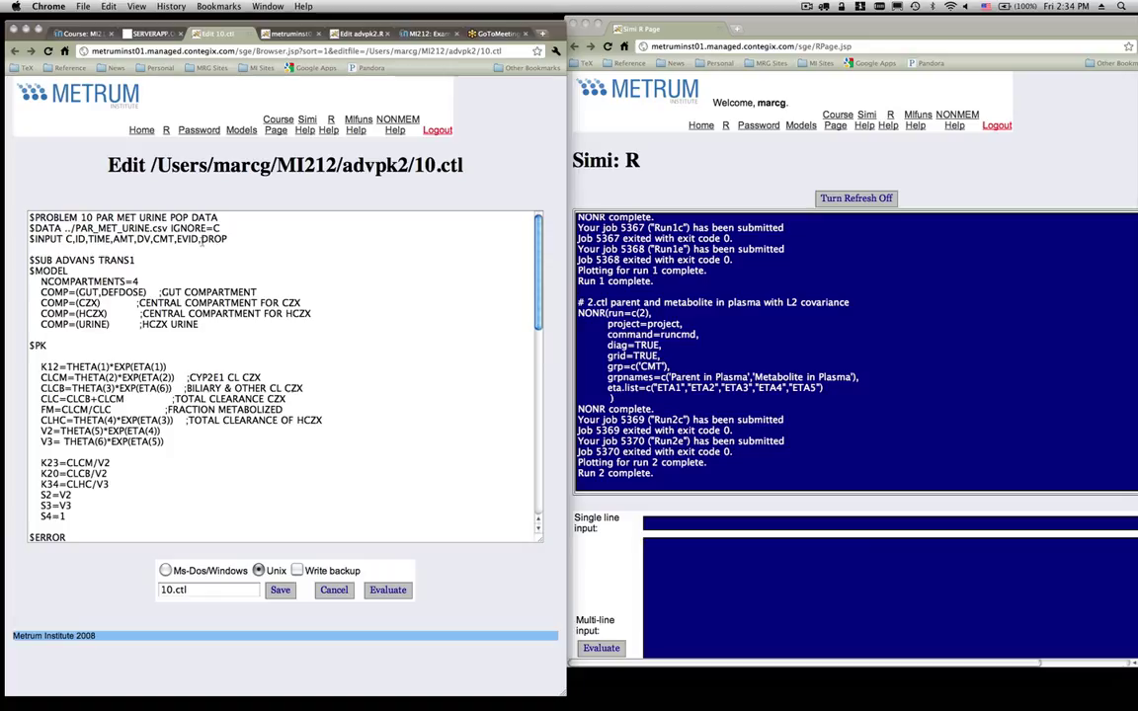
- Examine the DROP item in $INPUT, the $PROBLEM title and the URINE compartment definition in 10.ctl
left_click_drag(200, 238, 231, 238)
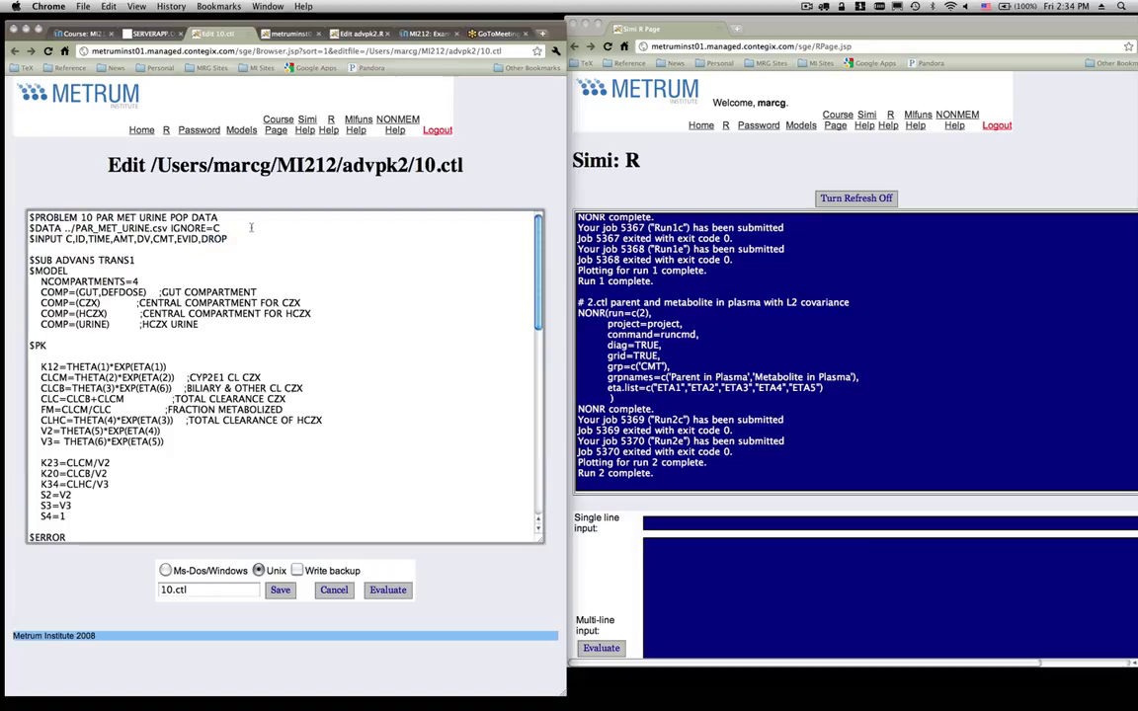
double_click(87, 217)
left_click_drag(87, 217, 220, 218)
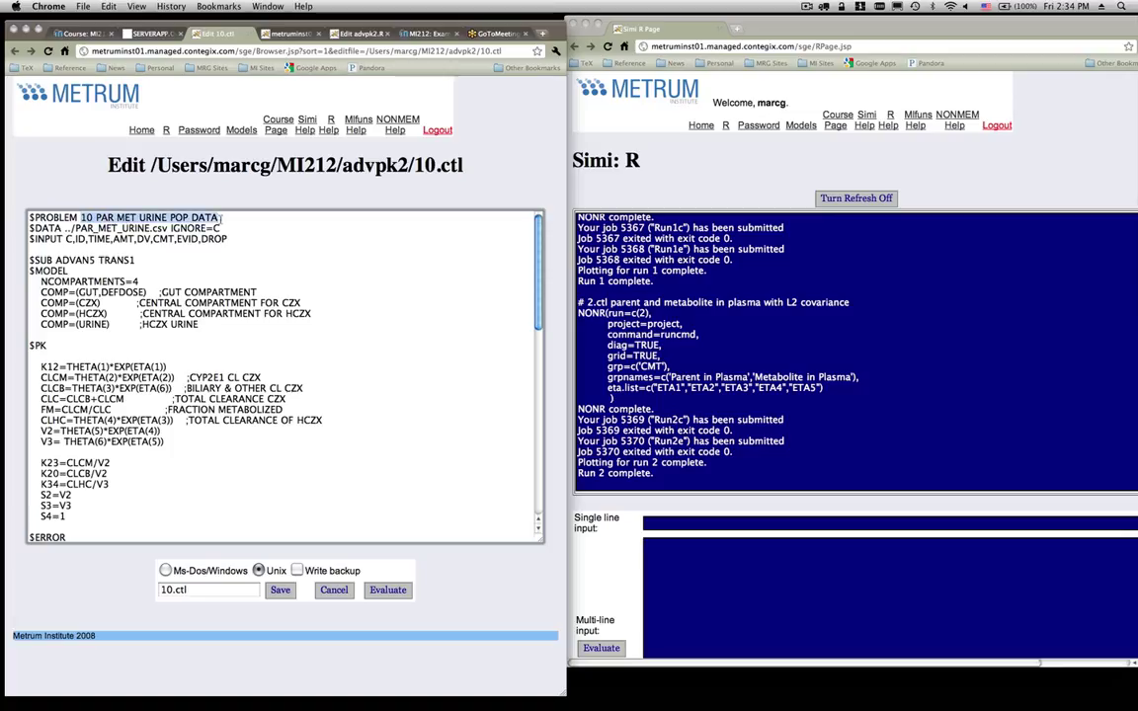
left_click(196, 267)
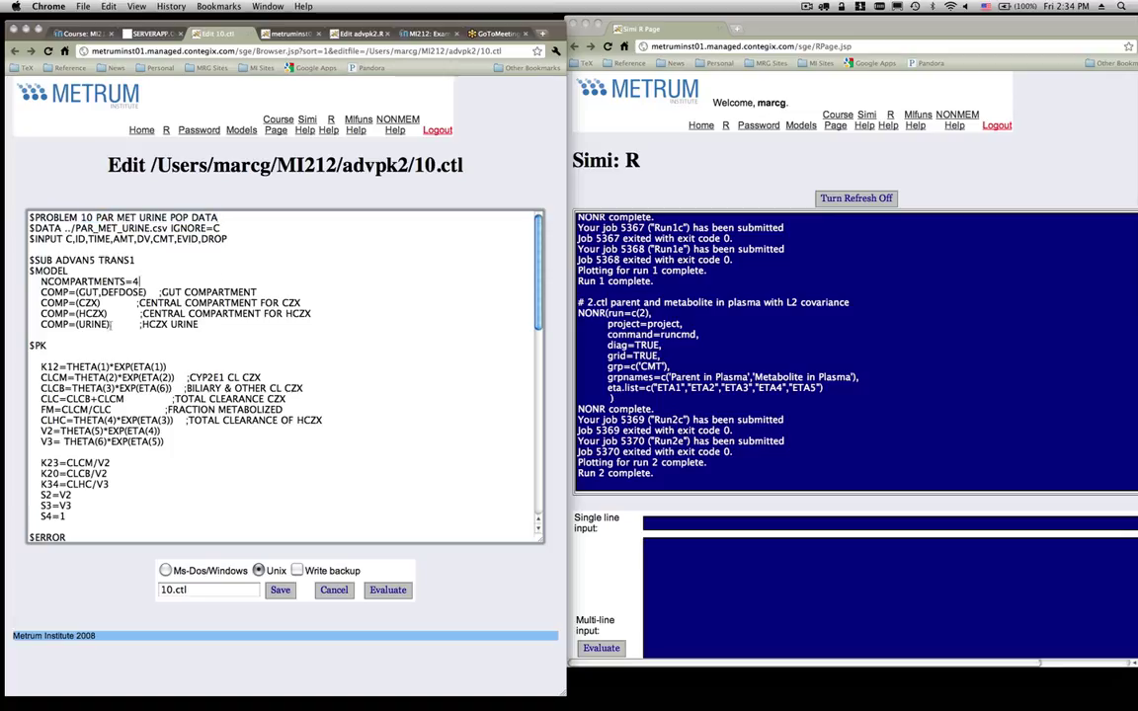
left_click_drag(41, 324, 215, 324)
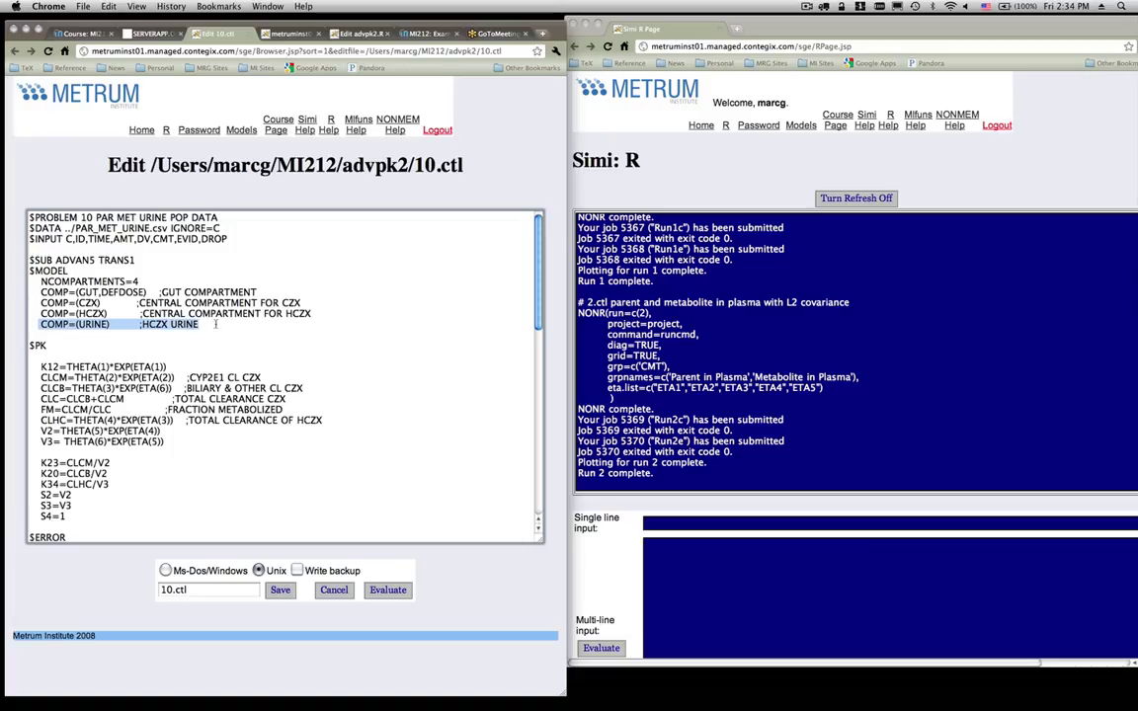
- Examine the fraction metabolized FM and the clearance definitions CLCM and CLCB in the $PK block
scroll(212, 309, "down", 3)
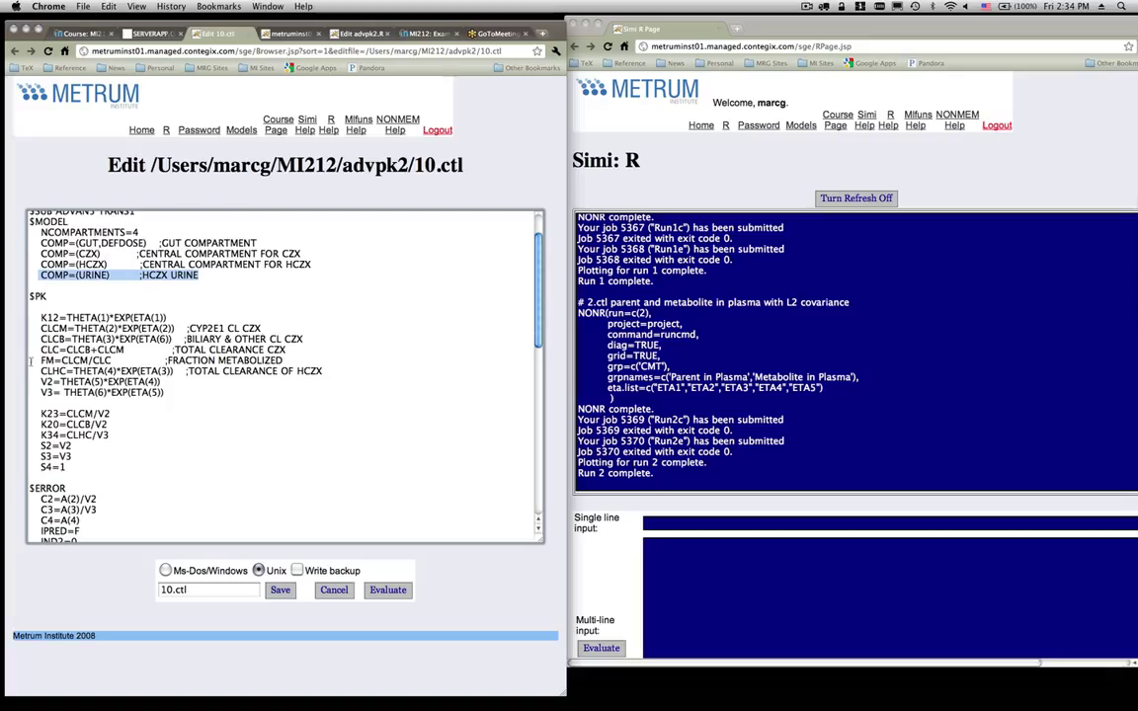
left_click_drag(35, 360, 113, 361)
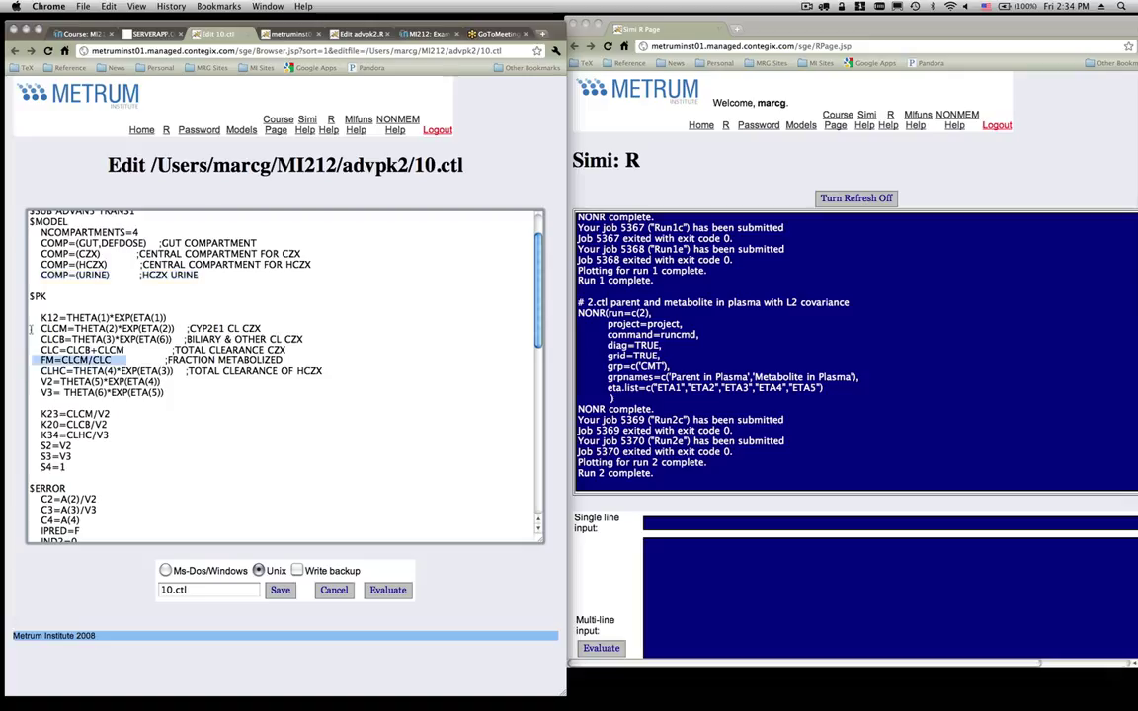
left_click_drag(38, 328, 179, 329)
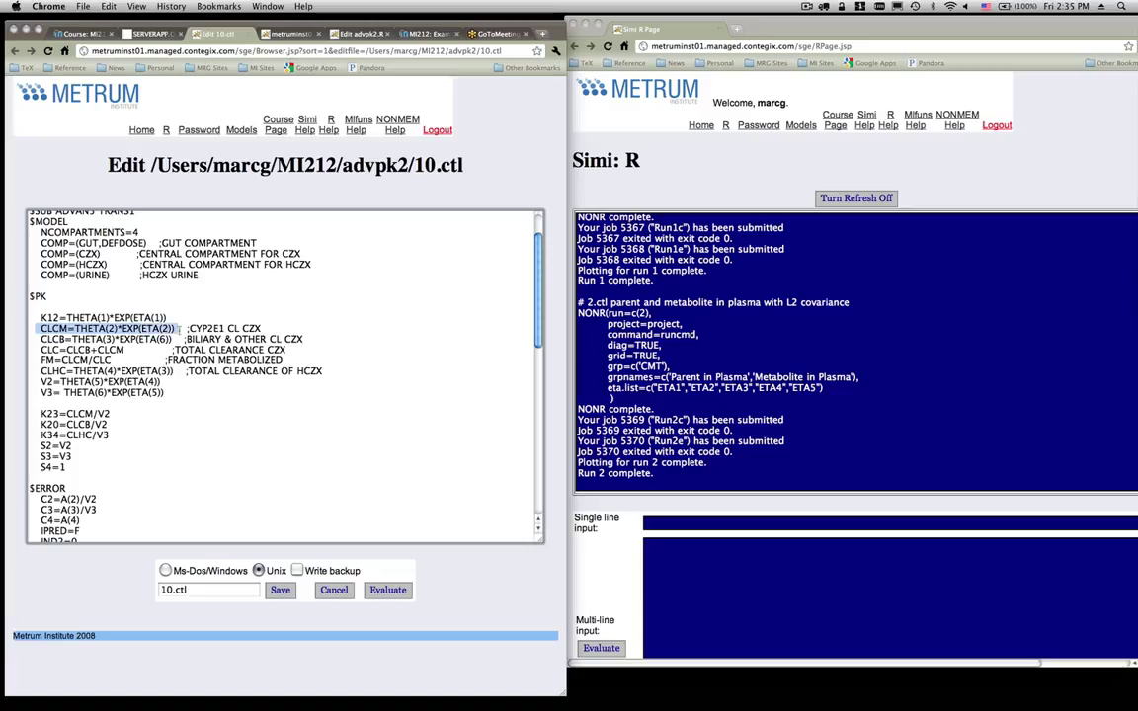
left_click_drag(40, 338, 184, 339)
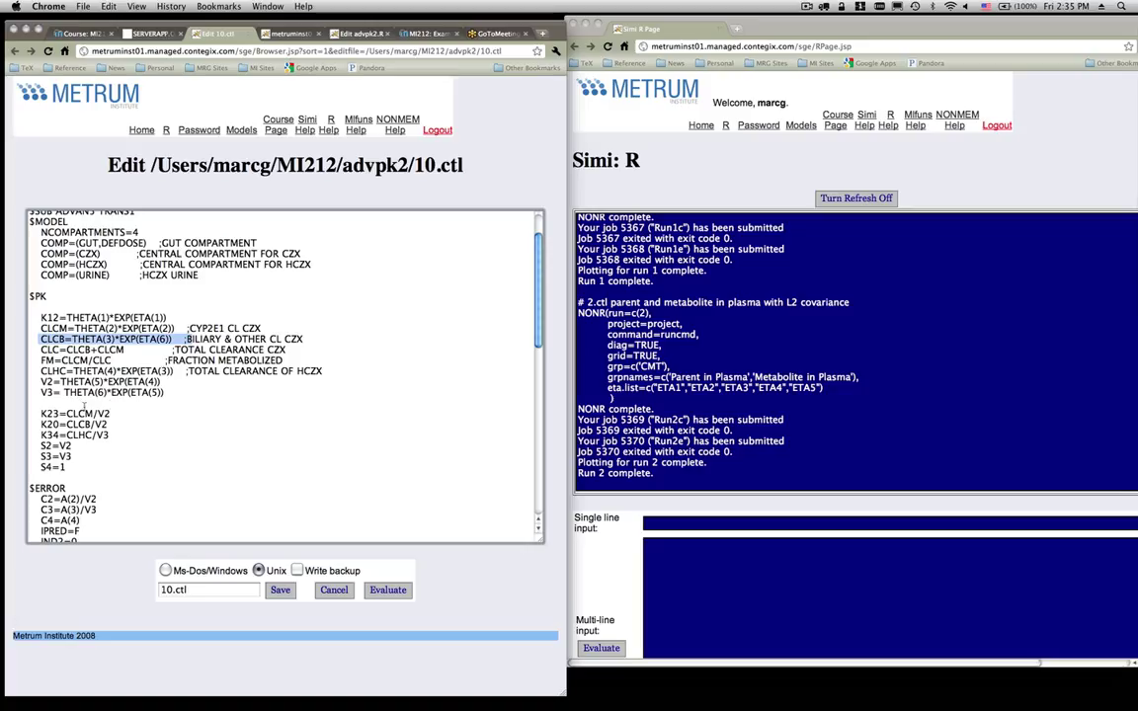
- Examine the $ERROR block of 10.ctl with the residual error terms for the three observed compartments
scroll(111, 405, "down", 1)
scroll(112, 404, "down", 6)
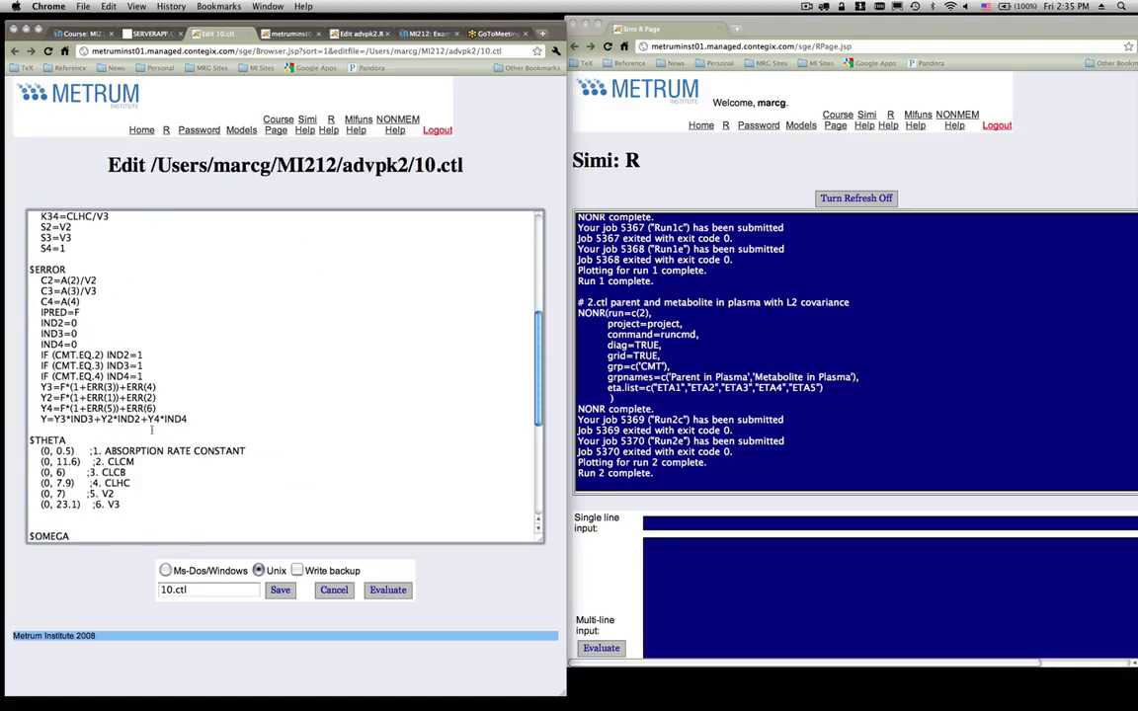